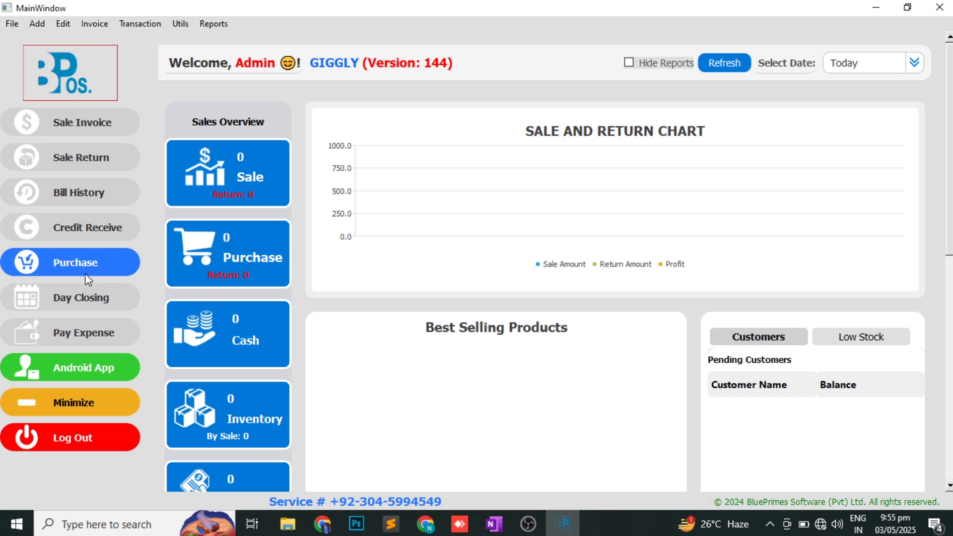
- Open the Add menu and move across to the Invoice menu's sale, purchase and return entries
{"action": "left_click", "coordinate": [40, 26]}
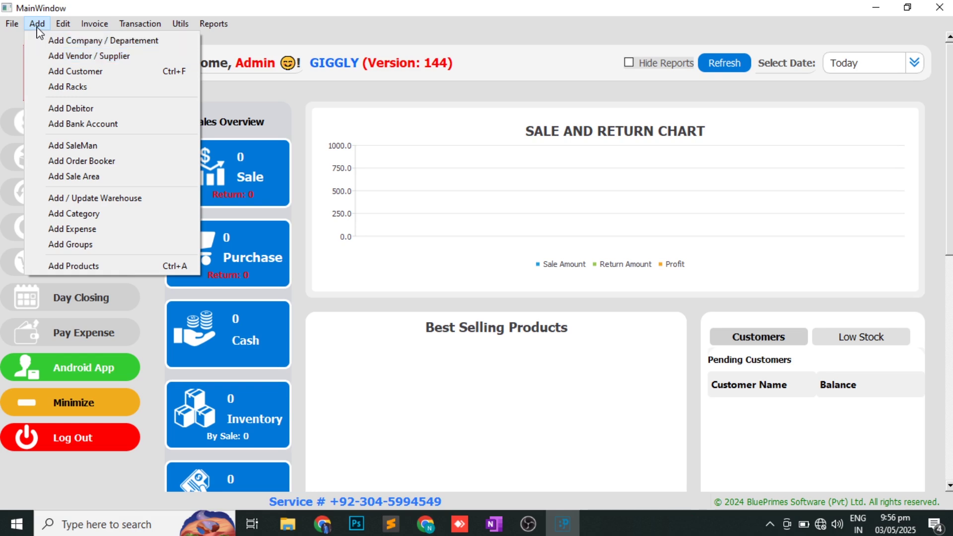
{"action": "mouse_move", "coordinate": [62, 25]}
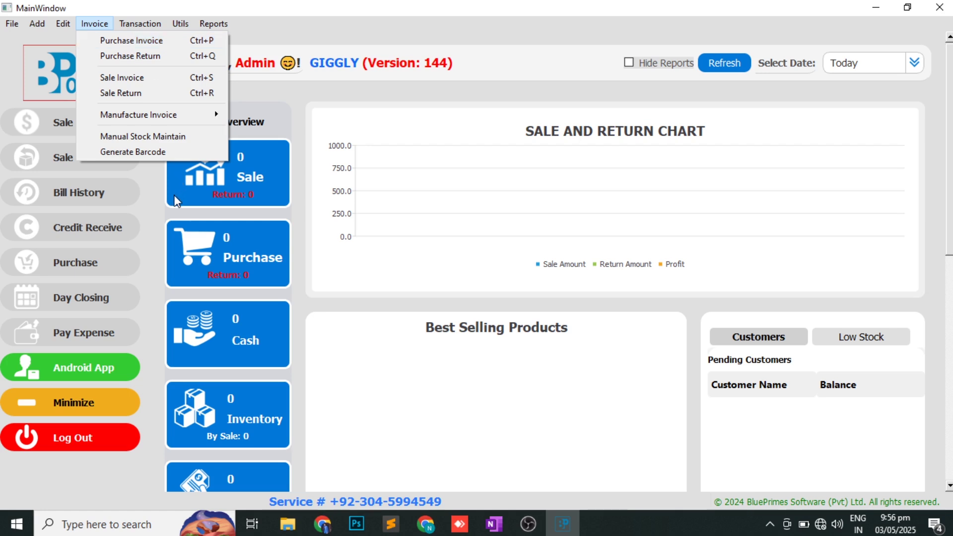
- Dismiss the Invoice menu, then browse the Transaction and Reports submenus
{"action": "left_click", "coordinate": [162, 204]}
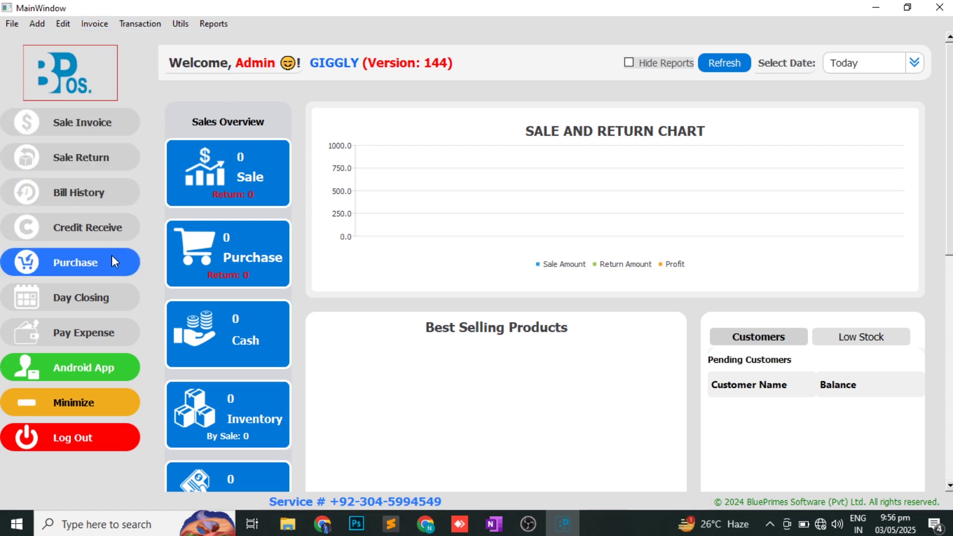
{"action": "left_click", "coordinate": [141, 25]}
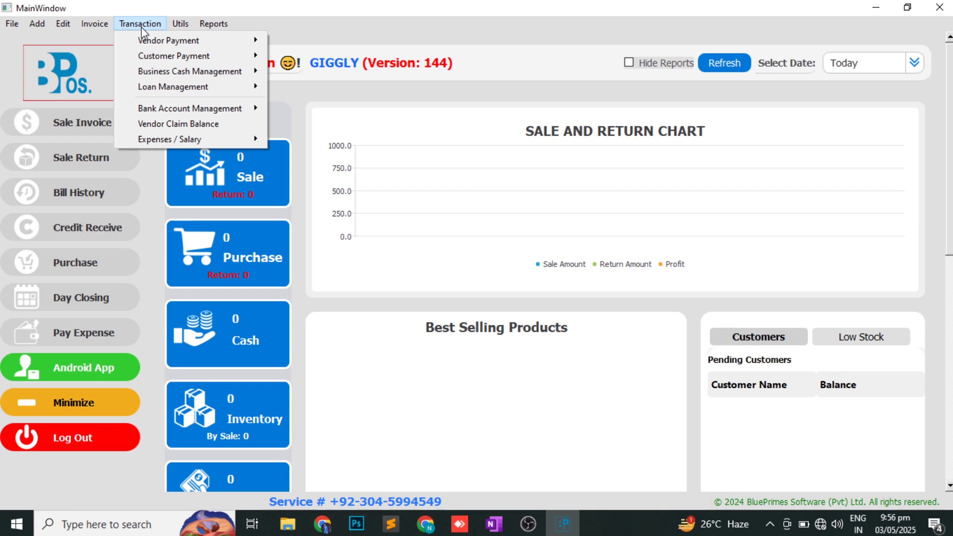
{"action": "mouse_move", "coordinate": [165, 48]}
{"action": "mouse_move", "coordinate": [194, 62]}
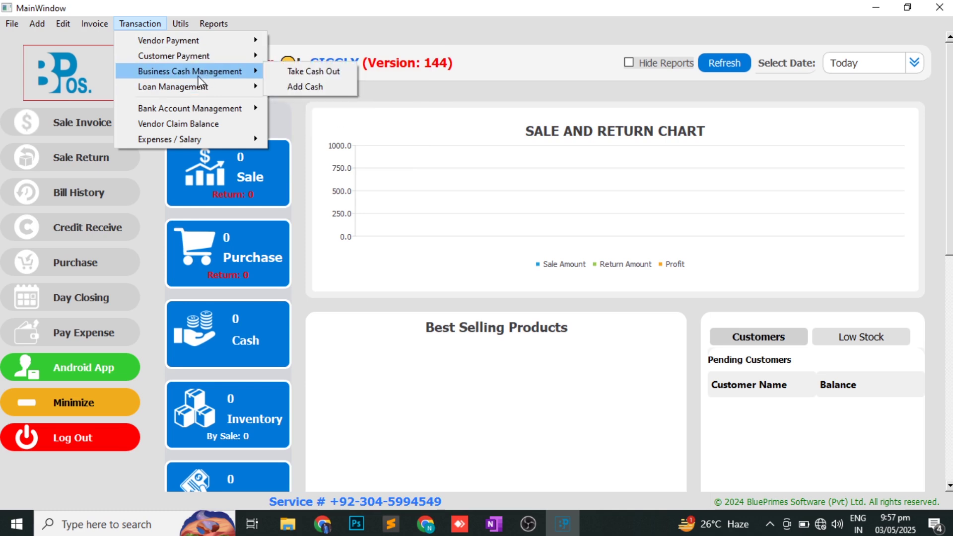
{"action": "mouse_move", "coordinate": [191, 104]}
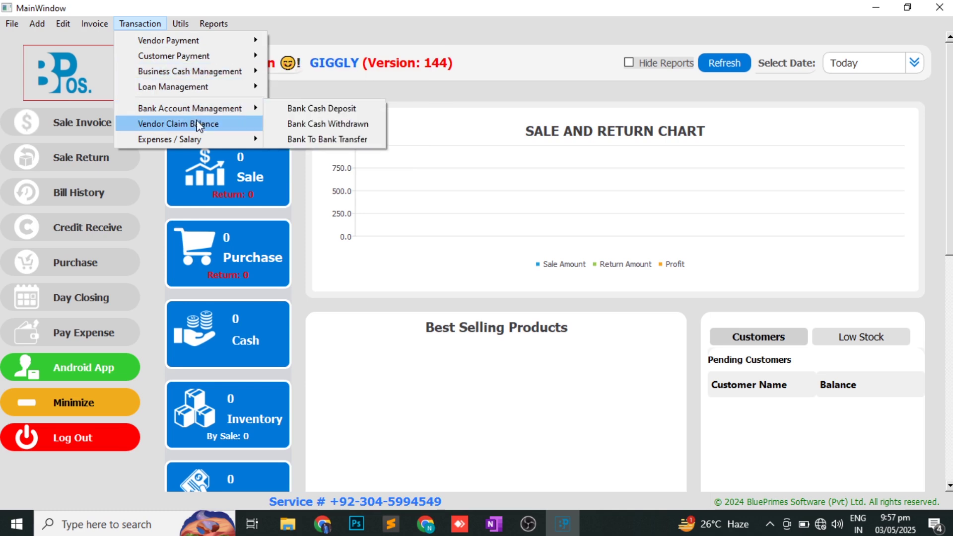
{"action": "mouse_move", "coordinate": [209, 141]}
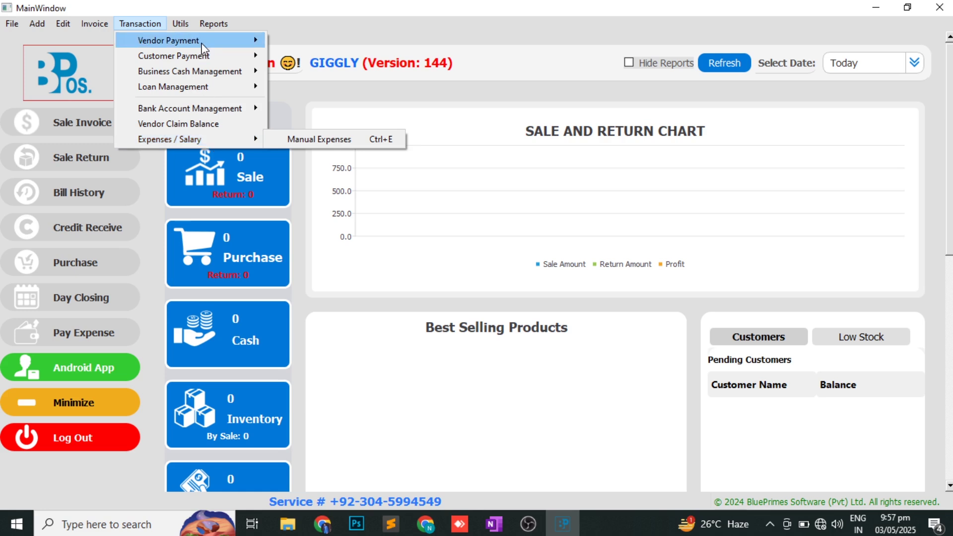
{"action": "mouse_move", "coordinate": [219, 24]}
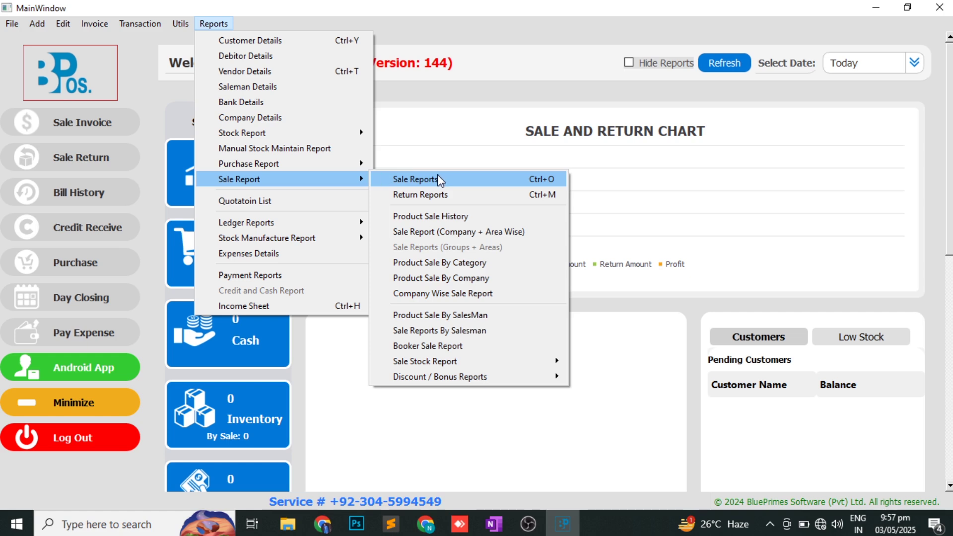
{"action": "mouse_move", "coordinate": [312, 219]}
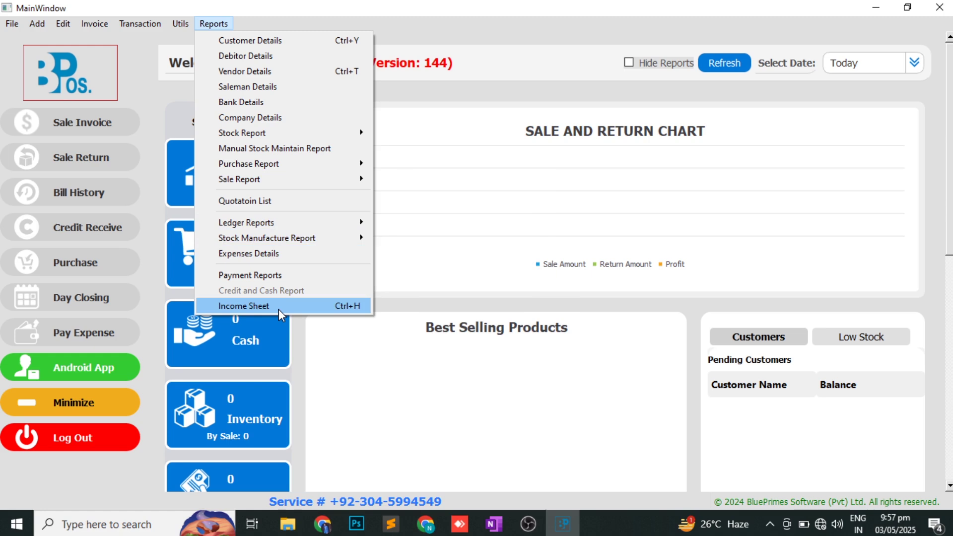
- Draw a red check mark beside INTRODUCTION in OneNote, then return to BluePrimes POS
{"action": "left_click", "coordinate": [494, 524]}
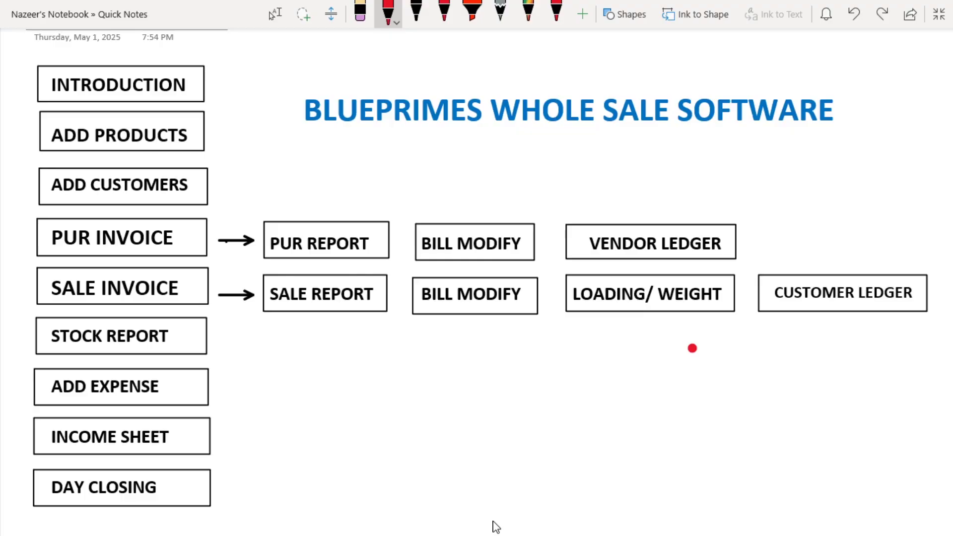
{"action": "mouse_move", "coordinate": [211, 80]}
{"action": "left_mouse_down"}
{"action": "mouse_move", "coordinate": [247, 89]}
{"action": "mouse_move", "coordinate": [261, 69]}
{"action": "left_mouse_up"}
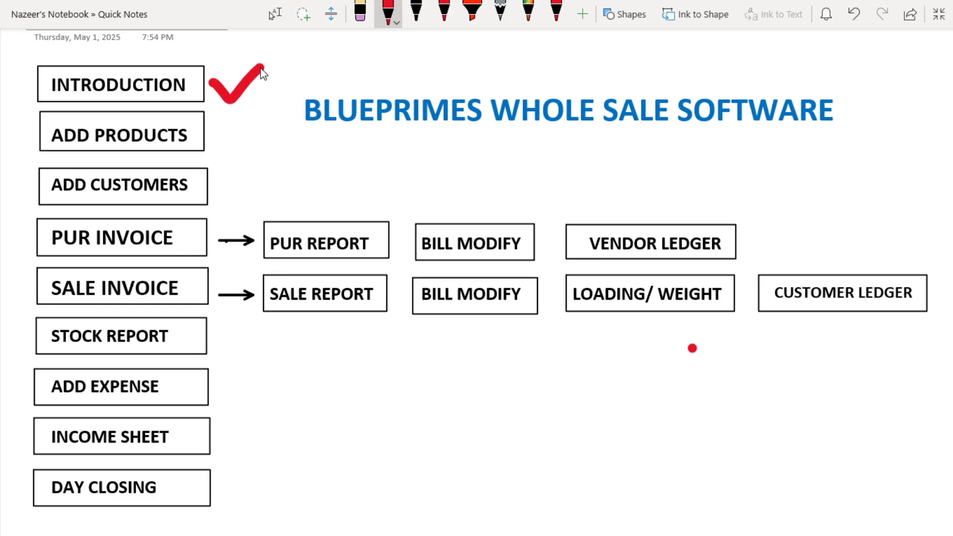
{"action": "mouse_move", "coordinate": [442, 534]}
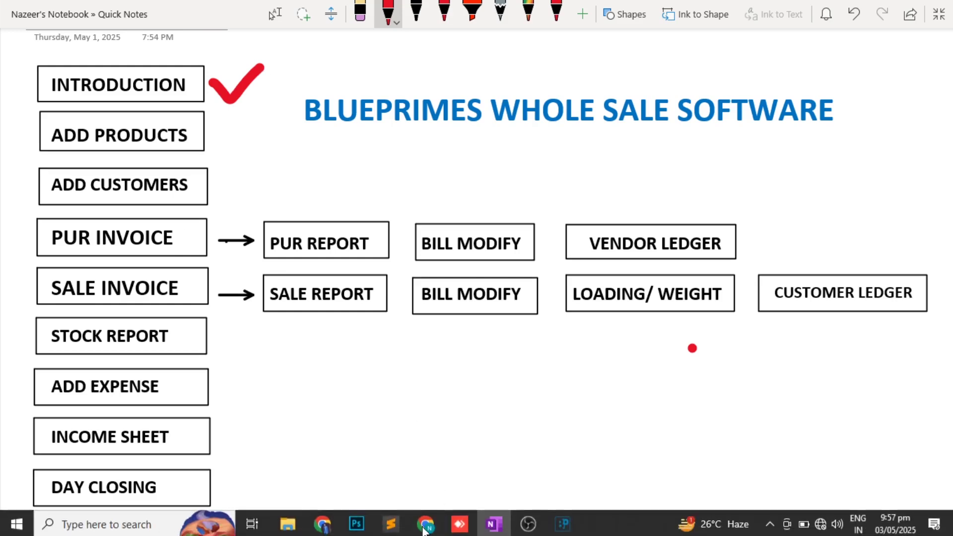
{"action": "left_click", "coordinate": [559, 524]}
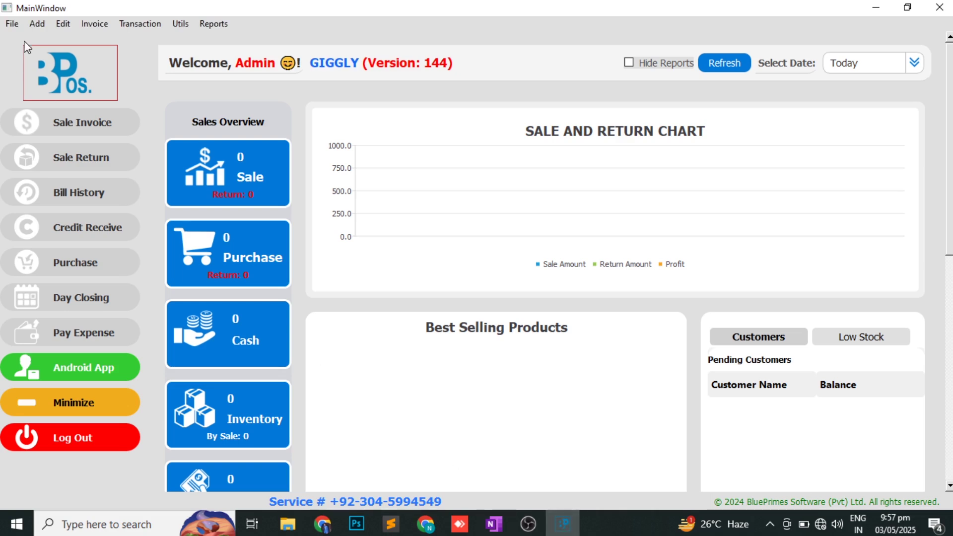
- Open the Add Products form with an auto-generated product code
{"action": "left_click", "coordinate": [39, 28]}
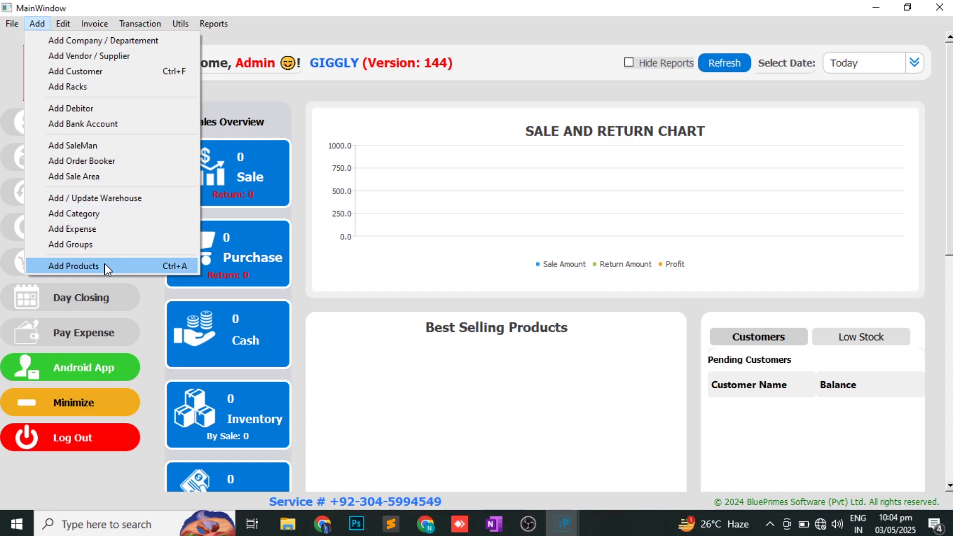
{"action": "left_click", "coordinate": [105, 265]}
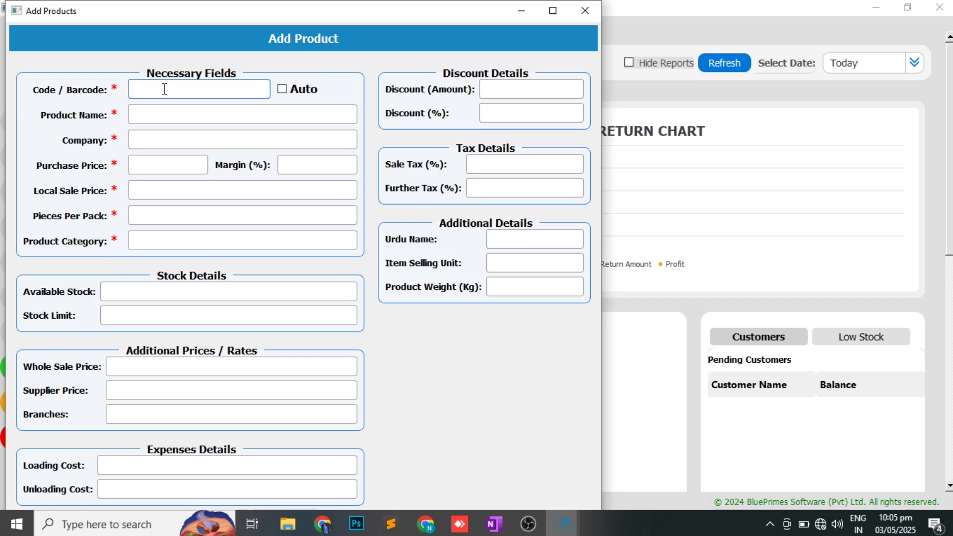
{"action": "left_click", "coordinate": [287, 92]}
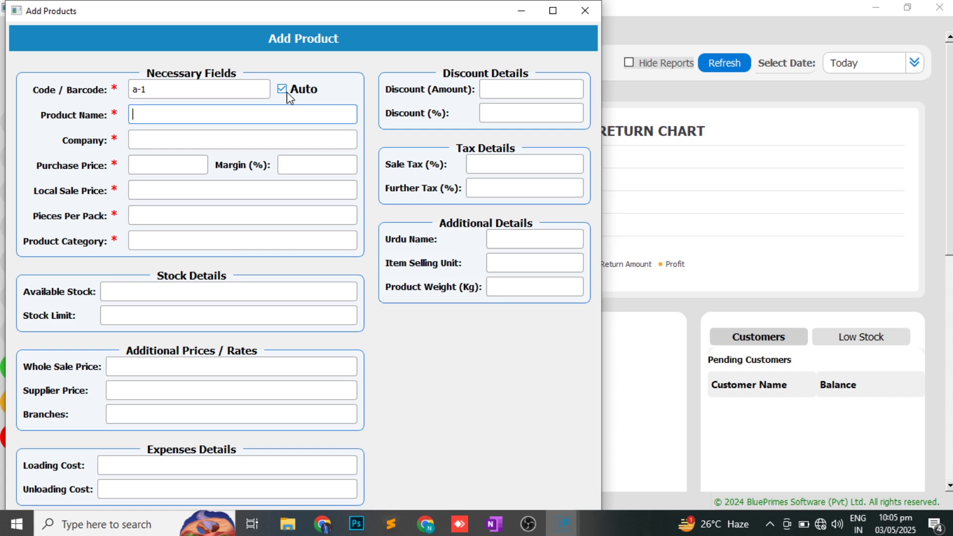
- Enter product atta 20kg, company khyber, purchase price 1400 and local sale price 1600
{"action": "type", "text": "atta "}
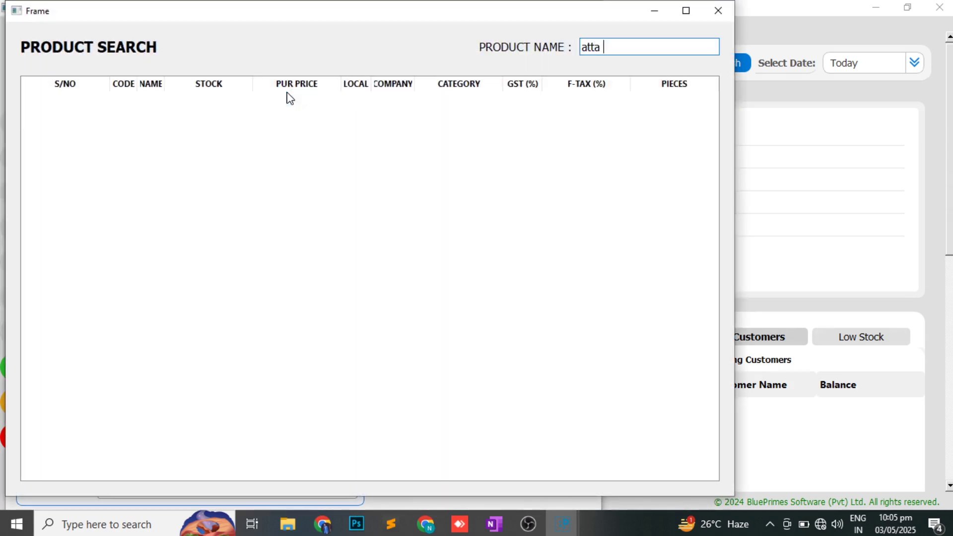
{"action": "type", "text": "20kg"}
{"action": "key", "text": "Return"}
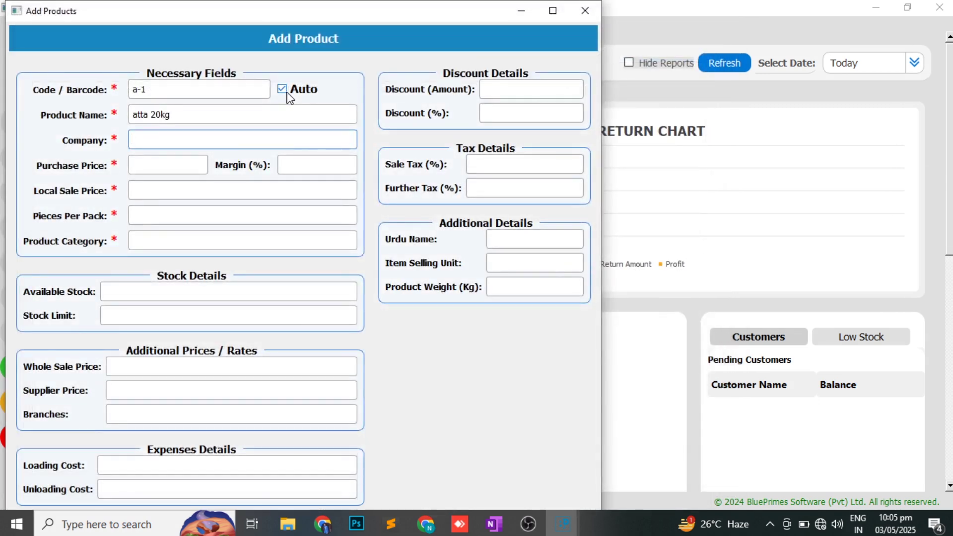
{"action": "type", "text": "kh"}
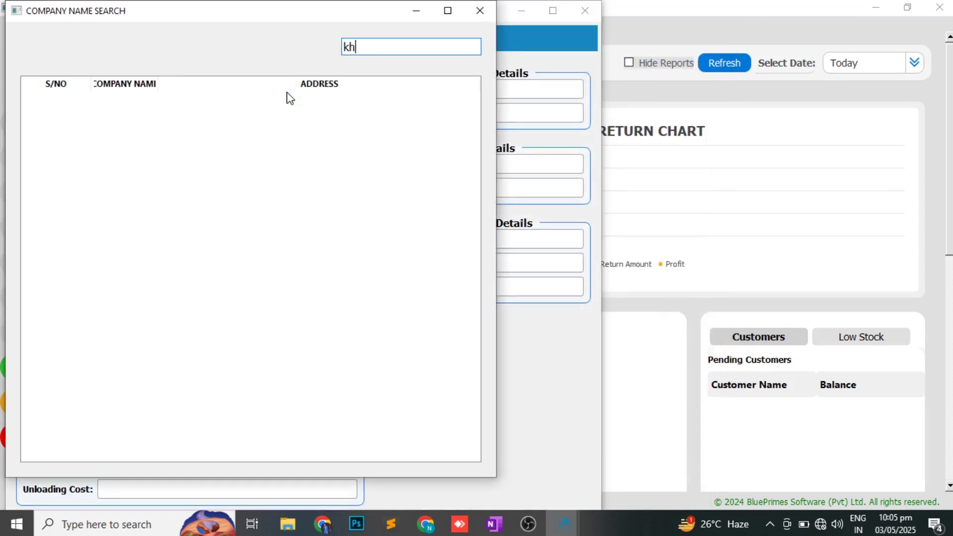
{"action": "type", "text": "yber"}
{"action": "key", "text": "Return"}
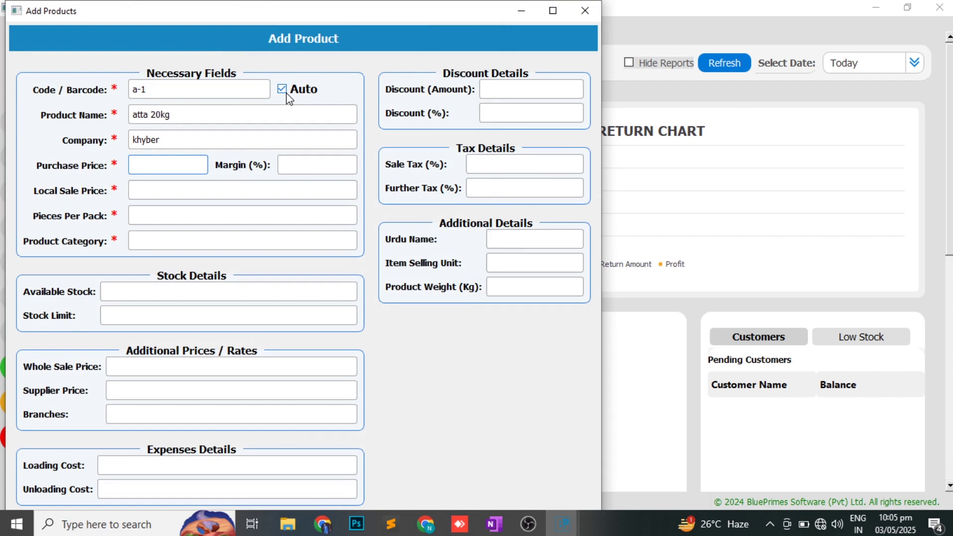
{"action": "type", "text": "1400"}
{"action": "key", "text": "Return"}
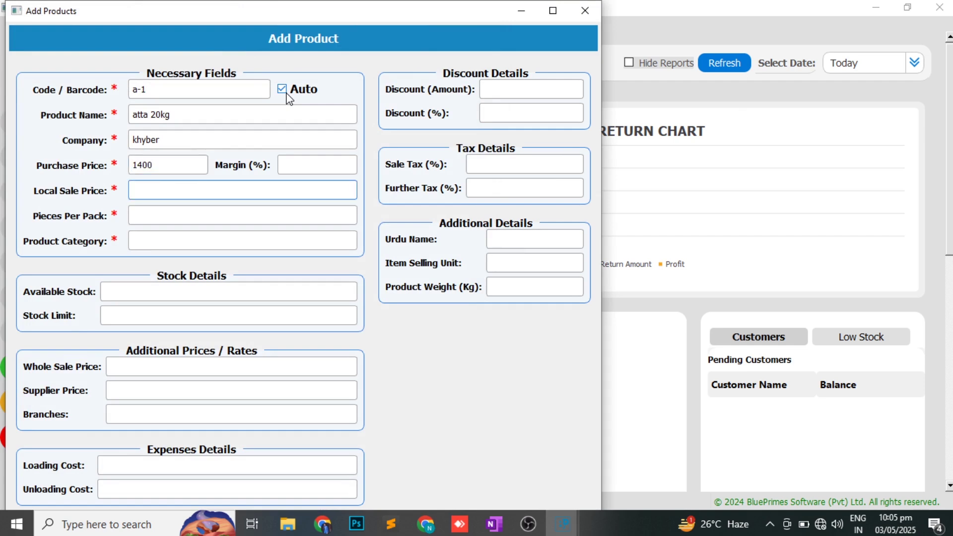
{"action": "type", "text": "1600"}
- Maximize the product form and enter wholesale 1550, supplier 1500 and branches 1450 prices
{"action": "left_click", "coordinate": [554, 11]}
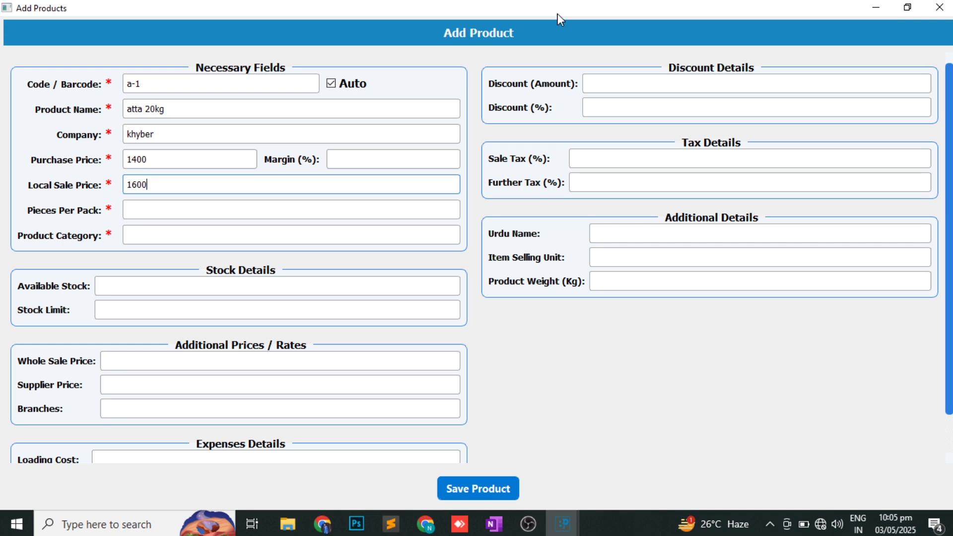
{"action": "left_click", "coordinate": [172, 213]}
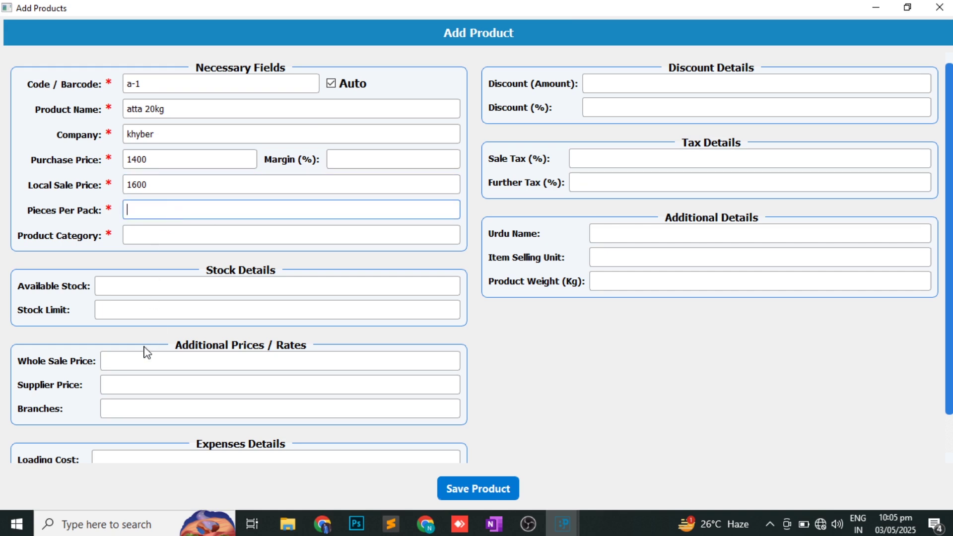
{"action": "left_click", "coordinate": [137, 361]}
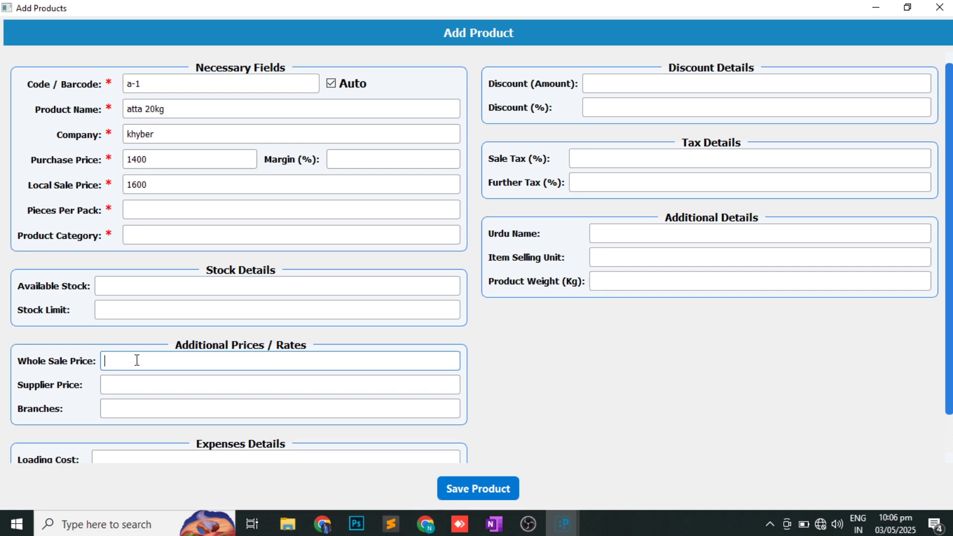
{"action": "type", "text": "1550"}
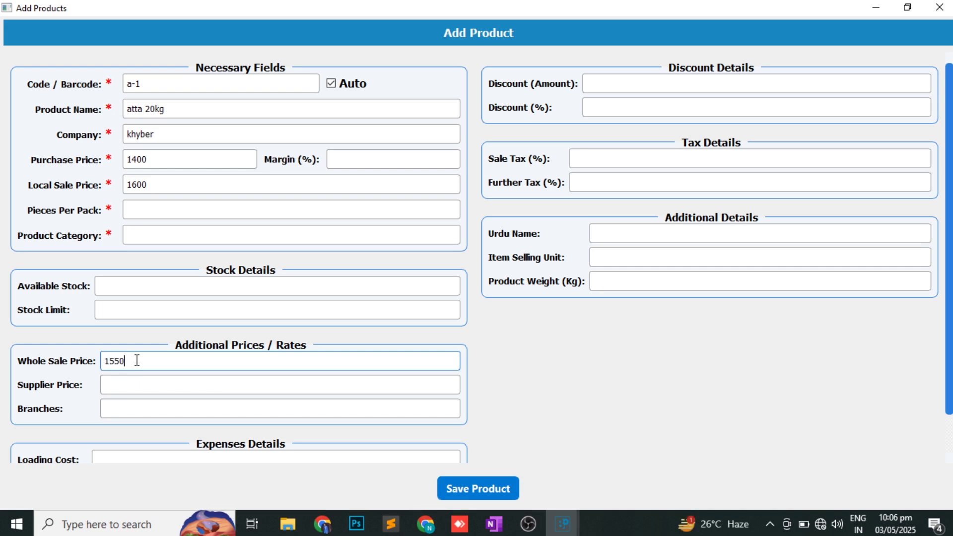
{"action": "key", "text": "Tab"}
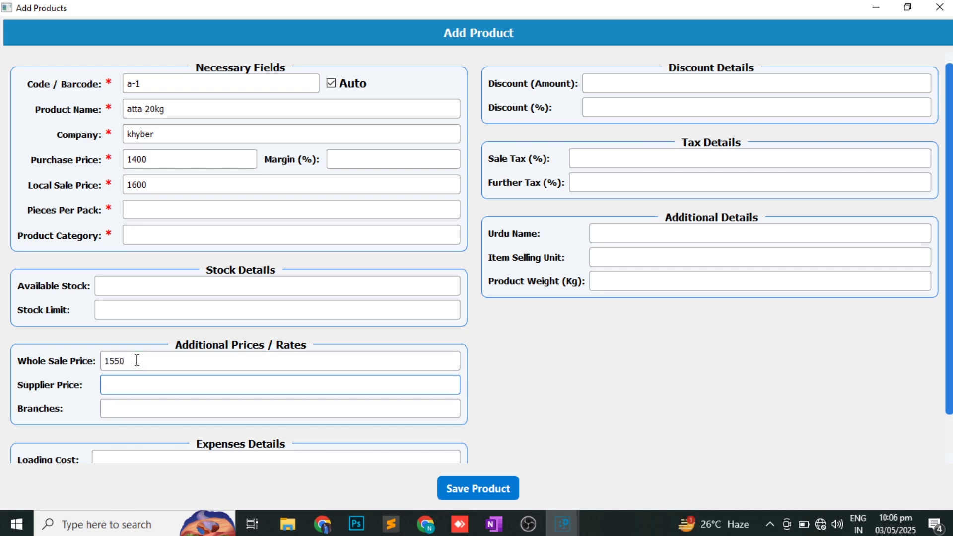
{"action": "type", "text": "1500"}
{"action": "key", "text": "Tab"}
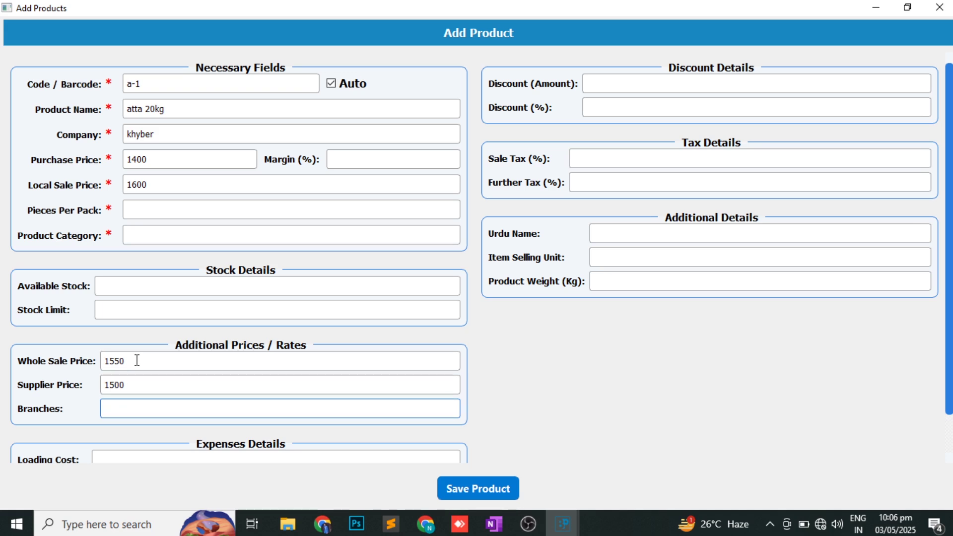
{"action": "type", "text": "1450"}
{"action": "left_click", "coordinate": [141, 213]}
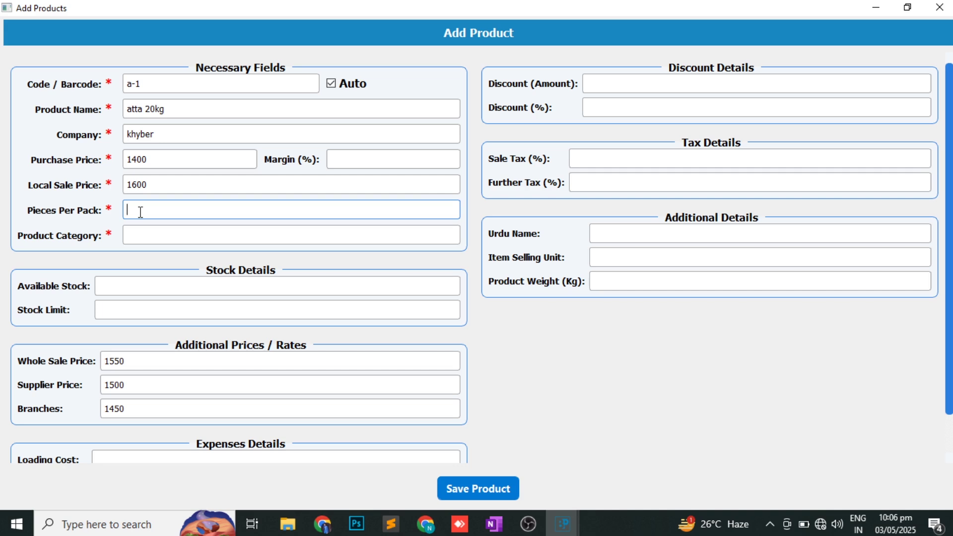
- Set 1 piece per pack and choose atta as the product category
{"action": "type", "text": "1"}
{"action": "left_click", "coordinate": [147, 229]}
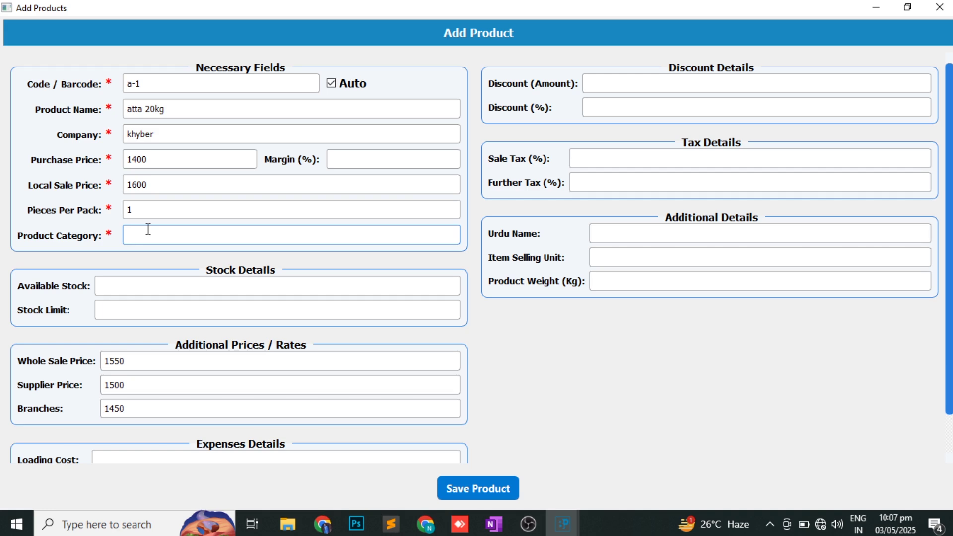
{"action": "type", "text": "atta"}
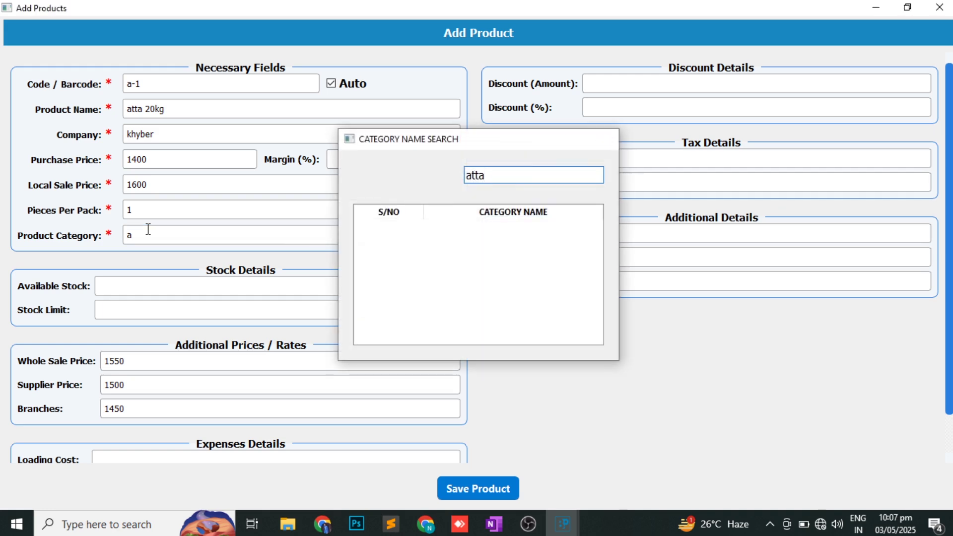
{"action": "key", "text": "Return"}
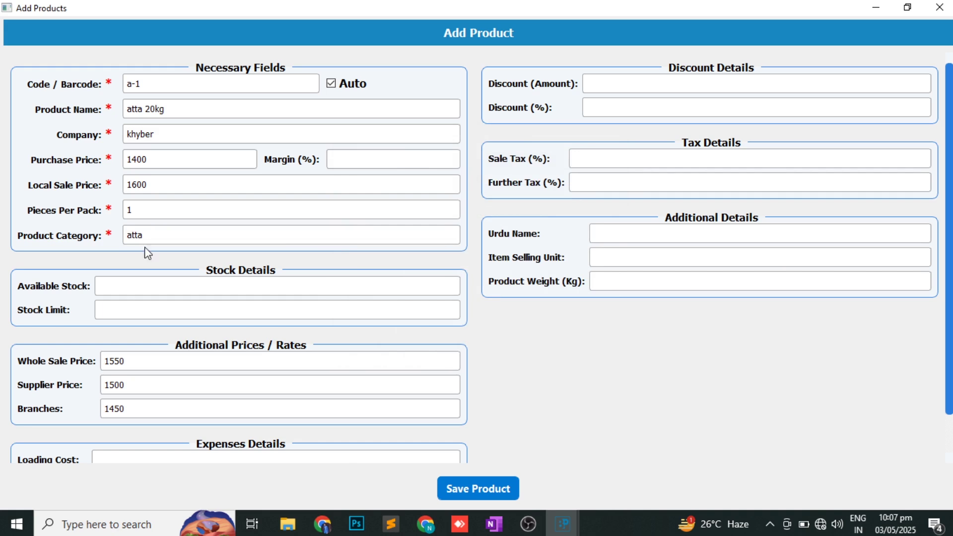
- Enter available stock 10, stock limit 8 and loading cost 2
{"action": "left_click", "coordinate": [132, 284]}
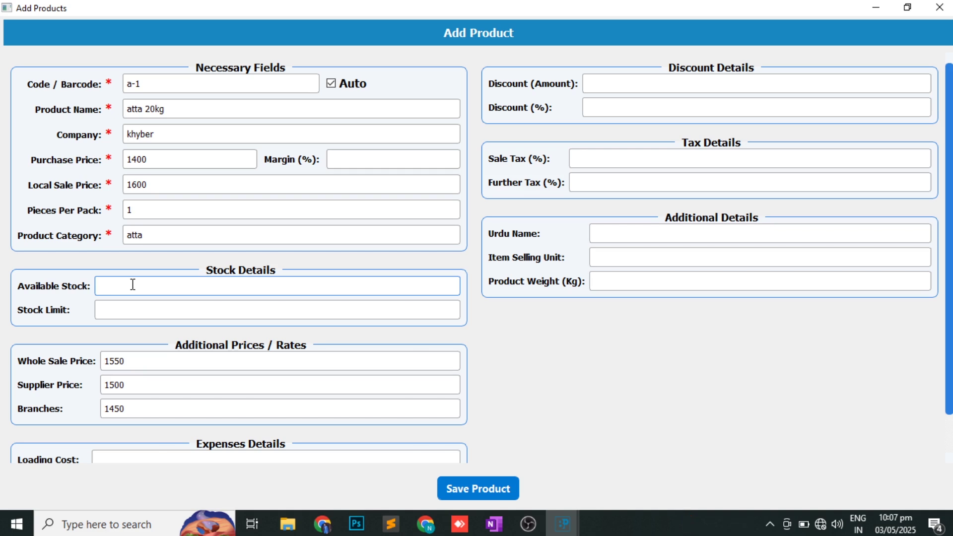
{"action": "type", "text": "1"}
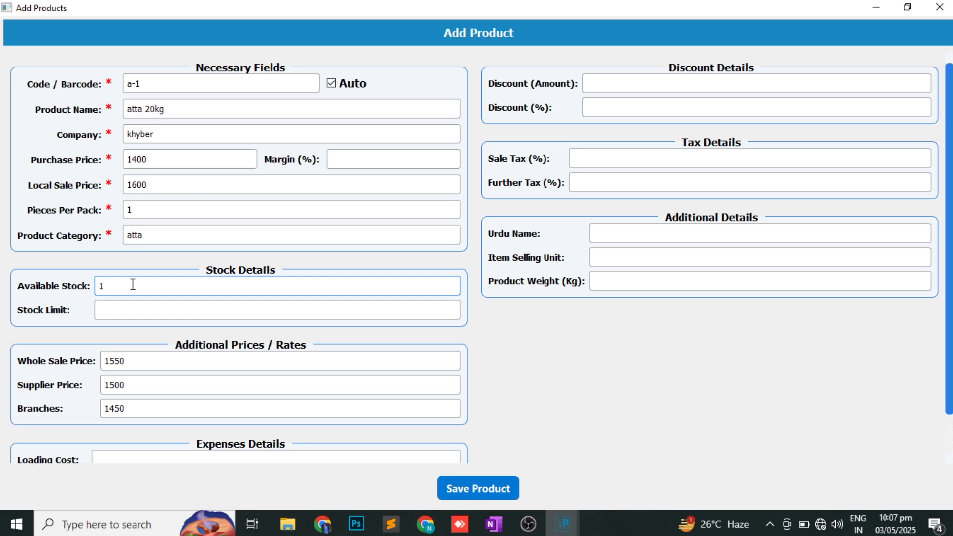
{"action": "type", "text": "0"}
{"action": "key", "text": "Tab"}
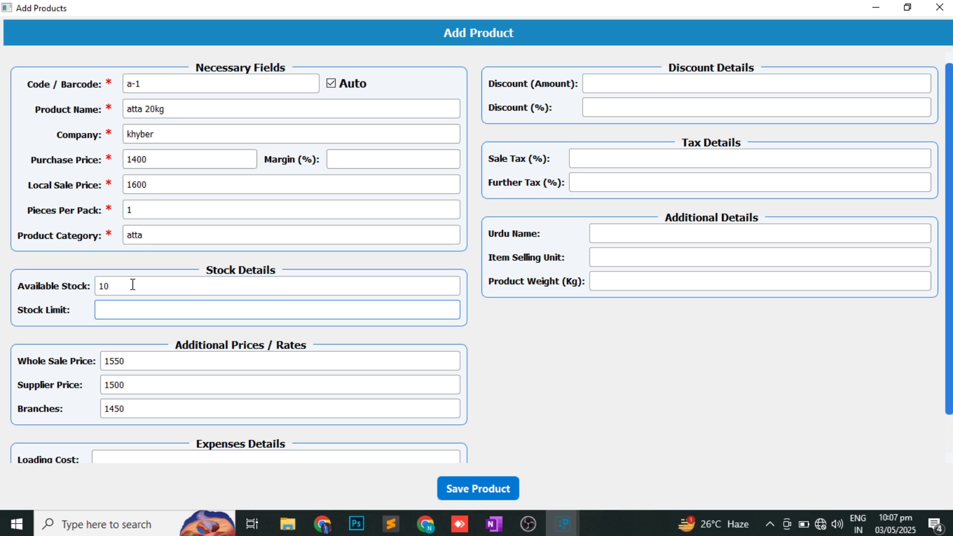
{"action": "type", "text": "8"}
{"action": "scroll", "coordinate": [222, 290], "scroll_direction": "down", "scroll_amount": 2}
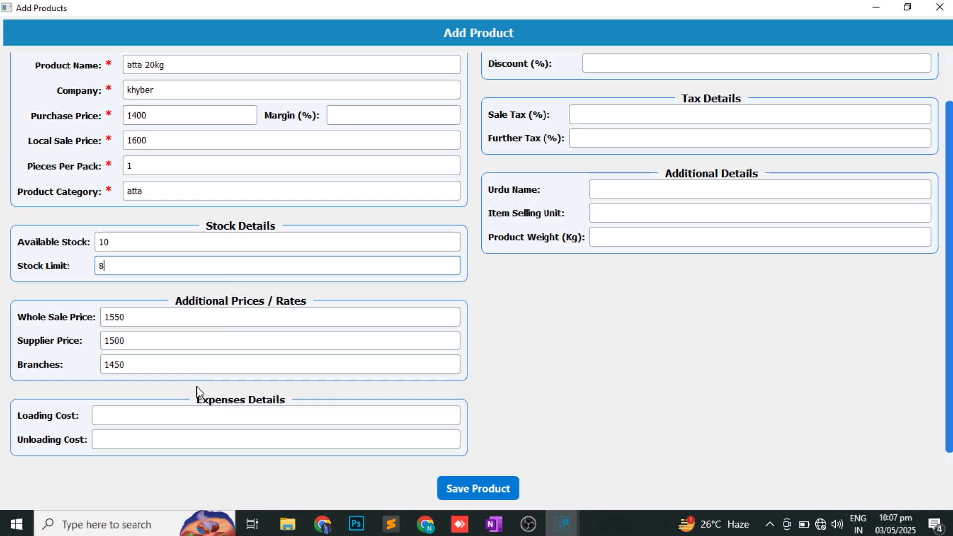
{"action": "left_click", "coordinate": [157, 413]}
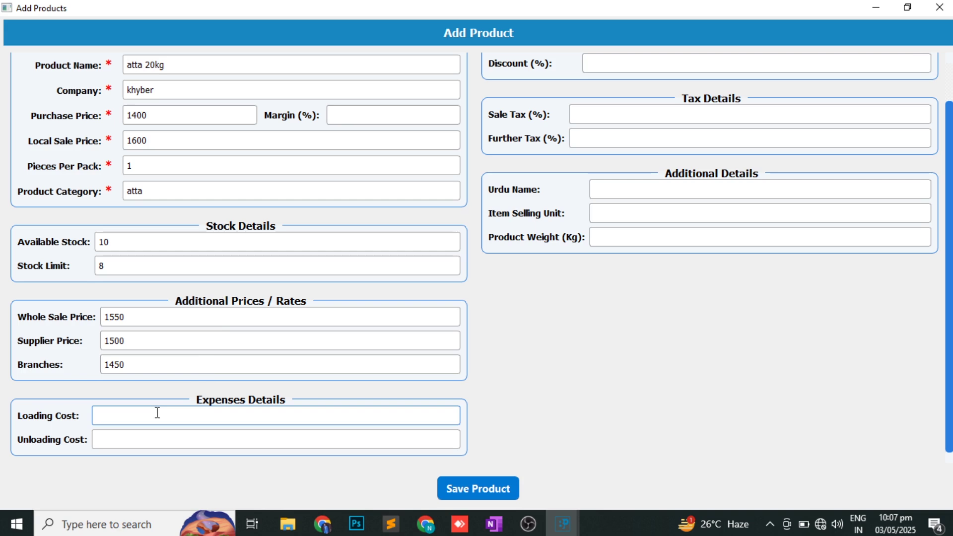
{"action": "type", "text": "2"}
{"action": "scroll", "coordinate": [398, 371], "scroll_direction": "up", "scroll_amount": 1}
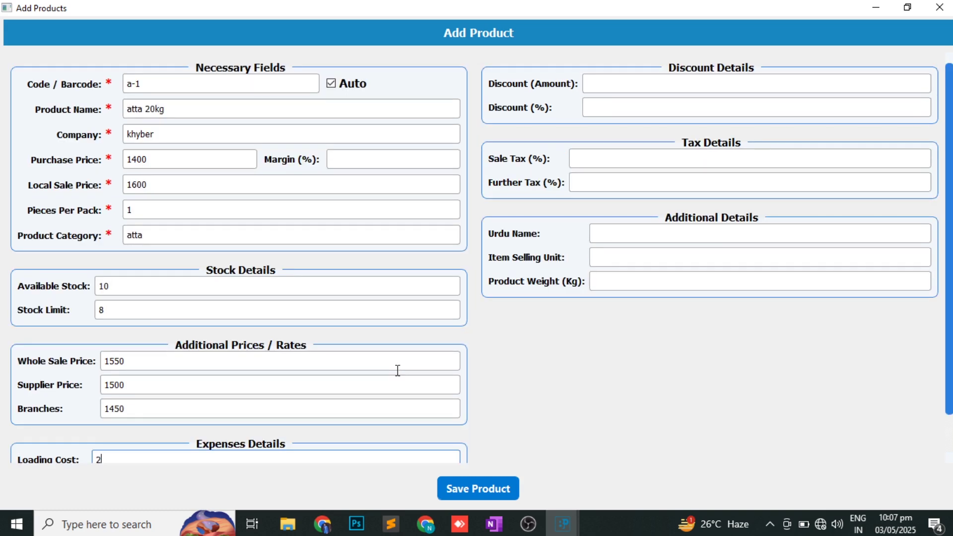
- Skip the discount and tax fields, then set selling unit kg and product weight 20
{"action": "left_click", "coordinate": [683, 79]}
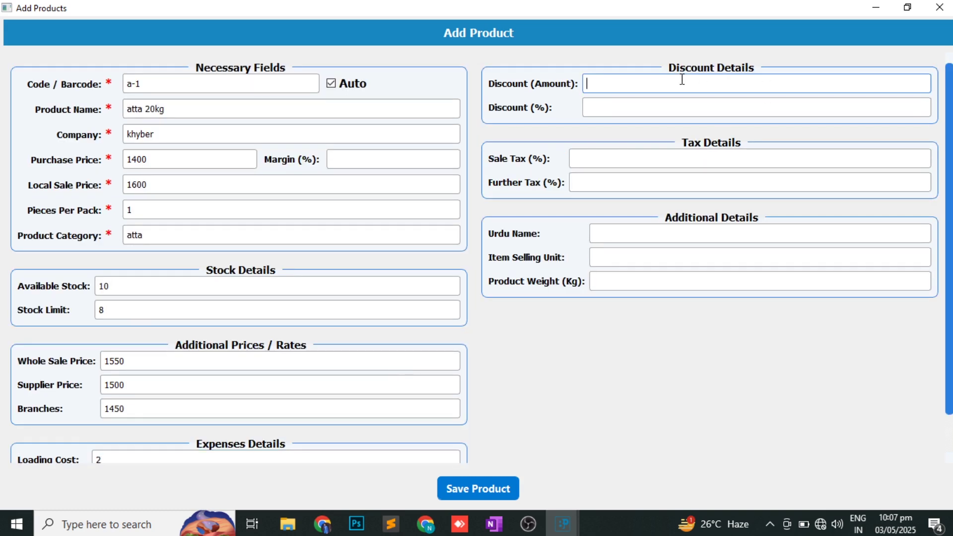
{"action": "left_click", "coordinate": [616, 108]}
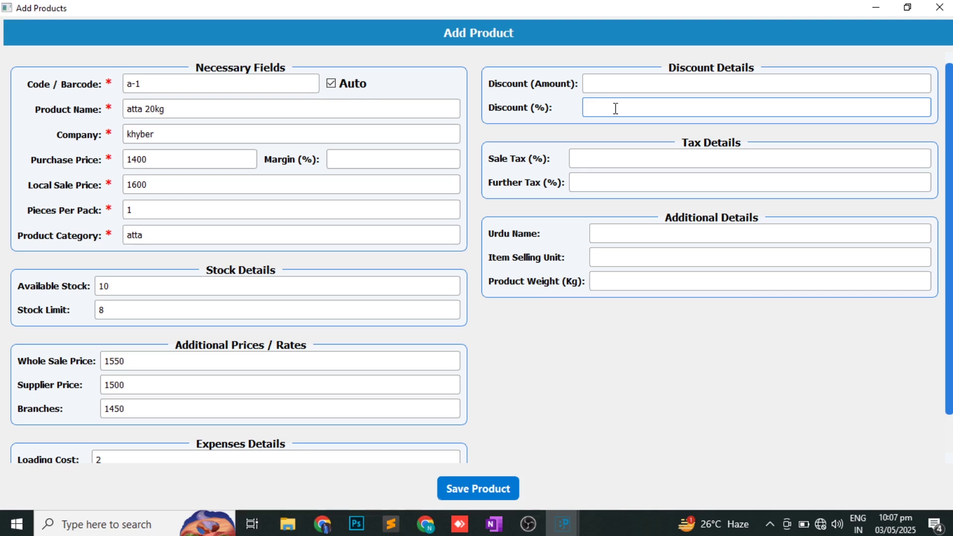
{"action": "left_click", "coordinate": [586, 157]}
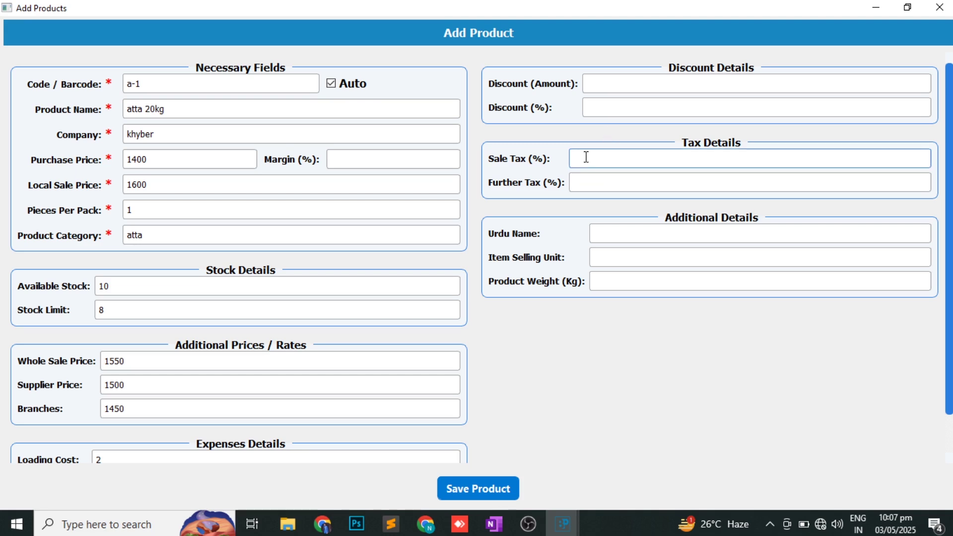
{"action": "key", "text": "Tab"}
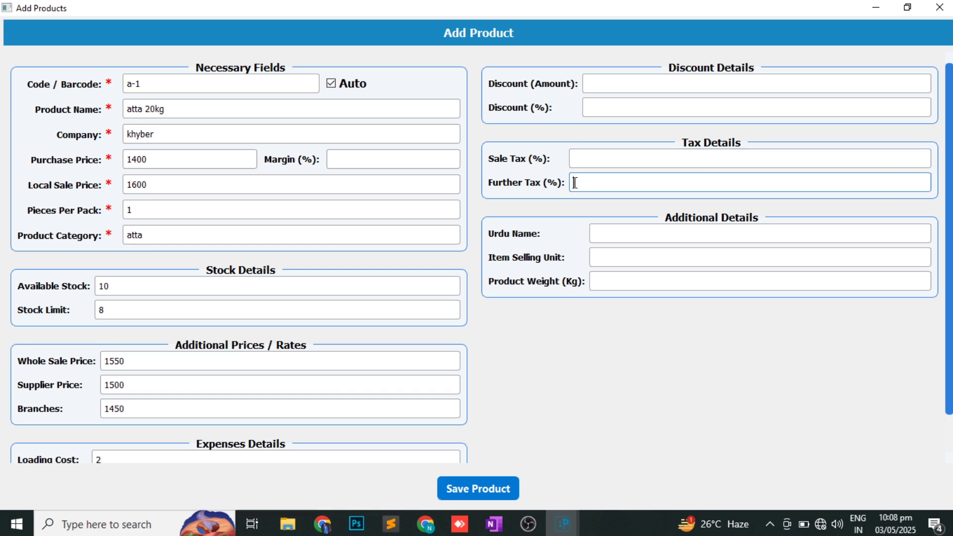
{"action": "left_click", "coordinate": [648, 240]}
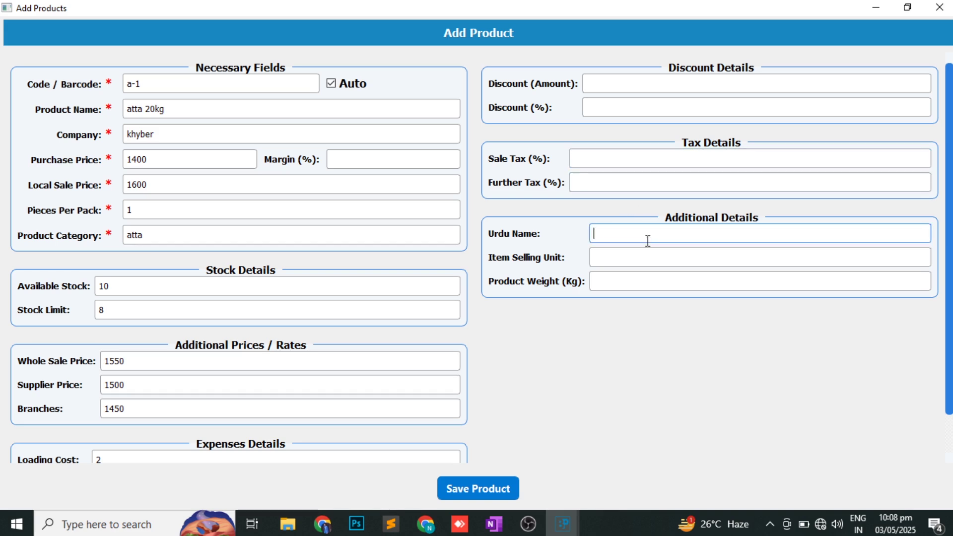
{"action": "left_click", "coordinate": [613, 260]}
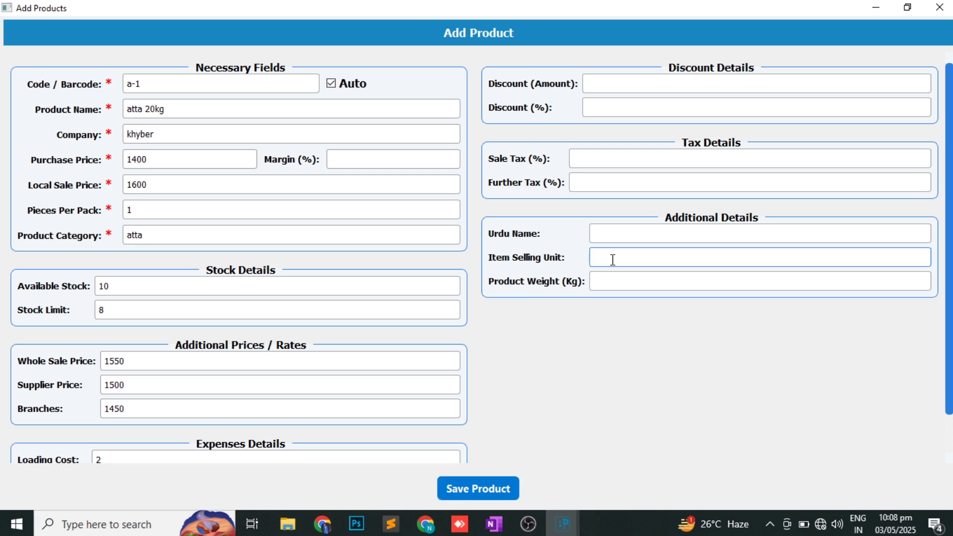
{"action": "type", "text": "kg"}
{"action": "left_click", "coordinate": [603, 282]}
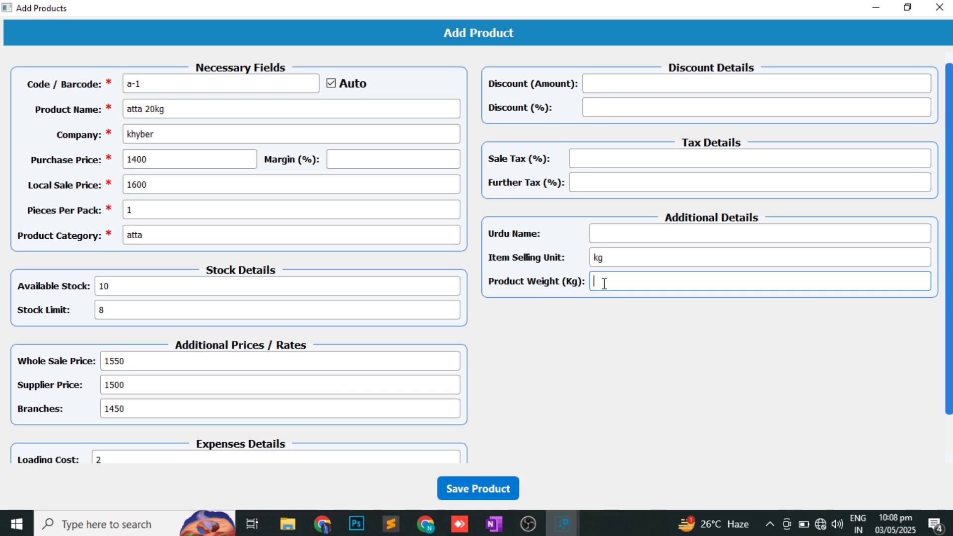
{"action": "type", "text": "20"}
- Save atta 20kg, then start sugar 50kg with purchase price 7100 and sale price 7200
{"action": "left_click", "coordinate": [468, 487]}
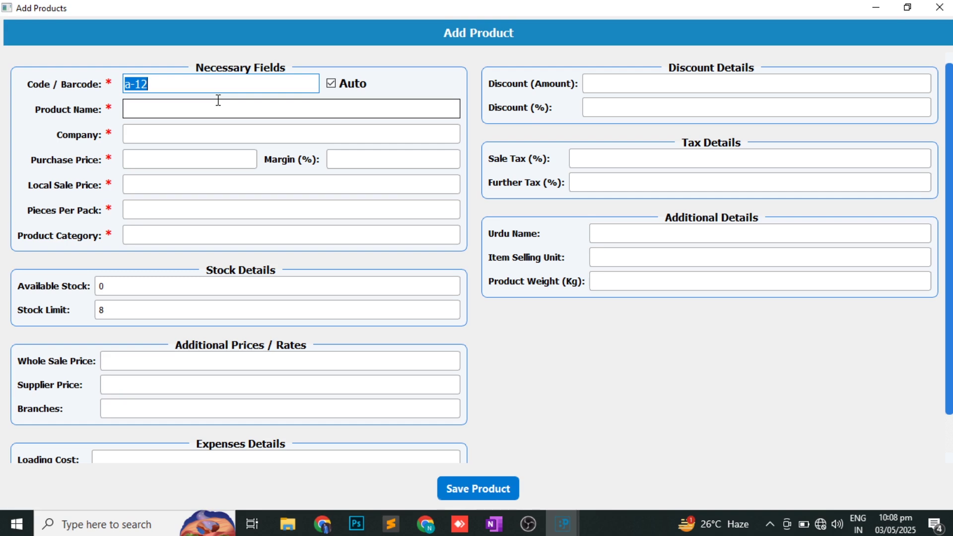
{"action": "left_click", "coordinate": [200, 107]}
{"action": "type", "text": "sugar "}
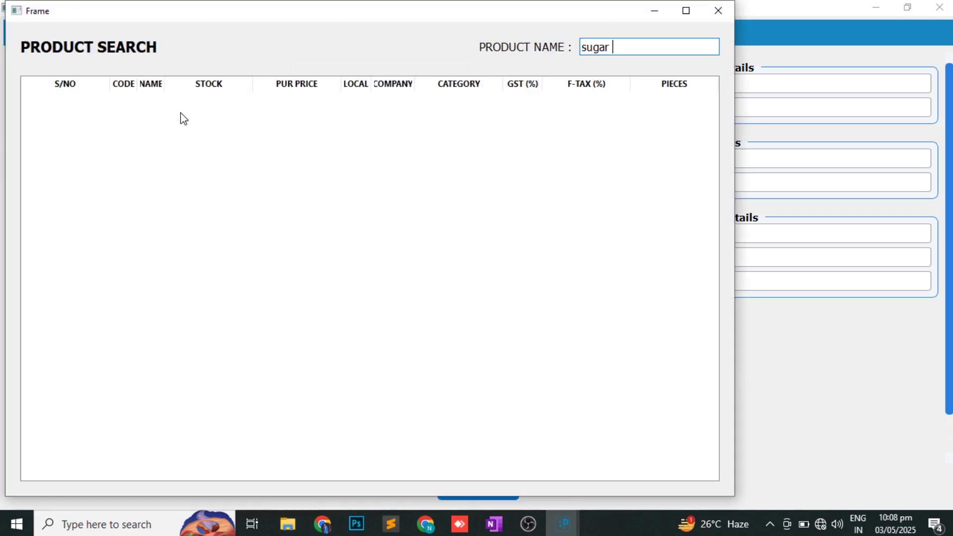
{"action": "type", "text": "50kg"}
{"action": "key", "text": "Return"}
{"action": "key", "text": "Return"}
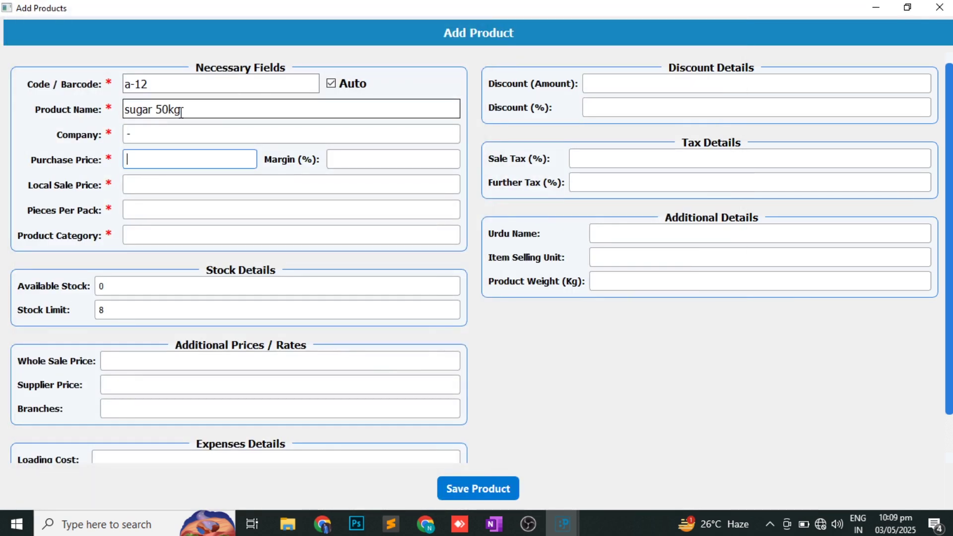
{"action": "type", "text": "7100"}
{"action": "key", "text": "Return"}
{"action": "type", "text": "7200"}
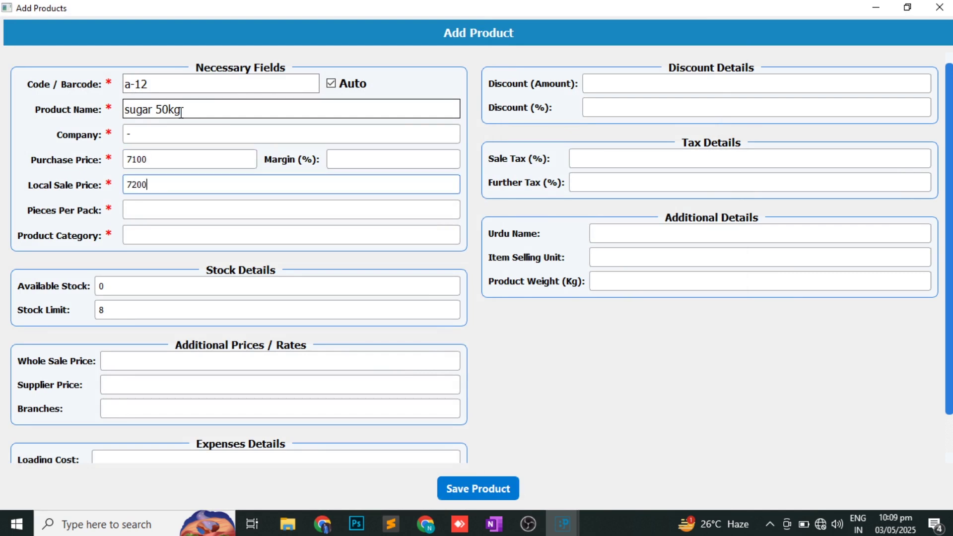
- Give sugar 50kg 1 per pack, category food, stock 10, loading cost 2, and save it
{"action": "key", "text": "Return"}
{"action": "type", "text": "1"}
{"action": "key", "text": "Return"}
{"action": "type", "text": "food"}
{"action": "key", "text": "Return"}
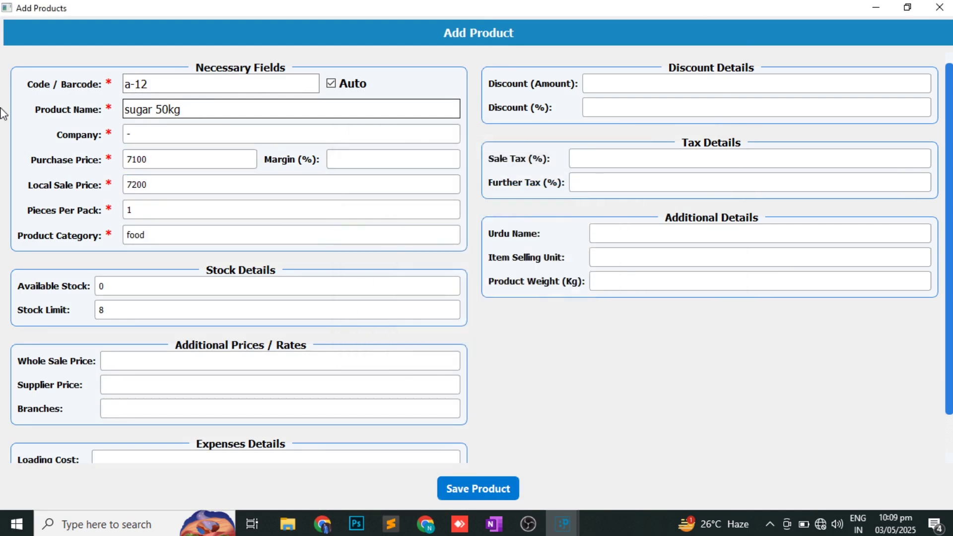
{"action": "key", "text": "Return"}
{"action": "type", "text": "10"}
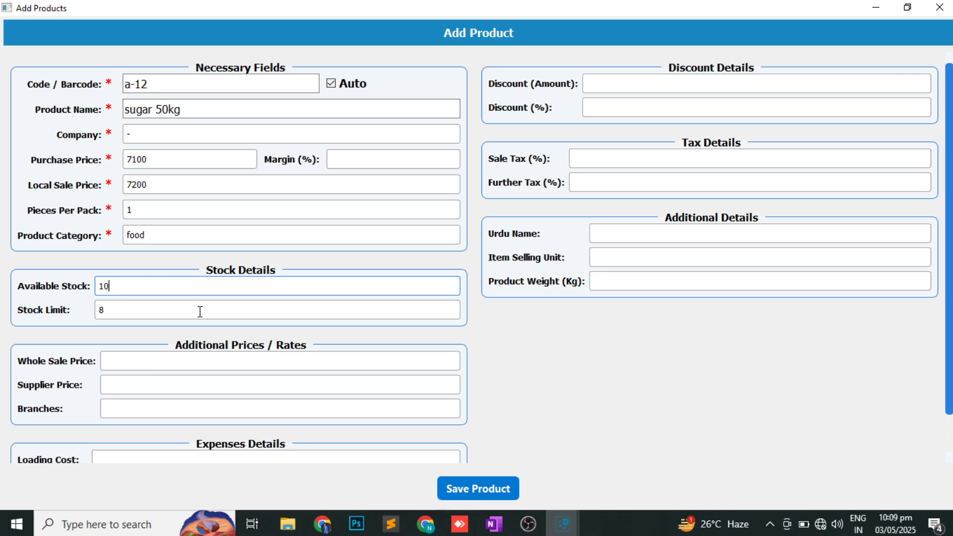
{"action": "scroll", "coordinate": [198, 313], "scroll_direction": "down", "scroll_amount": 1}
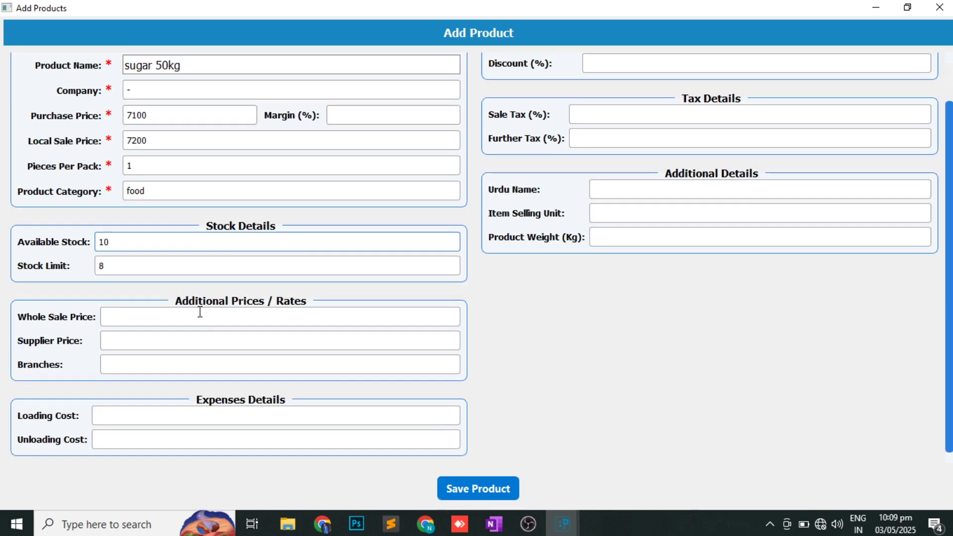
{"action": "left_click", "coordinate": [125, 414]}
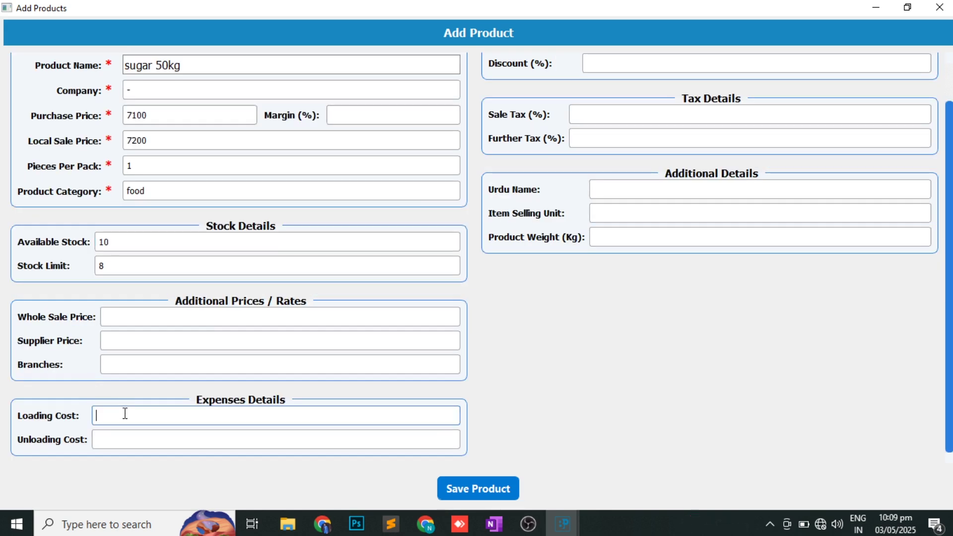
{"action": "type", "text": "2"}
{"action": "left_click", "coordinate": [496, 492]}
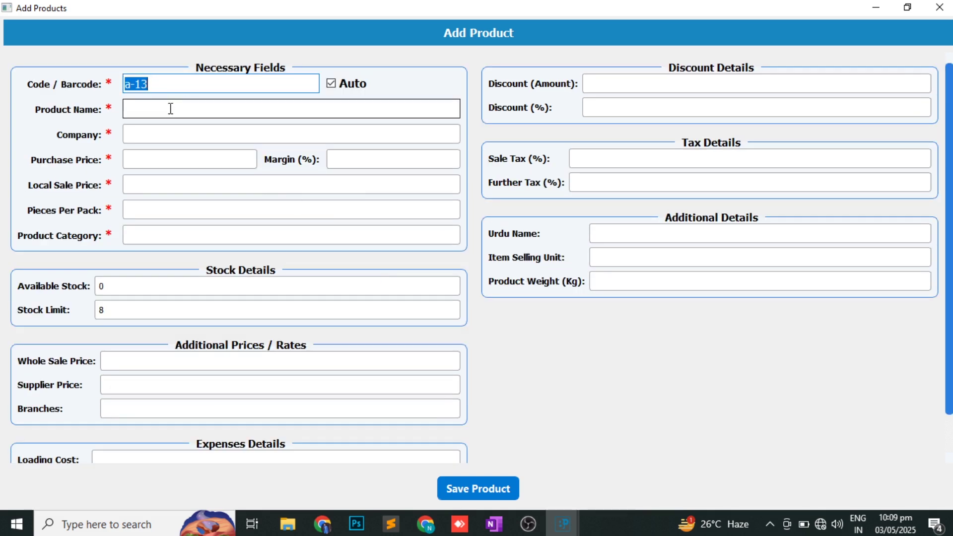
- Enter product oil with purchase price 3000, sale price 3100 and 6 pieces per pack
{"action": "left_click", "coordinate": [170, 108]}
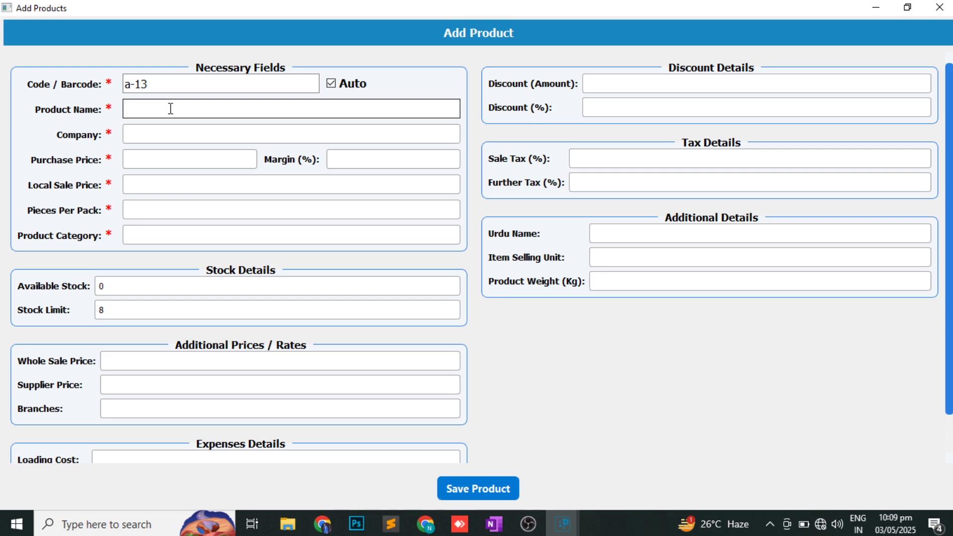
{"action": "type", "text": "oil"}
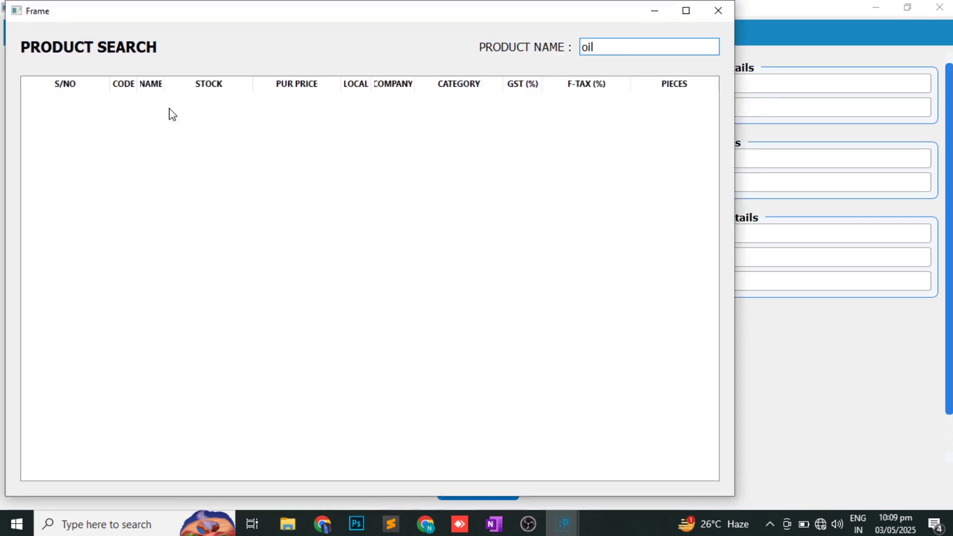
{"action": "key", "text": "Return"}
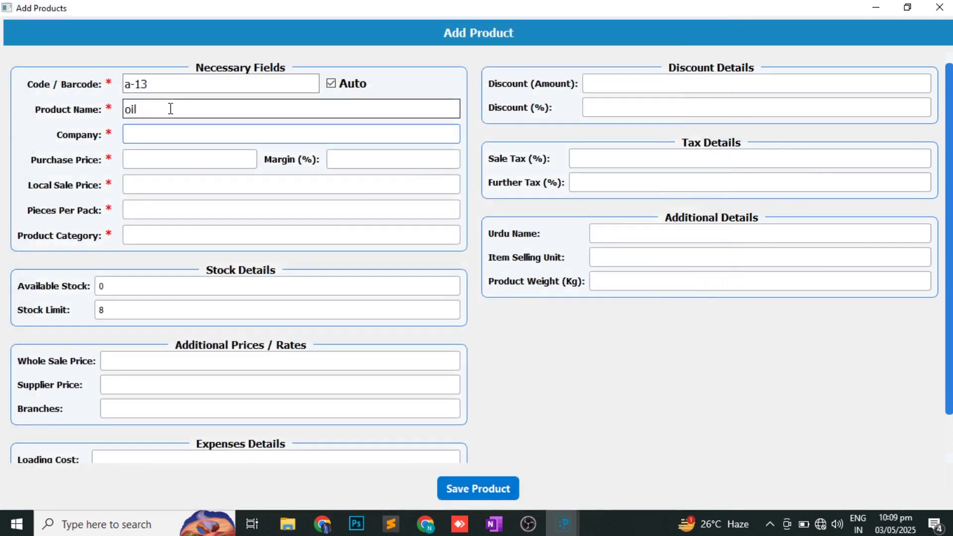
{"action": "key", "text": "Return"}
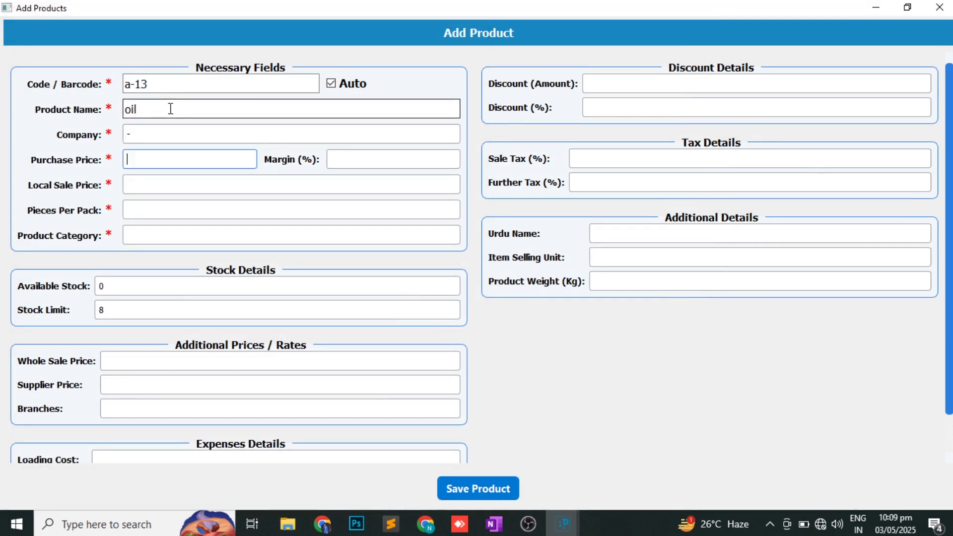
{"action": "type", "text": "3000"}
{"action": "key", "text": "Return"}
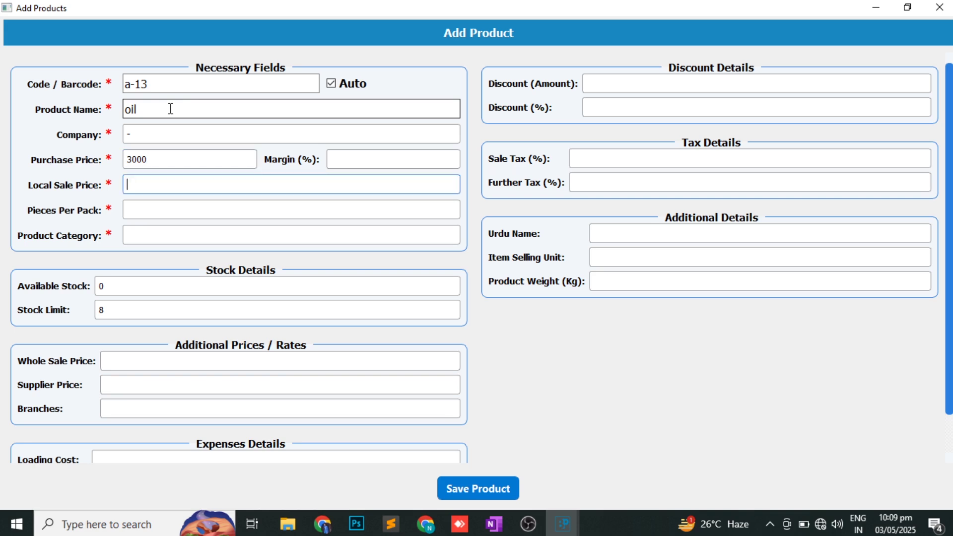
{"action": "type", "text": "3100"}
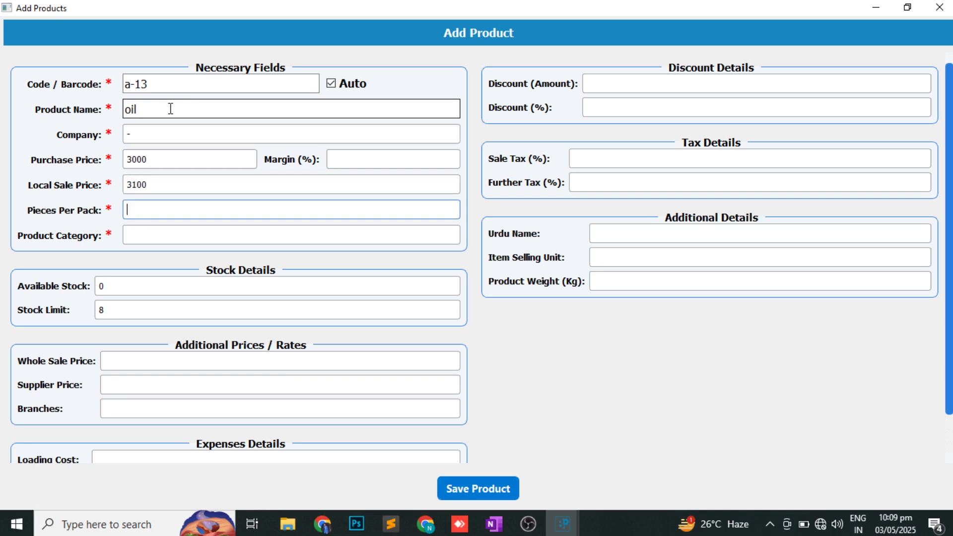
{"action": "type", "text": "6"}
- Set the oil category to food, loading cost 0, and save the product
{"action": "key", "text": "Tab"}
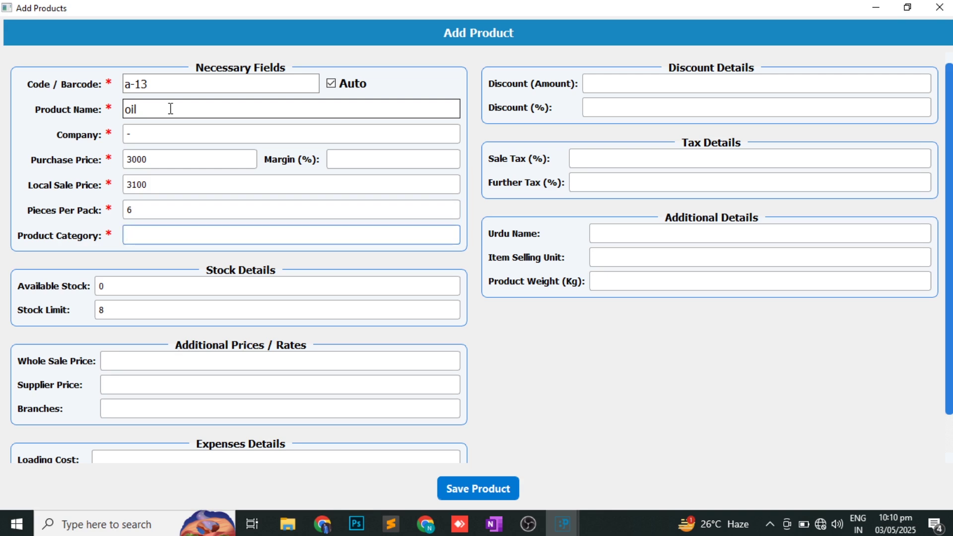
{"action": "type", "text": "f"}
{"action": "key", "text": "Down"}
{"action": "key", "text": "Return"}
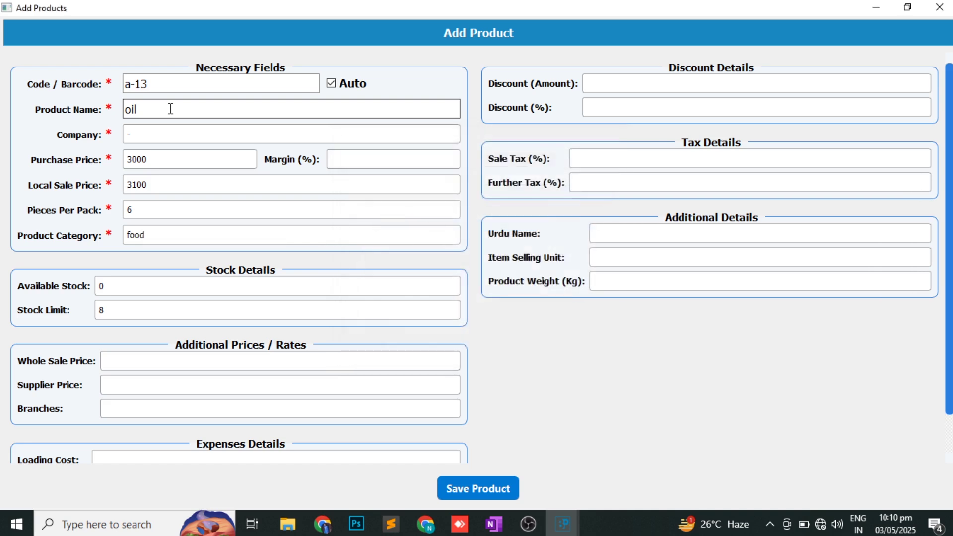
{"action": "scroll", "coordinate": [151, 279], "scroll_direction": "down", "scroll_amount": 1}
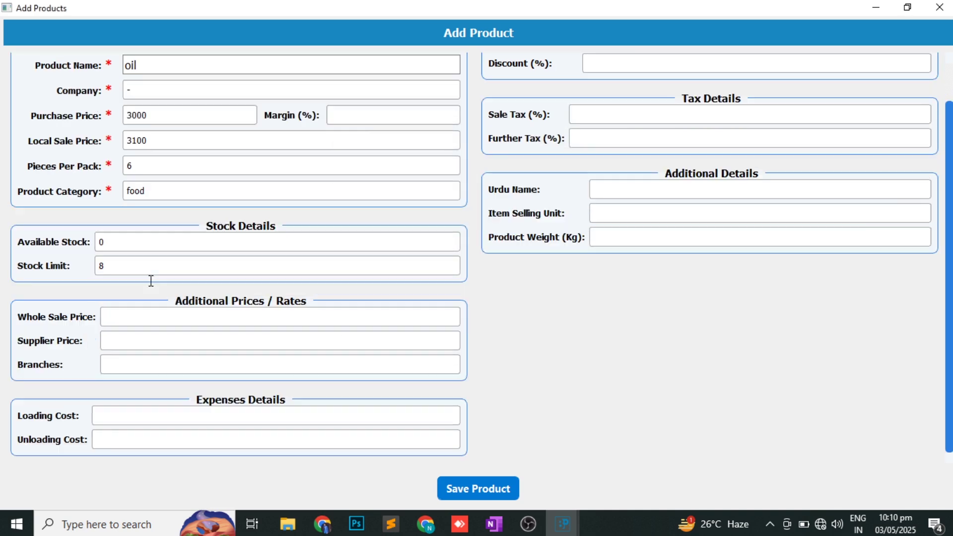
{"action": "left_click", "coordinate": [114, 421]}
{"action": "type", "text": "0"}
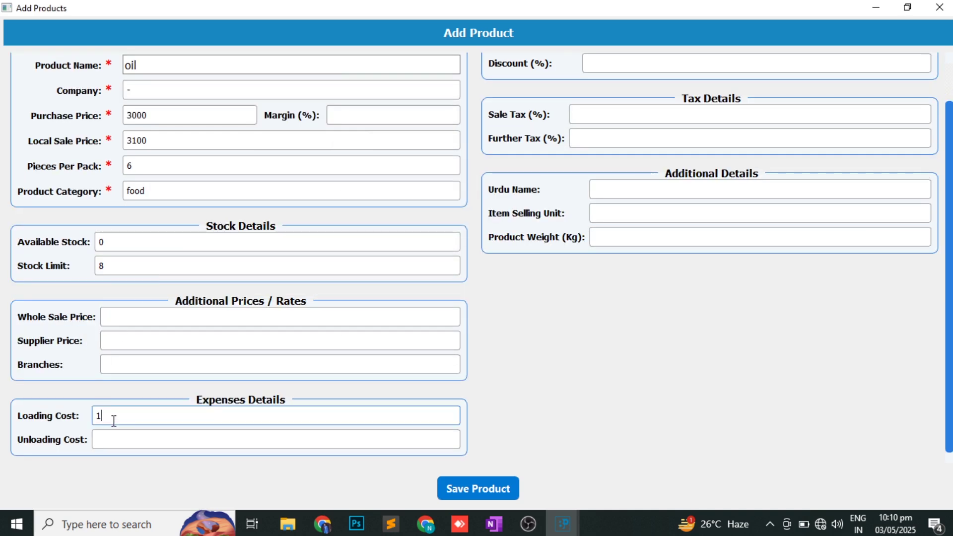
{"action": "key", "text": "Return"}
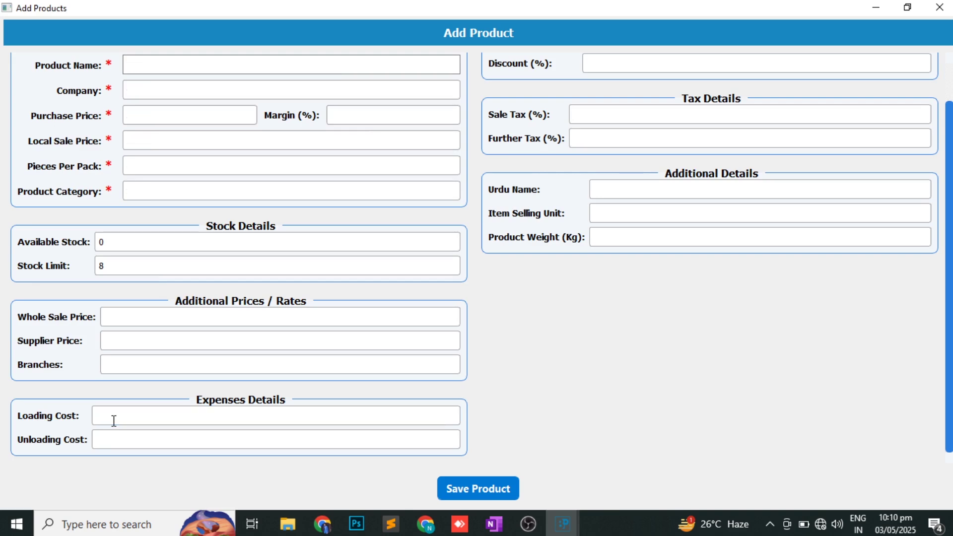
- Close Add Products and load Atta 20Kg into the Edit Products form
{"action": "left_click", "coordinate": [940, 8]}
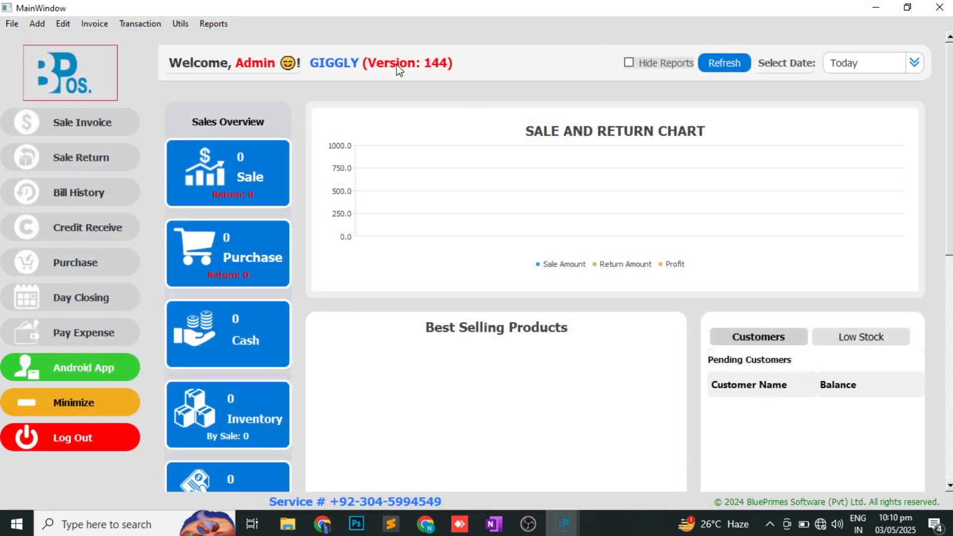
{"action": "left_click", "coordinate": [64, 29]}
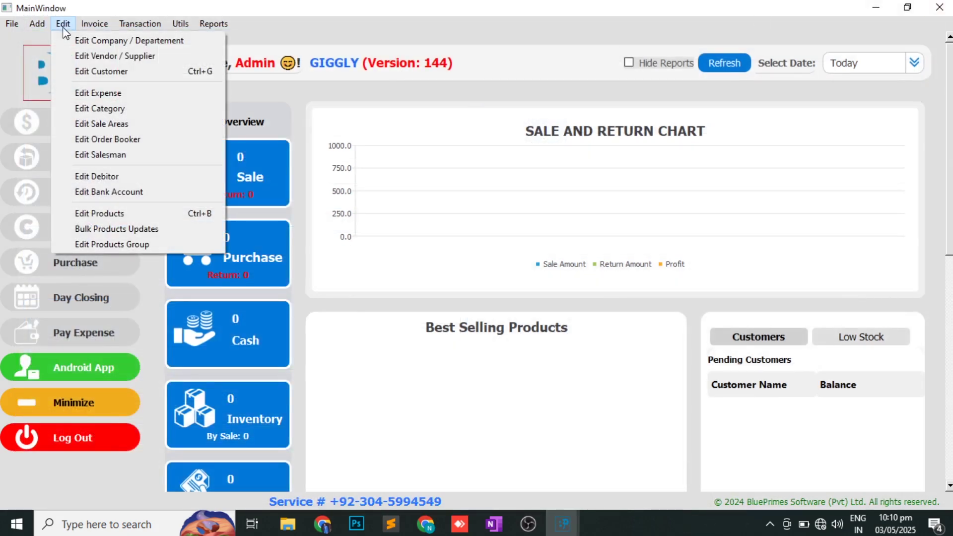
{"action": "left_click", "coordinate": [116, 214]}
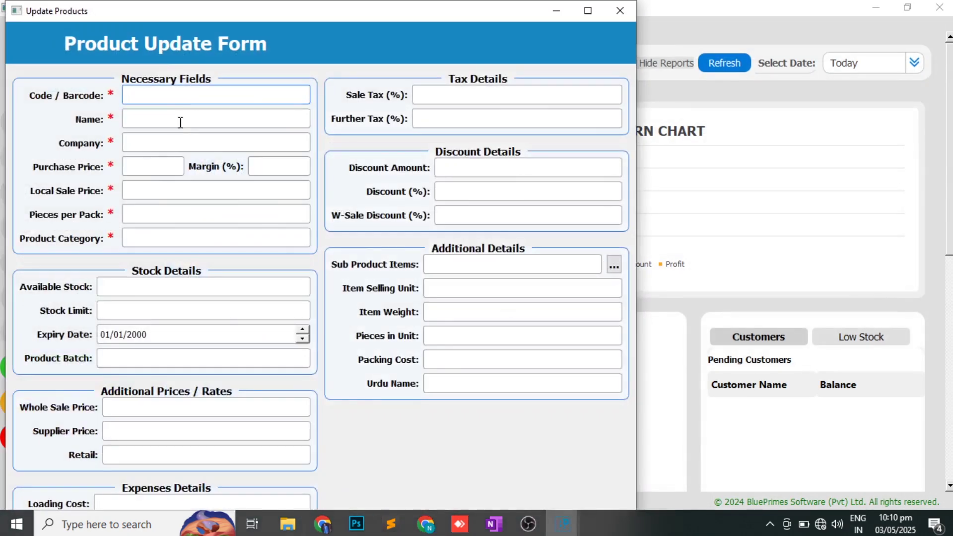
{"action": "left_click", "coordinate": [181, 122]}
{"action": "type", "text": "a"}
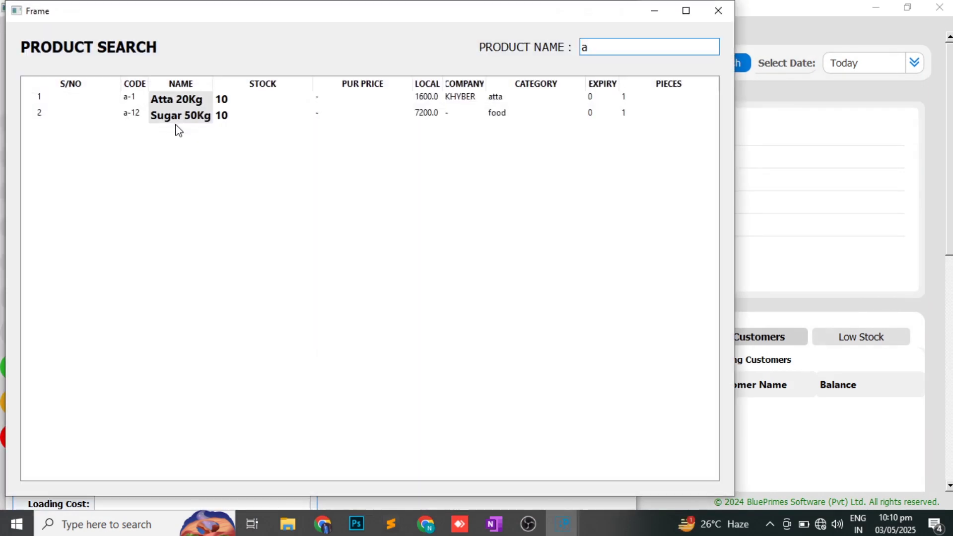
{"action": "key", "text": "Down"}
{"action": "key", "text": "Return"}
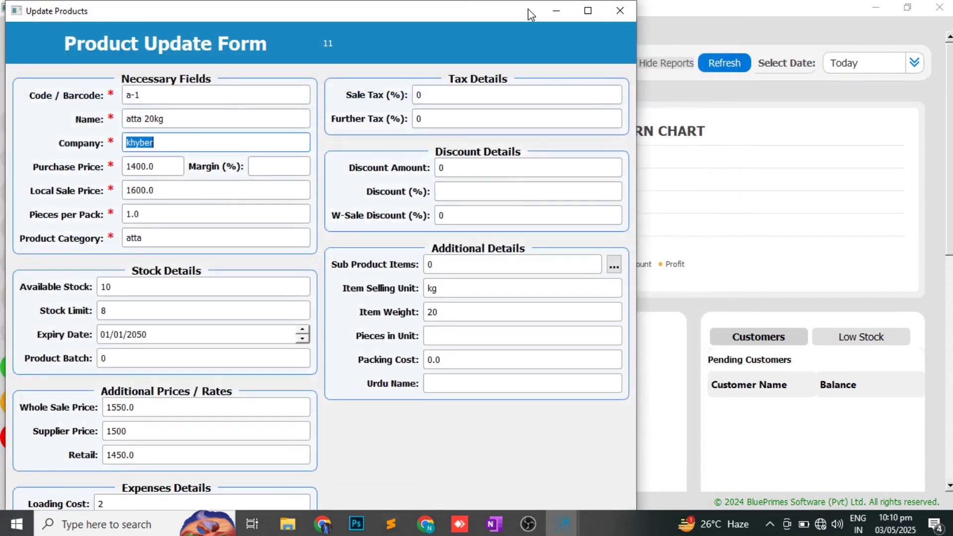
- Maximize the Atta 20Kg update window, scroll through its details, then close it
{"action": "left_click", "coordinate": [588, 11]}
{"action": "left_click", "coordinate": [440, 337]}
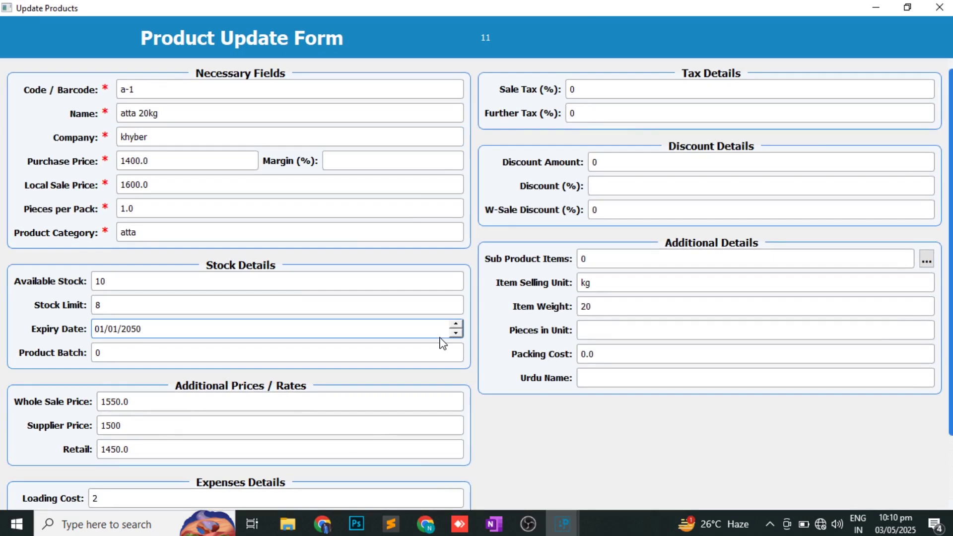
{"action": "scroll", "coordinate": [544, 458], "scroll_direction": "down", "scroll_amount": 2}
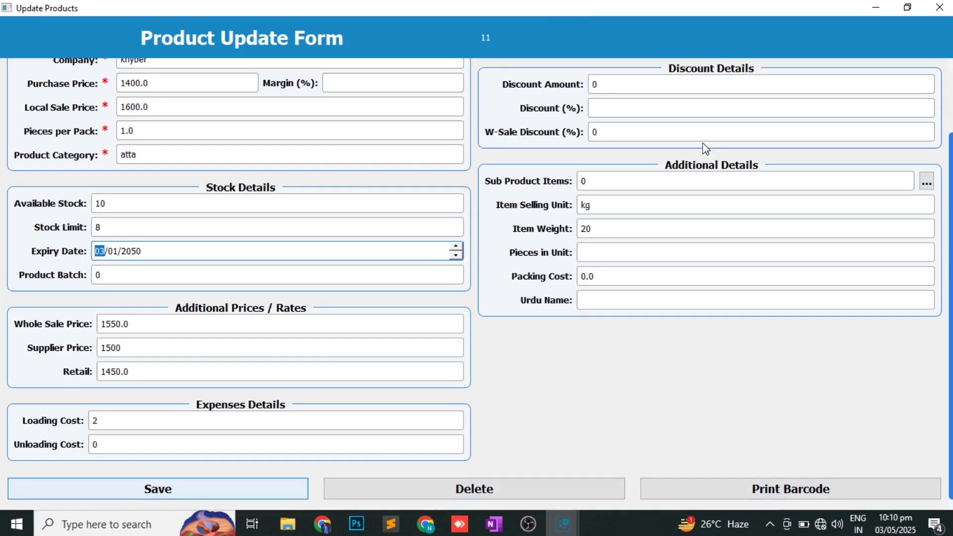
{"action": "left_click", "coordinate": [940, 7]}
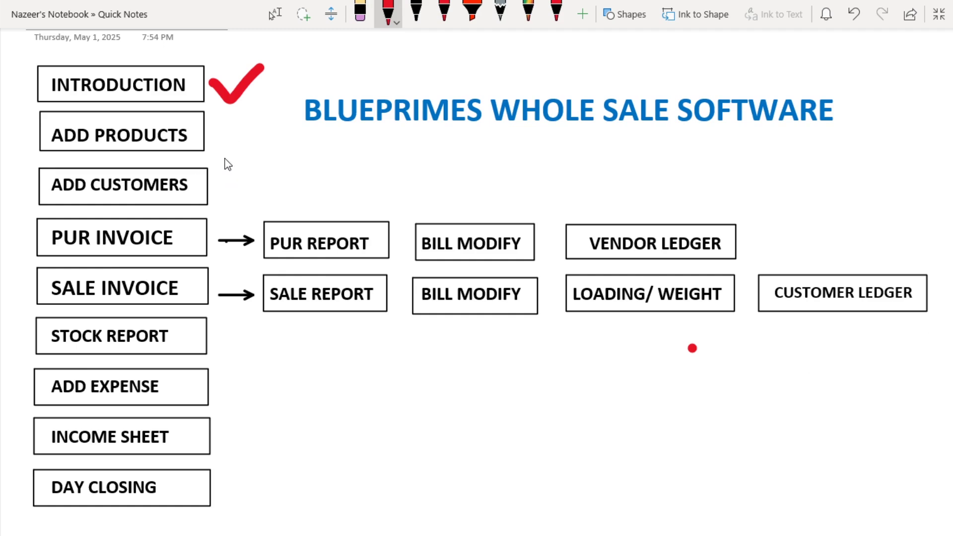
- Tick ADD PRODUCTS and ADD CUSTOMERS with red checkmarks in OneNote, then return to BPOS
{"action": "mouse_move", "coordinate": [213, 133]}
{"action": "left_mouse_down"}
{"action": "mouse_move", "coordinate": [240, 158]}
{"action": "mouse_move", "coordinate": [271, 109]}
{"action": "left_mouse_up"}
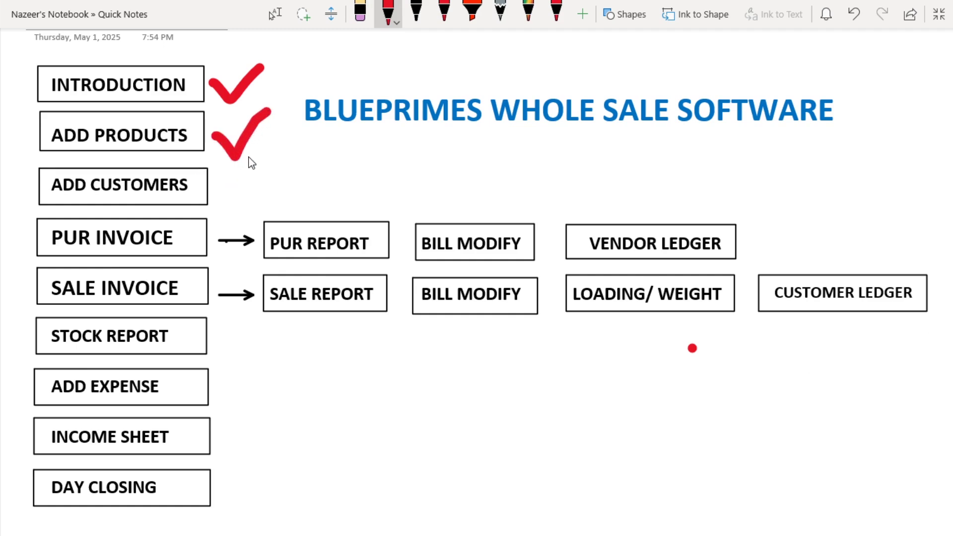
{"action": "mouse_move", "coordinate": [221, 181]}
{"action": "left_mouse_down"}
{"action": "mouse_move", "coordinate": [237, 201]}
{"action": "mouse_move", "coordinate": [281, 169]}
{"action": "left_mouse_up"}
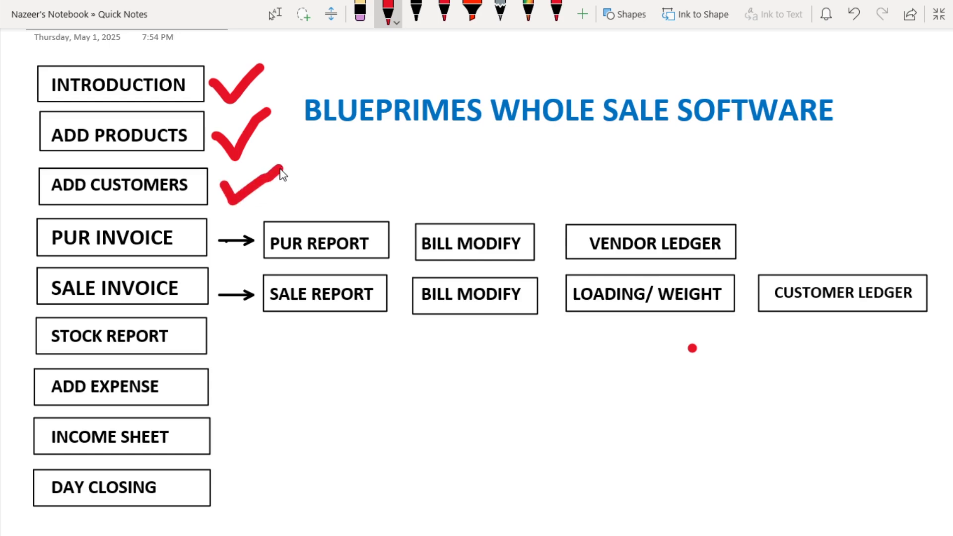
{"action": "key", "text": "alt+Tab"}
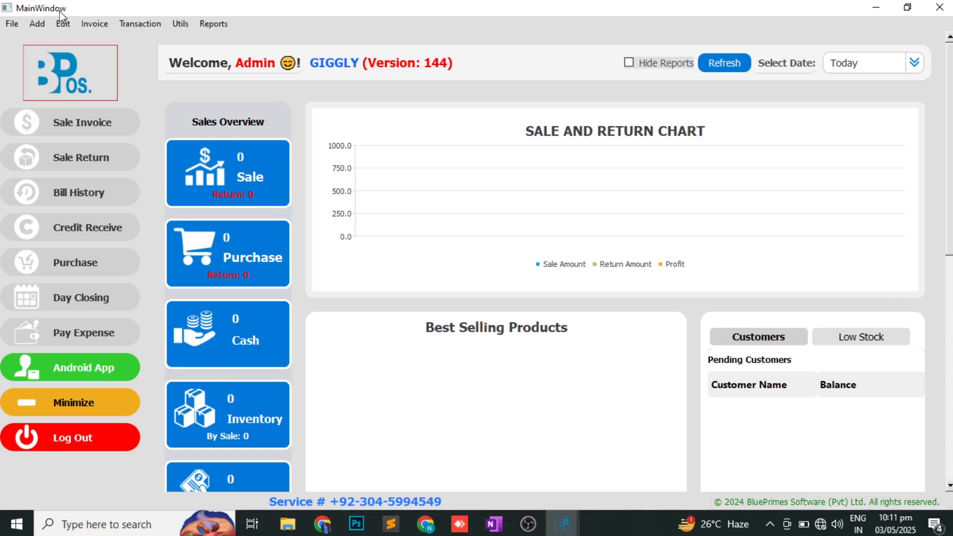
- Add customer 'ahmed g/s' with an address, a mobile number and opening balance 5000
{"action": "left_click", "coordinate": [37, 24]}
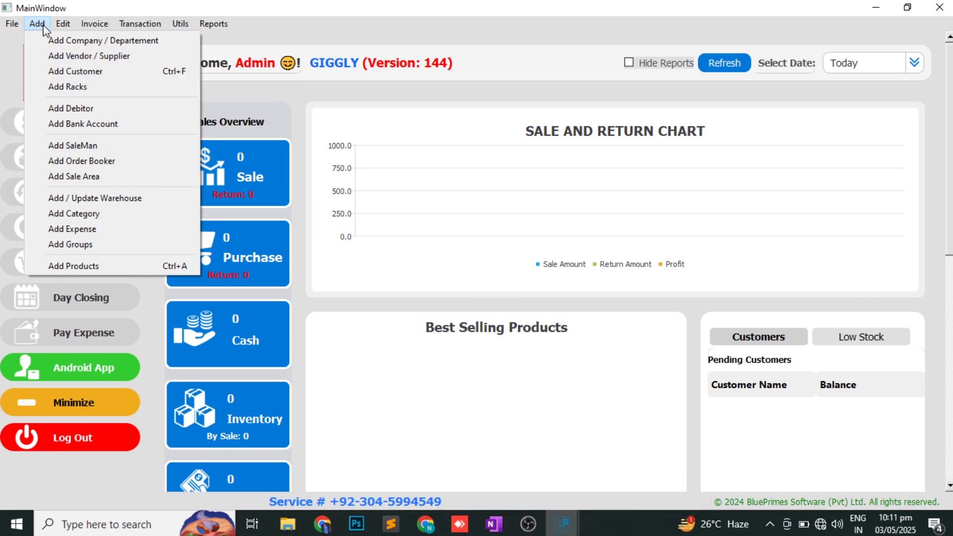
{"action": "left_click", "coordinate": [64, 71]}
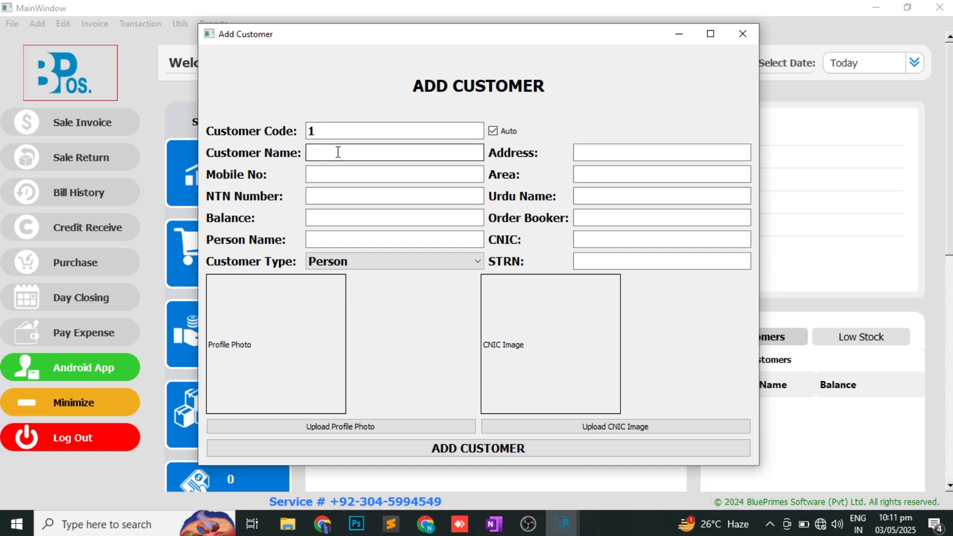
{"action": "type", "text": "ahmed"}
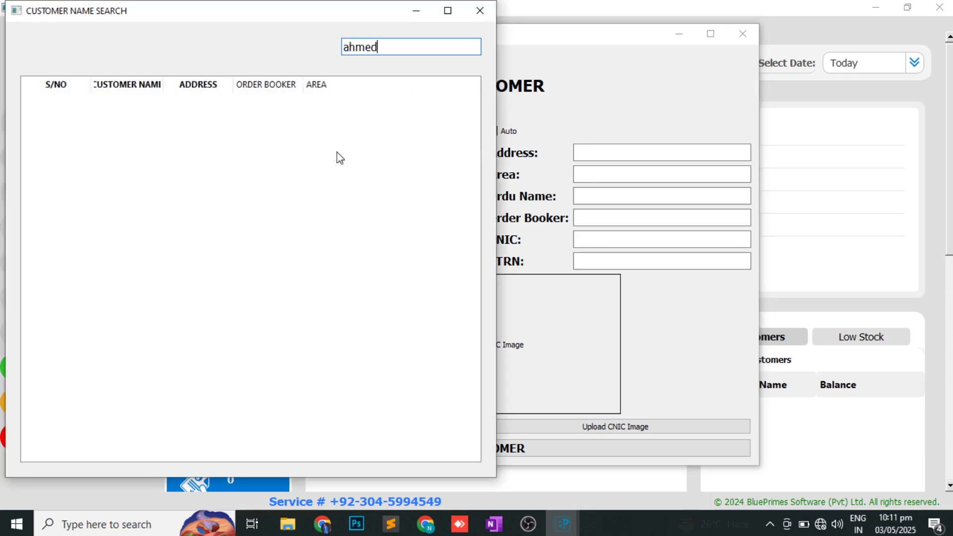
{"action": "type", "text": " g/s"}
{"action": "key", "text": "Return"}
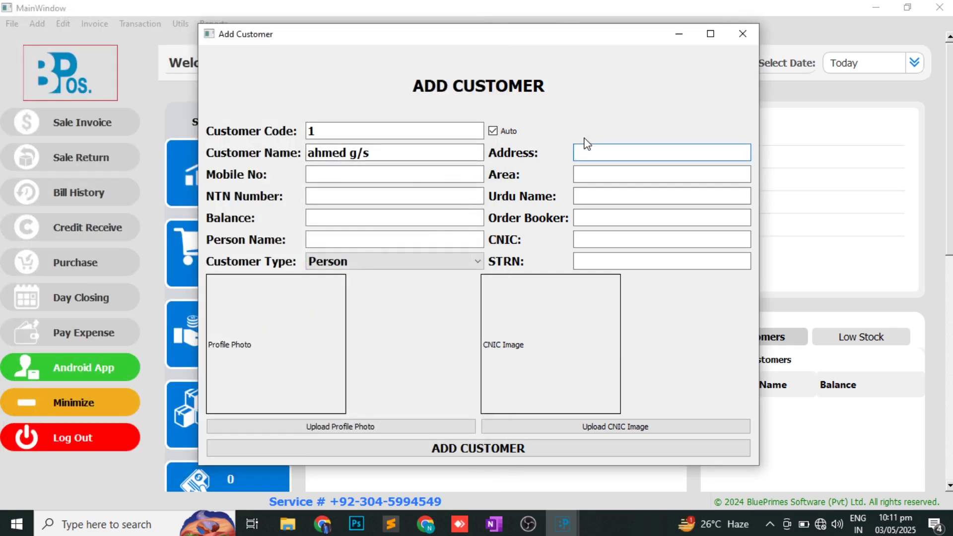
{"action": "type", "text": "abc"}
{"action": "key", "text": "Tab"}
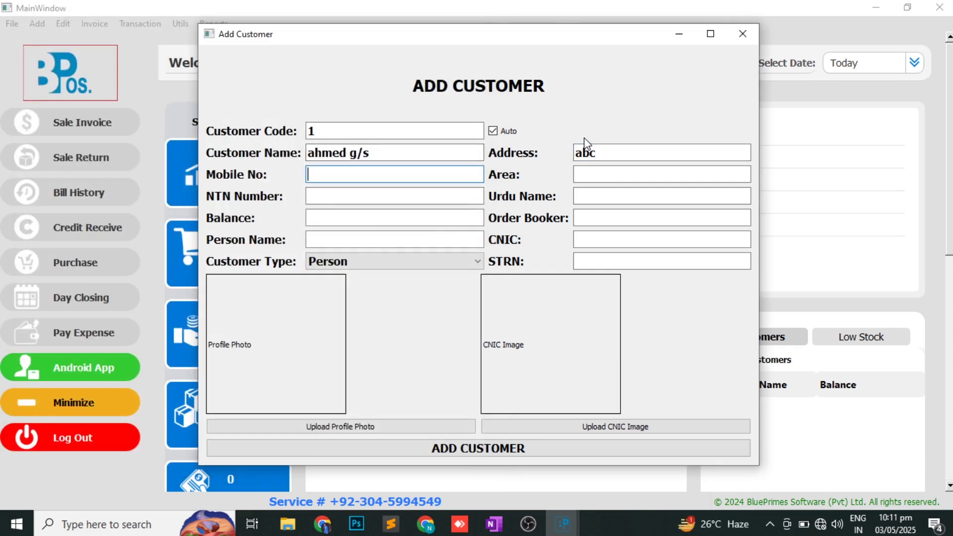
{"action": "type", "text": "123"}
{"action": "key", "text": "Tab"}
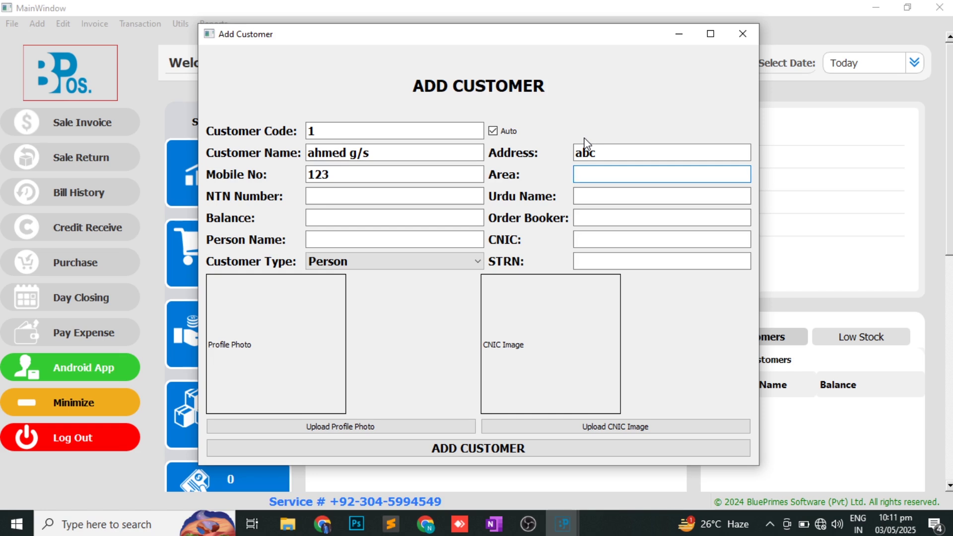
{"action": "double_click", "coordinate": [381, 151]}
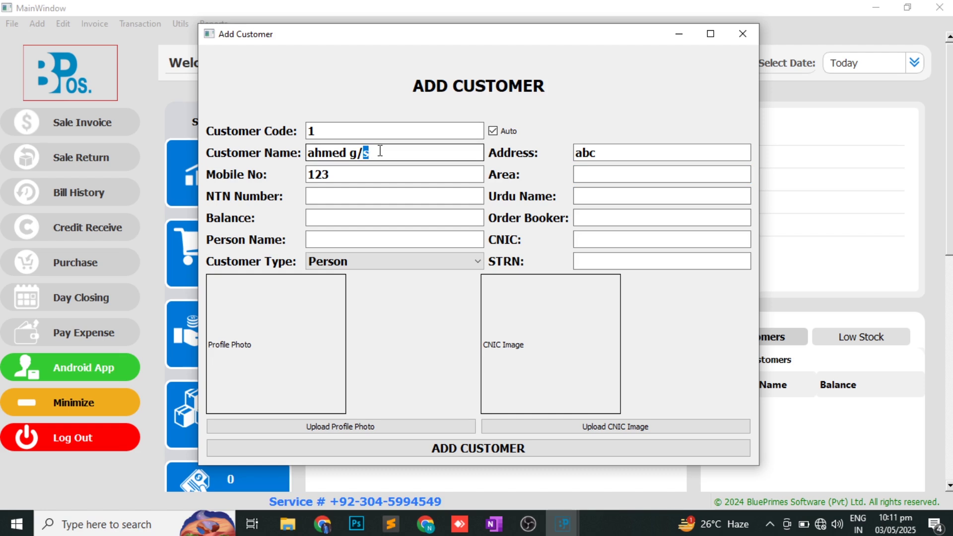
{"action": "left_click", "coordinate": [324, 223]}
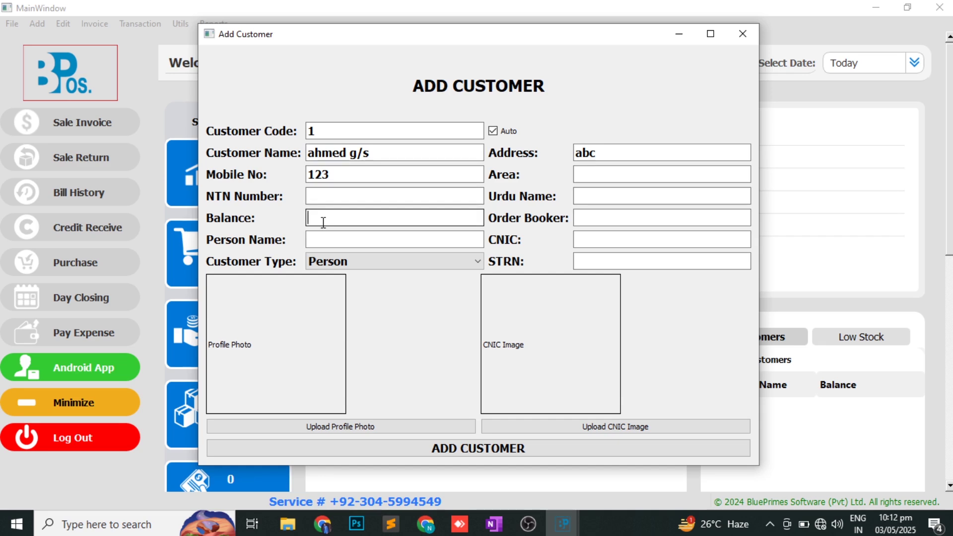
{"action": "type", "text": "5000"}
{"action": "key", "text": "Return"}
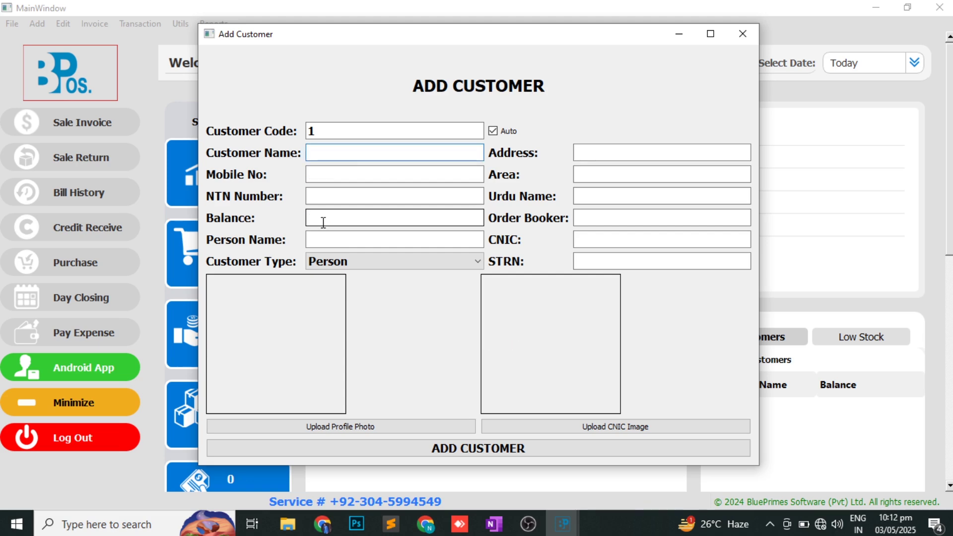
- Add customer 'ikram cash and carry' with an opening balance of 3000
{"action": "type", "text": "ikram ca"}
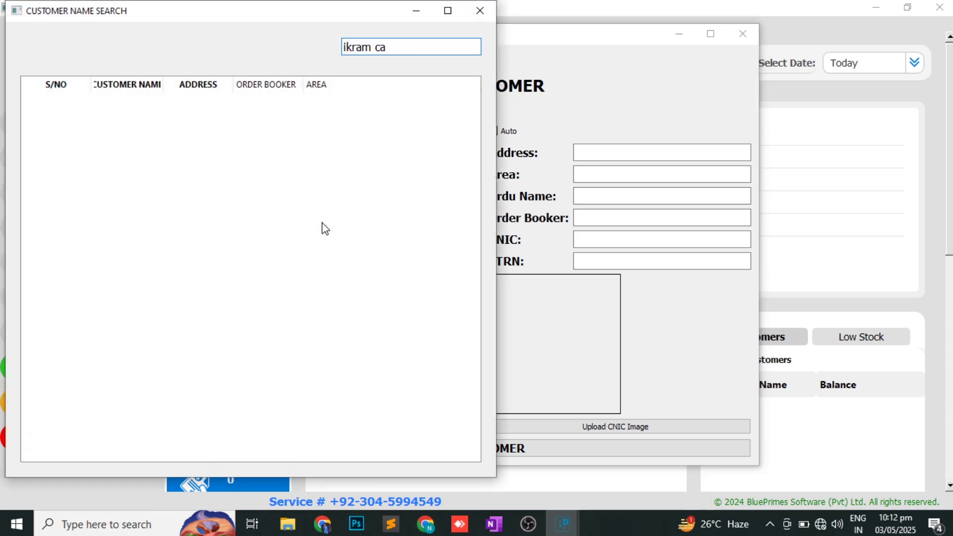
{"action": "type", "text": "sh and carry"}
{"action": "key", "text": "Return"}
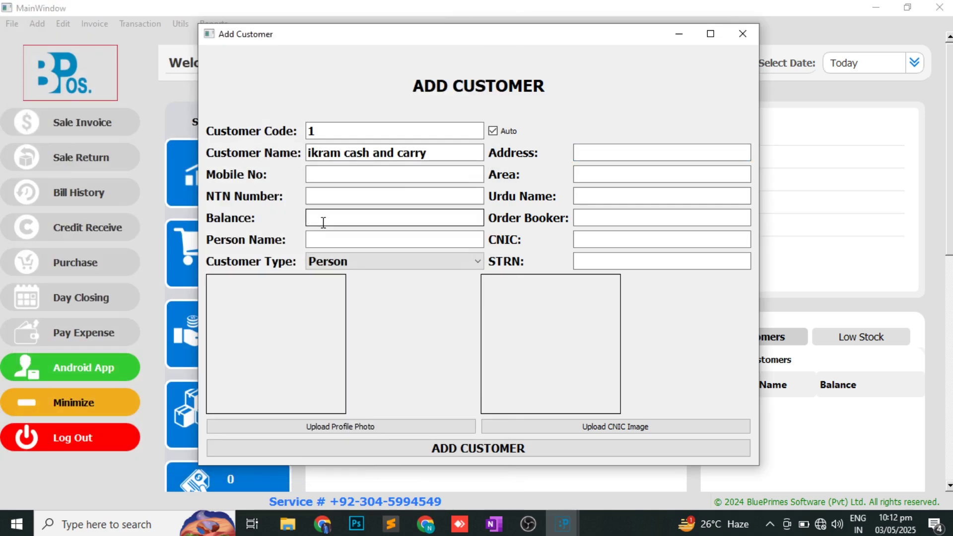
{"action": "left_click", "coordinate": [323, 223]}
{"action": "type", "text": "3000"}
{"action": "left_click", "coordinate": [465, 449]}
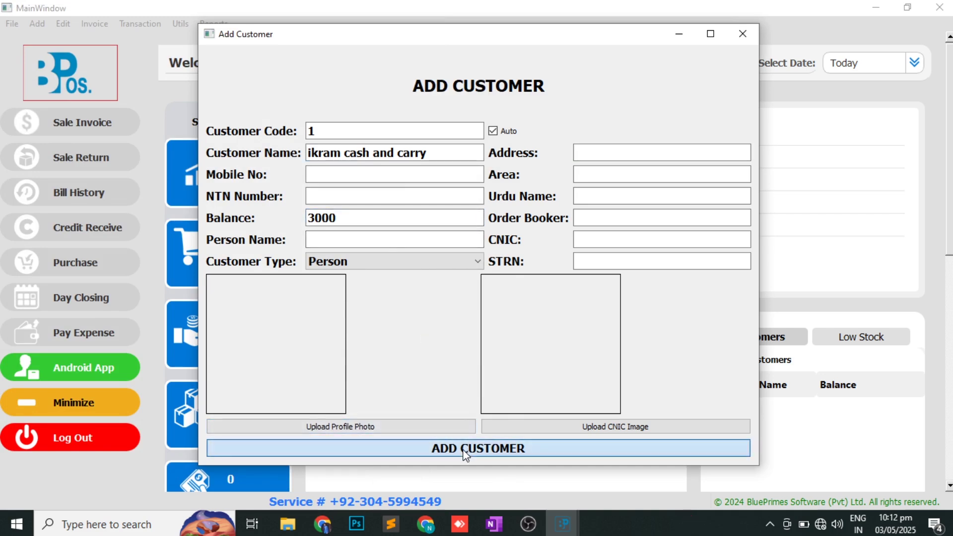
- Close the Add Customer form and switch to the OneNote topic checklist
{"action": "left_click", "coordinate": [742, 35]}
{"action": "left_click", "coordinate": [64, 24]}
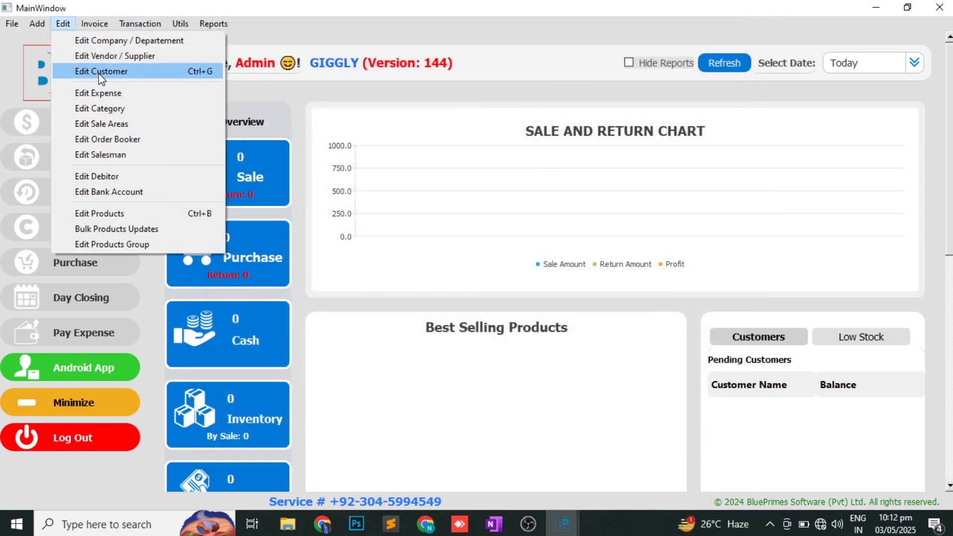
{"action": "left_click", "coordinate": [502, 18]}
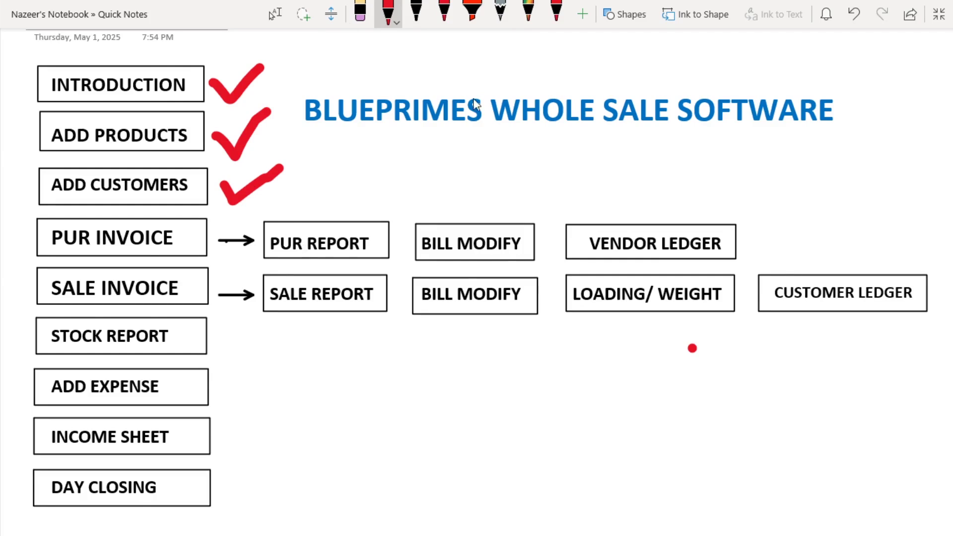
- Switch from OneNote back to the BluePrimes POS dashboard
{"action": "key", "text": "alt+Tab"}
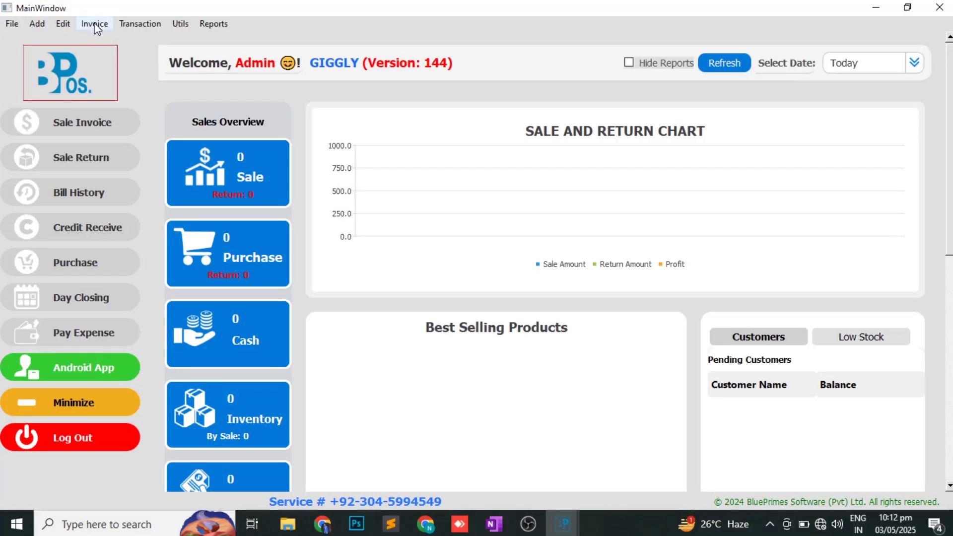
- Start purchase invoice 1 and, finding no matching vendor, bring up the Add Vendor form
{"action": "left_click", "coordinate": [95, 24]}
{"action": "left_click", "coordinate": [437, 192]}
{"action": "left_click", "coordinate": [46, 264]}
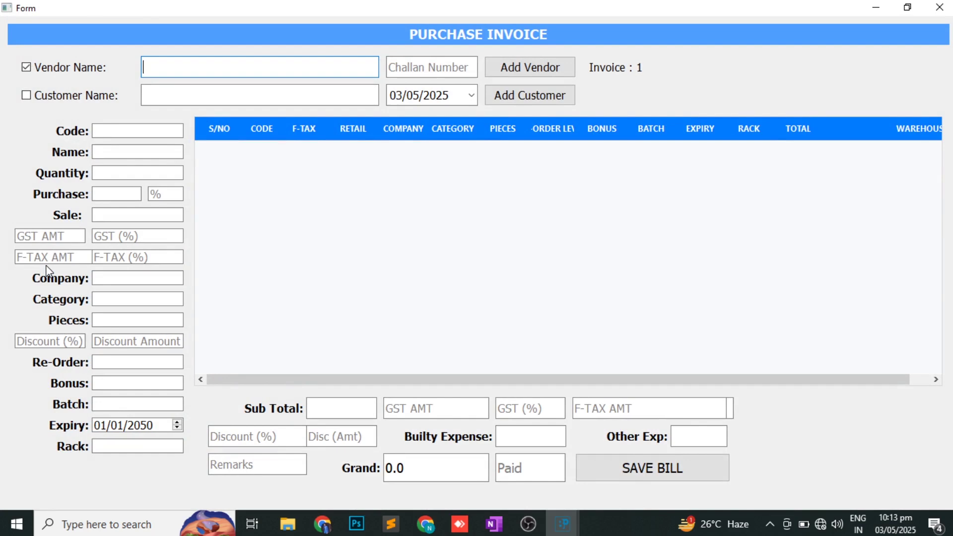
{"action": "type", "text": "ha"}
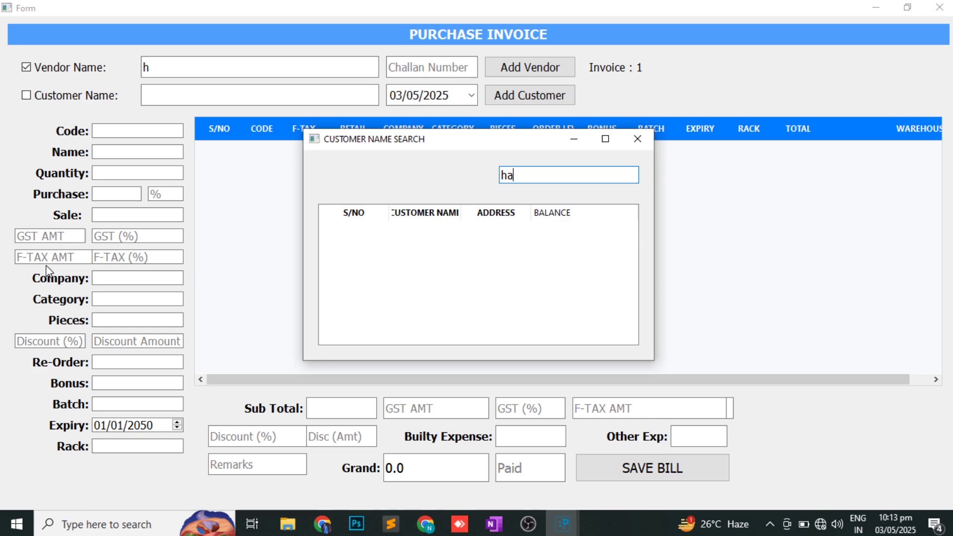
{"action": "left_click", "coordinate": [645, 138]}
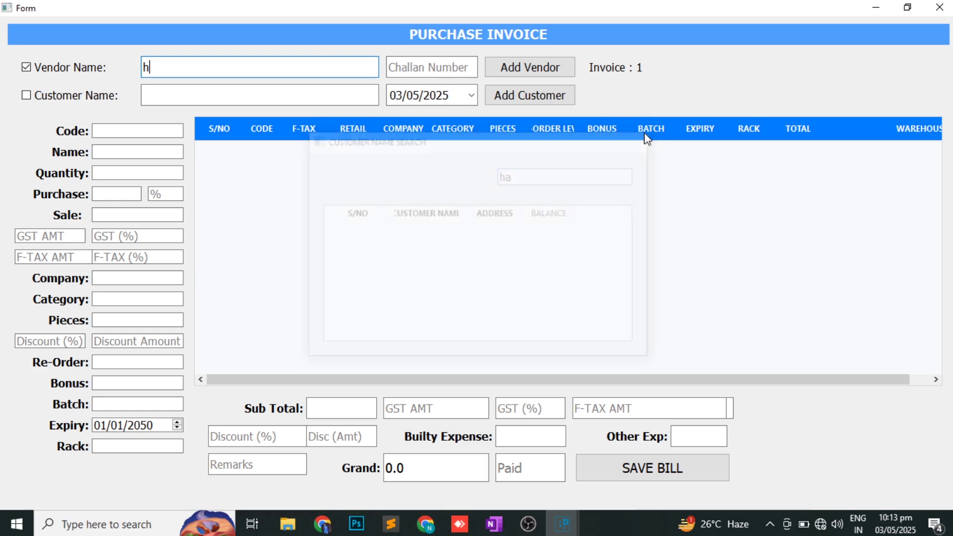
{"action": "left_click", "coordinate": [545, 73]}
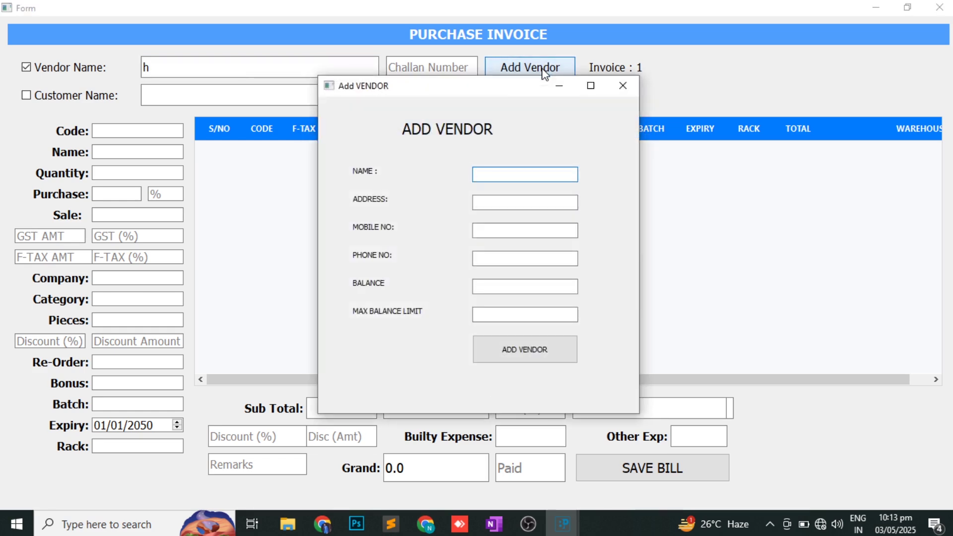
- Register vendor 'hamza traders' with an opening balance of 50000
{"action": "type", "text": "hamza "}
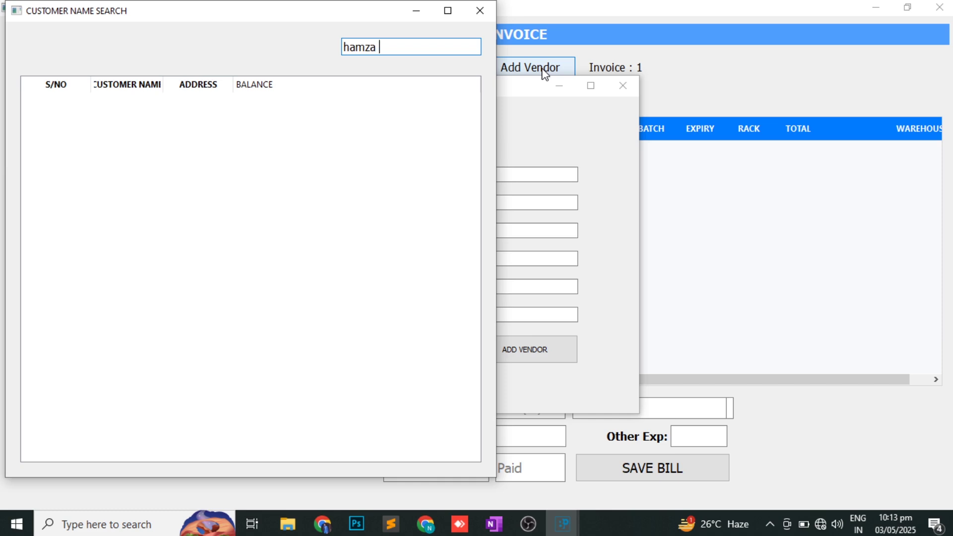
{"action": "type", "text": "traders"}
{"action": "key", "text": "Return"}
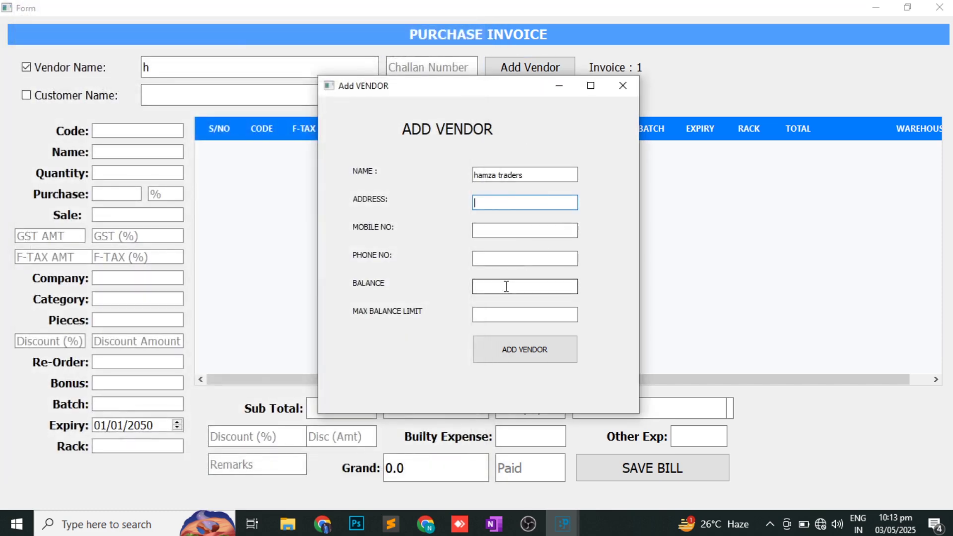
{"action": "left_click", "coordinate": [507, 287]}
{"action": "type", "text": "50000"}
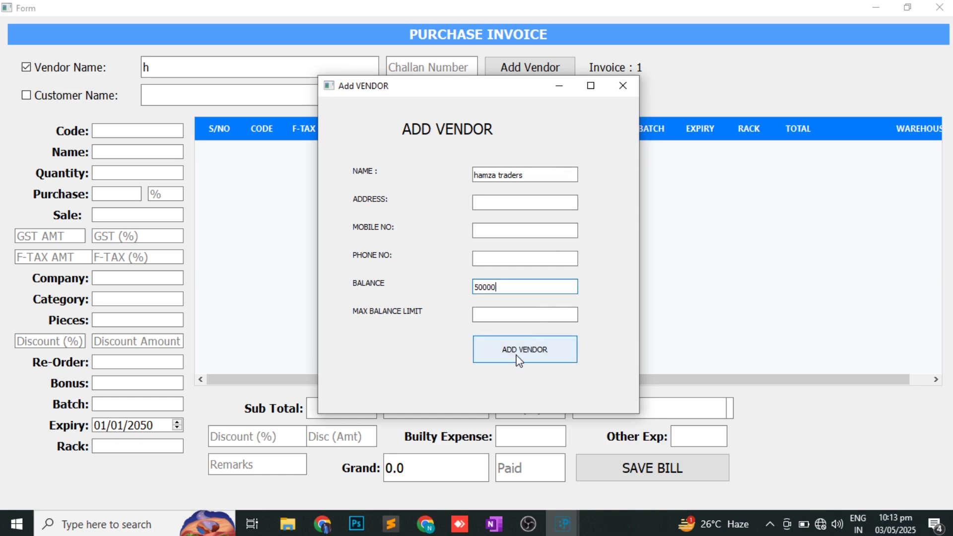
{"action": "left_click", "coordinate": [519, 357]}
{"action": "left_click", "coordinate": [624, 85]}
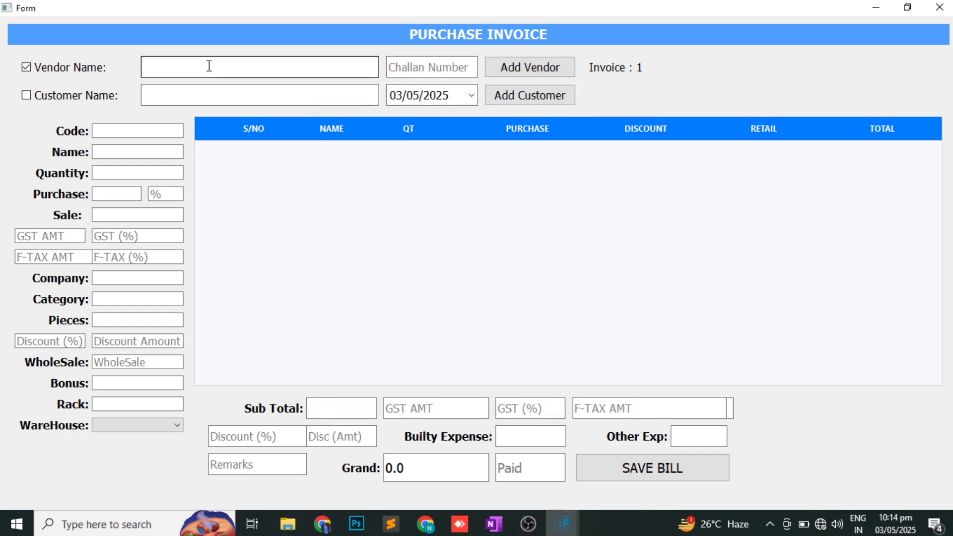
- Set hamza traders as the vendor on purchase invoice 1
{"action": "type", "text": "h"}
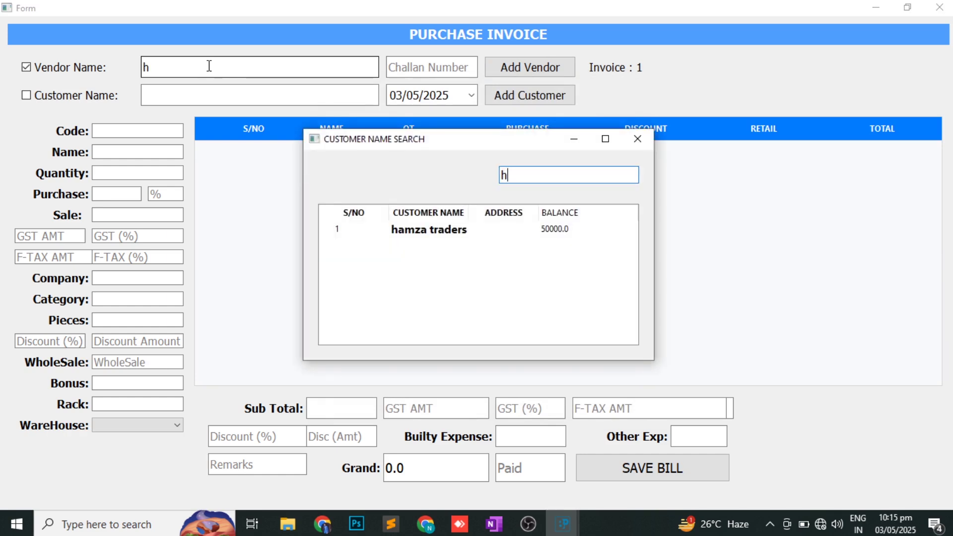
{"action": "key", "text": "Down"}
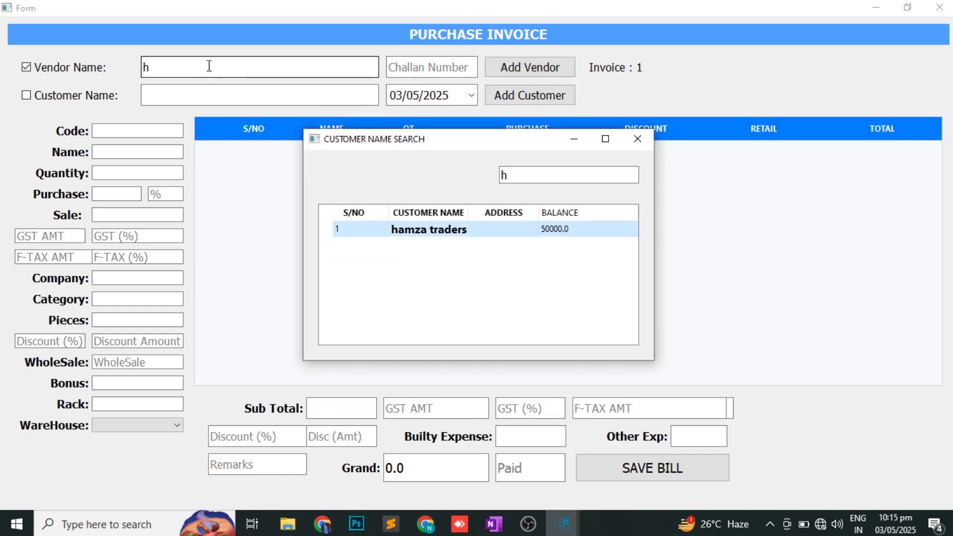
{"action": "key", "text": "Return"}
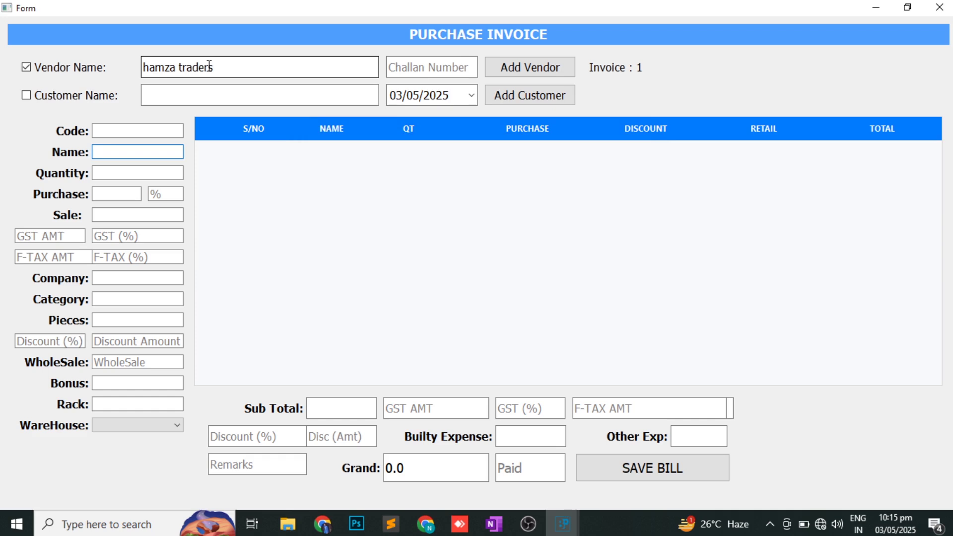
- Add 10 Atta 20Kg to the purchase invoice
{"action": "type", "text": "at"}
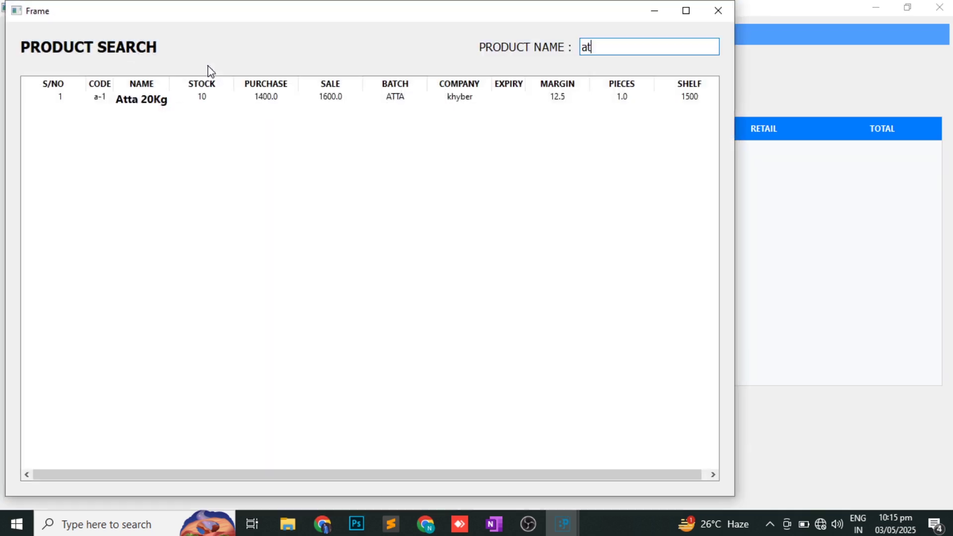
{"action": "key", "text": "Down"}
{"action": "key", "text": "Return"}
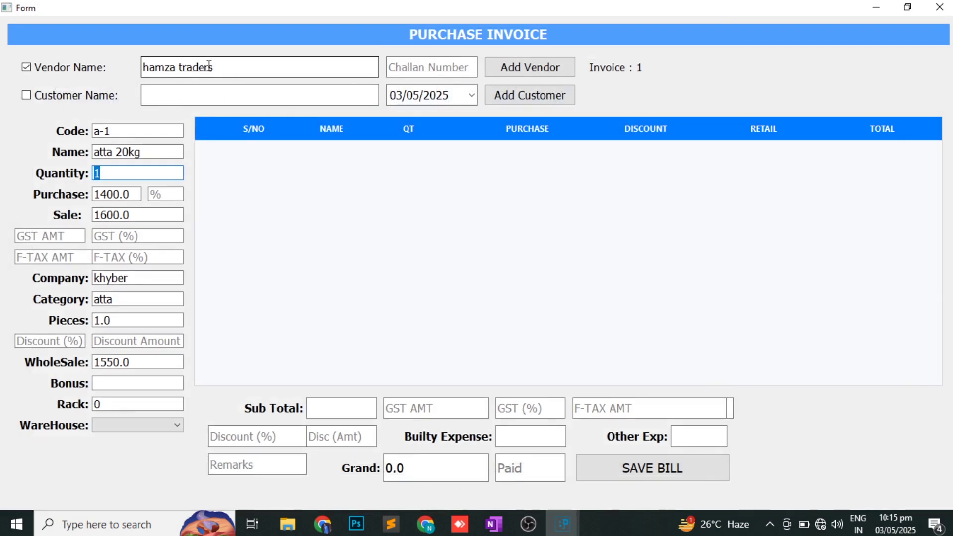
{"action": "type", "text": "10"}
{"action": "key", "text": "Return"}
{"action": "key", "text": "Return"}
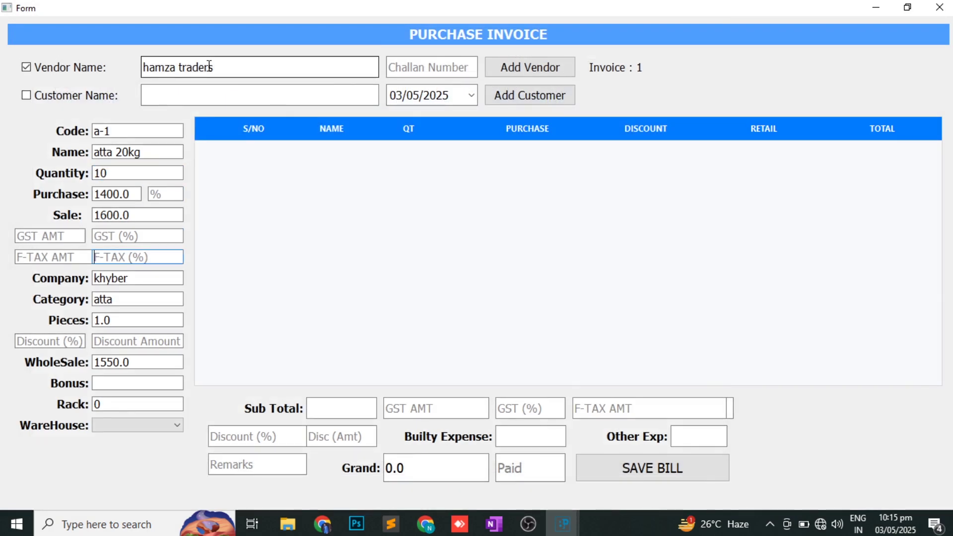
{"action": "key", "text": "Return"}
{"action": "key", "text": "Return"}
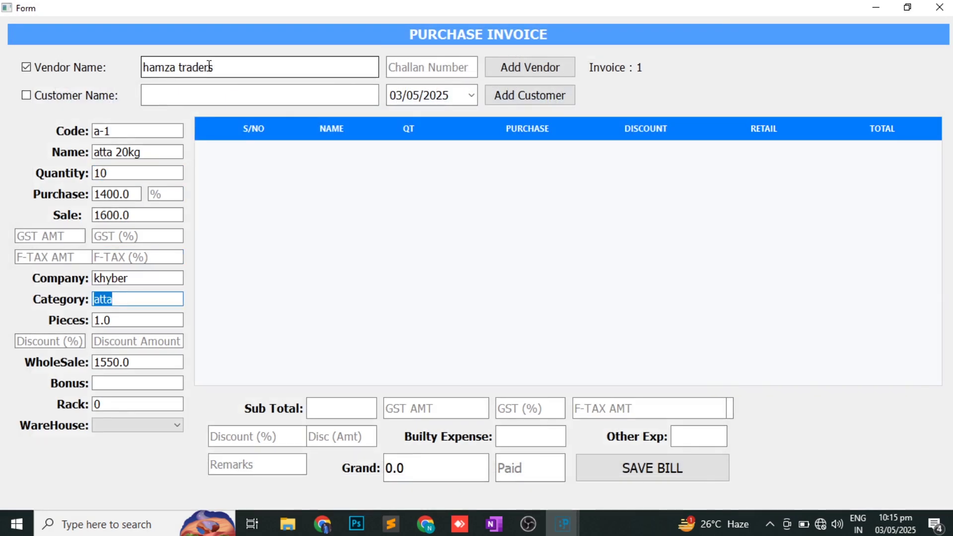
{"action": "key", "text": "Return"}
{"action": "key", "text": "Return"}
{"action": "key", "text": "Return"}
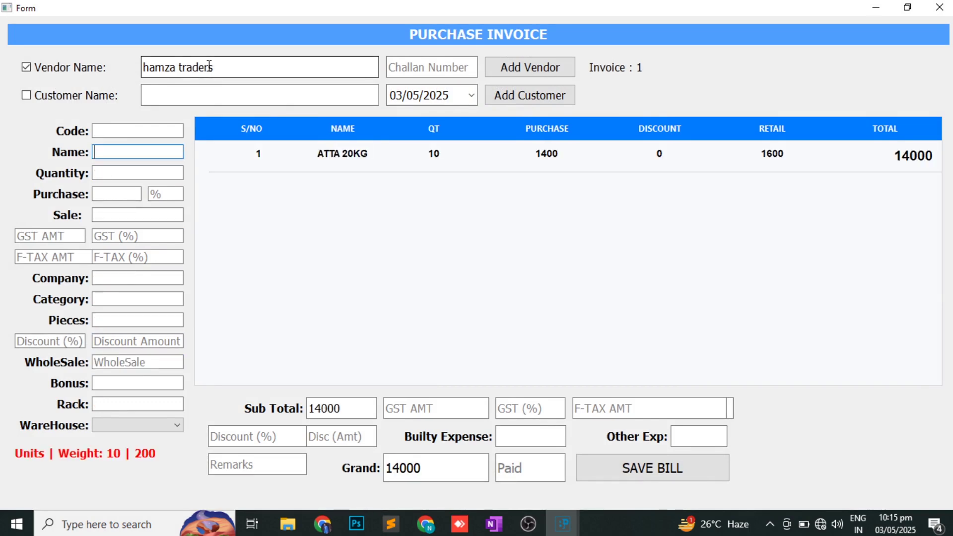
- Add 10 Sugar 50Kg to the purchase invoice
{"action": "type", "text": "su"}
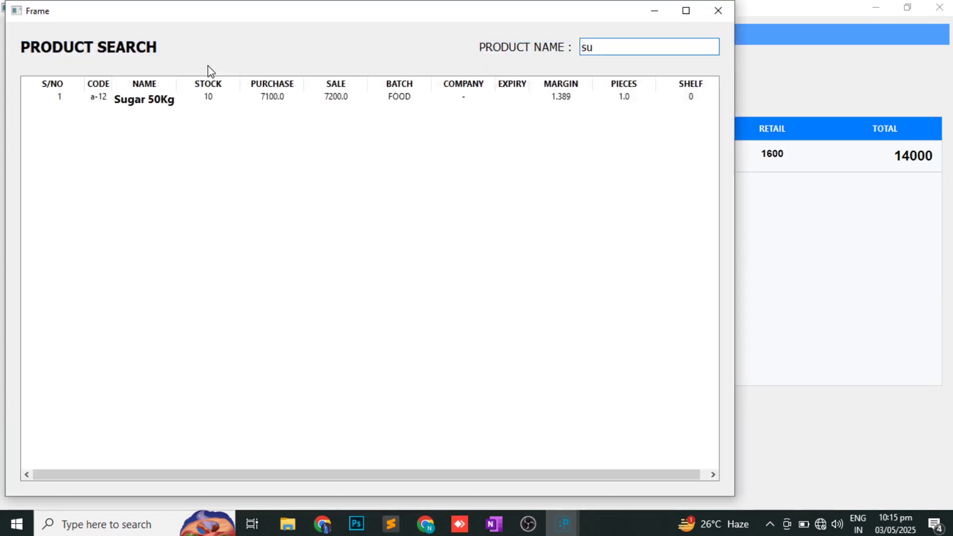
{"action": "key", "text": "Down"}
{"action": "key", "text": "Return"}
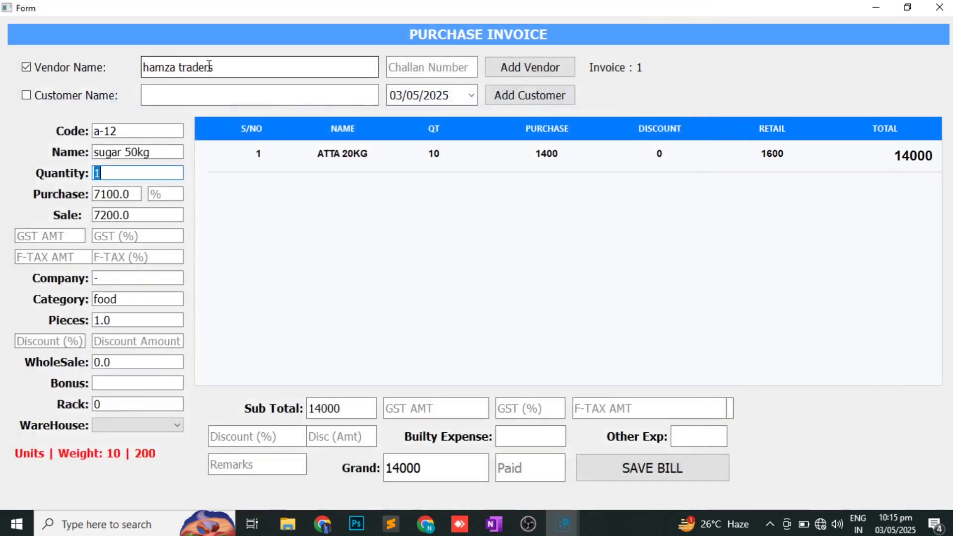
{"action": "type", "text": "10"}
{"action": "key", "text": "Return"}
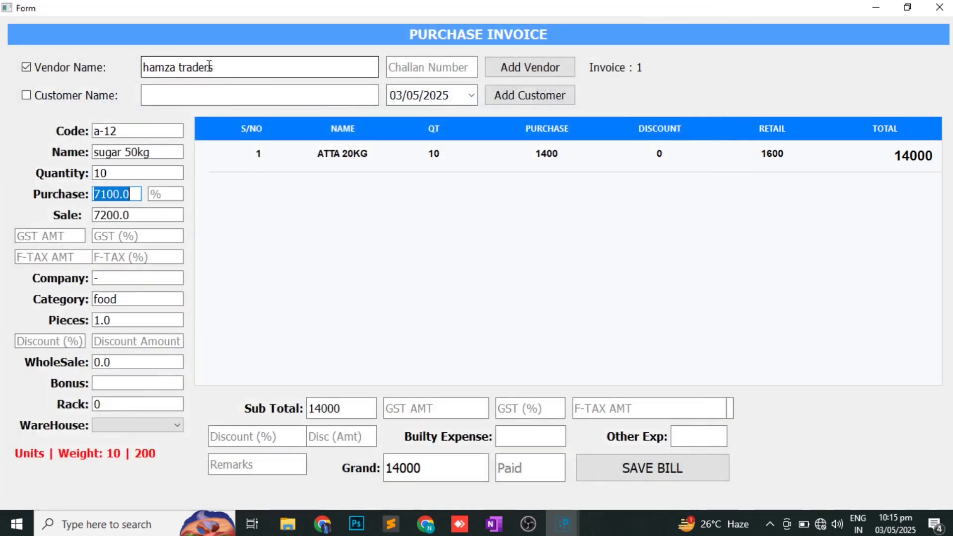
{"action": "key", "text": "Return"}
{"action": "key", "text": "Return"}
{"action": "key", "text": "Return"}
{"action": "key", "text": "Return"}
{"action": "key", "text": "Return"}
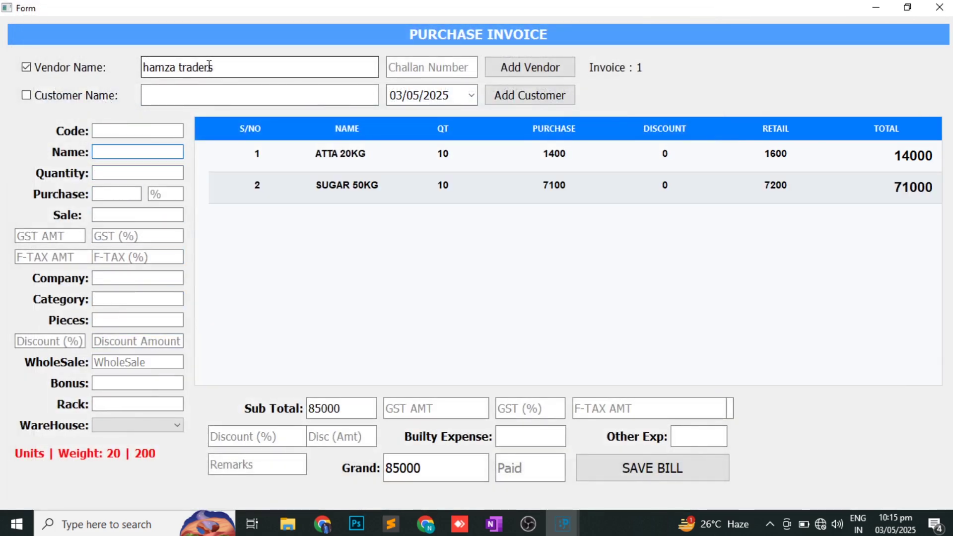
- Add 5 Oil to the purchase invoice, correcting a mistyped quantity of 6
{"action": "type", "text": "o"}
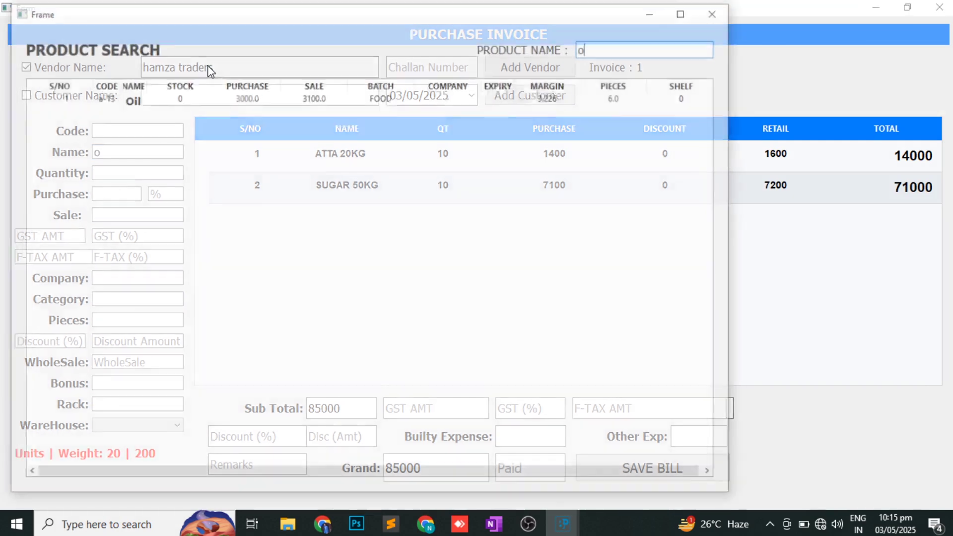
{"action": "key", "text": "Down"}
{"action": "key", "text": "Return"}
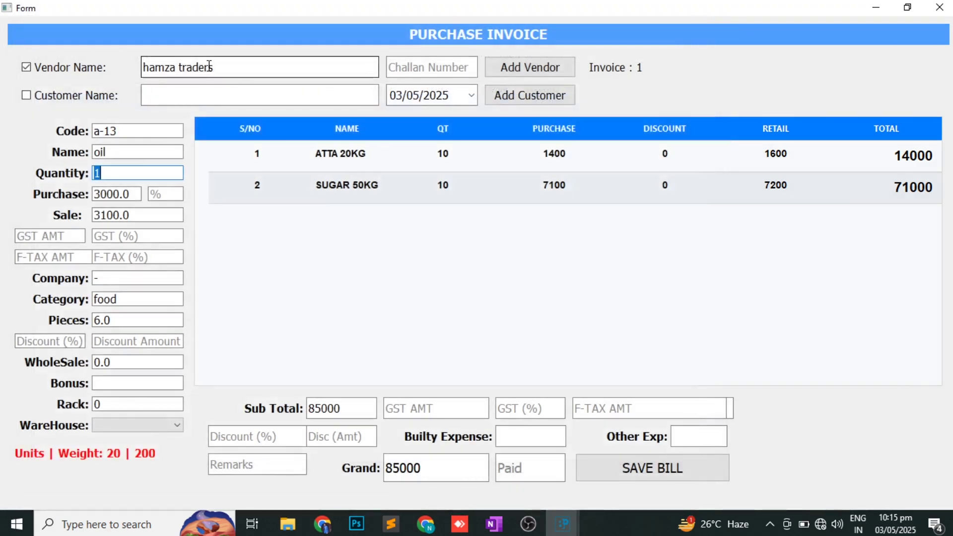
{"action": "type", "text": "6"}
{"action": "key", "text": "BackSpace"}
{"action": "type", "text": "5"}
{"action": "key", "text": "Return"}
{"action": "key", "text": "Return"}
{"action": "key", "text": "Return"}
{"action": "key", "text": "Return"}
{"action": "key", "text": "Return"}
{"action": "key", "text": "Return"}
{"action": "key", "text": "Return"}
{"action": "key", "text": "Return"}
{"action": "key", "text": "Return"}
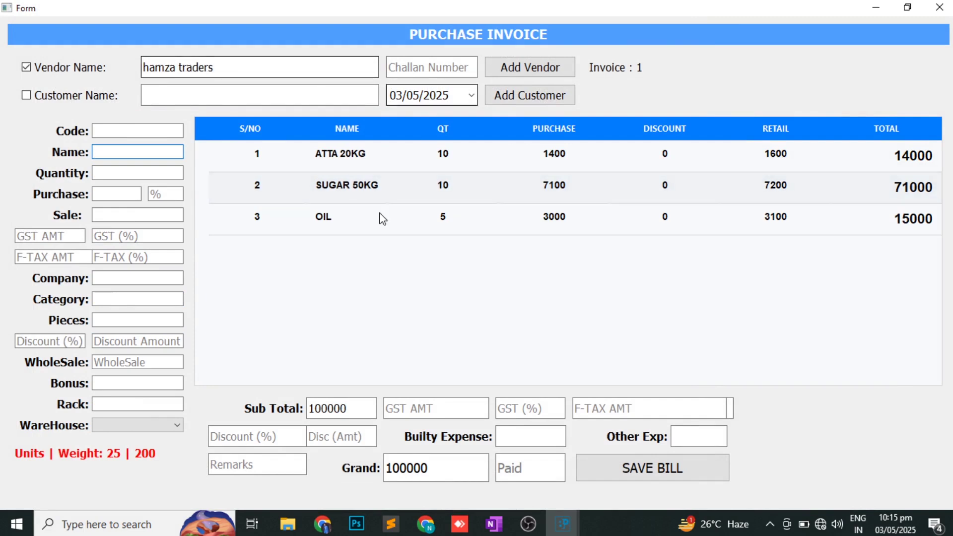
- Check the 100000 grand total, builty expense, discount and paid fields, then save purchase invoice 1
{"action": "double_click", "coordinate": [409, 466]}
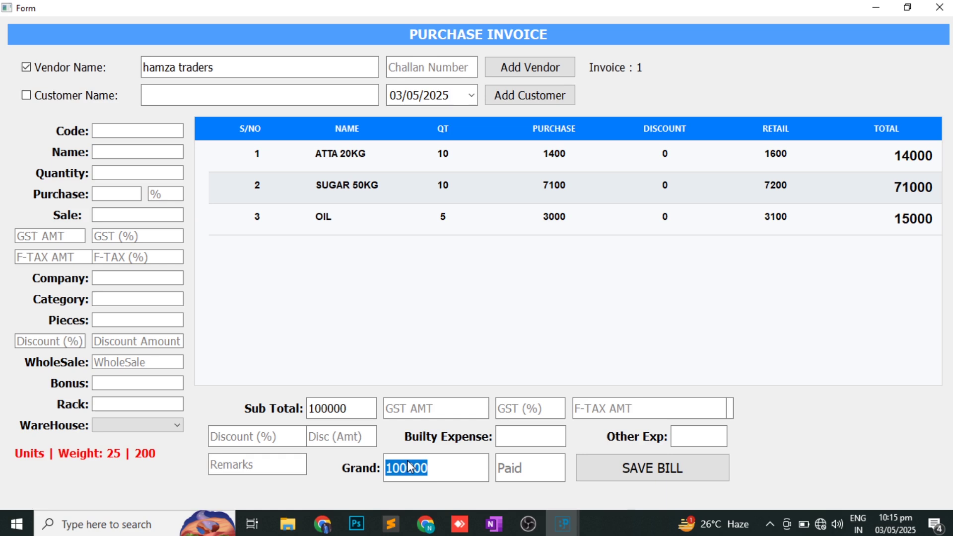
{"action": "left_click", "coordinate": [523, 441]}
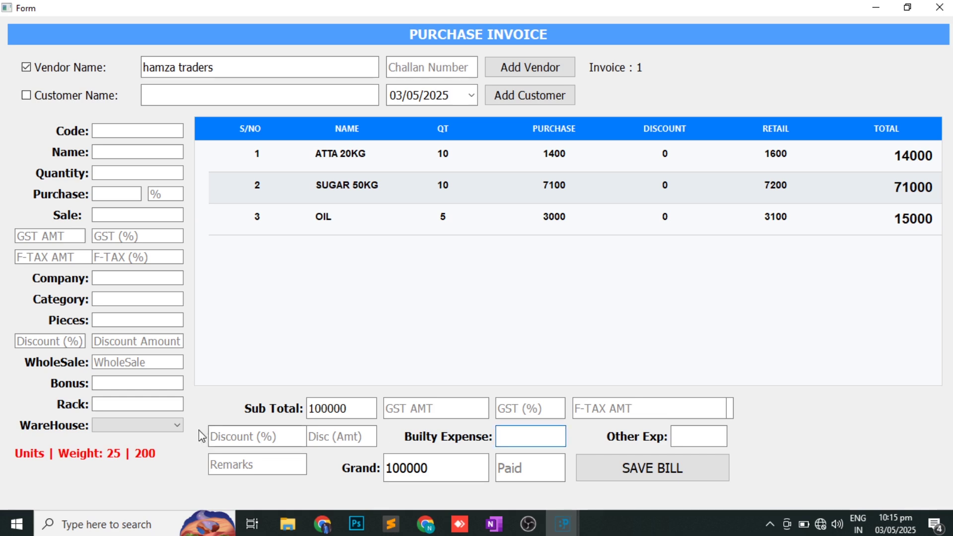
{"action": "left_click", "coordinate": [258, 437]}
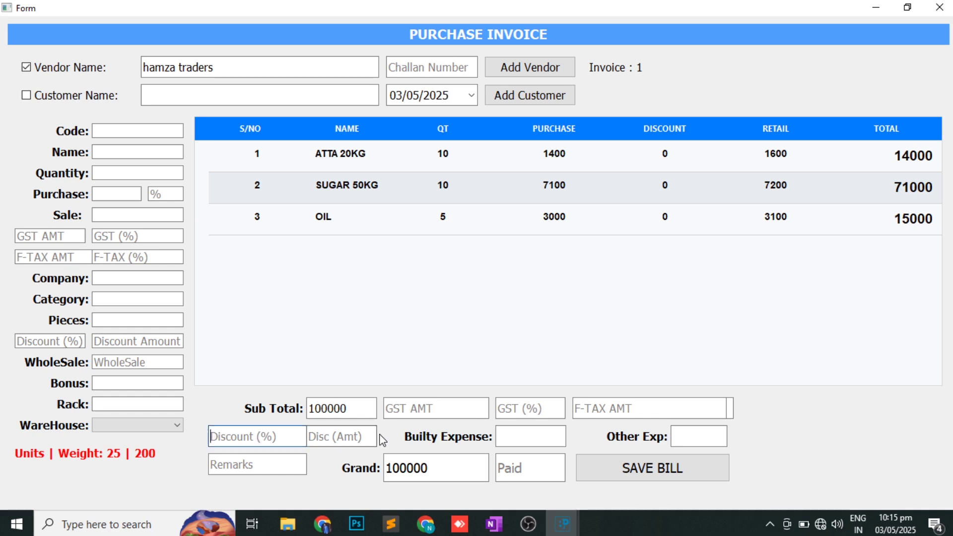
{"action": "left_click", "coordinate": [357, 442]}
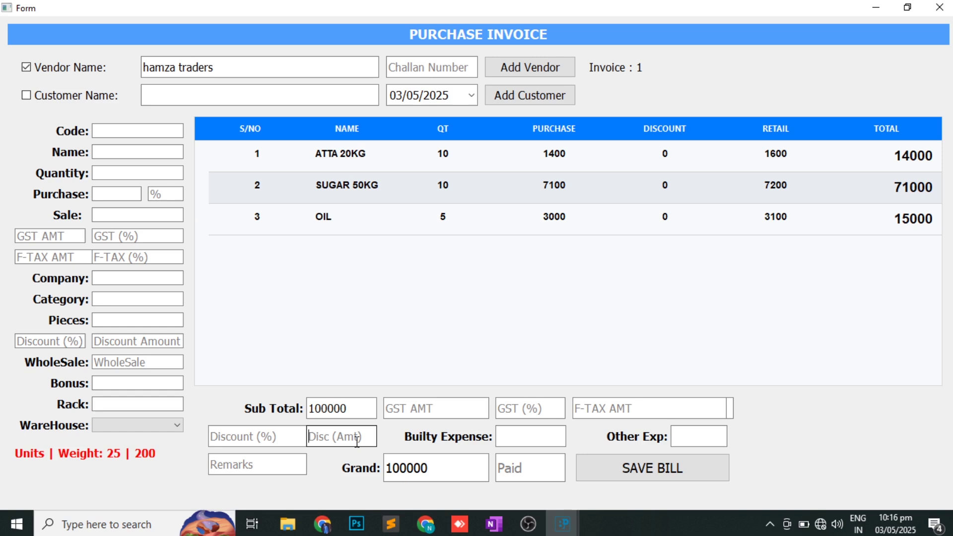
{"action": "left_click", "coordinate": [521, 468]}
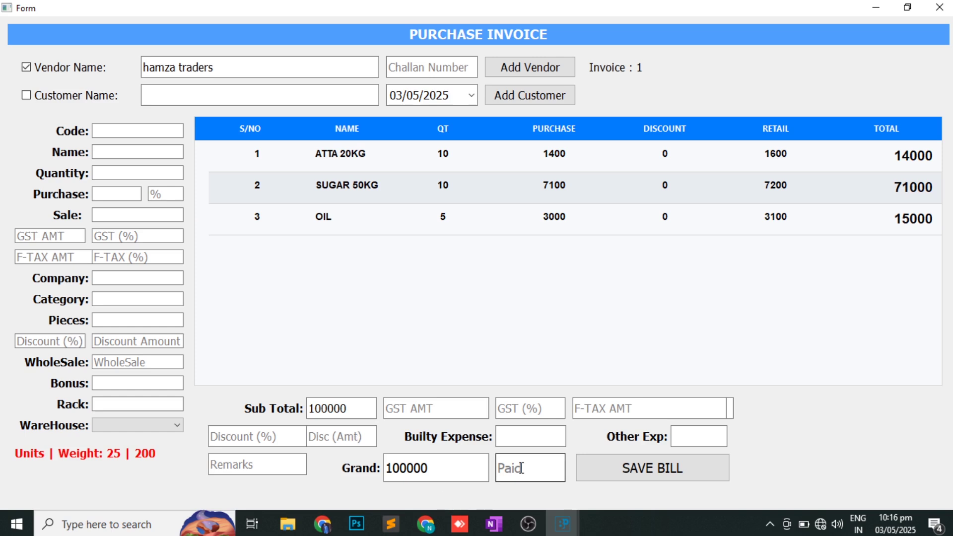
{"action": "left_click", "coordinate": [699, 479]}
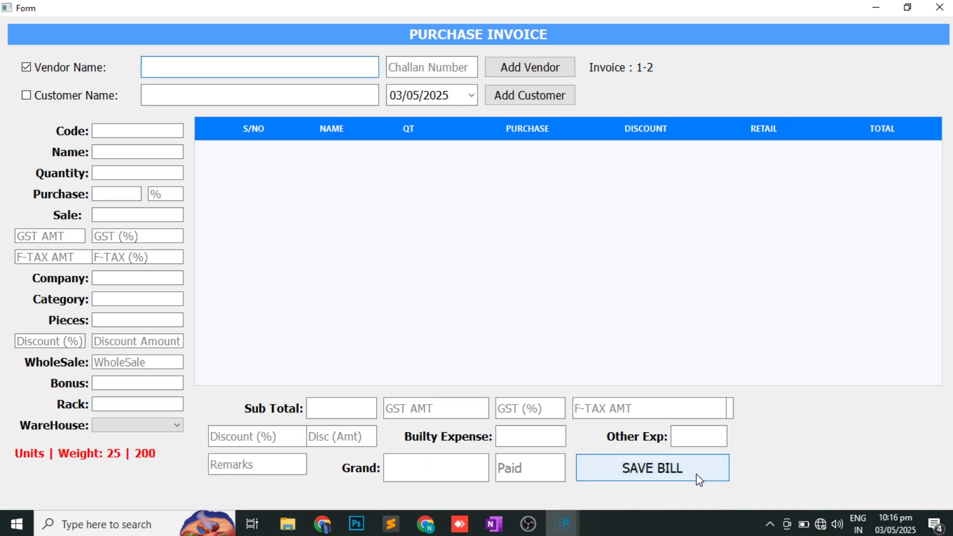
{"action": "left_click", "coordinate": [940, 6]}
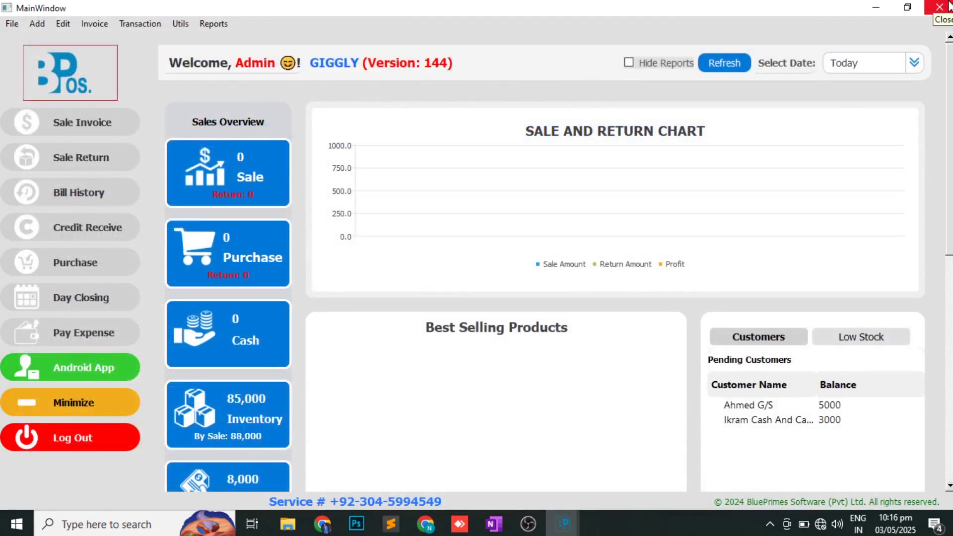
{"action": "left_click", "coordinate": [209, 25]}
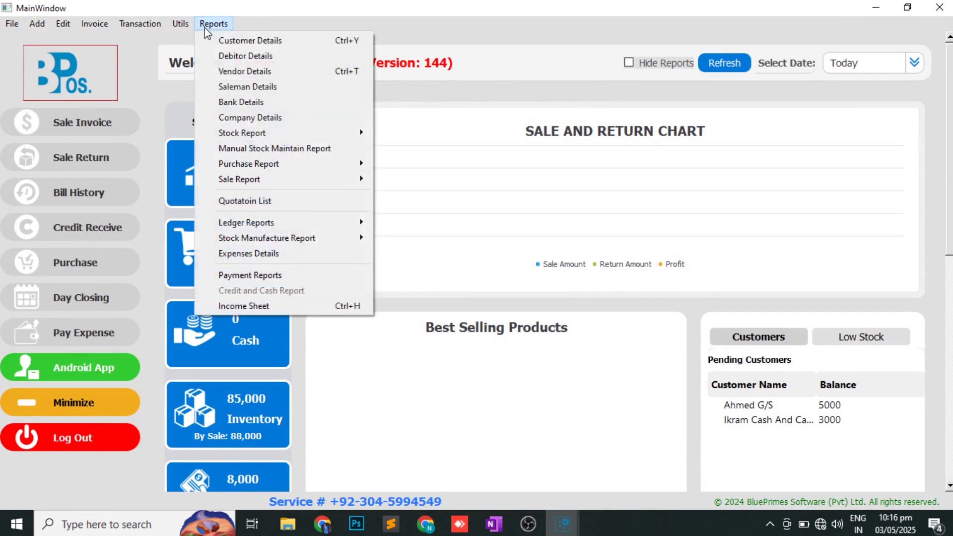
{"action": "left_click", "coordinate": [237, 73]}
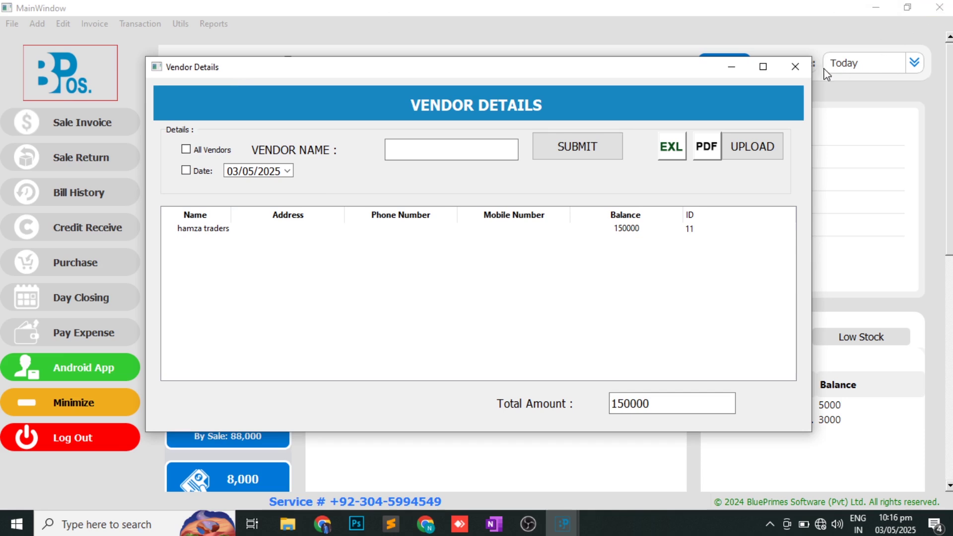
{"action": "left_click", "coordinate": [797, 68]}
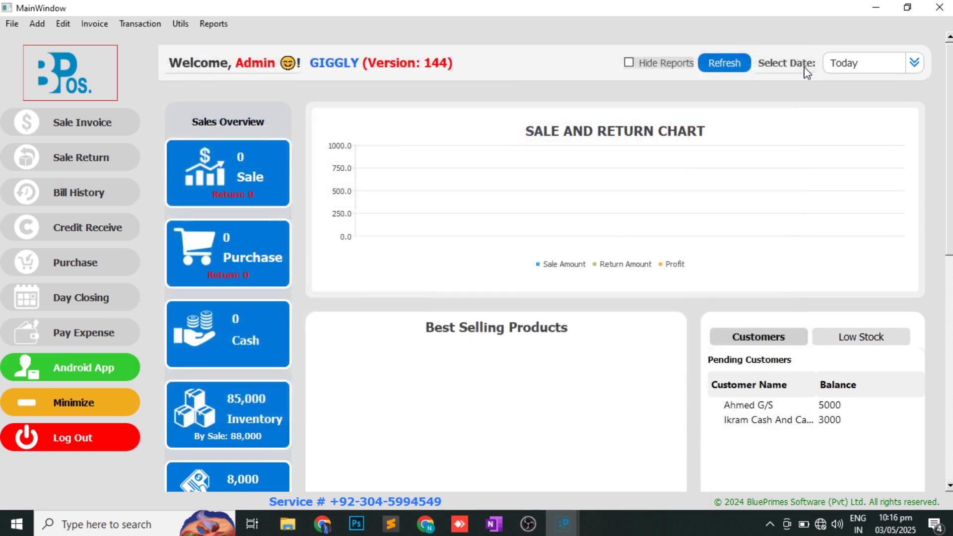
- Save a 20000 cash Vendor Payment Send receipt for hamza traders and close the form
{"action": "left_click", "coordinate": [128, 25]}
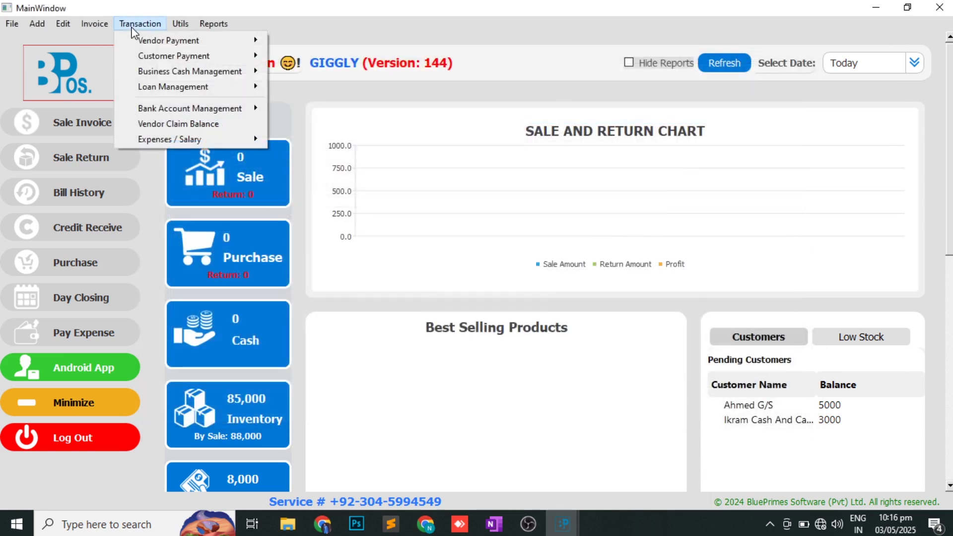
{"action": "mouse_move", "coordinate": [165, 44]}
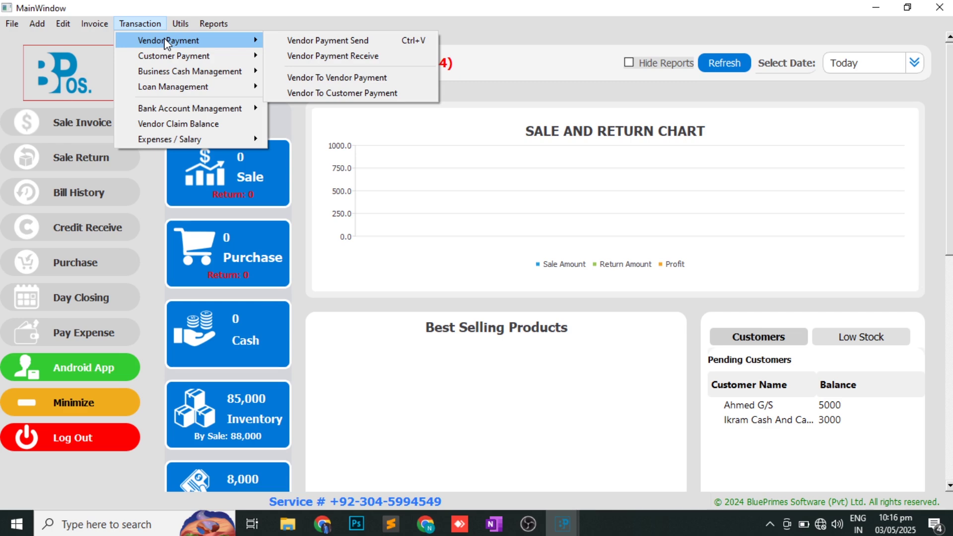
{"action": "left_click", "coordinate": [314, 42]}
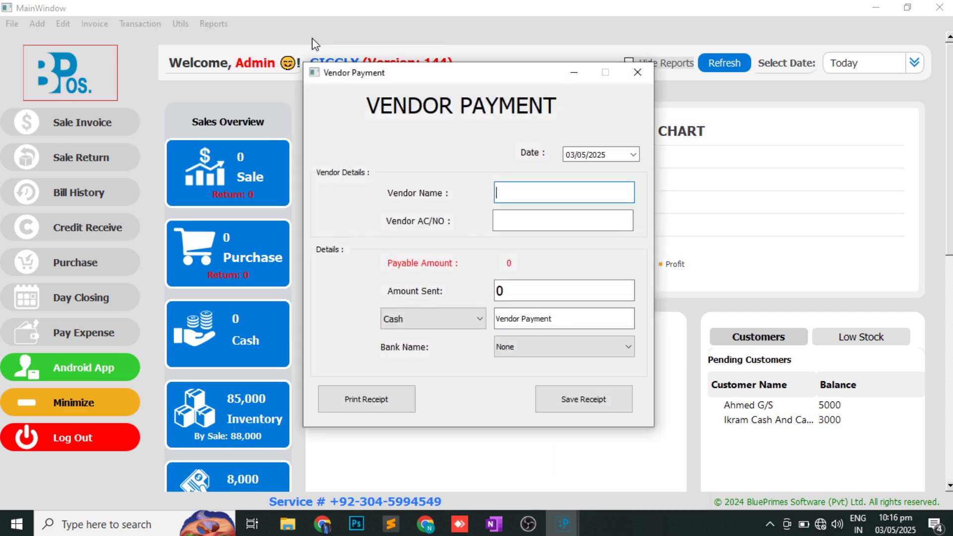
{"action": "type", "text": "h"}
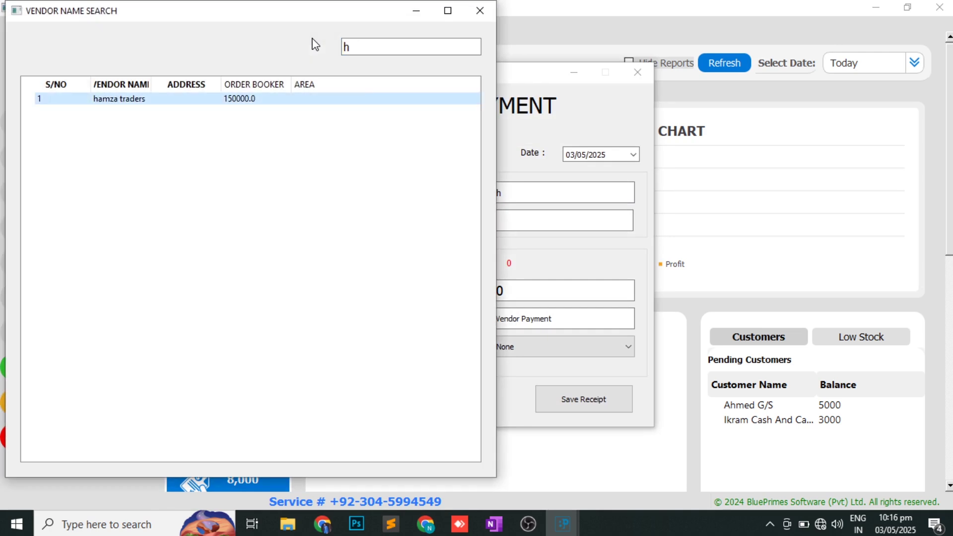
{"action": "key", "text": "Return"}
{"action": "key", "text": "BackSpace"}
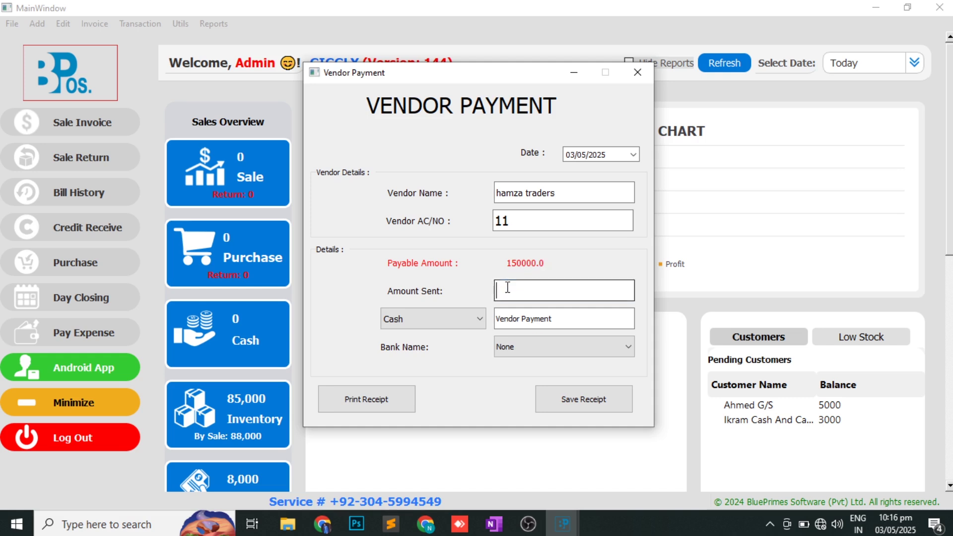
{"action": "type", "text": "20000"}
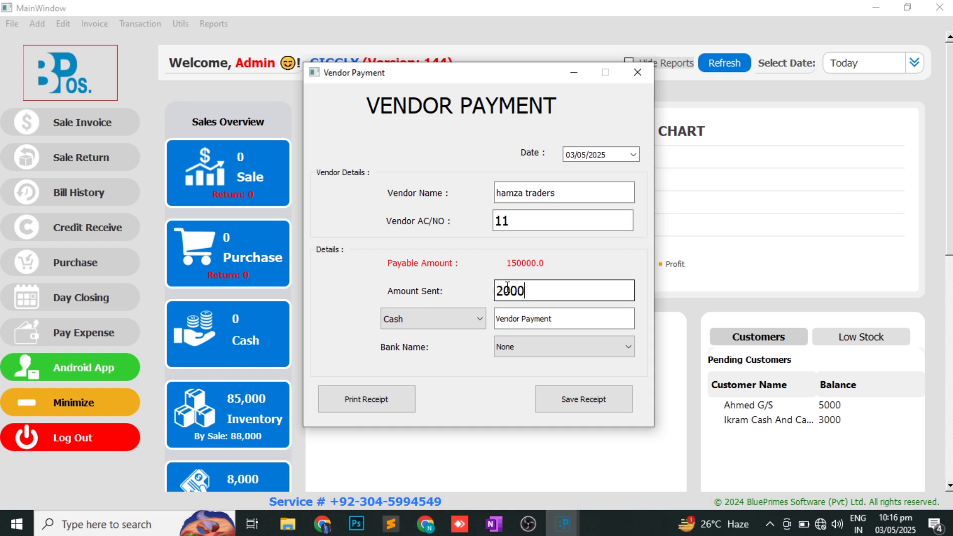
{"action": "left_click", "coordinate": [574, 403]}
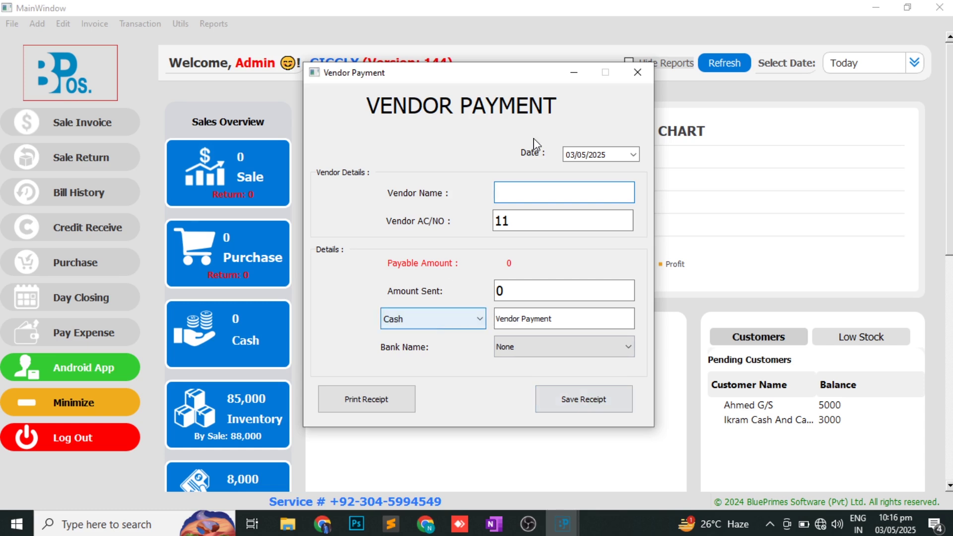
{"action": "left_click", "coordinate": [638, 72]}
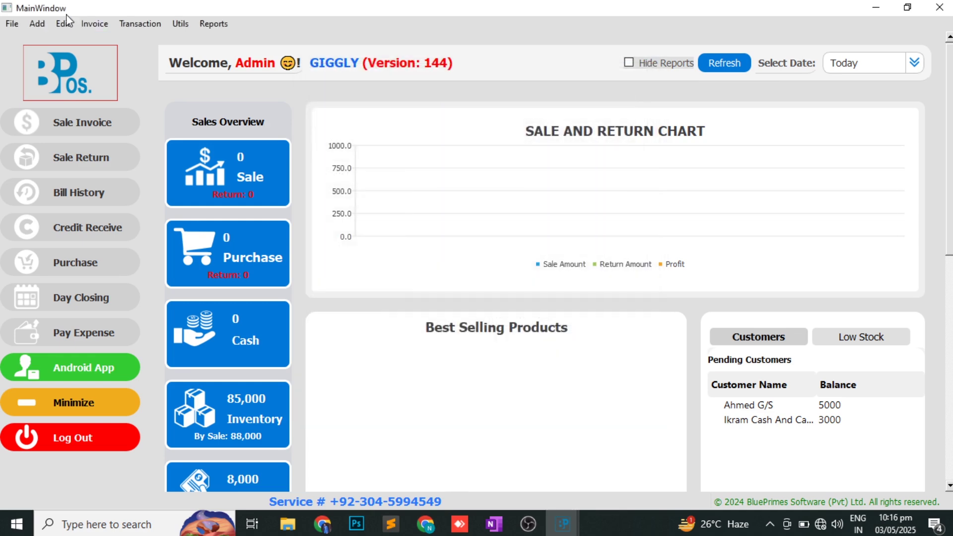
{"action": "left_click", "coordinate": [37, 23]}
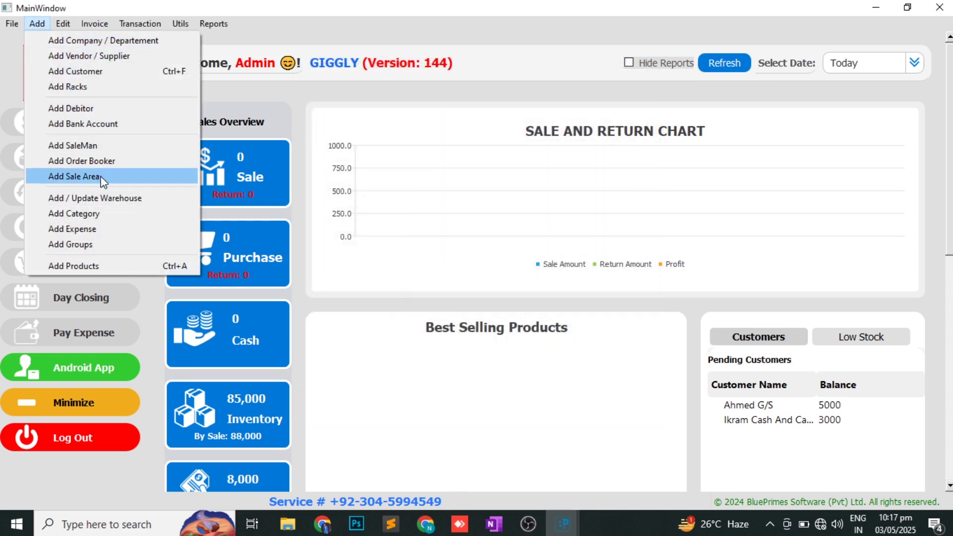
{"action": "left_click", "coordinate": [93, 125]}
{"action": "type", "text": "me"}
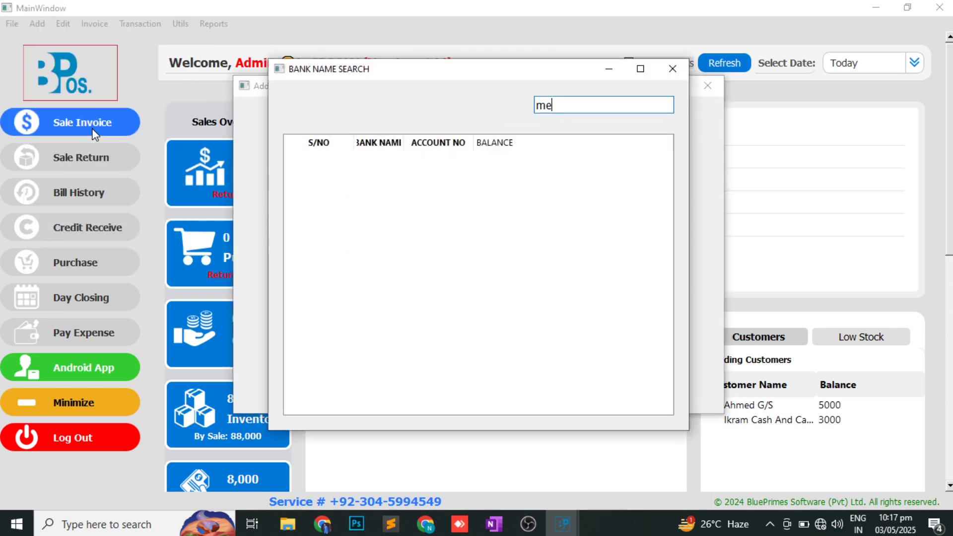
{"action": "type", "text": "ezan bank"}
{"action": "key", "text": "Return"}
{"action": "key", "text": "Return"}
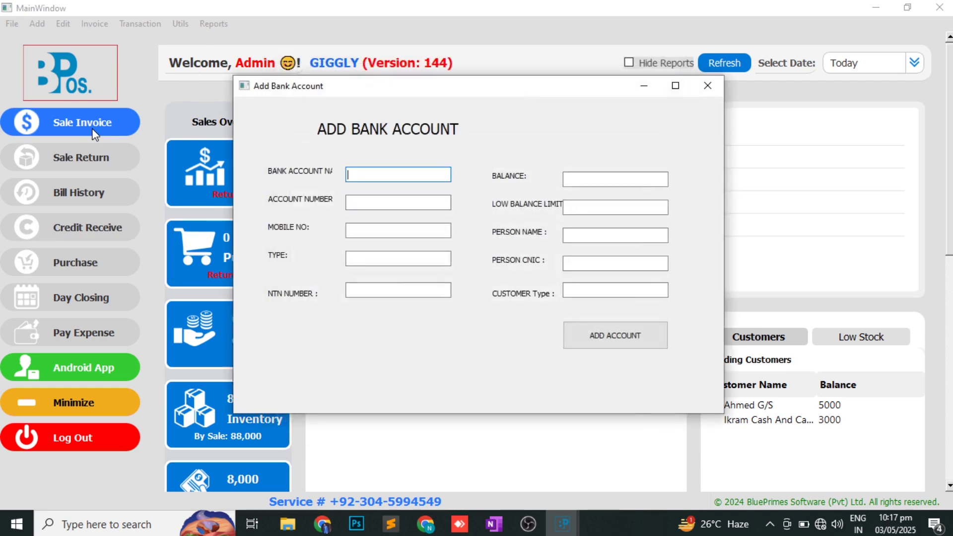
{"action": "left_click", "coordinate": [707, 92]}
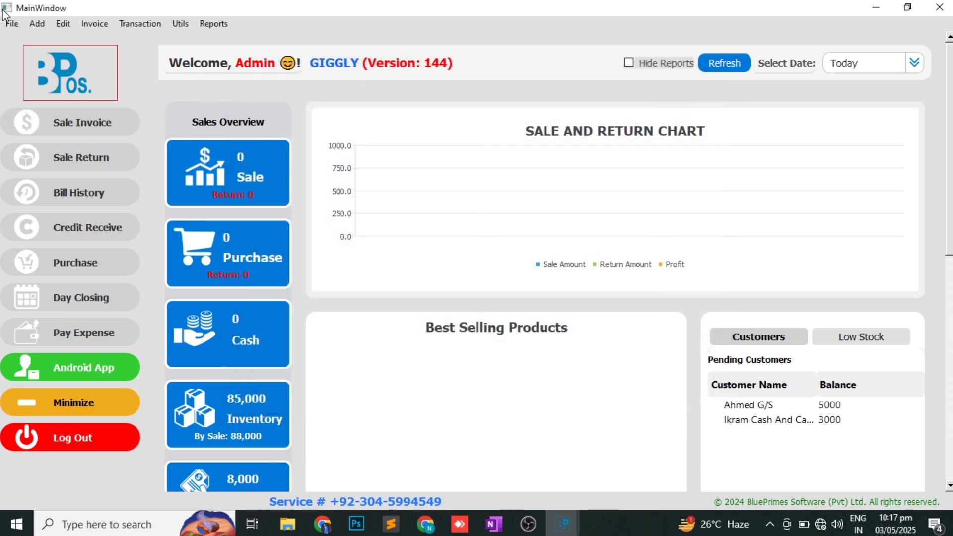
- Start another vendor payment to hamza traders for an amount of 10000
{"action": "left_click", "coordinate": [140, 23]}
{"action": "mouse_move", "coordinate": [203, 40]}
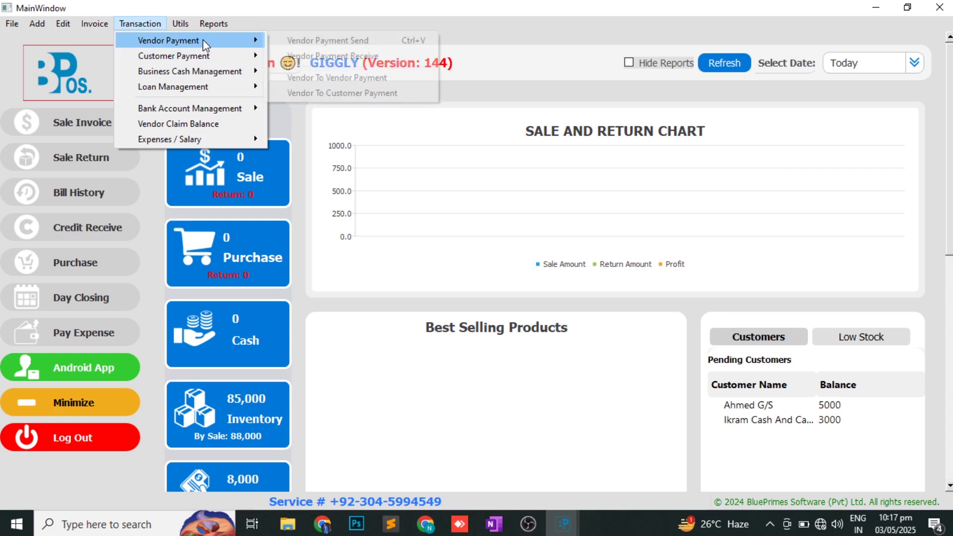
{"action": "left_click", "coordinate": [331, 42]}
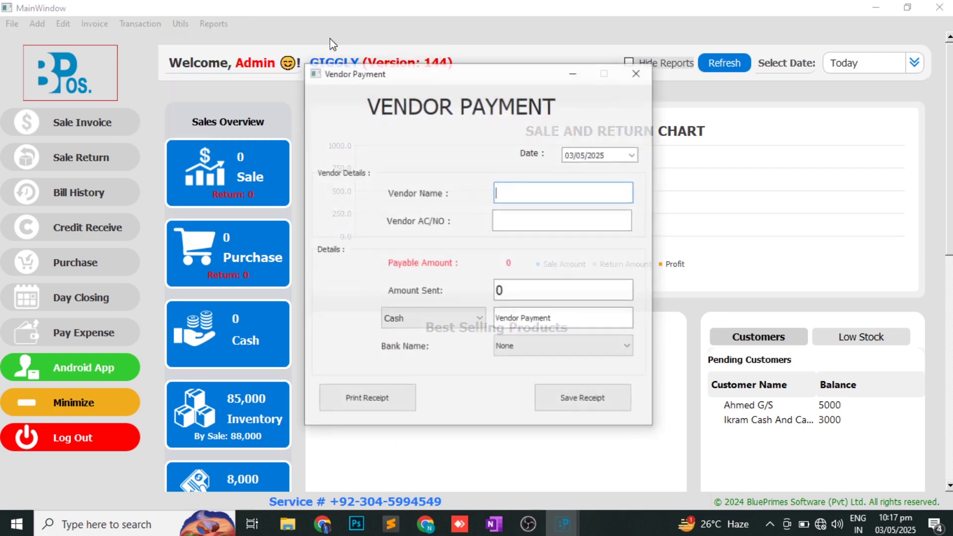
{"action": "type", "text": "ha"}
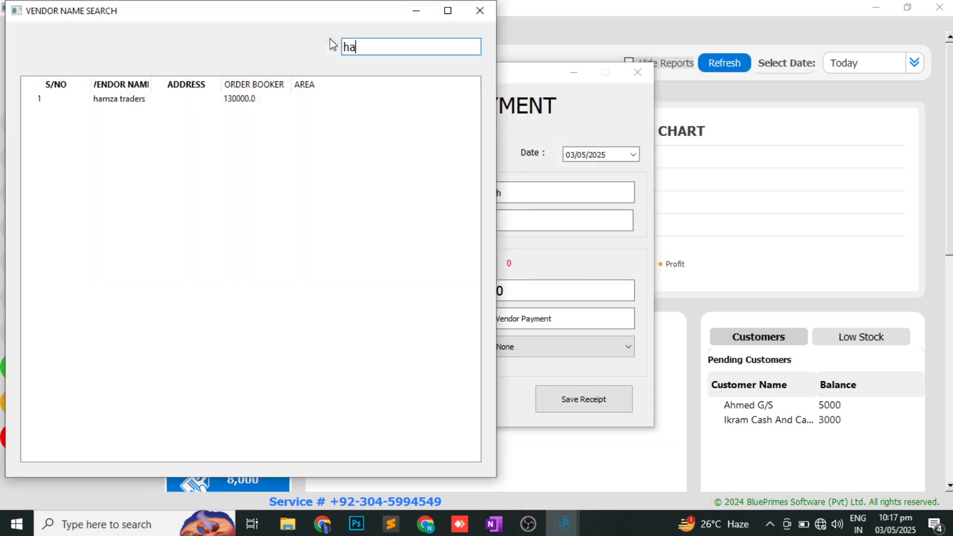
{"action": "key", "text": "Return"}
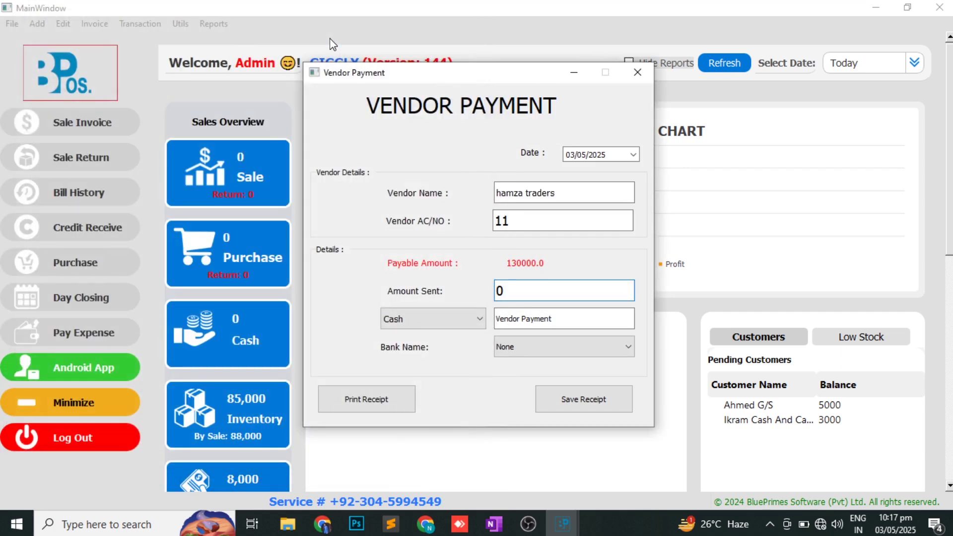
{"action": "key", "text": "BackSpace"}
{"action": "type", "text": "10000"}
- Pay it by Direct Deposit from MEEZAN BANK with note 'abc 123', save and close
{"action": "left_click", "coordinate": [440, 320]}
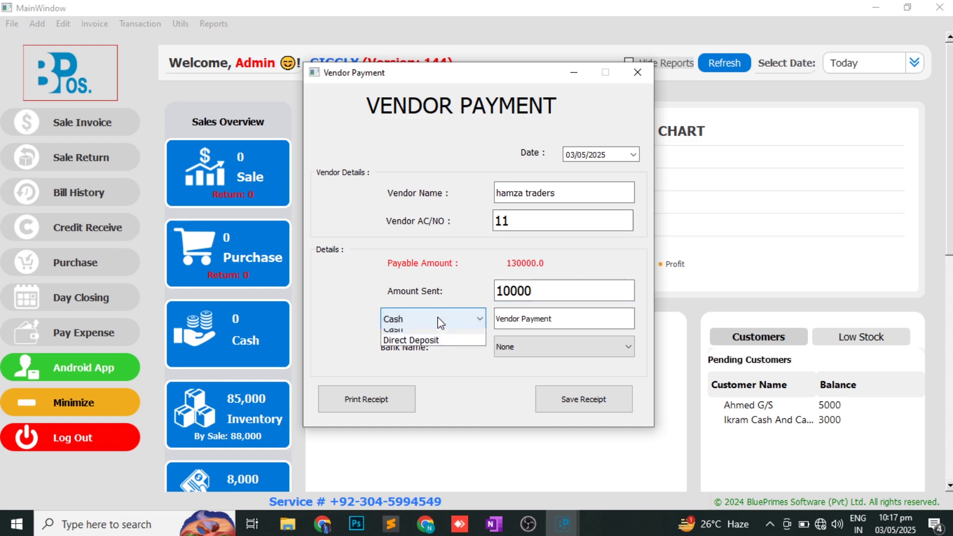
{"action": "left_click", "coordinate": [425, 342]}
{"action": "left_click", "coordinate": [514, 350]}
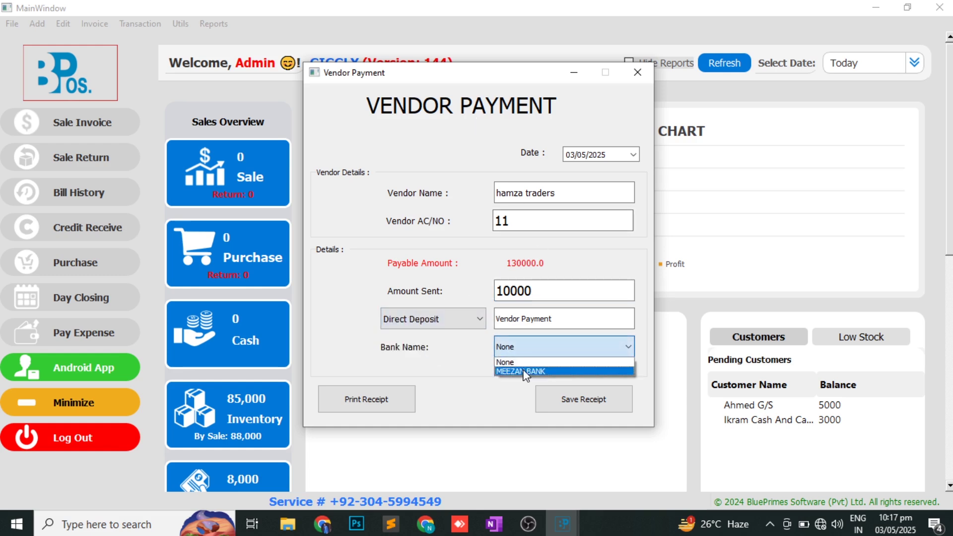
{"action": "left_click", "coordinate": [523, 370]}
{"action": "triple_click", "coordinate": [543, 317]}
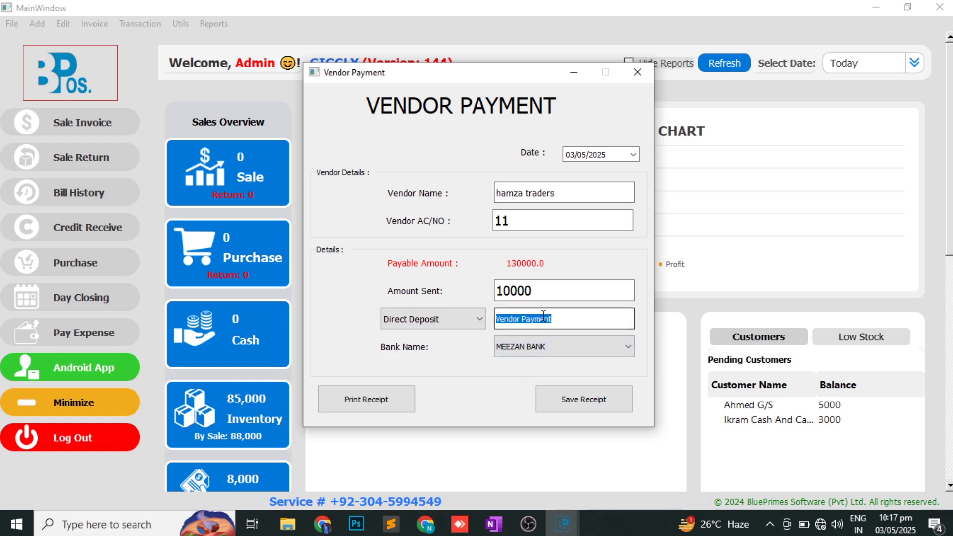
{"action": "key", "text": "BackSpace"}
{"action": "type", "text": "abc 123"}
{"action": "left_click", "coordinate": [594, 403]}
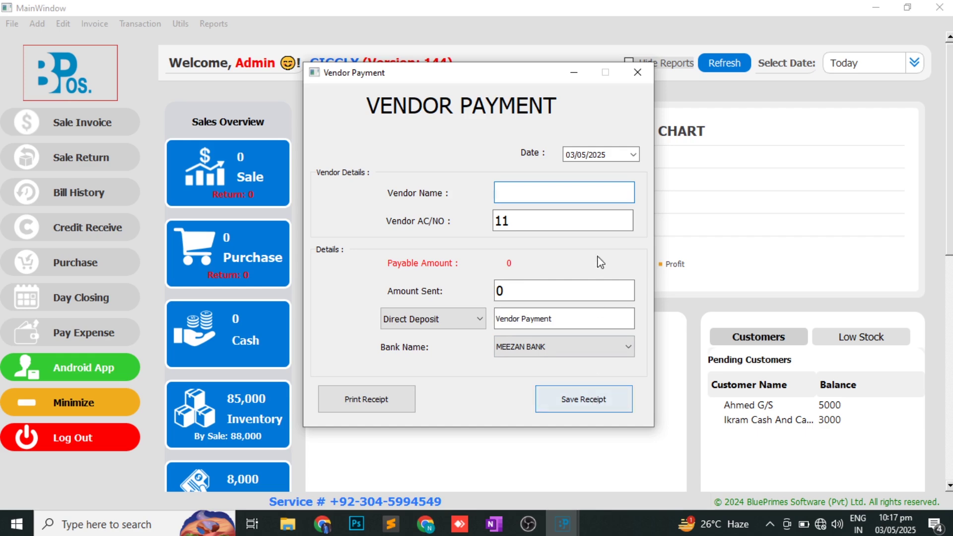
{"action": "left_click", "coordinate": [626, 71]}
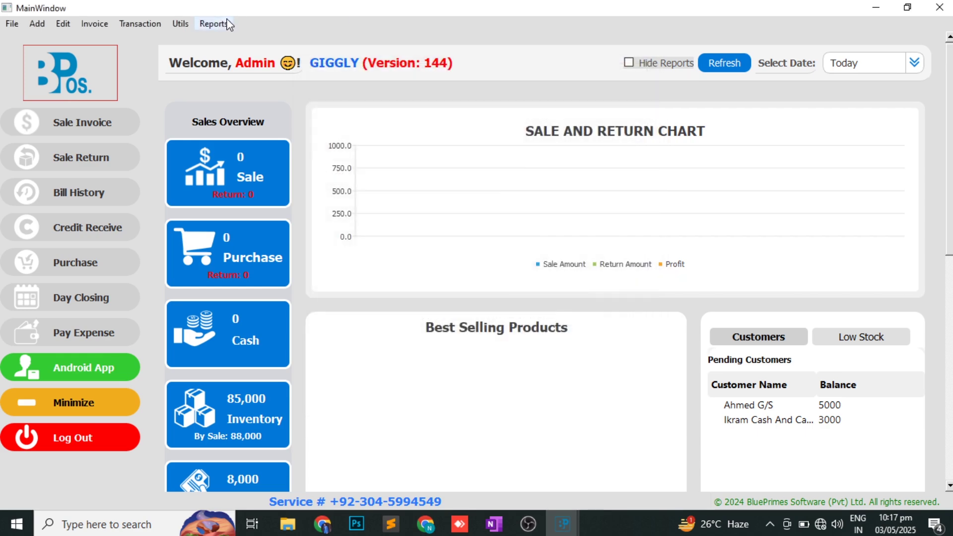
- Check the vendor's updated balance in the vendor details report, then close it
{"action": "left_click", "coordinate": [214, 23]}
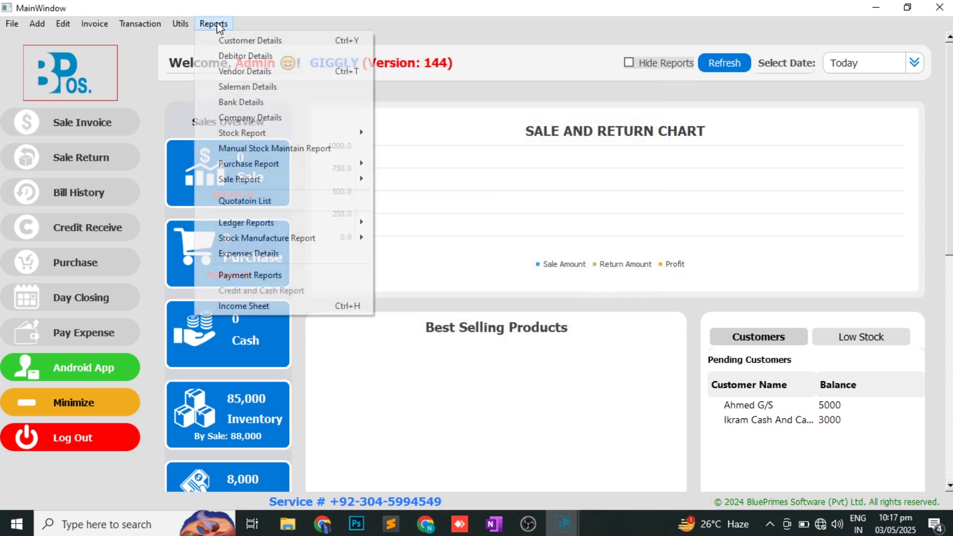
{"action": "left_click", "coordinate": [253, 74]}
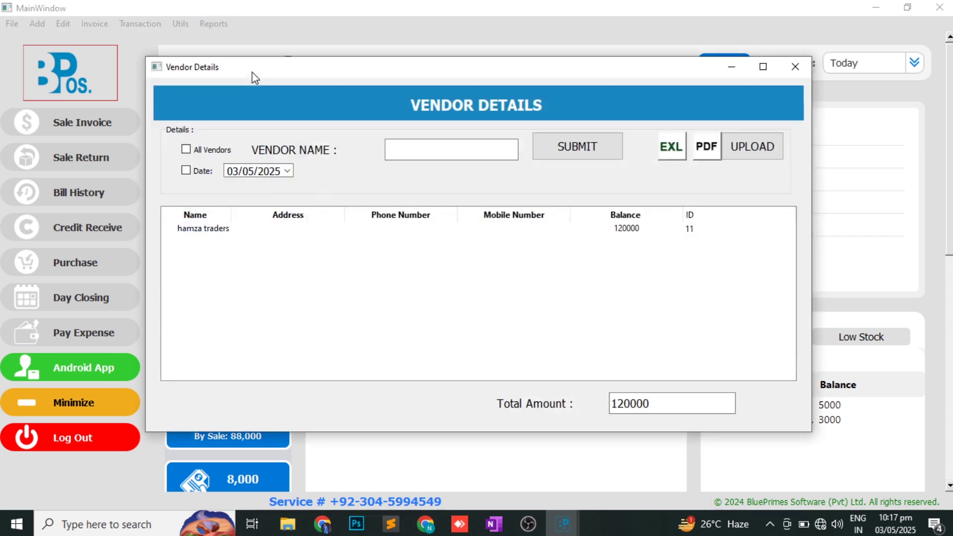
{"action": "left_click", "coordinate": [798, 65]}
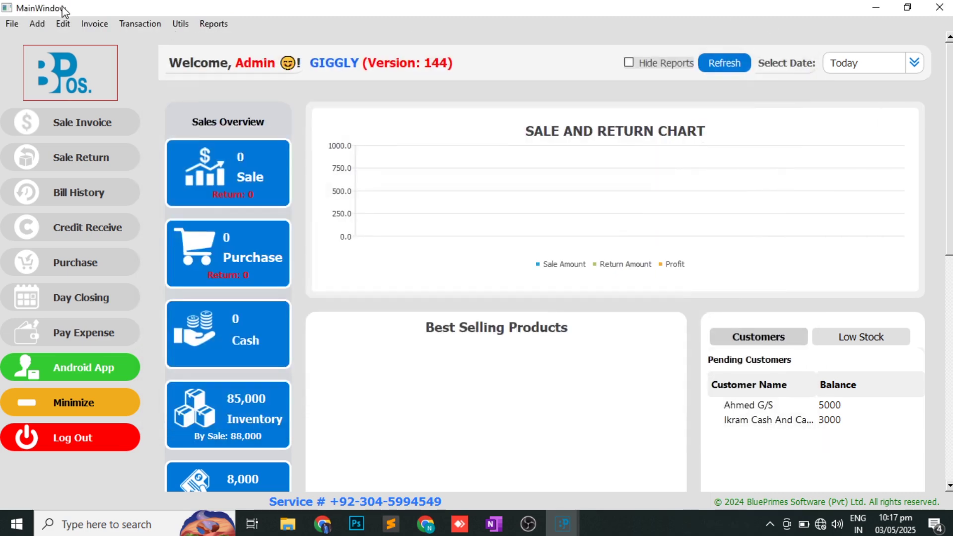
- Open the Purchase Report and view the items on Hamza Traders' purchase invoice 11
{"action": "left_click", "coordinate": [217, 28]}
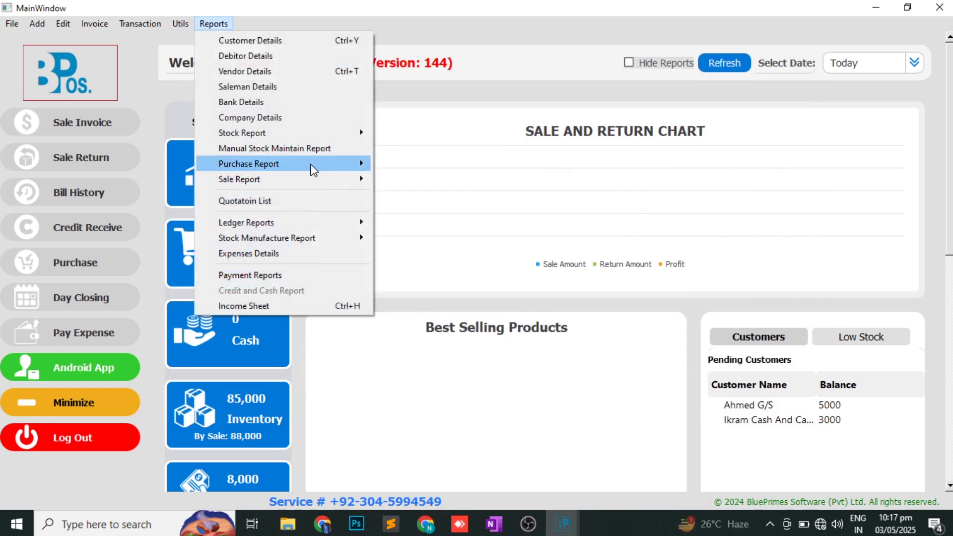
{"action": "mouse_move", "coordinate": [363, 166]}
{"action": "left_click", "coordinate": [432, 186]}
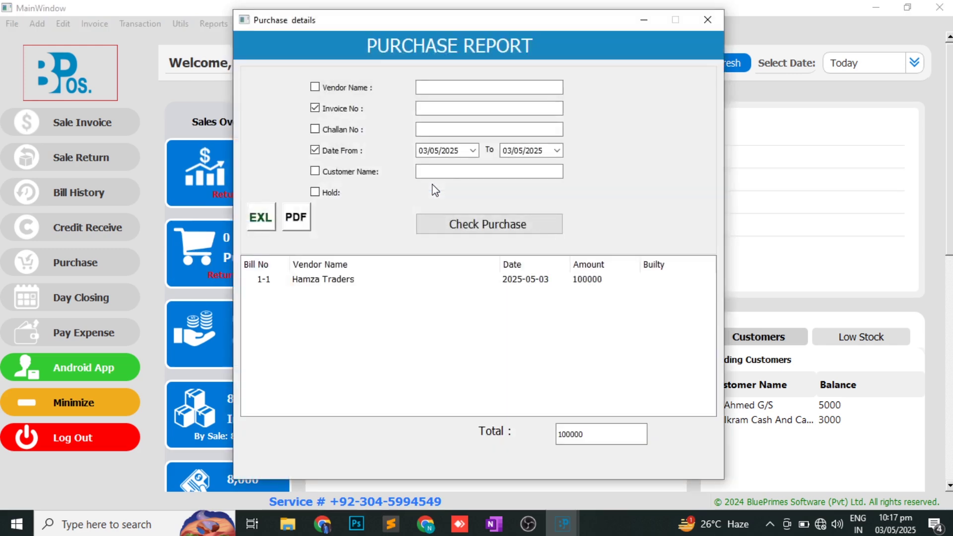
{"action": "double_click", "coordinate": [369, 279]}
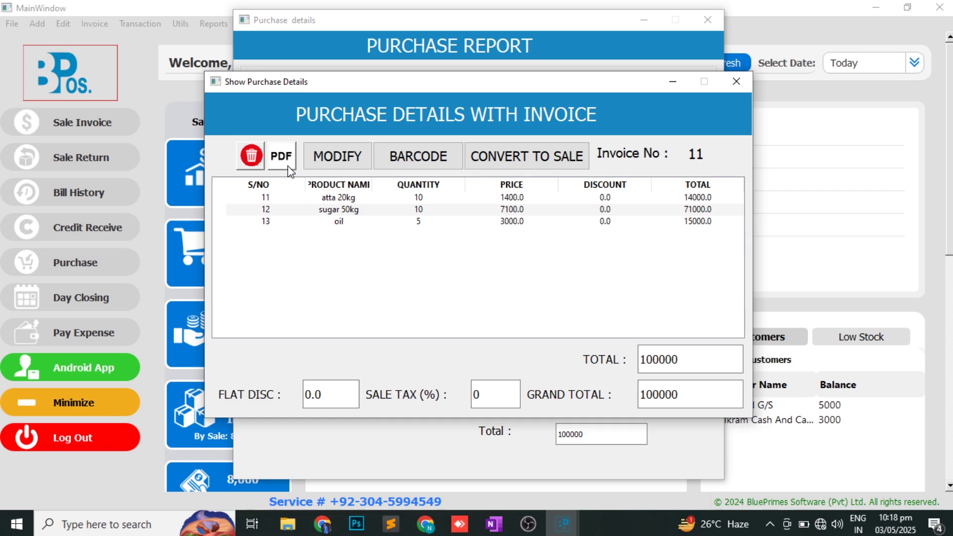
{"action": "left_click", "coordinate": [336, 168]}
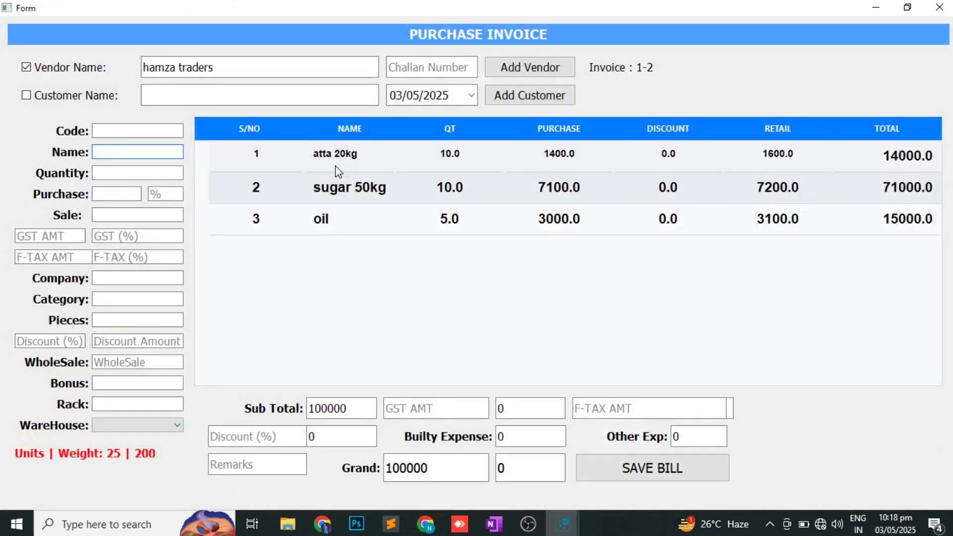
{"action": "double_click", "coordinate": [400, 228]}
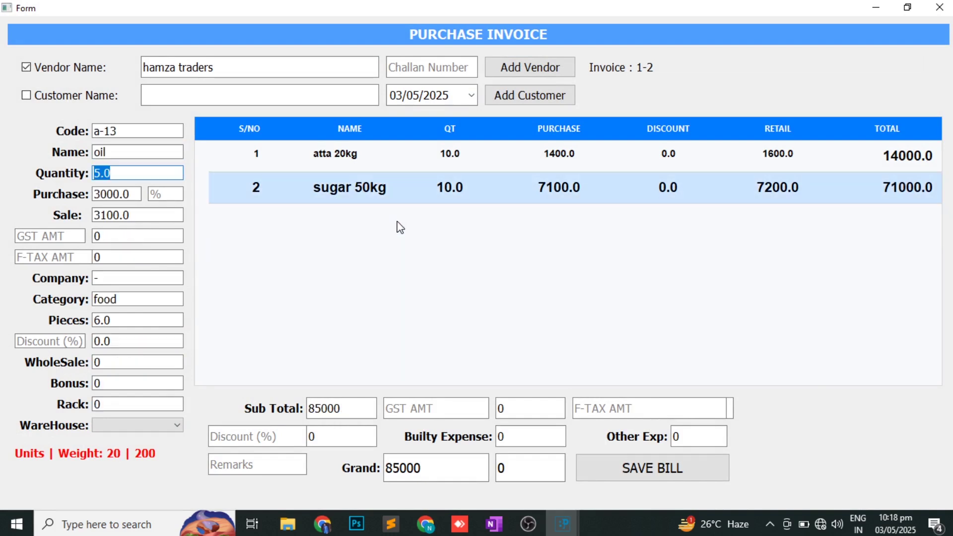
{"action": "type", "text": "10"}
{"action": "key", "text": "Return"}
{"action": "key", "text": "Return"}
{"action": "key", "text": "Return"}
{"action": "key", "text": "Return"}
{"action": "key", "text": "Return"}
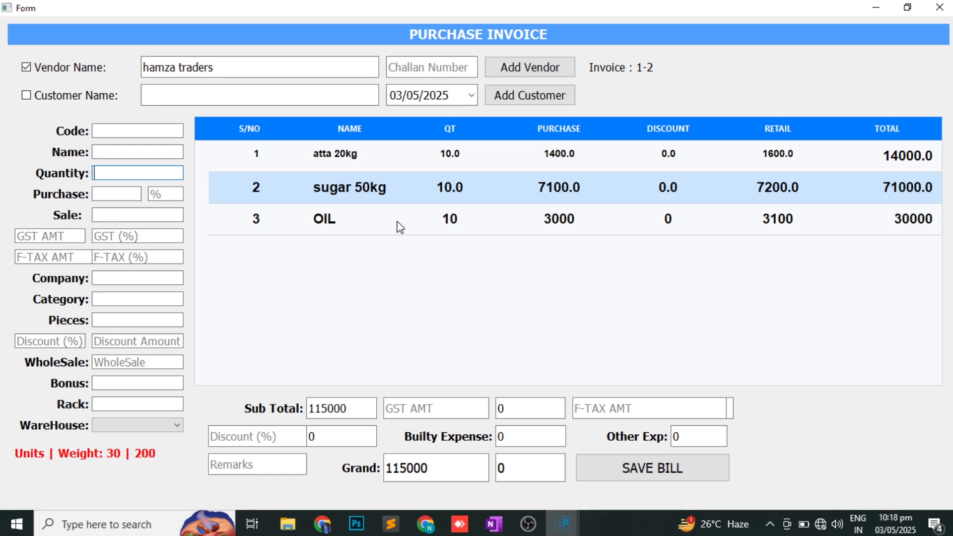
{"action": "left_click", "coordinate": [366, 159]}
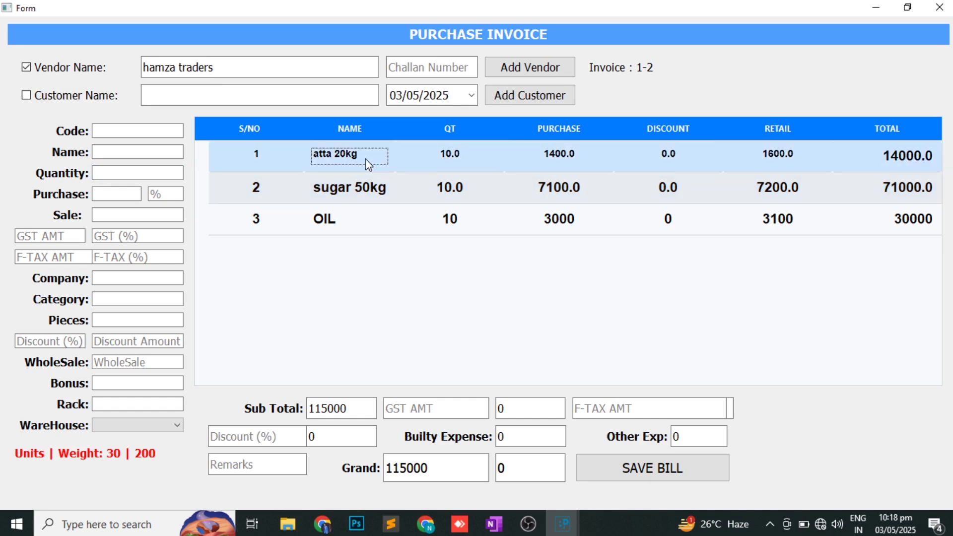
{"action": "left_click", "coordinate": [595, 155]}
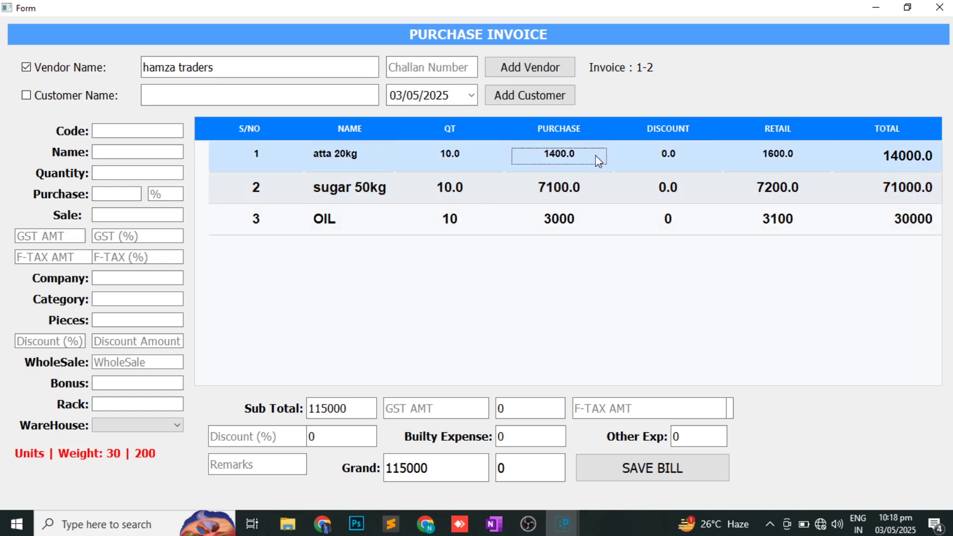
{"action": "left_click", "coordinate": [574, 187]}
{"action": "key", "text": "Delete"}
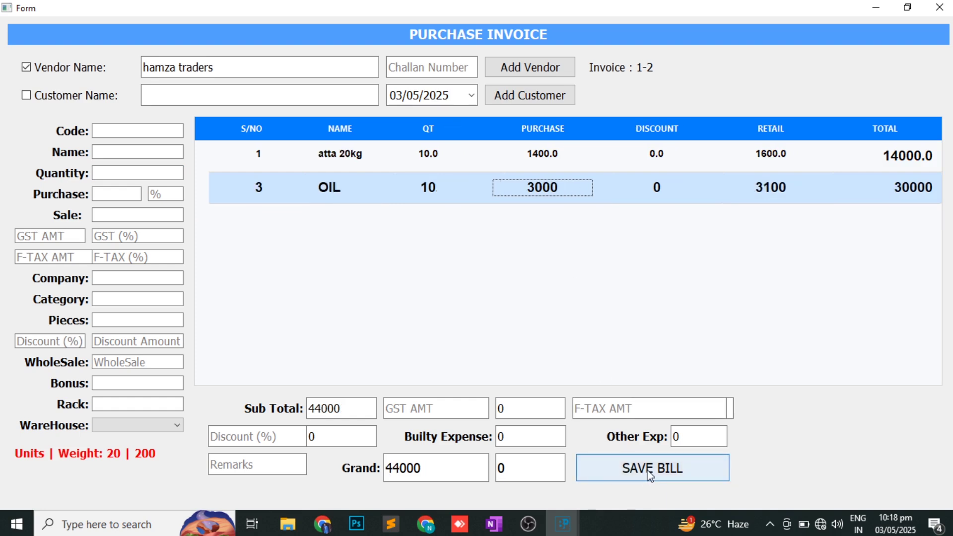
{"action": "left_click", "coordinate": [940, 6]}
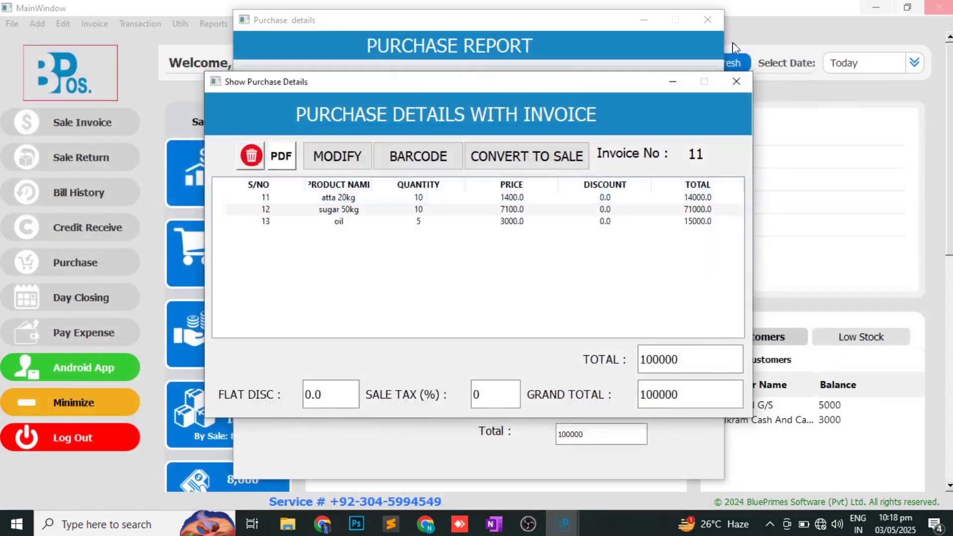
- Close the purchase invoice details and switch to the OneNote topic checklist
{"action": "left_click", "coordinate": [737, 87]}
{"action": "key", "text": "alt+Tab"}
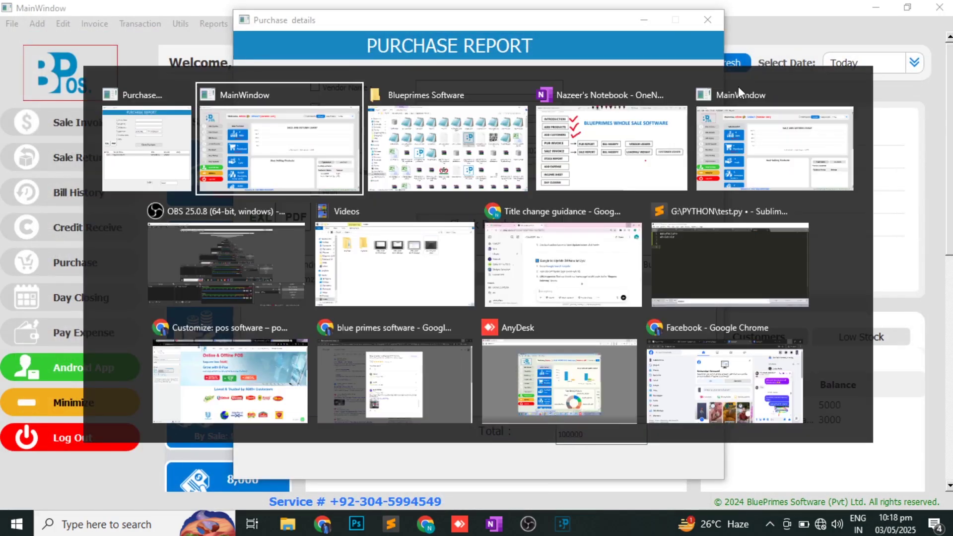
{"action": "key", "text": "alt+Tab"}
{"action": "key", "text": "alt+Tab"}
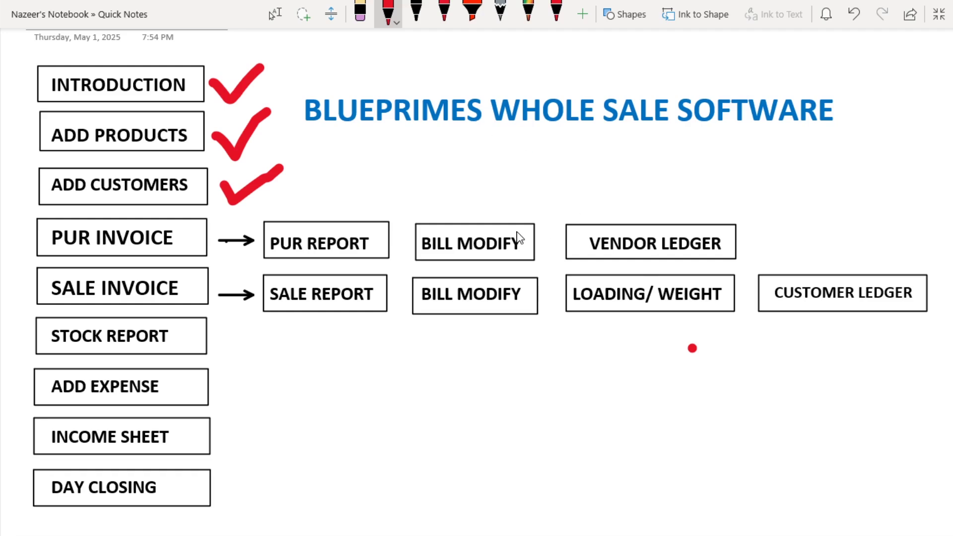
- Draw red ticks on PUR REPORT, BILL MODIFY and VENDOR LEDGER, then close the Purchase Report
{"action": "mouse_move", "coordinate": [338, 206]}
{"action": "left_mouse_down"}
{"action": "mouse_move", "coordinate": [382, 228]}
{"action": "mouse_move", "coordinate": [404, 199]}
{"action": "left_mouse_up"}
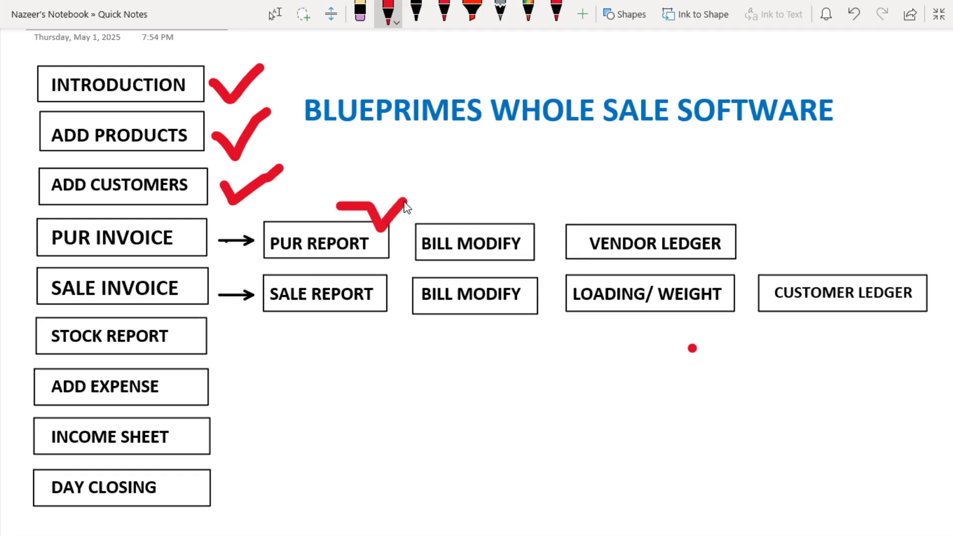
{"action": "left_click_drag", "start_coordinate": [462, 207], "coordinate": [518, 181]}
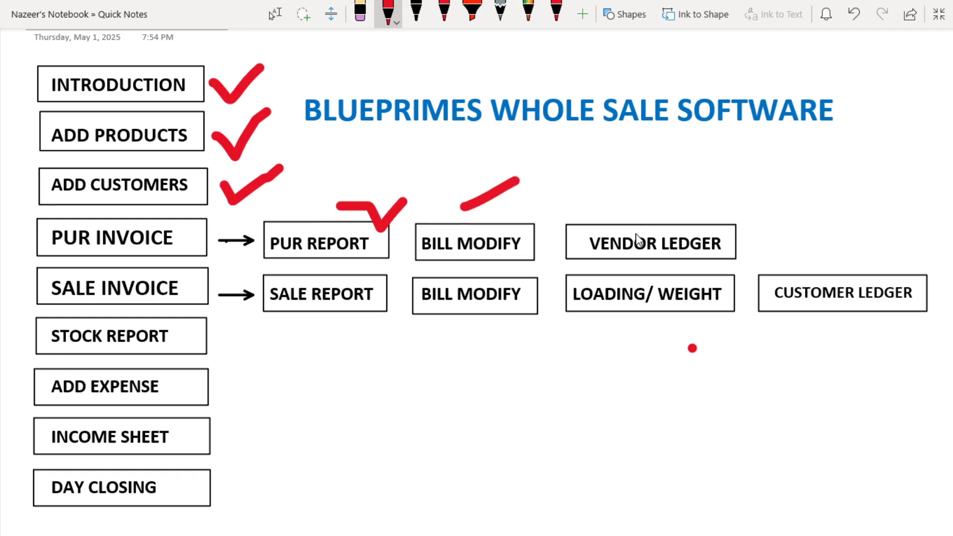
{"action": "left_click_drag", "start_coordinate": [634, 234], "coordinate": [692, 159]}
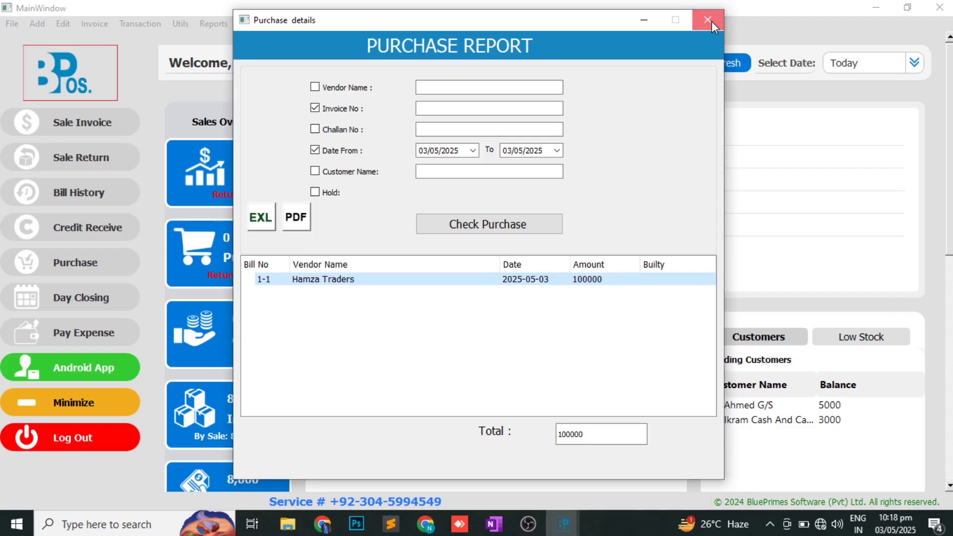
{"action": "left_click", "coordinate": [708, 20]}
- Open Vendor Ledger for hamza traders, load its 120000 payable balance, and choose PDF export
{"action": "left_click", "coordinate": [226, 24]}
{"action": "mouse_move", "coordinate": [317, 221]}
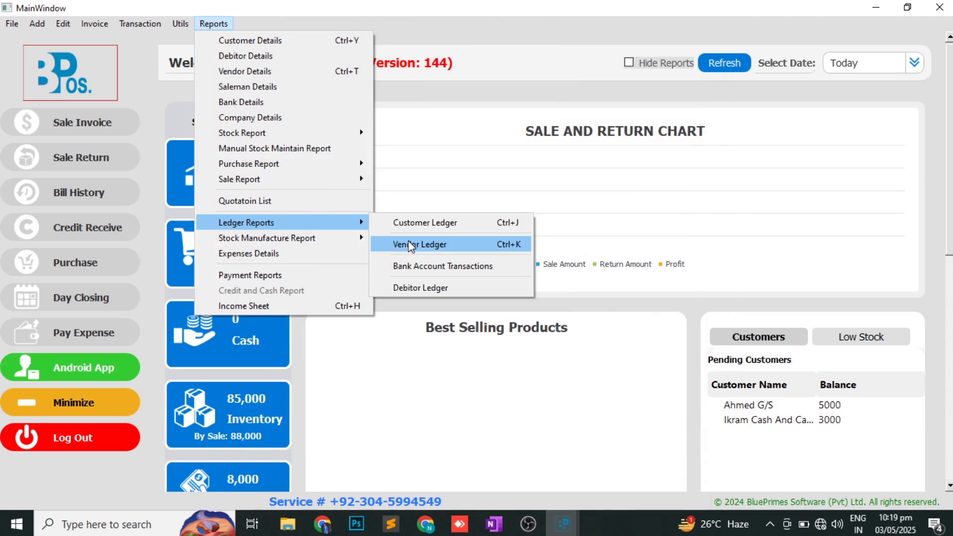
{"action": "left_click", "coordinate": [408, 244]}
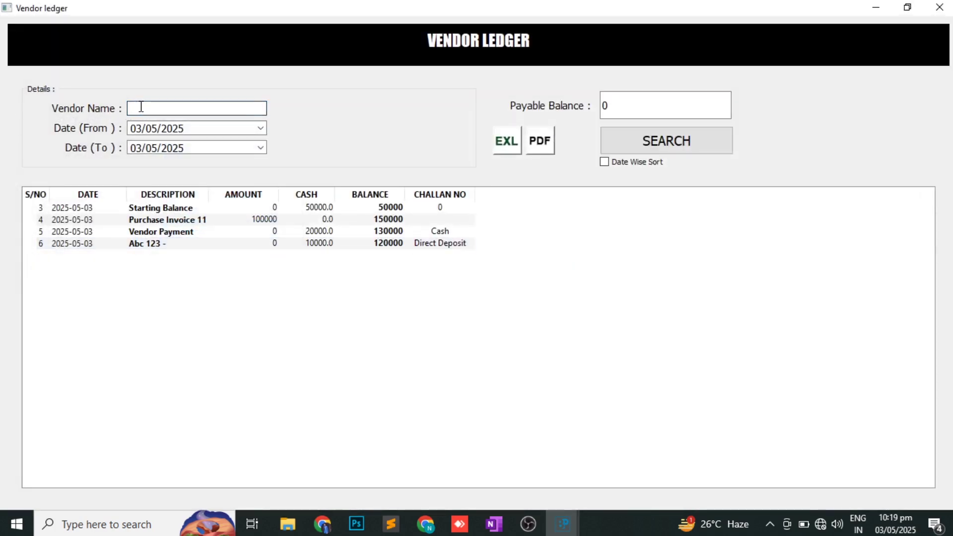
{"action": "type", "text": "ha"}
{"action": "key", "text": "Return"}
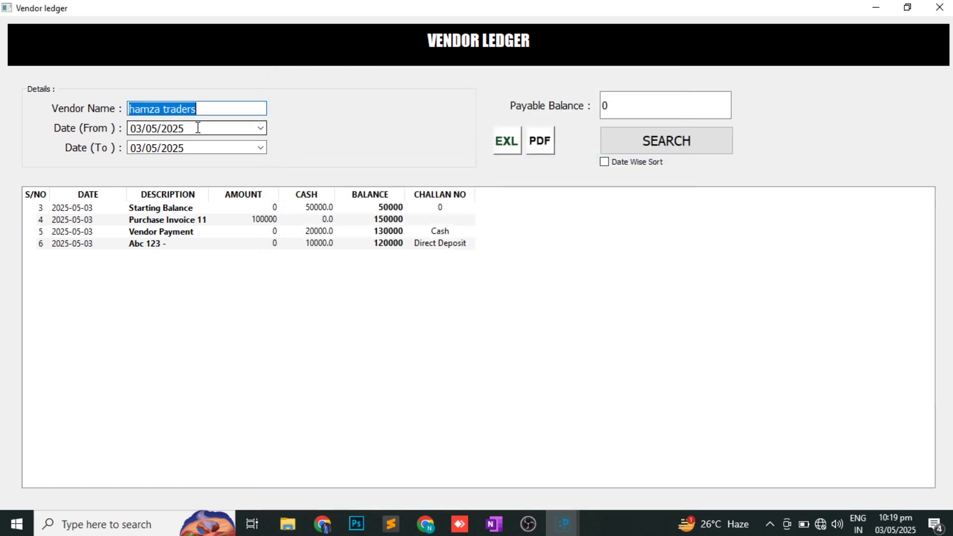
{"action": "left_click", "coordinate": [645, 147]}
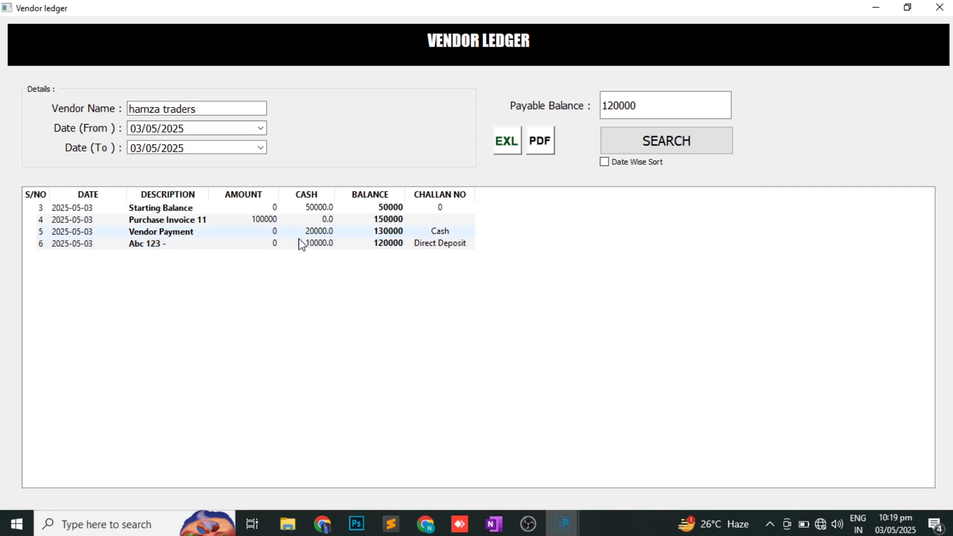
{"action": "left_click", "coordinate": [202, 244]}
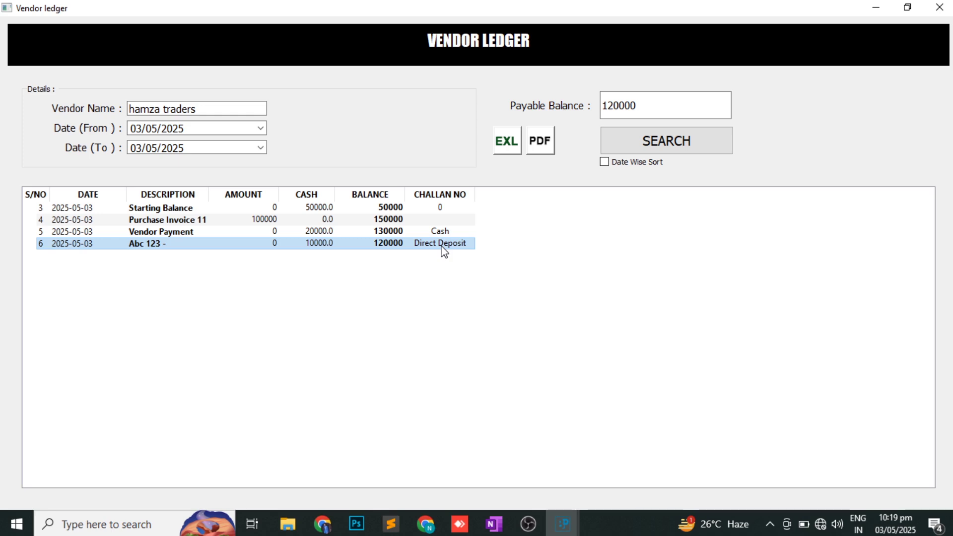
{"action": "left_click", "coordinate": [544, 147]}
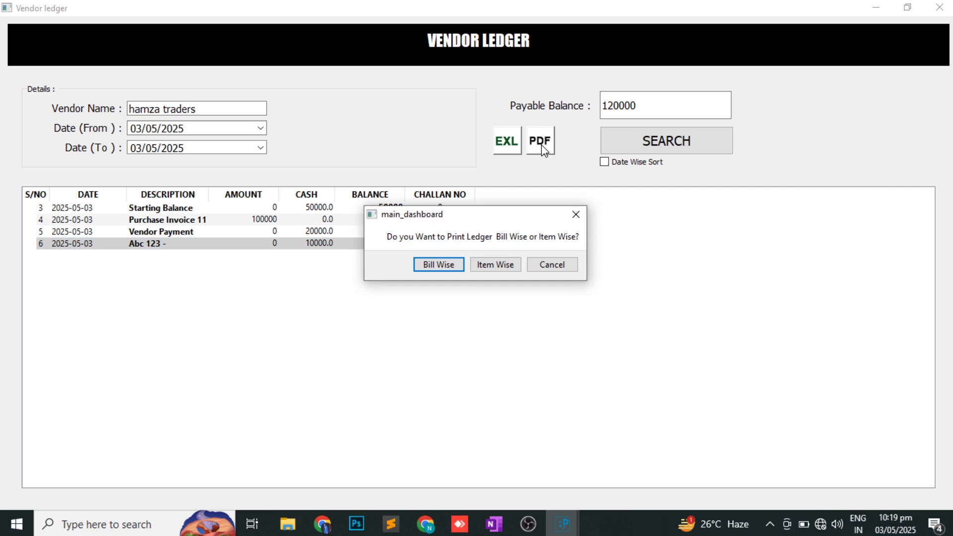
- Generate the item-wise ledger PDF (grand total 120000), then close Foxit and the Vendor ledger
{"action": "left_click", "coordinate": [496, 269]}
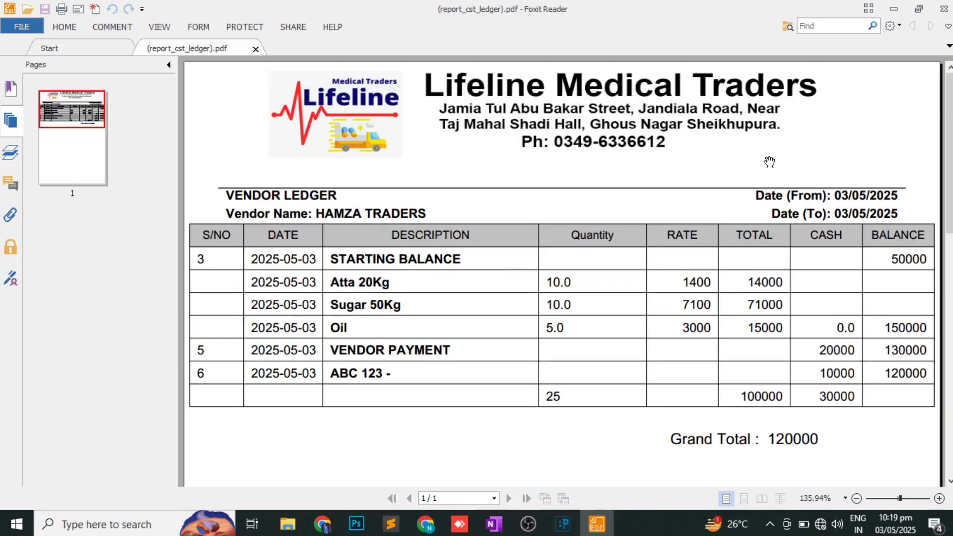
{"action": "left_click", "coordinate": [944, 9]}
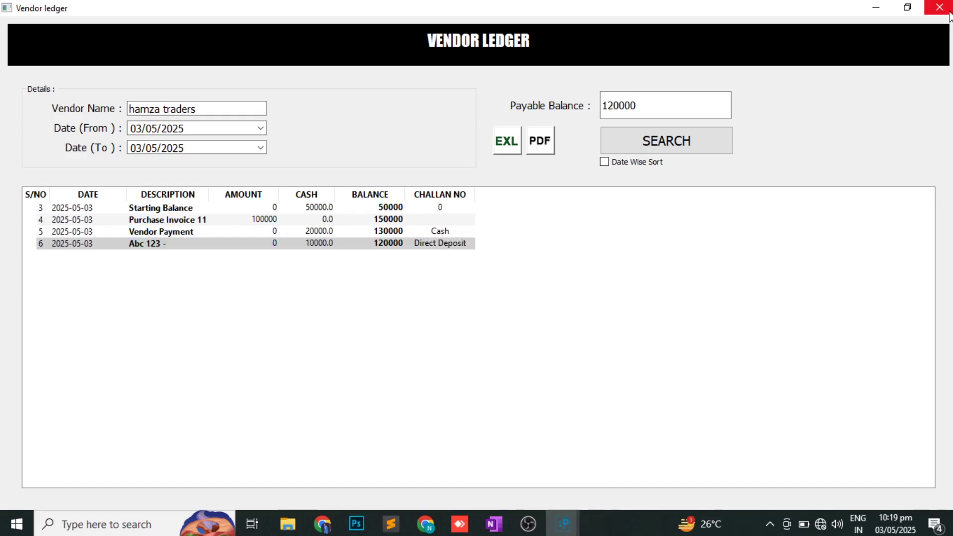
{"action": "left_click", "coordinate": [949, 13]}
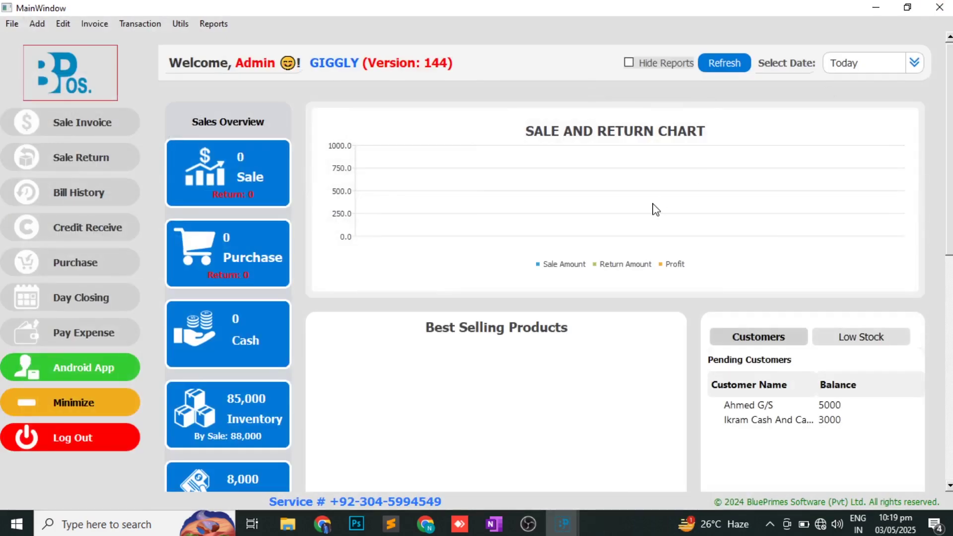
{"action": "key", "text": "alt+Tab"}
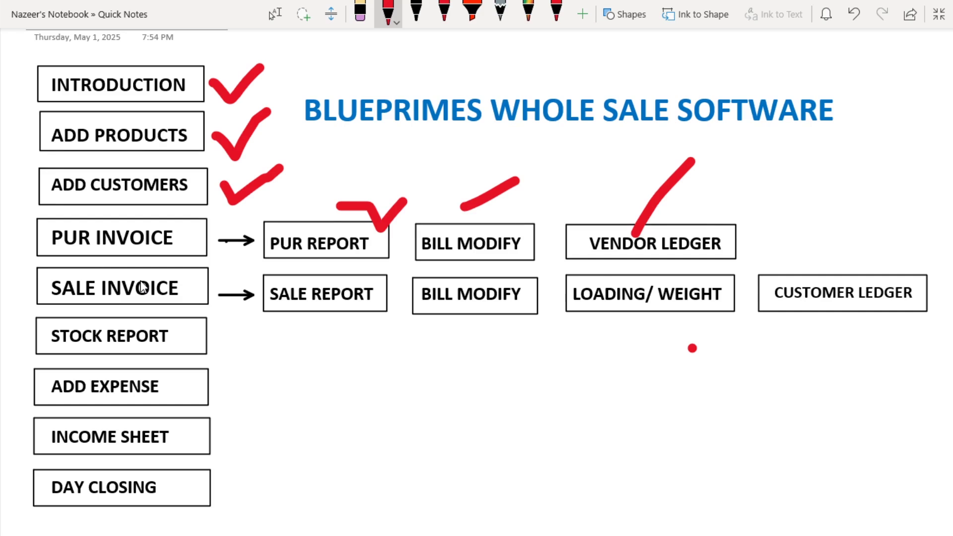
{"action": "key", "text": "alt+Tab"}
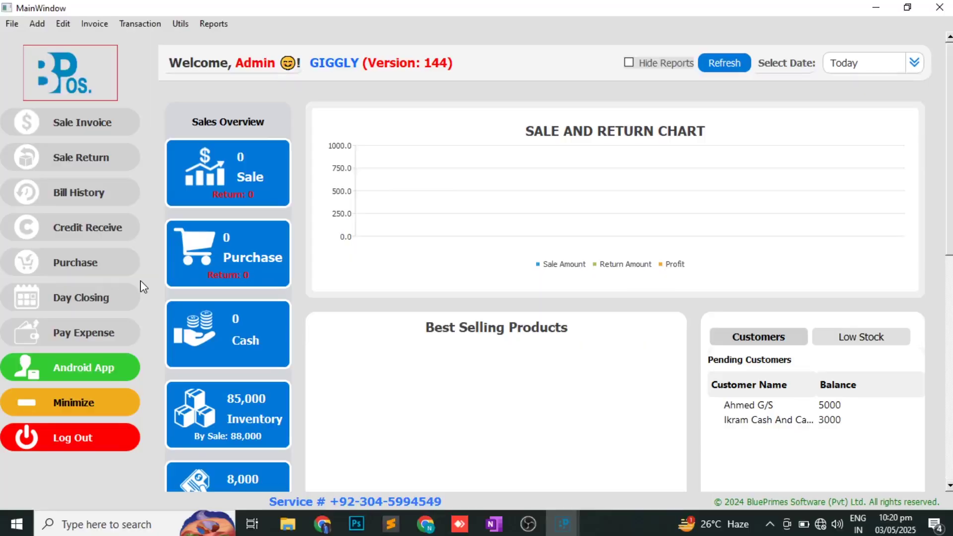
- Start a new sale invoice and switch its sale type to Local Sale, then back to Customer Sale
{"action": "left_click", "coordinate": [77, 129]}
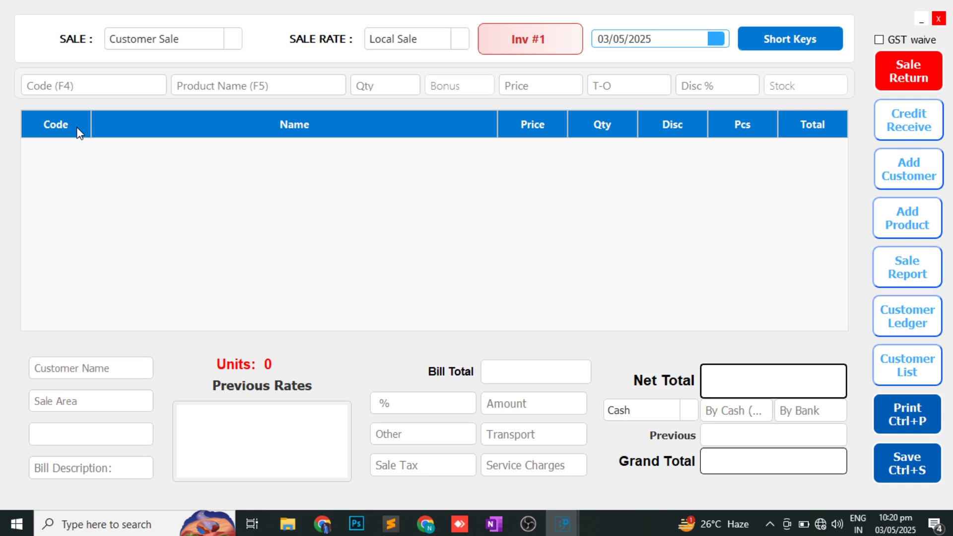
{"action": "left_click", "coordinate": [138, 38]}
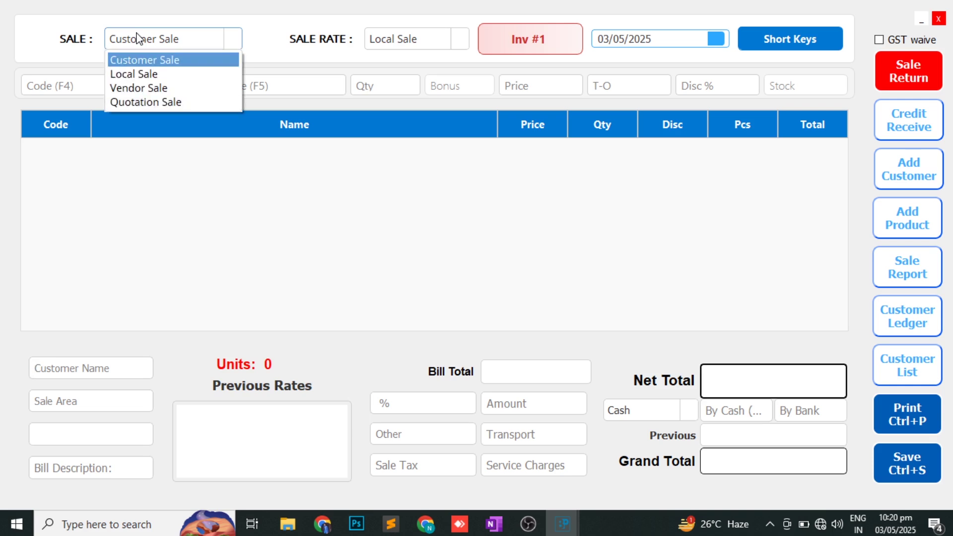
{"action": "left_click", "coordinate": [139, 74]}
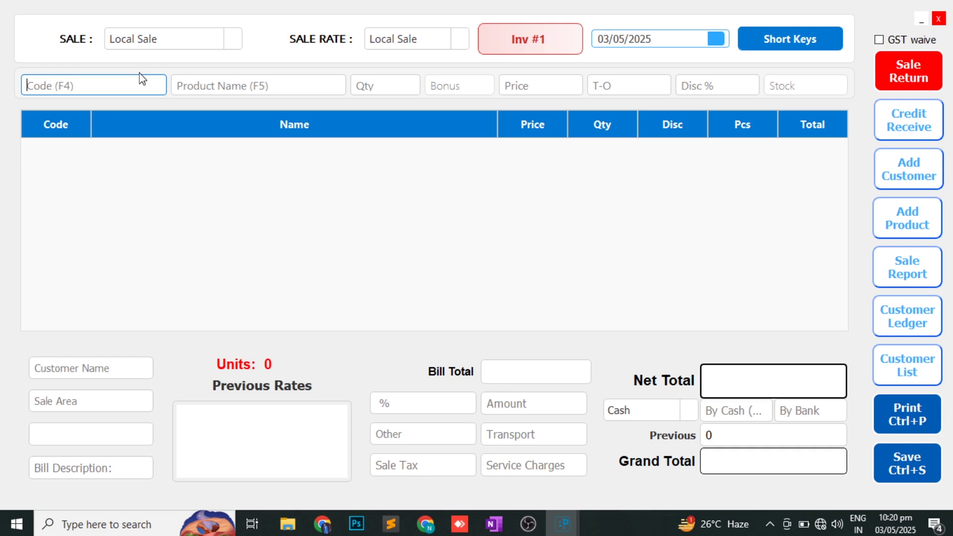
{"action": "left_click", "coordinate": [156, 40]}
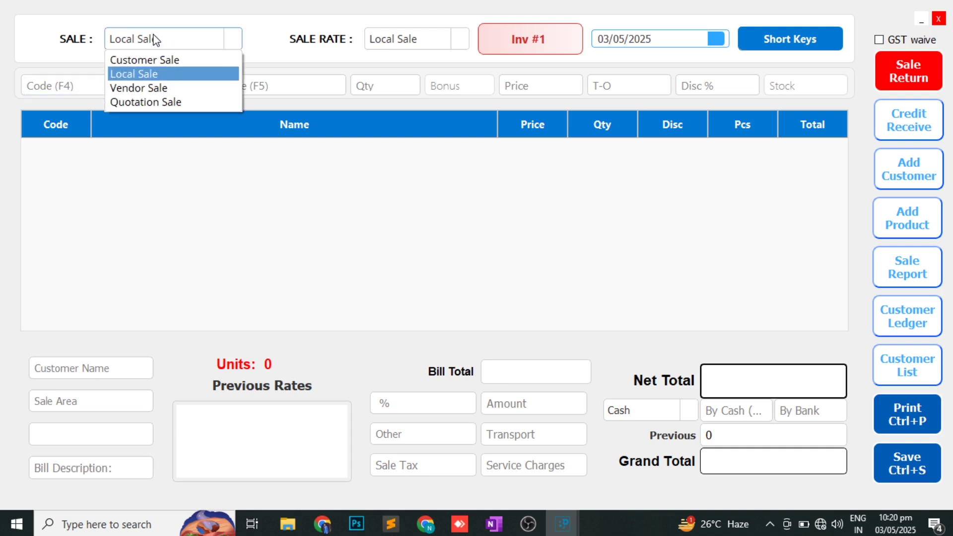
{"action": "left_click", "coordinate": [159, 60]}
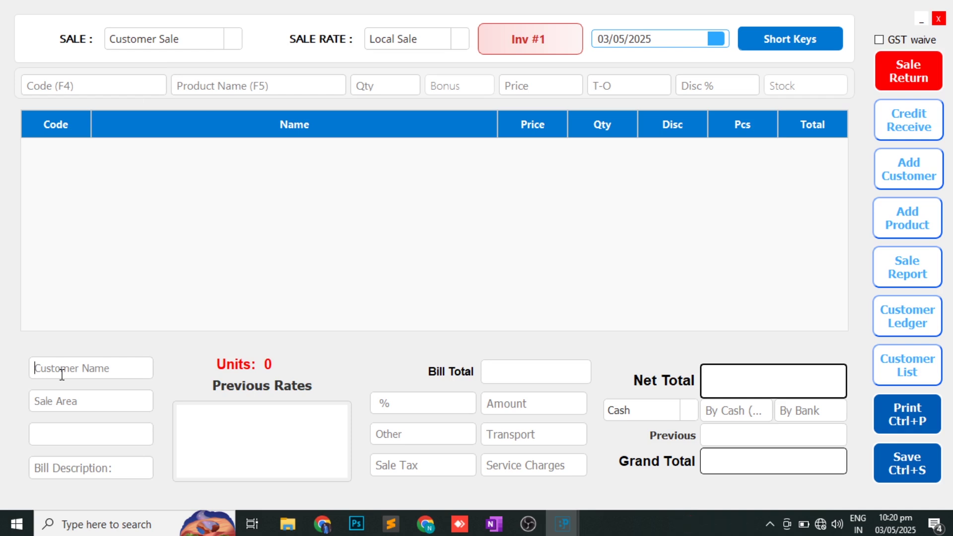
- Select Ahmed G/S as the customer and load Sugar 50Kg with quantity 2
{"action": "type", "text": "g"}
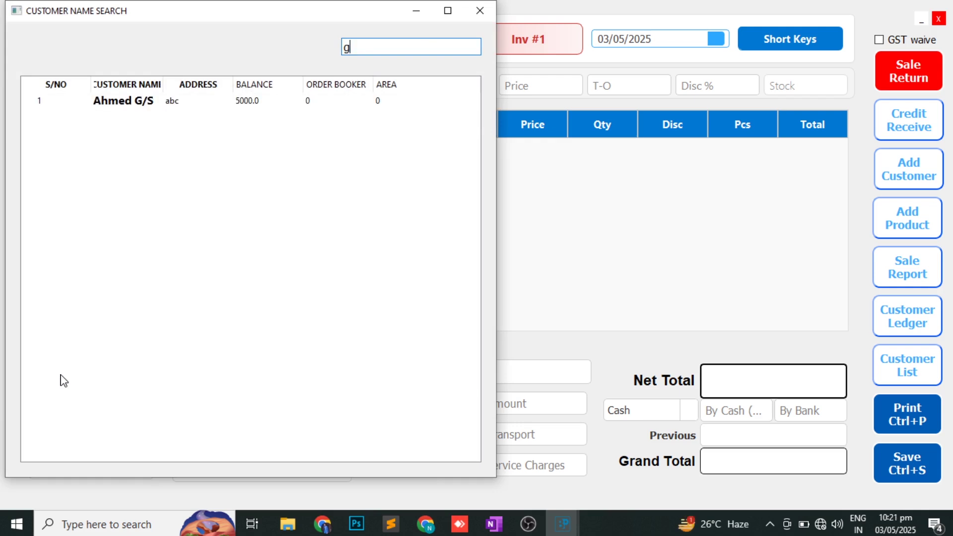
{"action": "key", "text": "Down"}
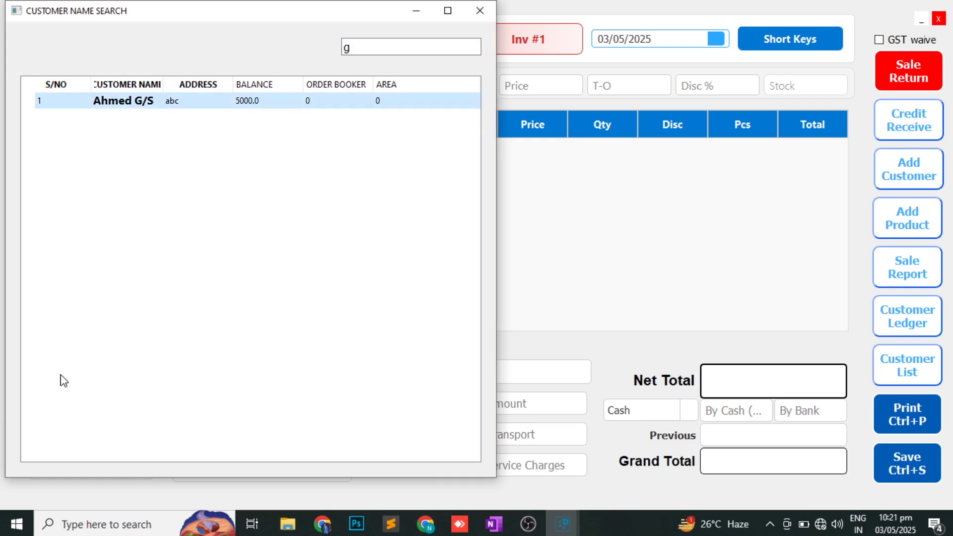
{"action": "key", "text": "Return"}
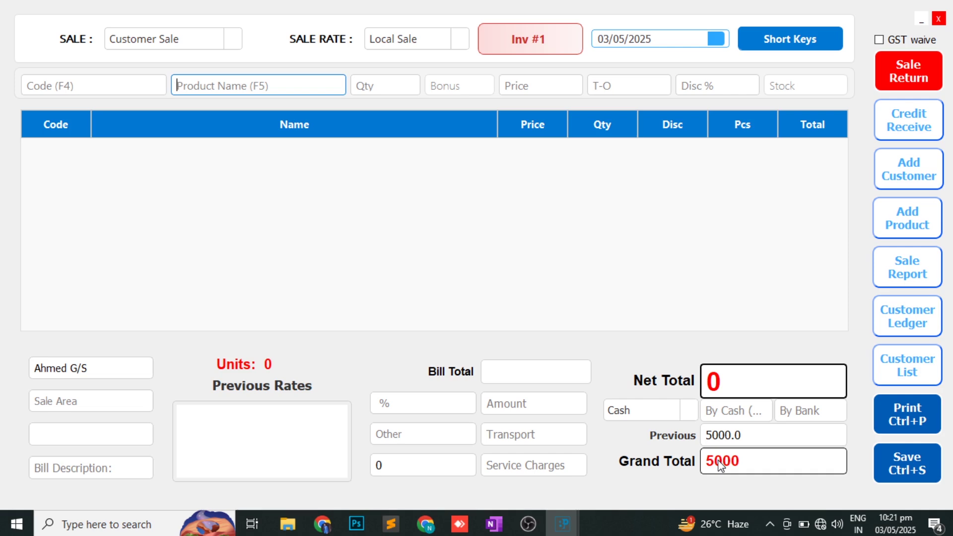
{"action": "type", "text": "su"}
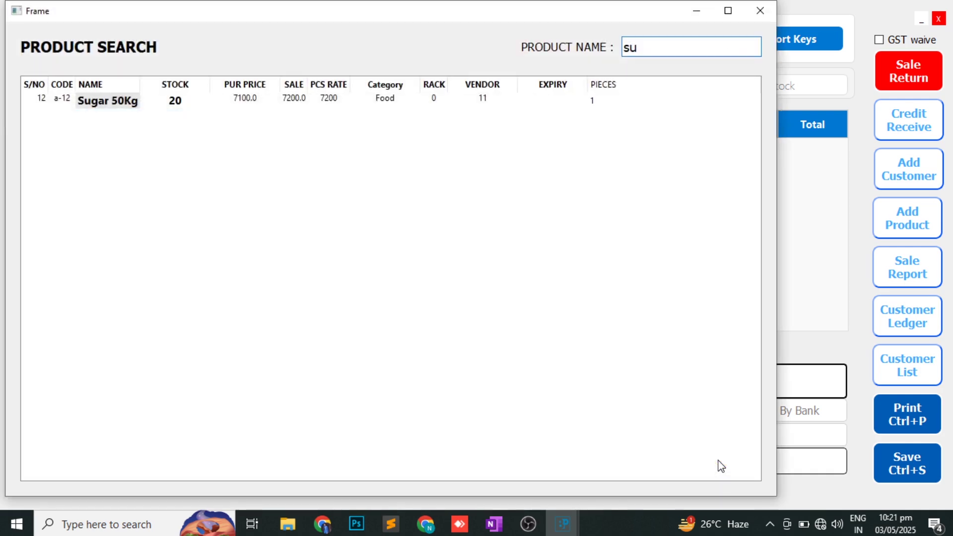
{"action": "key", "text": "Down"}
{"action": "key", "text": "Return"}
{"action": "type", "text": "2"}
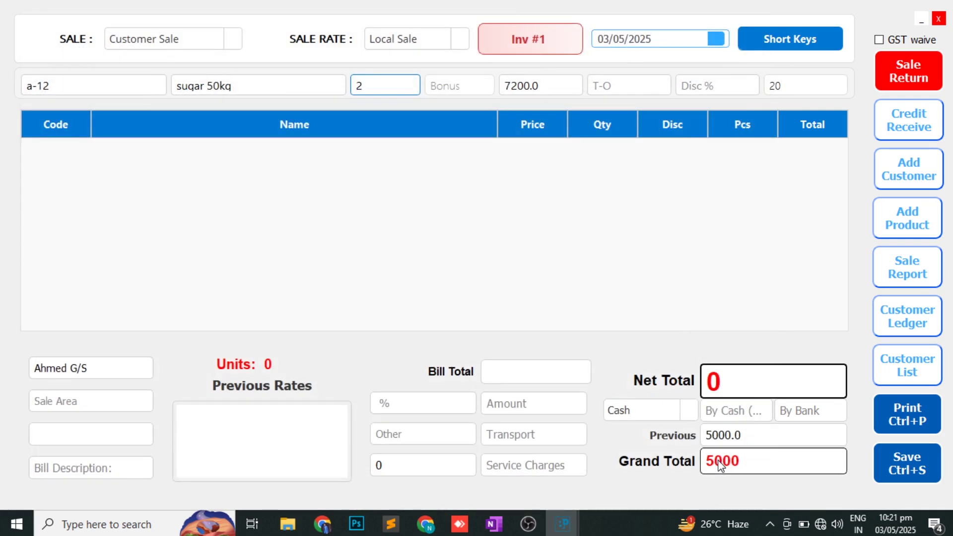
{"action": "key", "text": "Return"}
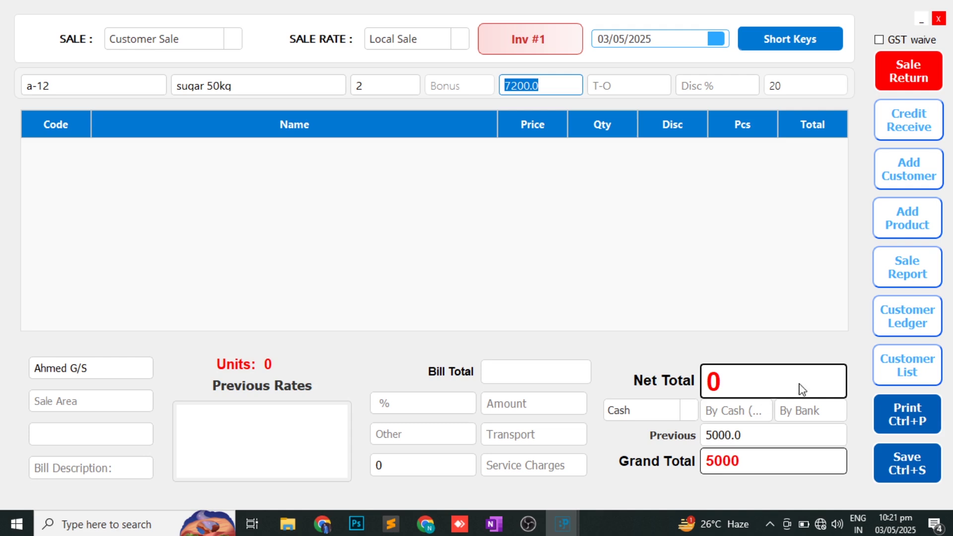
- Switch the sale rate to WholeSale, reload Sugar 50Kg, then clear the product name
{"action": "left_click", "coordinate": [429, 49]}
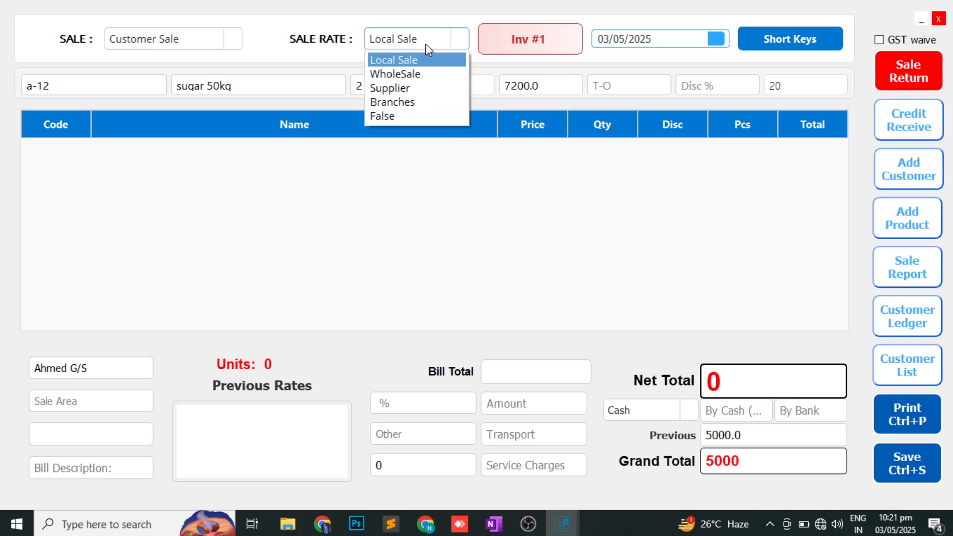
{"action": "left_click", "coordinate": [415, 74]}
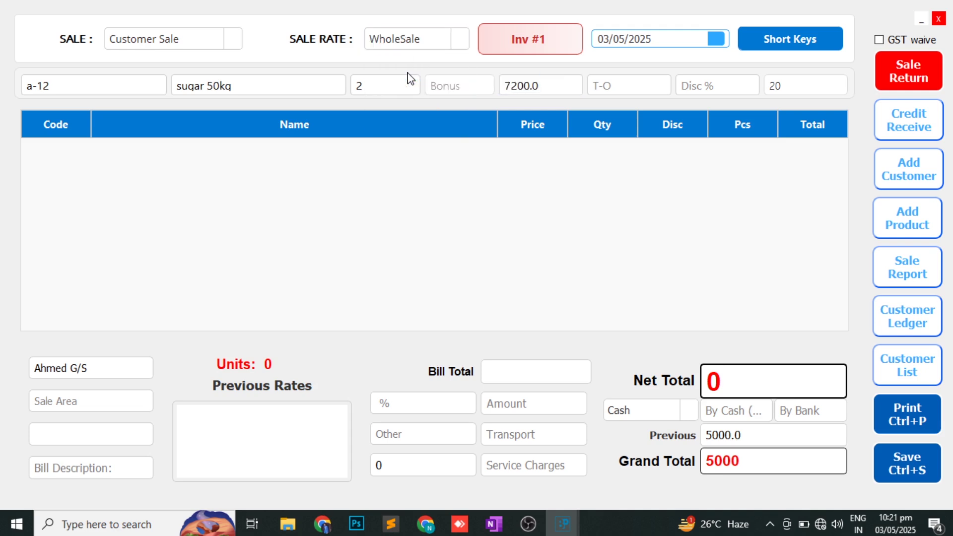
{"action": "left_click", "coordinate": [293, 88]}
{"action": "key", "text": "Return"}
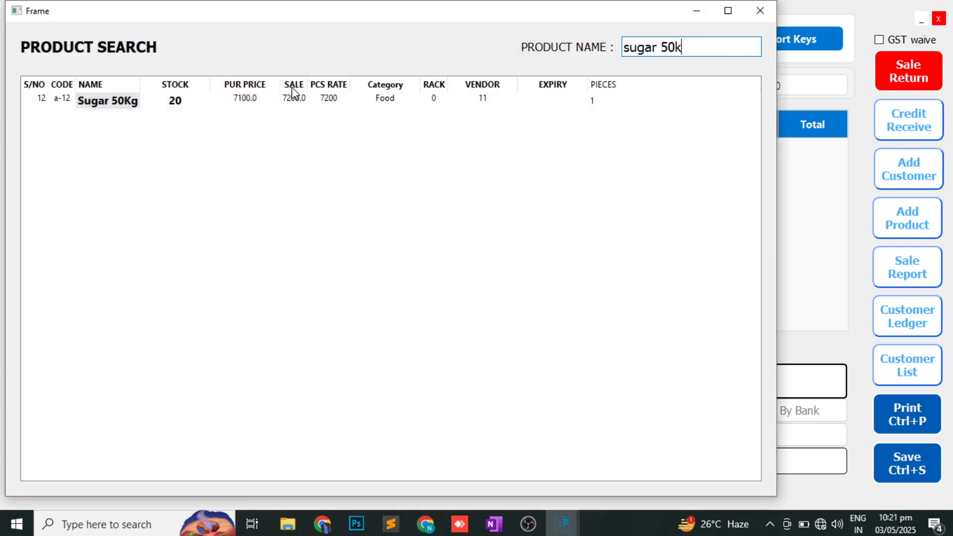
{"action": "key", "text": "Down"}
{"action": "key", "text": "Return"}
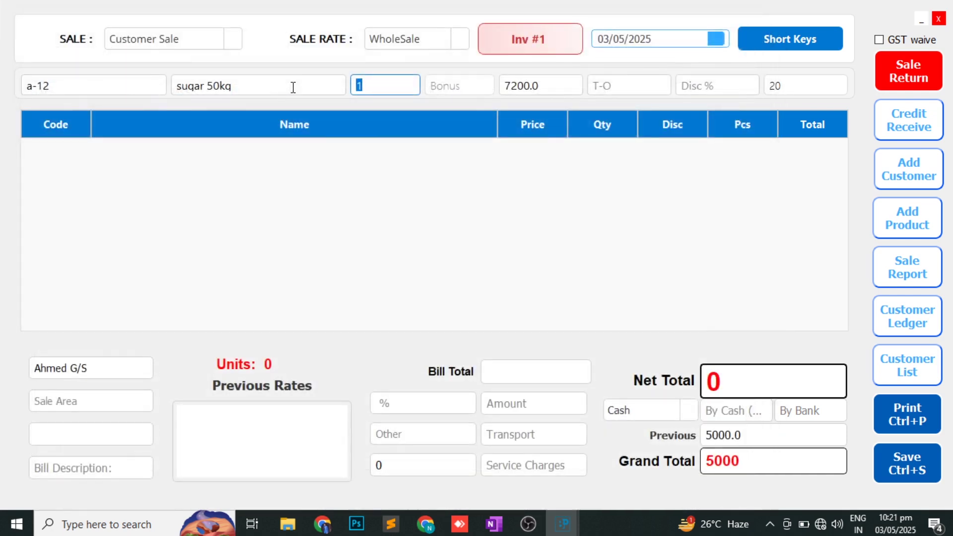
{"action": "left_click", "coordinate": [405, 39]}
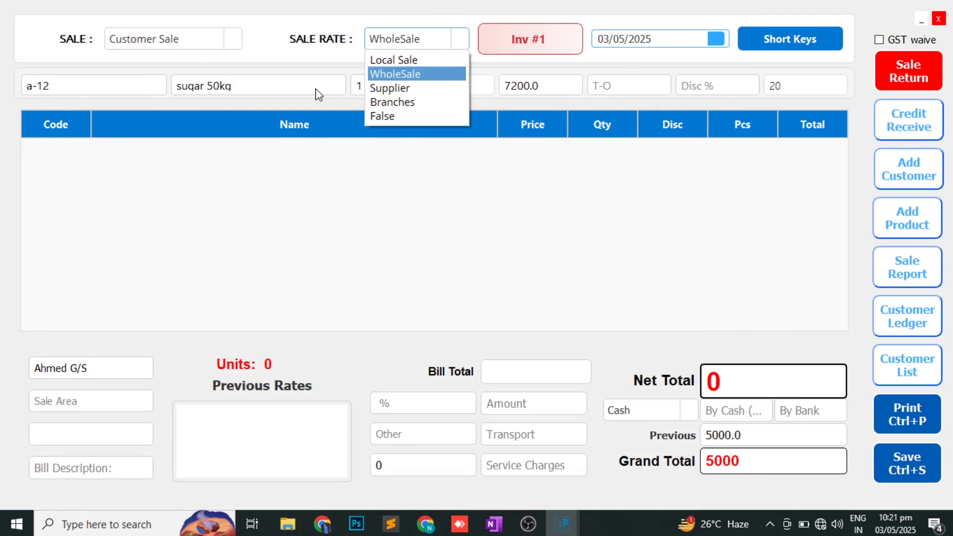
{"action": "left_click", "coordinate": [287, 97]}
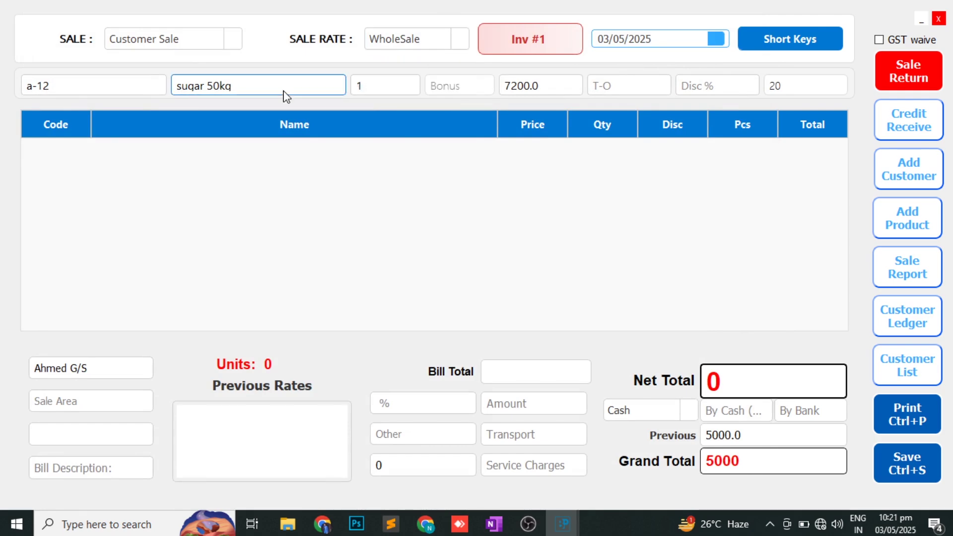
{"action": "key", "text": "Return"}
{"action": "key", "text": "BackSpace"}
{"action": "key", "text": "BackSpace"}
{"action": "key", "text": "BackSpace"}
{"action": "key", "text": "BackSpace"}
{"action": "key", "text": "BackSpace"}
{"action": "key", "text": "BackSpace"}
{"action": "key", "text": "BackSpace"}
{"action": "key", "text": "BackSpace"}
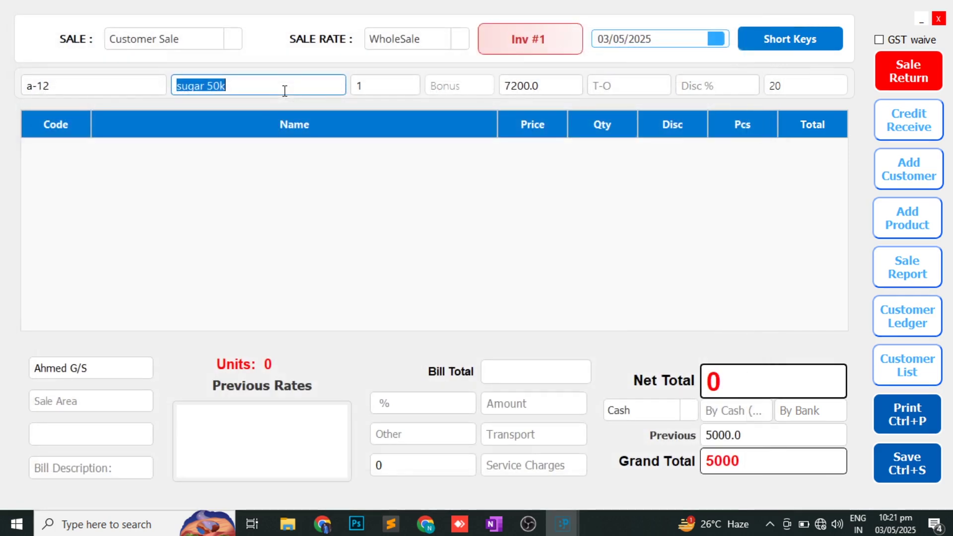
- Set the sale rate back to Local Sale and load Atta 20Kg at 1600
{"action": "type", "text": "at"}
{"action": "double_click", "coordinate": [285, 98]}
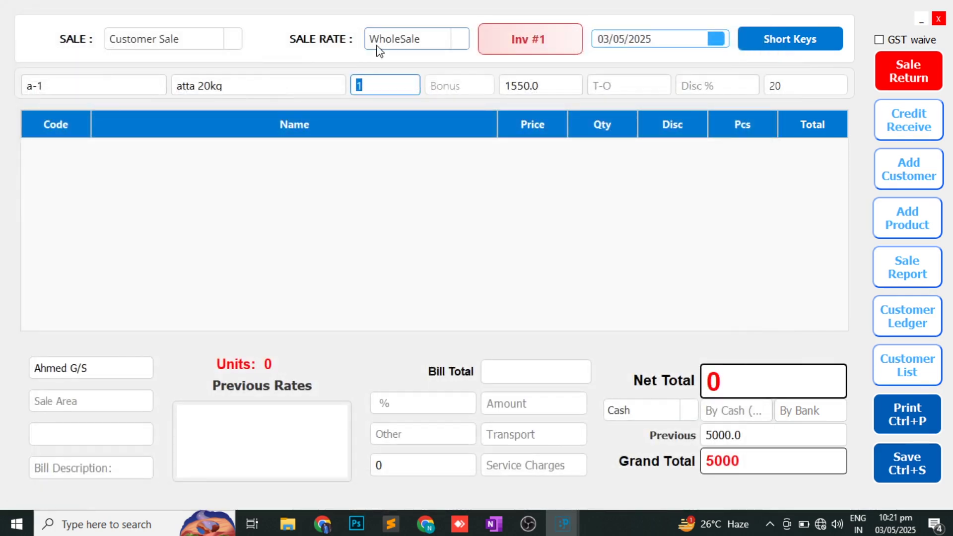
{"action": "left_click", "coordinate": [252, 94]}
{"action": "key", "text": "BackSpace"}
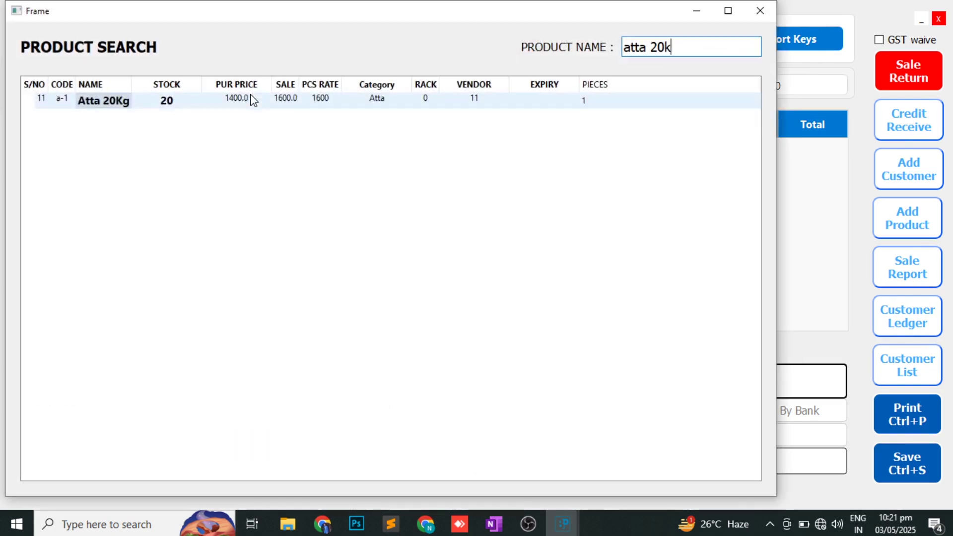
{"action": "double_click", "coordinate": [252, 98]}
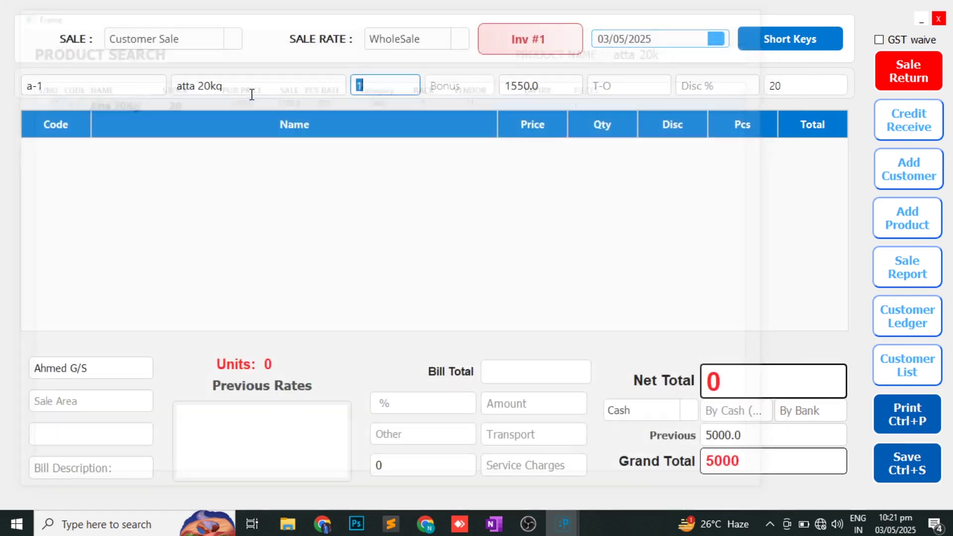
{"action": "left_click", "coordinate": [389, 40]}
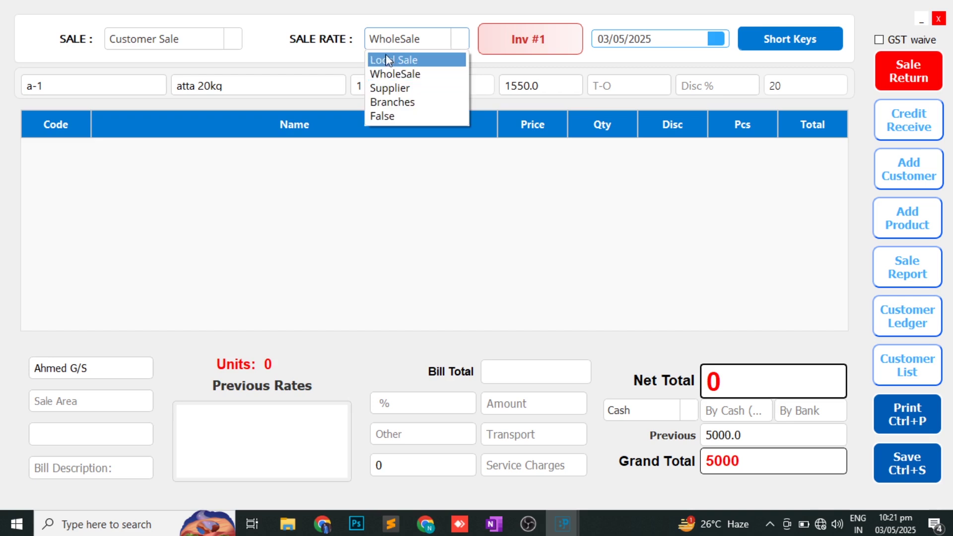
{"action": "left_click", "coordinate": [392, 61]}
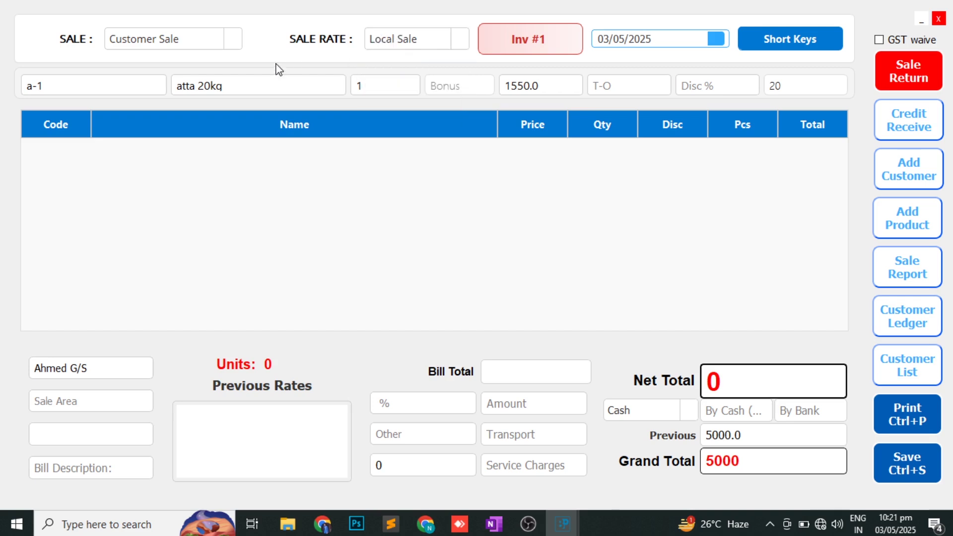
{"action": "left_click", "coordinate": [253, 87]}
{"action": "key", "text": "Down"}
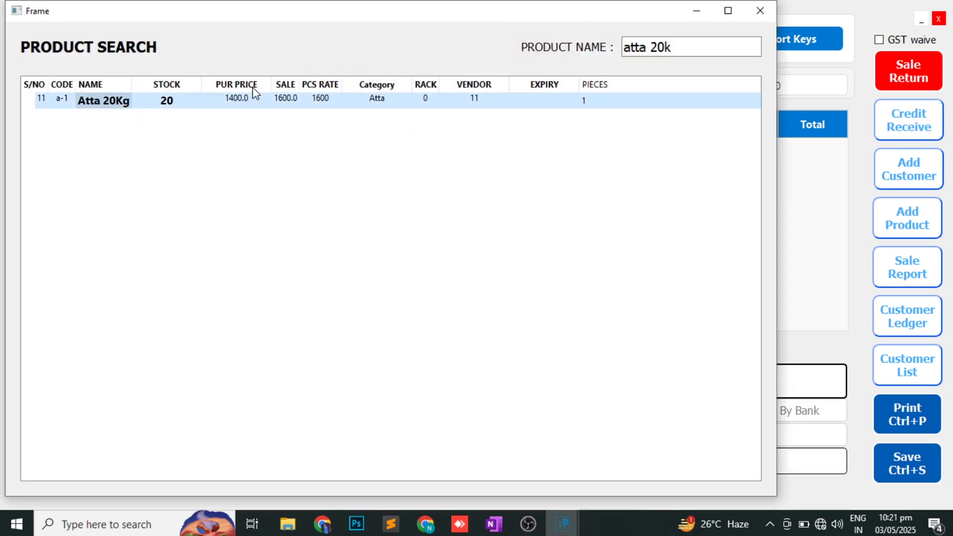
{"action": "key", "text": "Return"}
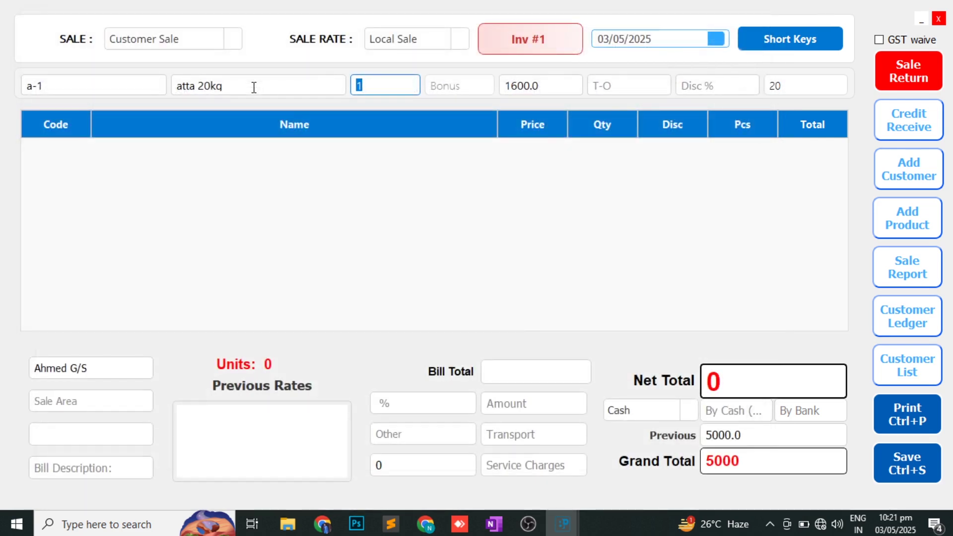
- Add Atta 20Kg and Sugar 50Kg lines to the invoice with quantity 2 each
{"action": "key", "text": "BackSpace"}
{"action": "type", "text": "2"}
{"action": "key", "text": "Return"}
{"action": "key", "text": "Return"}
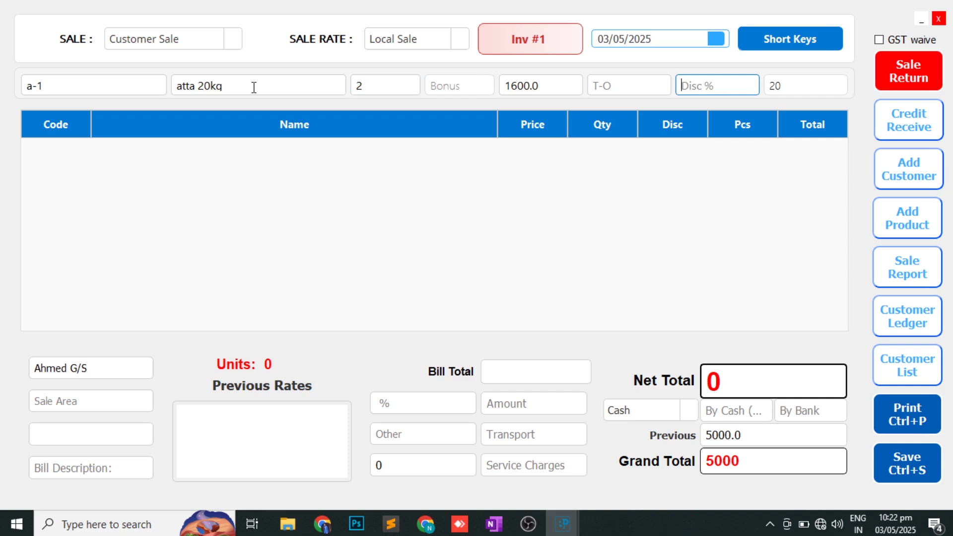
{"action": "key", "text": "Return"}
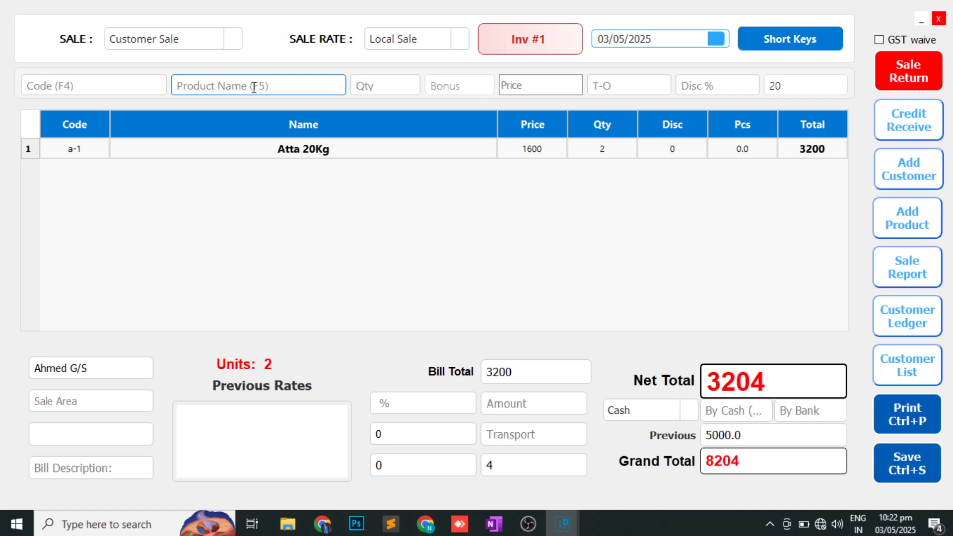
{"action": "type", "text": "a"}
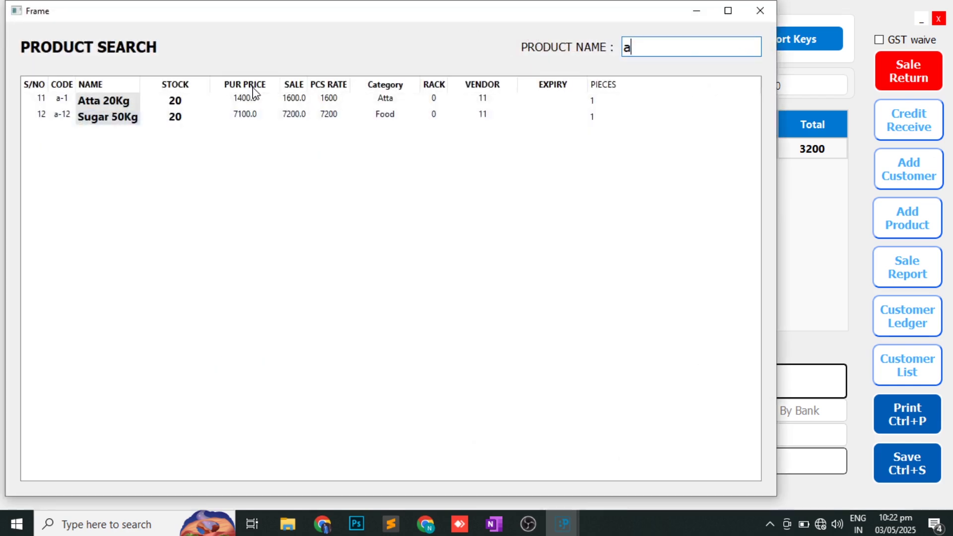
{"action": "key", "text": "Down"}
{"action": "key", "text": "Down"}
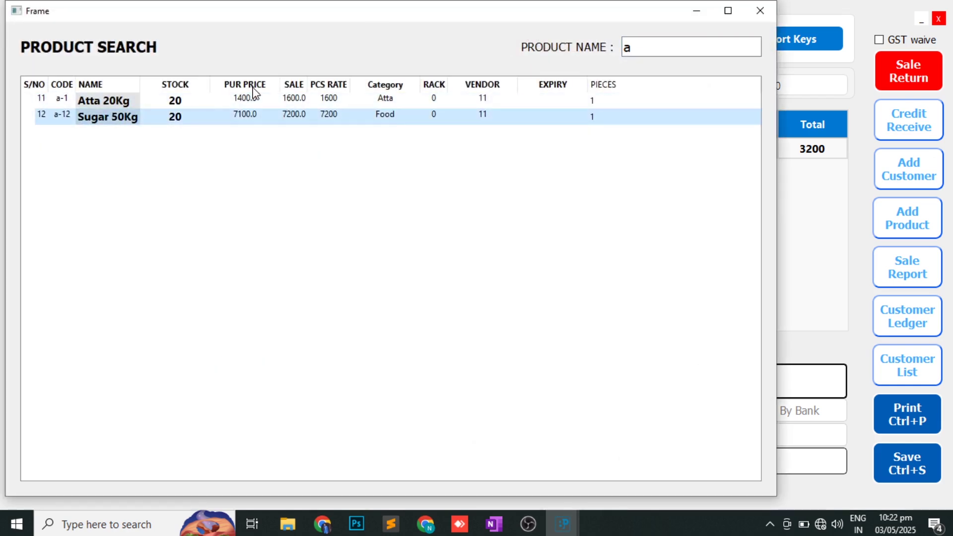
{"action": "key", "text": "Return"}
{"action": "type", "text": "2"}
{"action": "key", "text": "Return"}
{"action": "key", "text": "Return"}
{"action": "key", "text": "Return"}
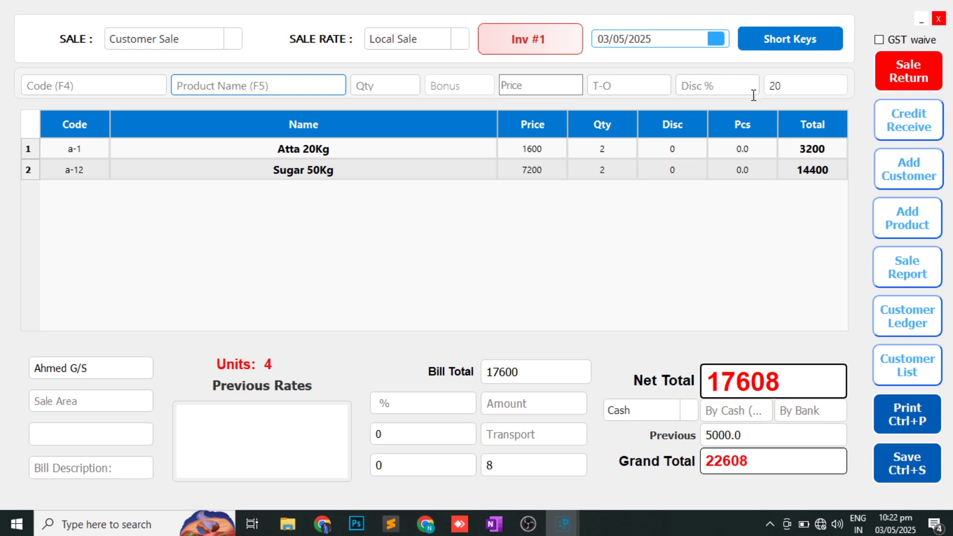
- Confirm the sale rate stays Local Sale and select the service charges value of 8
{"action": "left_click", "coordinate": [814, 176]}
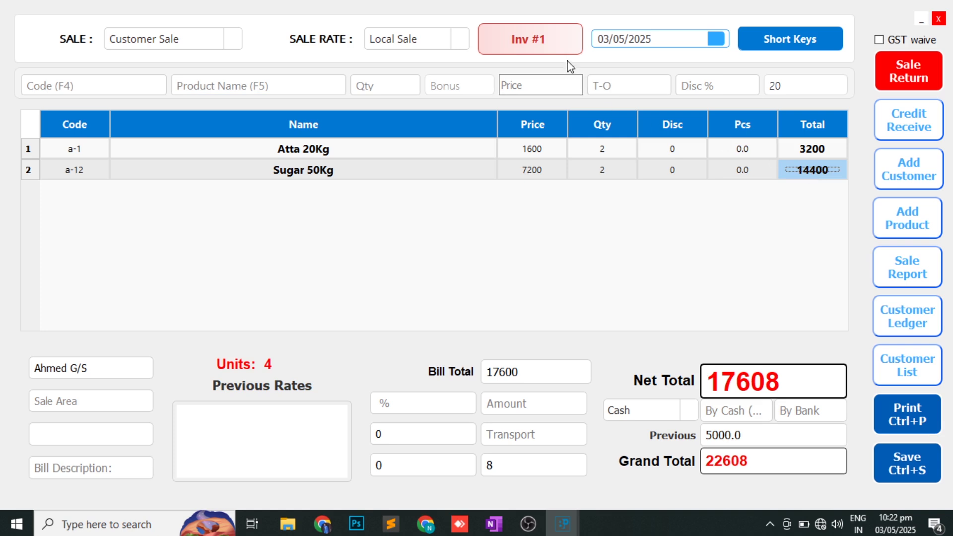
{"action": "left_click", "coordinate": [440, 41]}
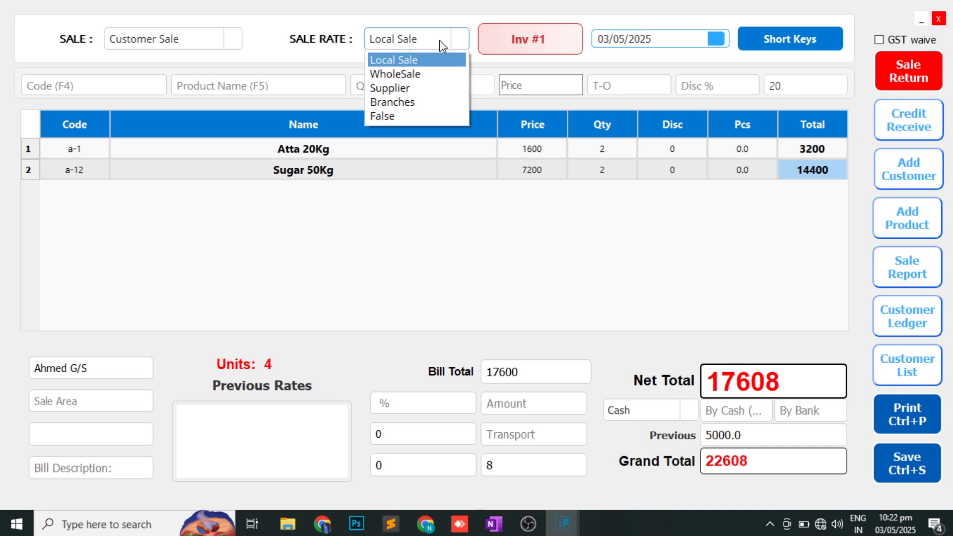
{"action": "left_click", "coordinate": [443, 46]}
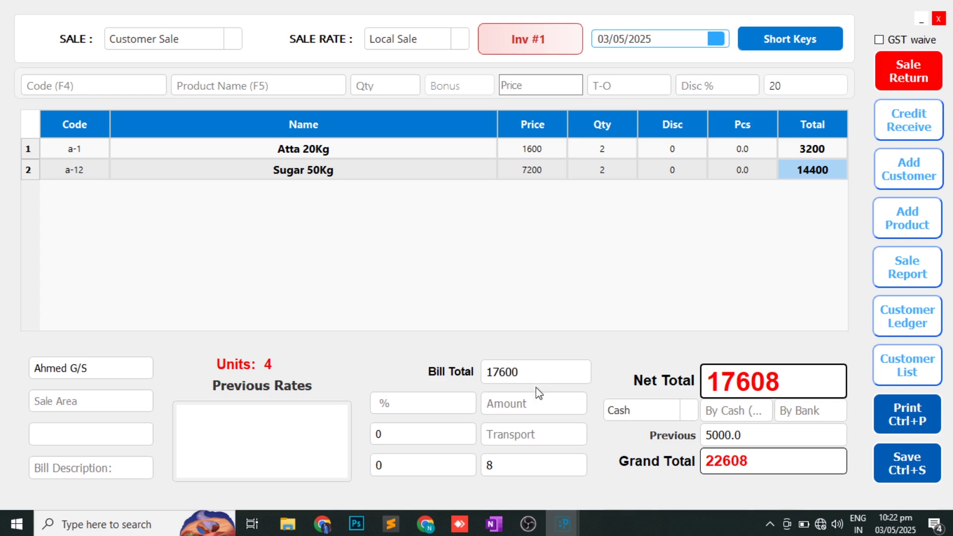
{"action": "left_click", "coordinate": [503, 469]}
{"action": "double_click", "coordinate": [503, 469]}
- Enter a 300 transport charge, then move through the discount and cash payment fields
{"action": "left_click", "coordinate": [515, 434]}
{"action": "type", "text": "300"}
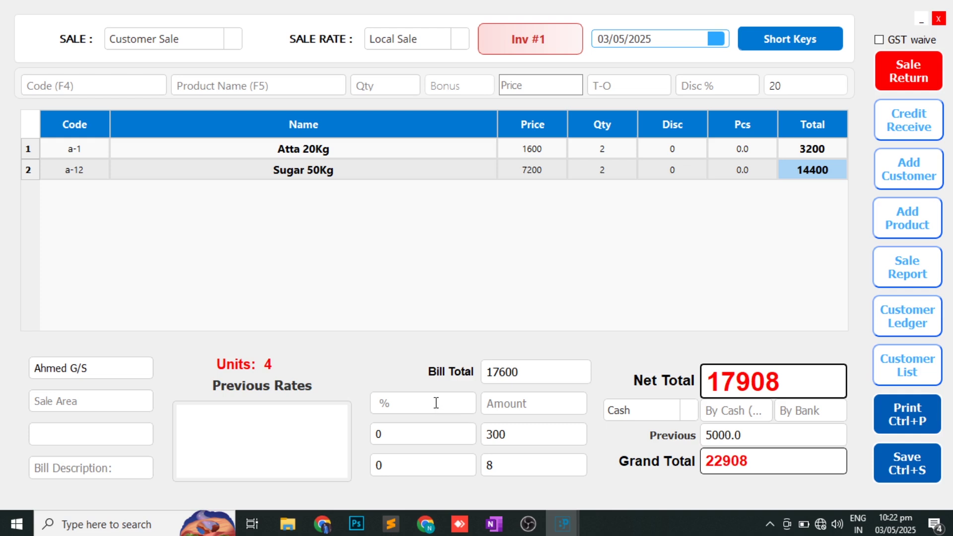
{"action": "left_click", "coordinate": [519, 409]}
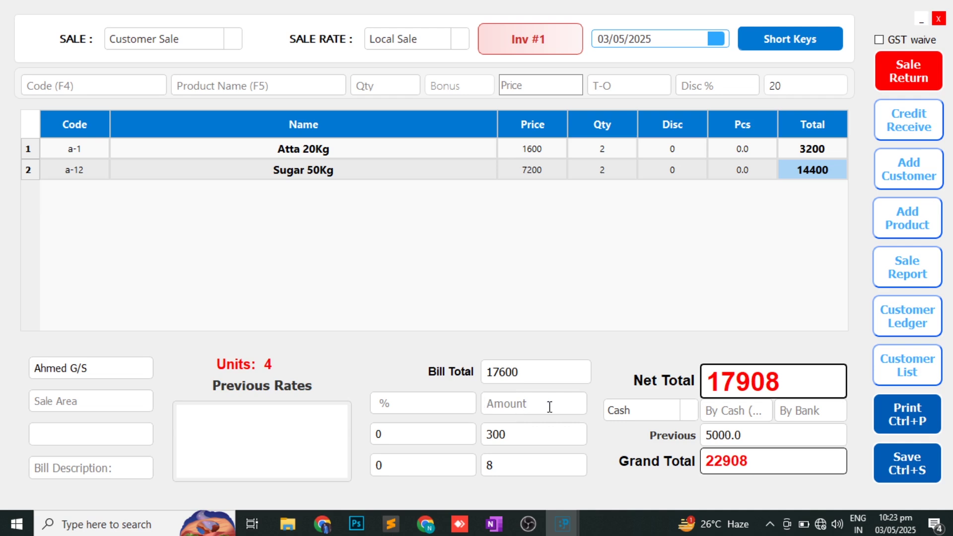
{"action": "left_click", "coordinate": [736, 416]}
- Save the invoice and set Ahmed G/S as customer on the new invoice
{"action": "key", "text": "ctrl+s"}
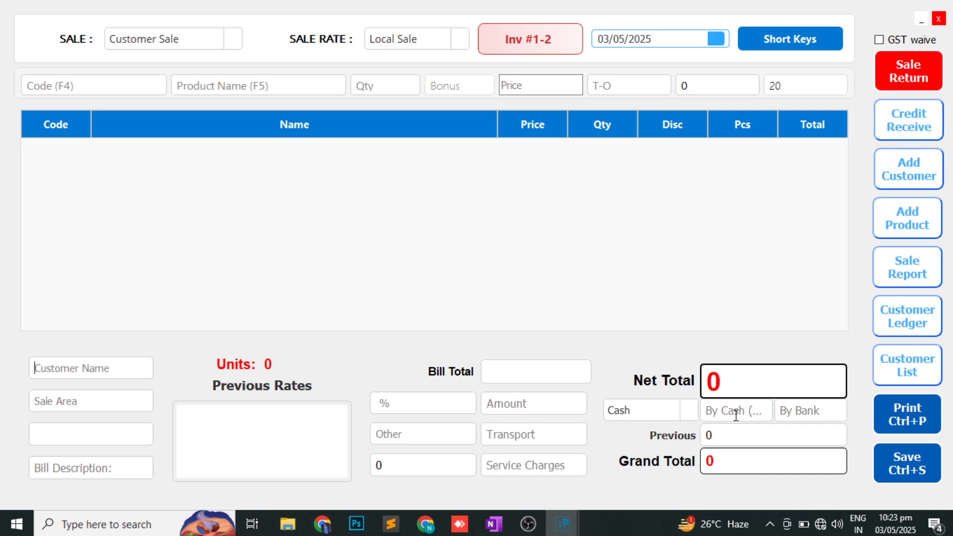
{"action": "type", "text": "g"}
{"action": "key", "text": "Down"}
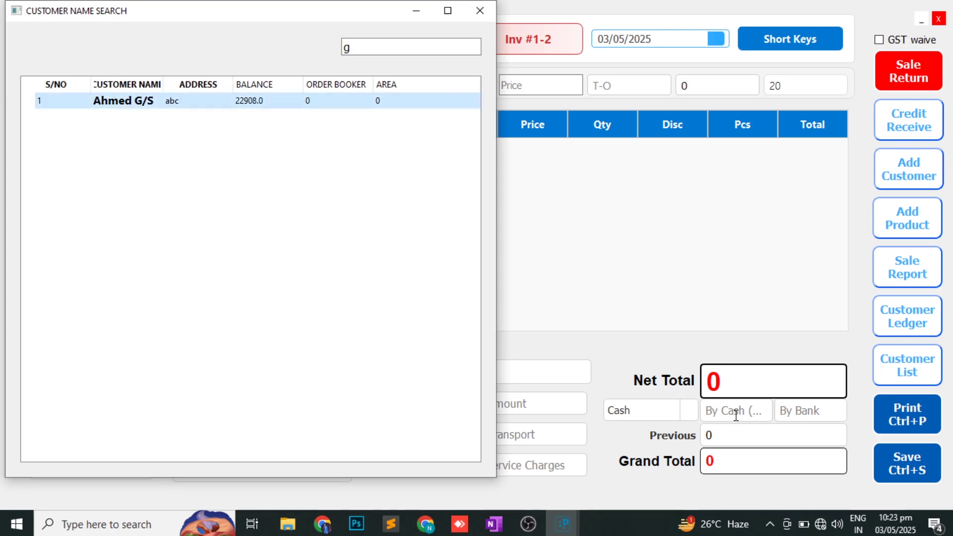
{"action": "key", "text": "Return"}
- Load Sugar 50Kg and review earlier invoice 11's sale details at the 7200 rate
{"action": "type", "text": "su"}
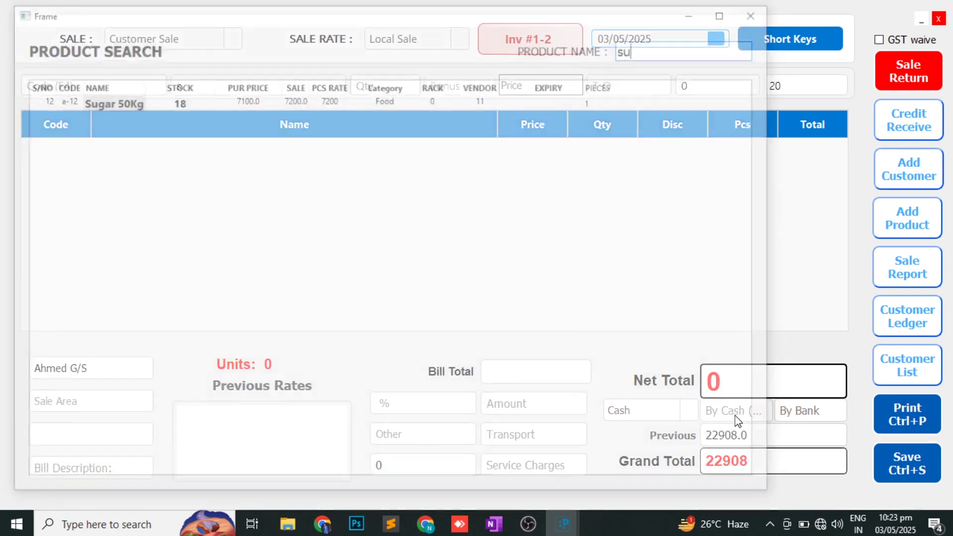
{"action": "key", "text": "Down"}
{"action": "key", "text": "Return"}
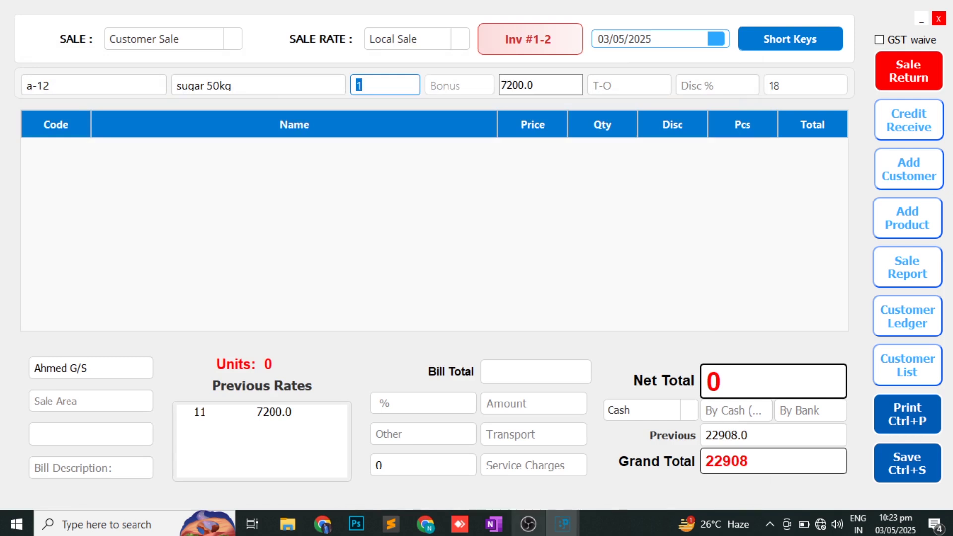
{"action": "left_click", "coordinate": [285, 416]}
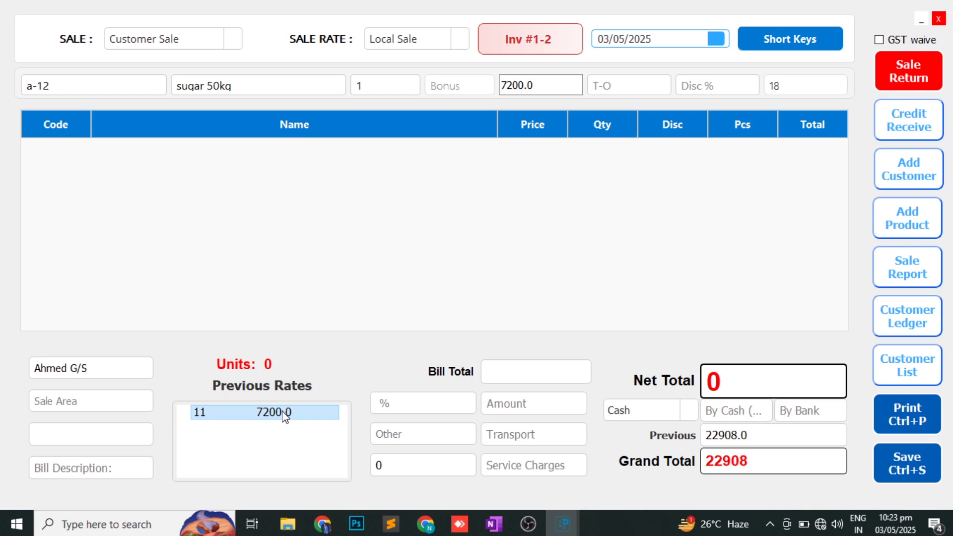
{"action": "double_click", "coordinate": [285, 414]}
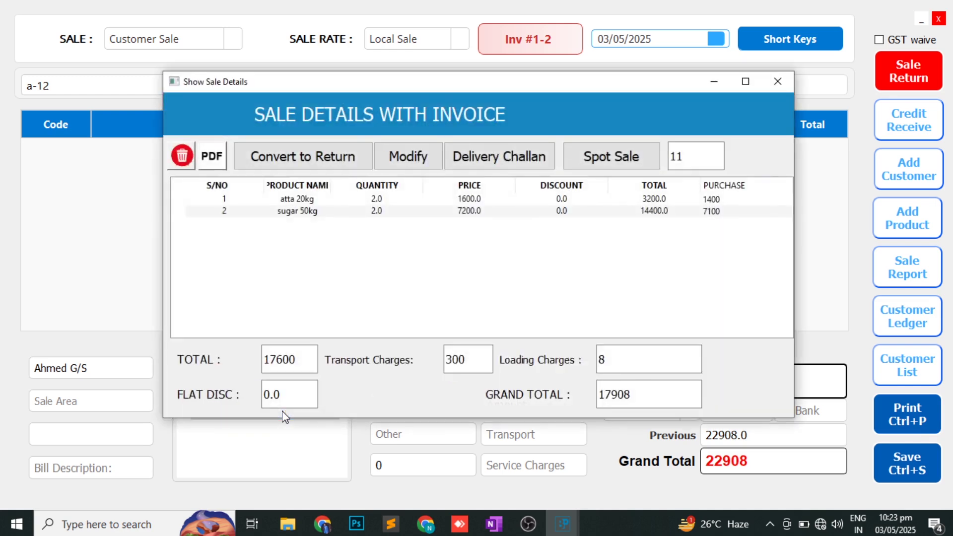
{"action": "left_click", "coordinate": [779, 84]}
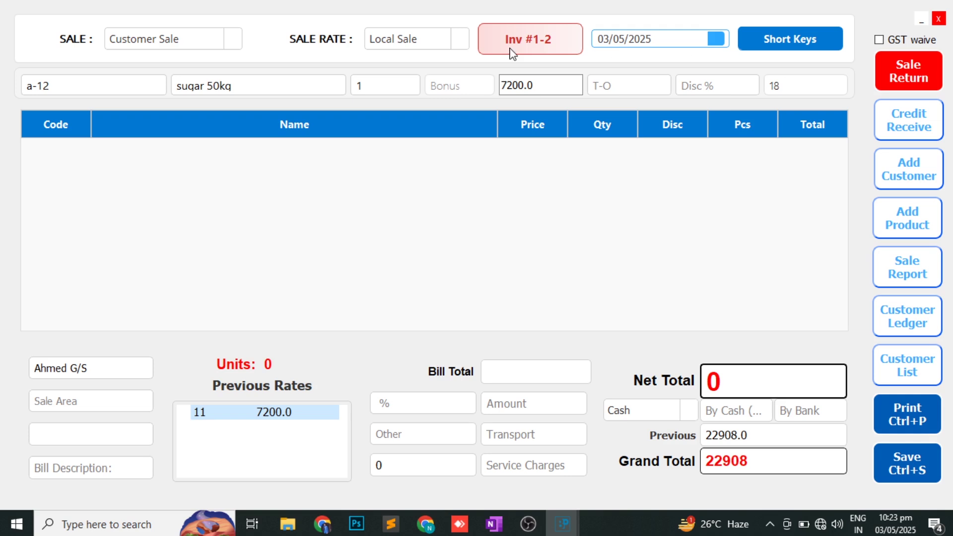
- Replace the customer with Ikram Cash And Carry
{"action": "left_click", "coordinate": [106, 373]}
{"action": "key", "text": "ctrl+a"}
{"action": "type", "text": "ik"}
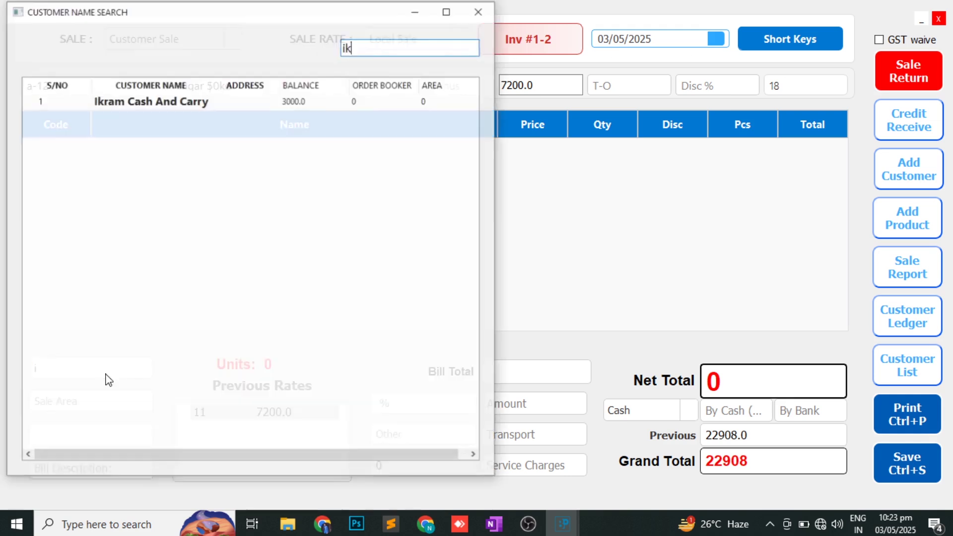
{"action": "key", "text": "Down"}
{"action": "key", "text": "Return"}
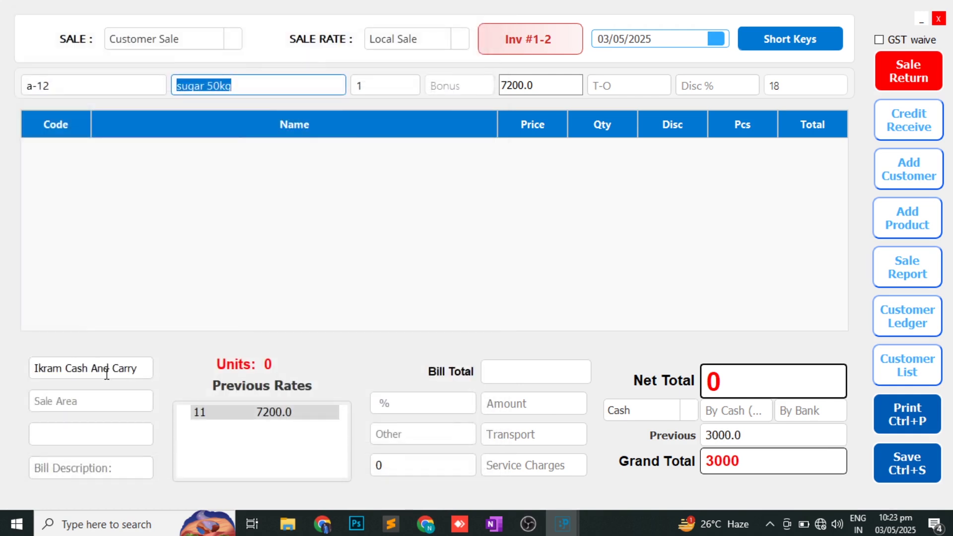
- Load Oil into the entry line, correcting a mistyped quantity along the way
{"action": "type", "text": "oi"}
{"action": "key", "text": "Down"}
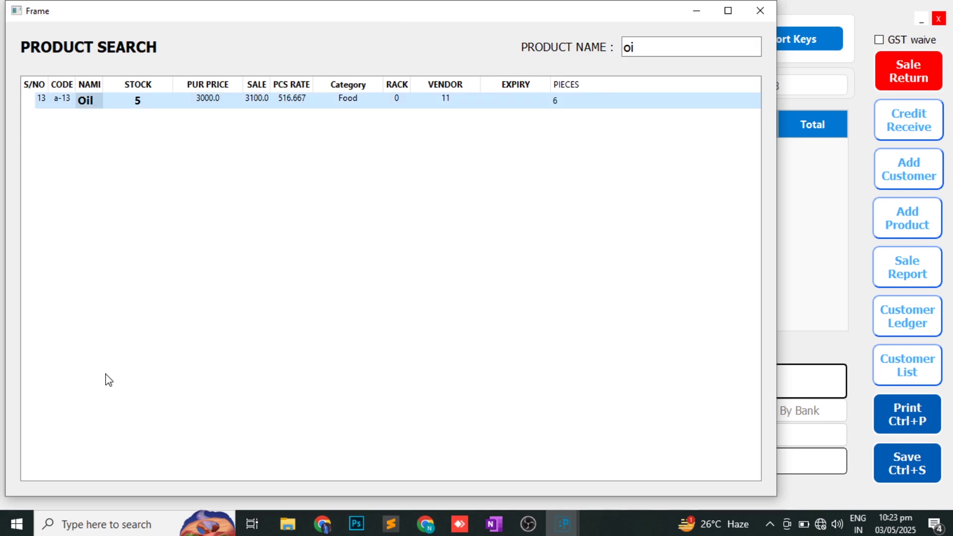
{"action": "key", "text": "Return"}
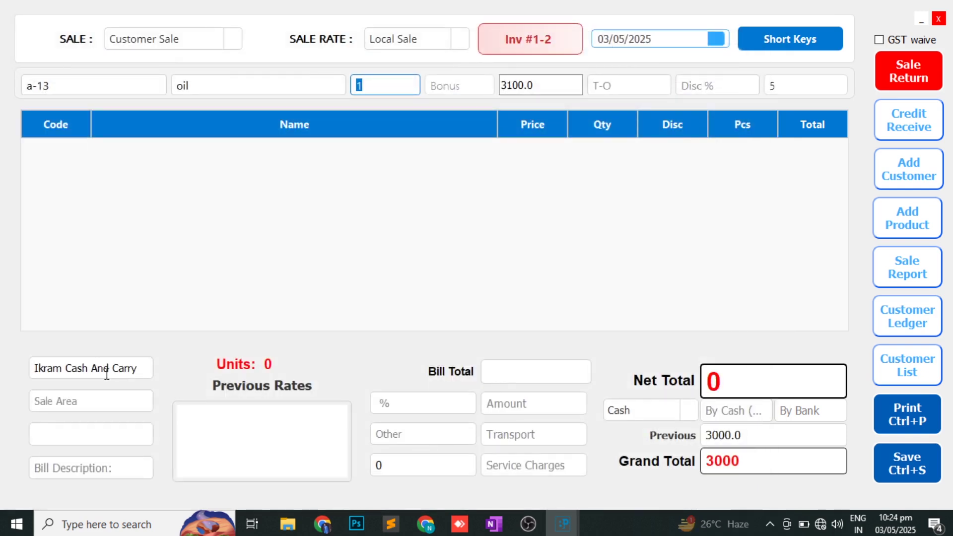
{"action": "type", "text": "12"}
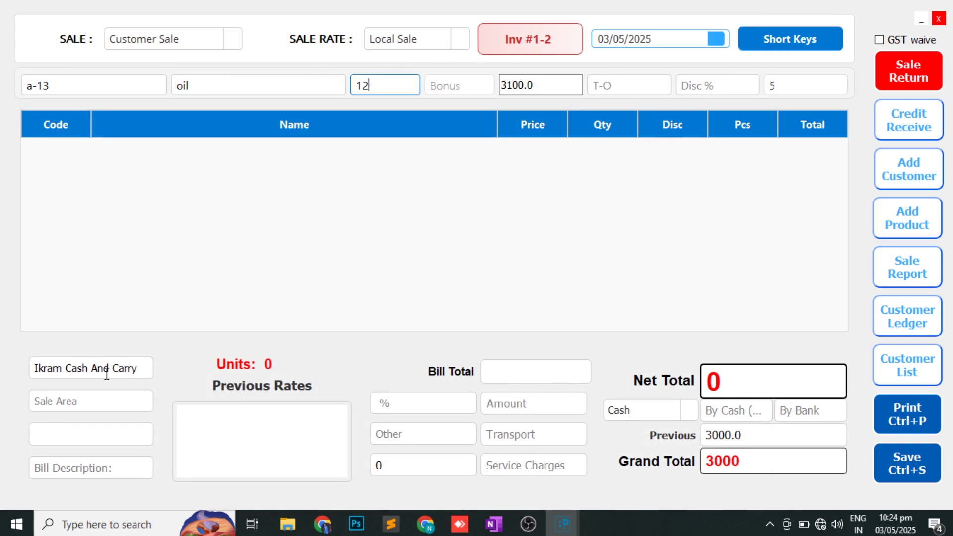
{"action": "key", "text": "BackSpace"}
{"action": "key", "text": "BackSpace"}
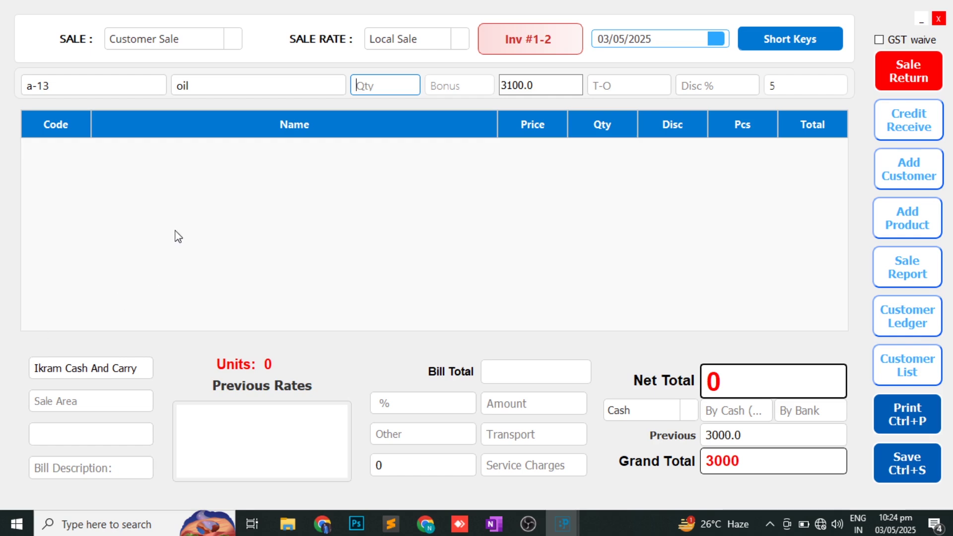
{"action": "left_click", "coordinate": [212, 85]}
{"action": "key", "text": "BackSpace"}
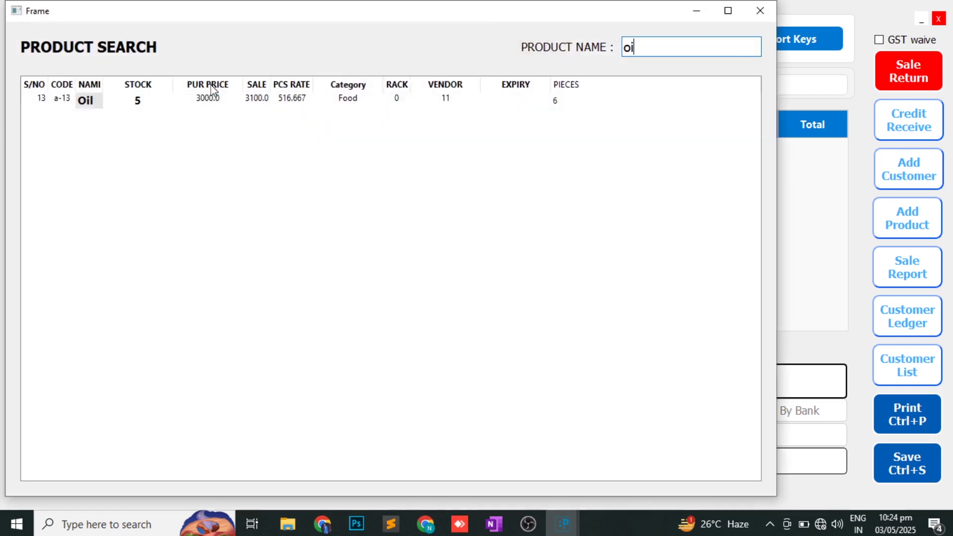
{"action": "double_click", "coordinate": [550, 102]}
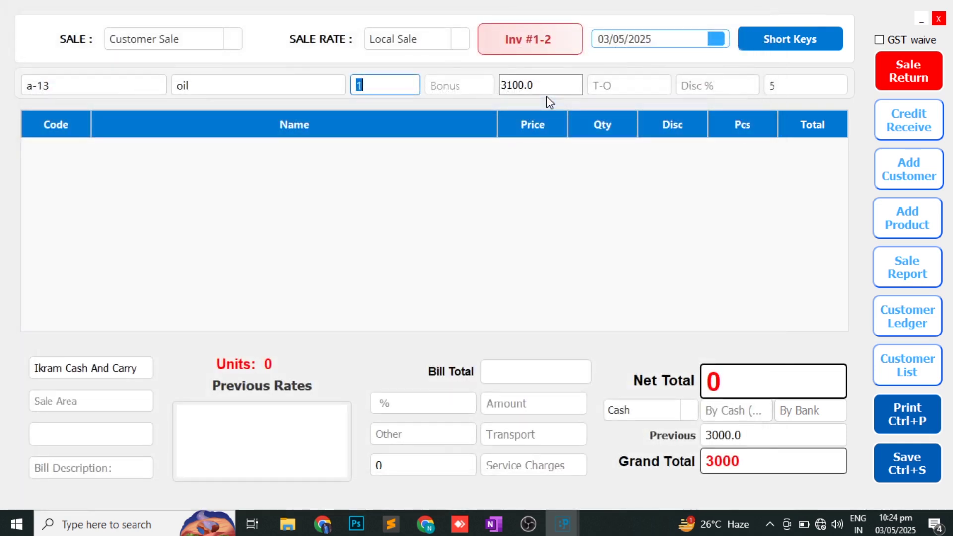
- Enter oil quantity .4, add the line, and save the invoice at net 2067
{"action": "left_click", "coordinate": [378, 85]}
{"action": "type", "text": ".3"}
{"action": "key", "text": "BackSpace"}
{"action": "key", "text": "BackSpace"}
{"action": "key", "text": "BackSpace"}
{"action": "type", "text": ".4"}
{"action": "key", "text": "Return"}
{"action": "key", "text": "Return"}
{"action": "key", "text": "Return"}
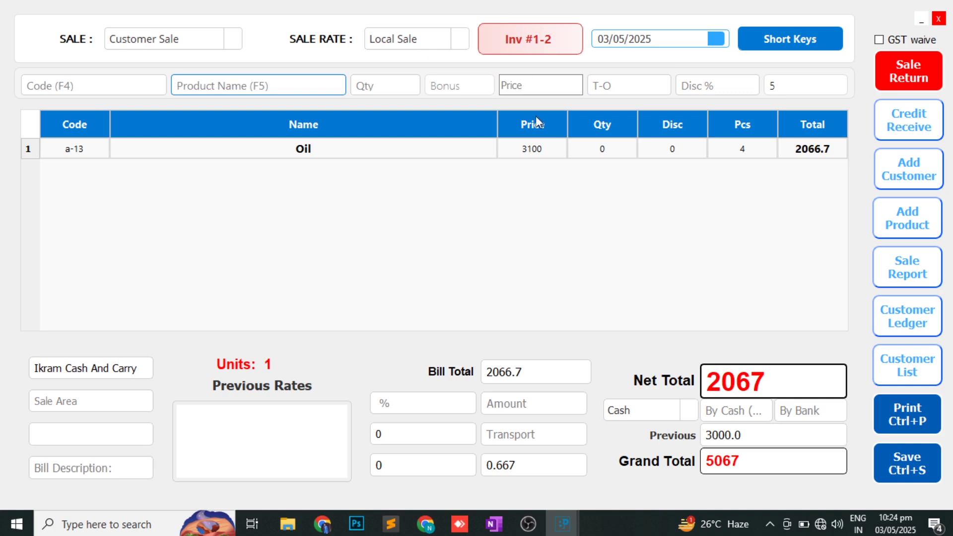
{"action": "left_click", "coordinate": [531, 148]}
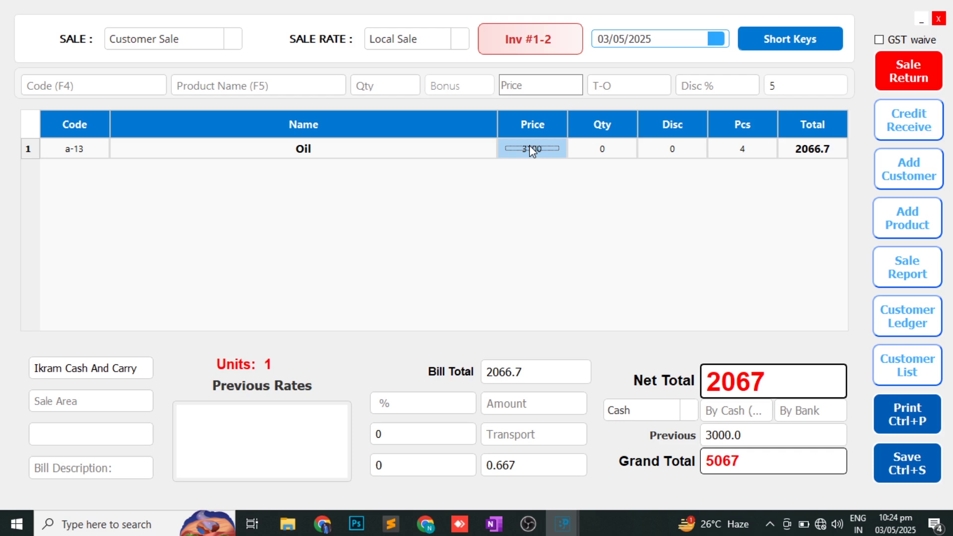
{"action": "key", "text": "ctrl+s"}
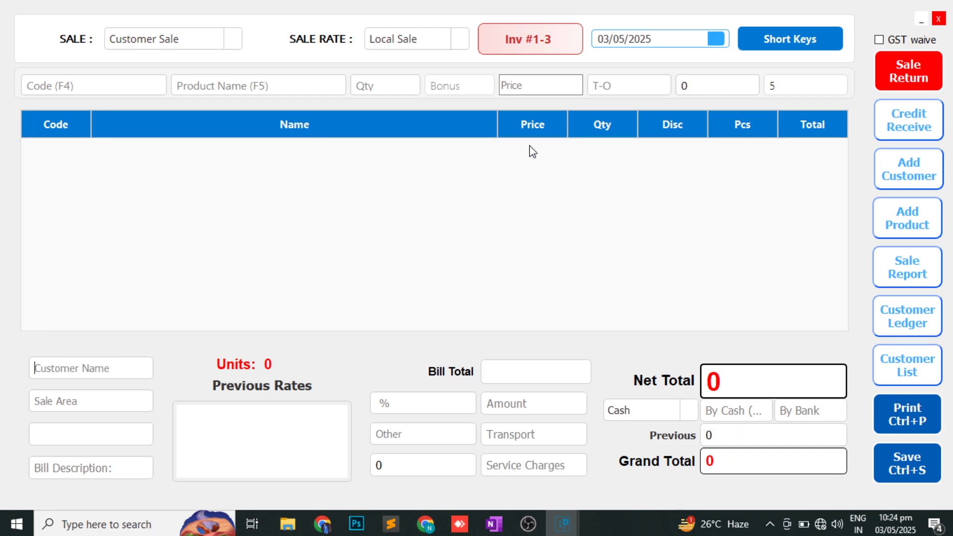
- Mark SALE REPORT with a red tick in OneNote and return to BPOS
{"action": "key", "text": "alt+Tab"}
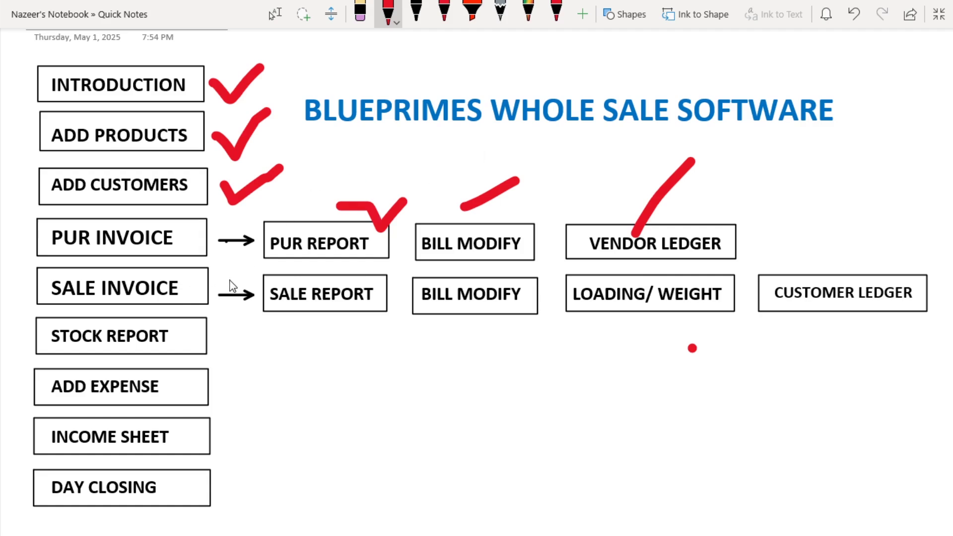
{"action": "left_click_drag", "start_coordinate": [226, 278], "coordinate": [250, 283]}
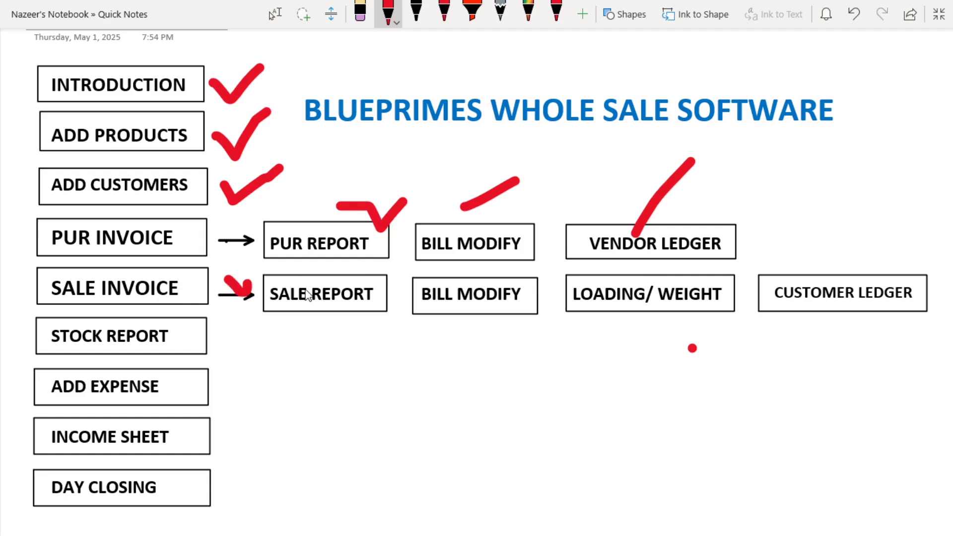
{"action": "left_click", "coordinate": [338, 285]}
{"action": "key", "text": "alt+Tab"}
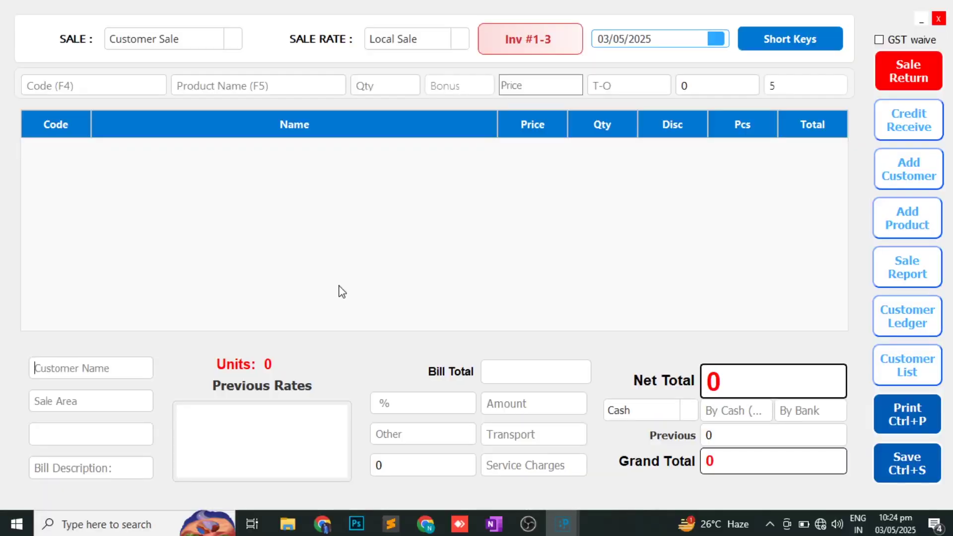
{"action": "left_click", "coordinate": [908, 267]}
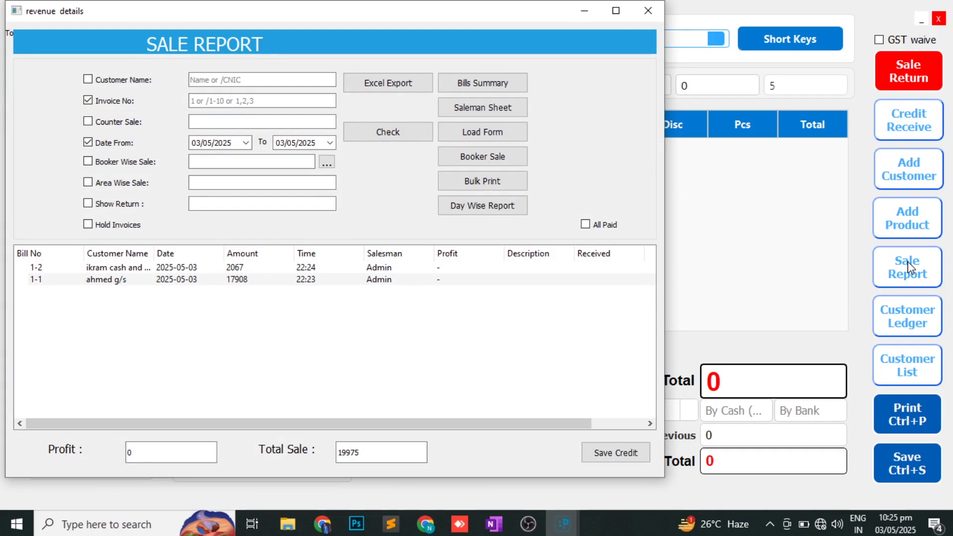
{"action": "left_click", "coordinate": [659, 19]}
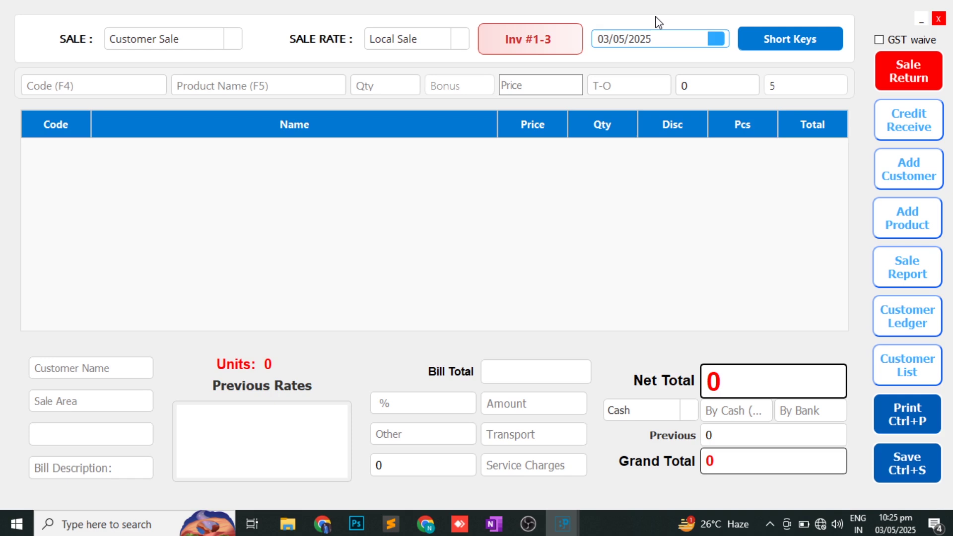
- Select Ahmed G/S as the customer for the new sale invoice
{"action": "left_click", "coordinate": [80, 367]}
{"action": "type", "text": "a"}
{"action": "key", "text": "Down"}
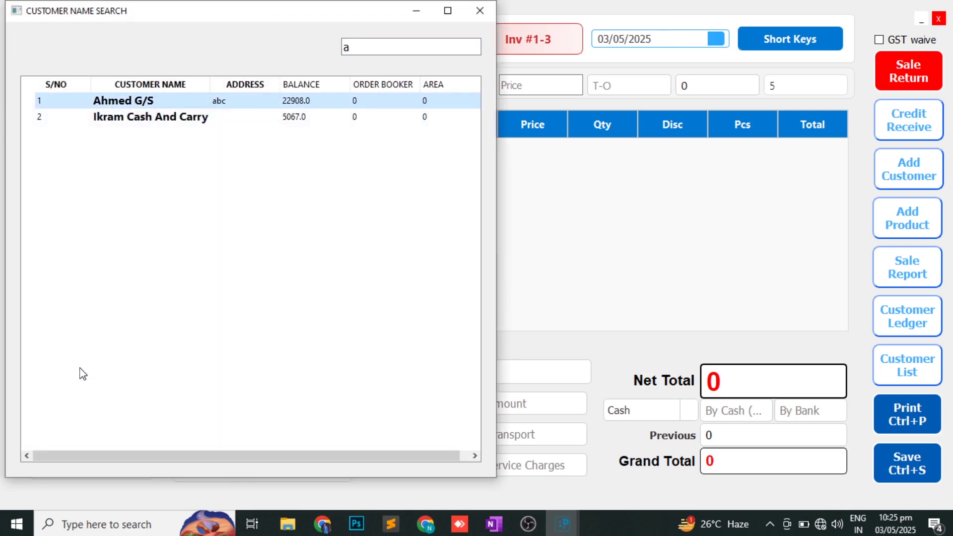
{"action": "key", "text": "Return"}
- Add one Atta 20Kg at 1600 to the bill and bring up the print-type choices
{"action": "type", "text": "a"}
{"action": "key", "text": "Down"}
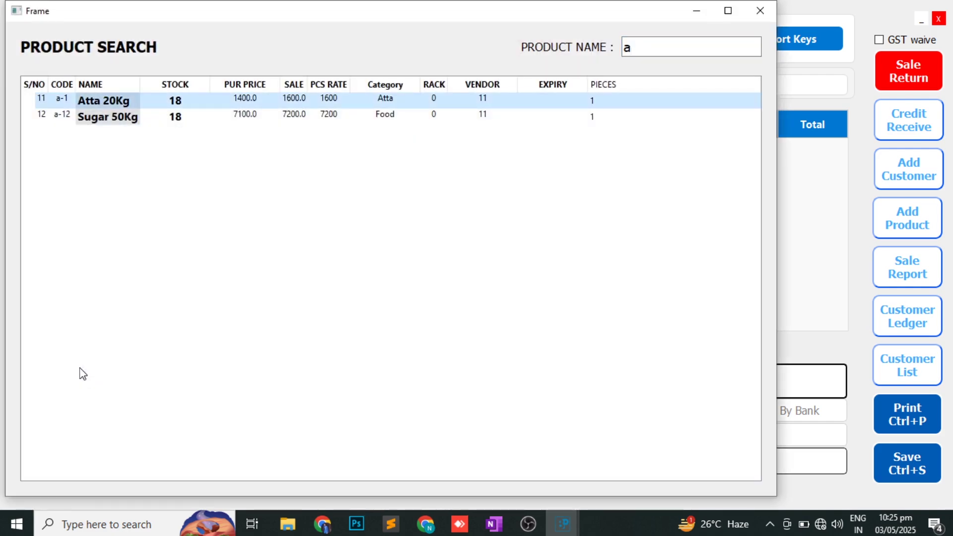
{"action": "key", "text": "Return"}
{"action": "key", "text": "Return"}
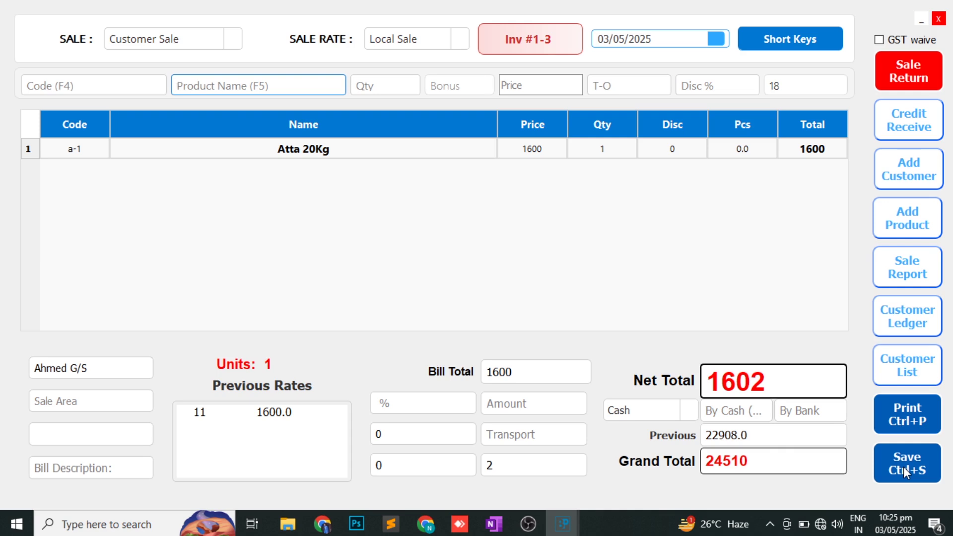
{"action": "left_click", "coordinate": [912, 413]}
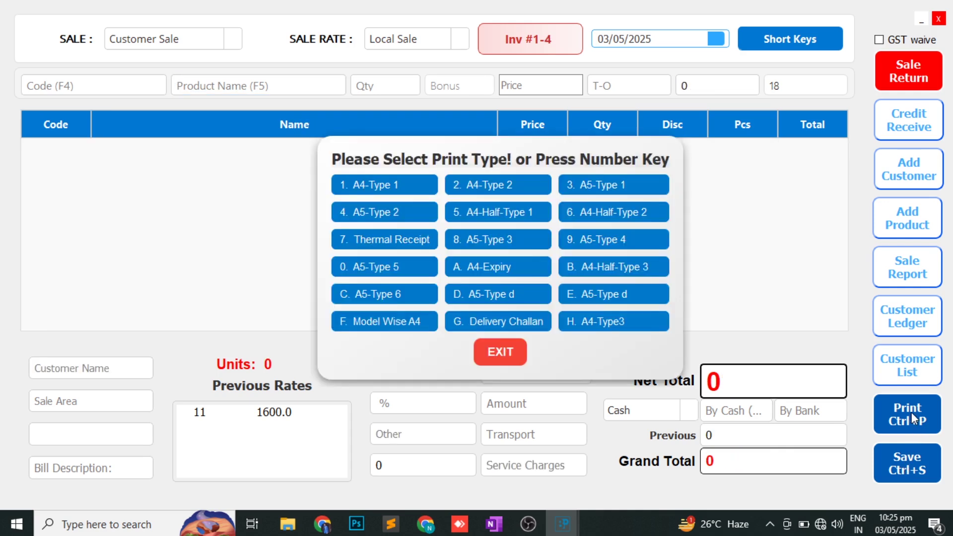
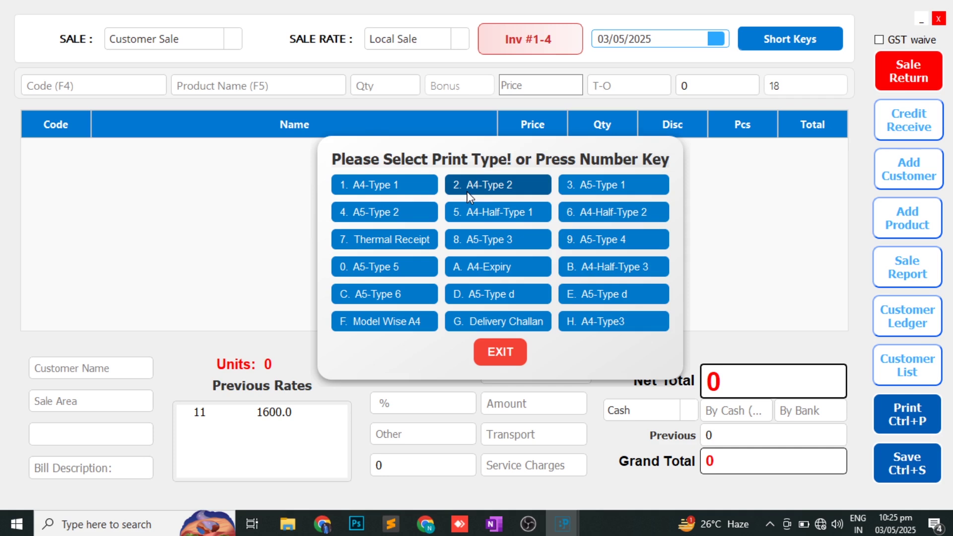
- Output invoice 1-3 as an A4 Type 1 PDF, view it in Foxit Reader, then close it
{"action": "left_click", "coordinate": [396, 193]}
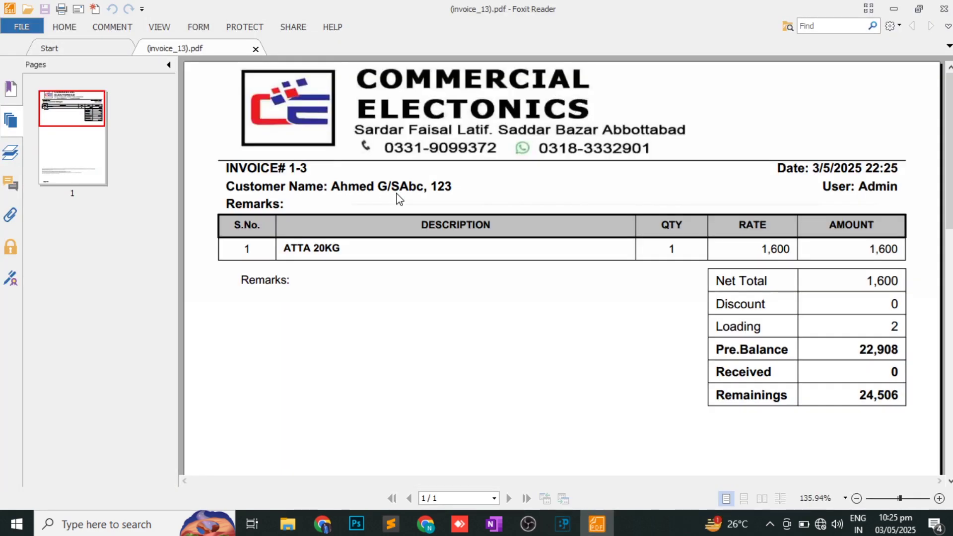
{"action": "left_click", "coordinate": [944, 9]}
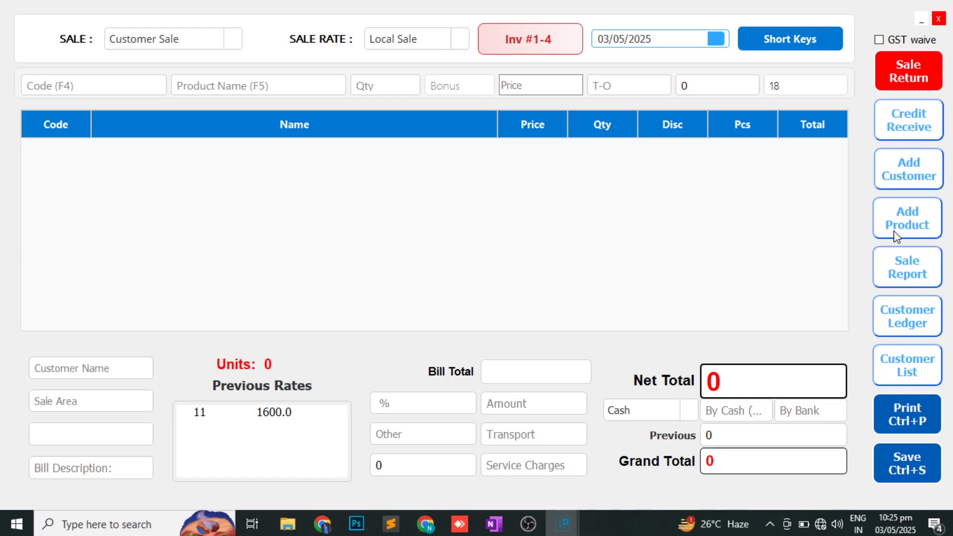
- Load the day's bills in the Sale Report, noting total sale 21577 and profit 1177.367
{"action": "left_click", "coordinate": [899, 267]}
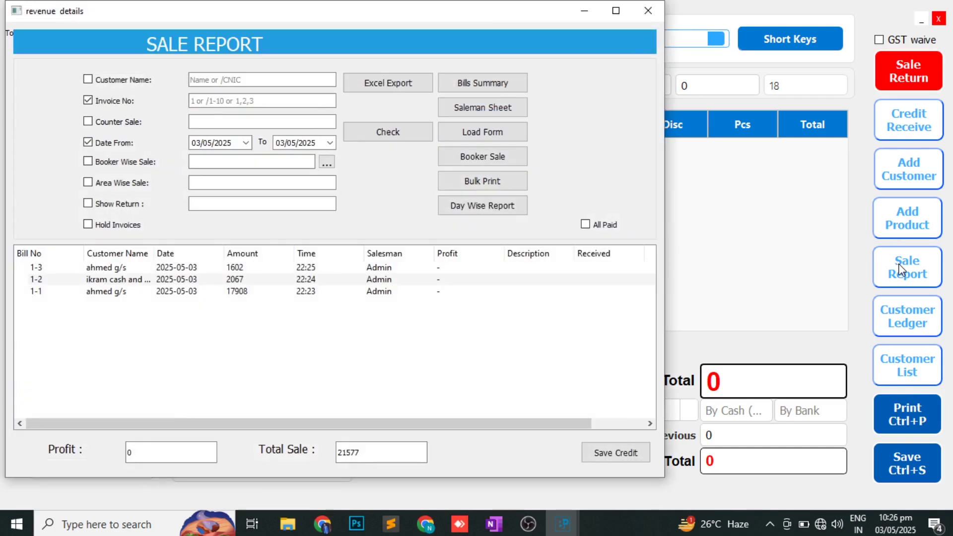
{"action": "left_click", "coordinate": [391, 138]}
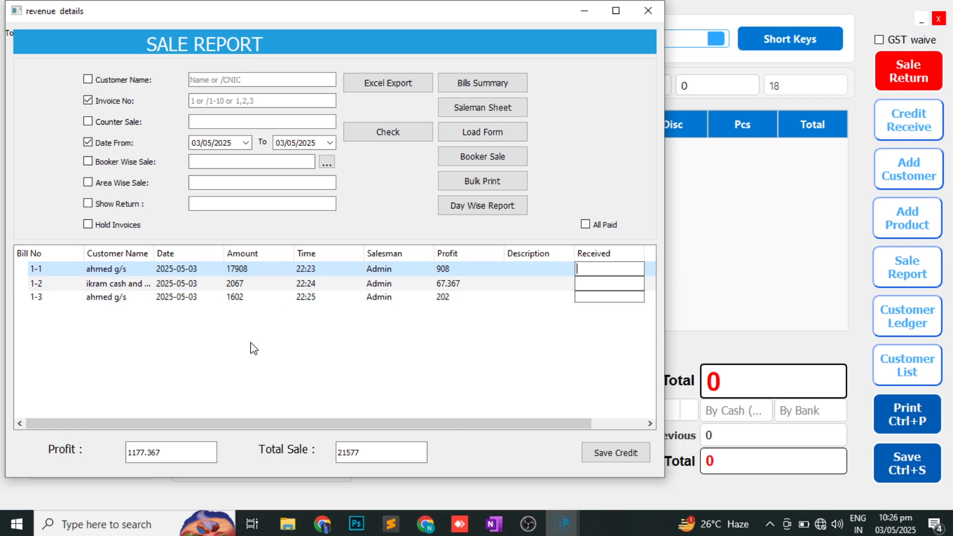
{"action": "double_click", "coordinate": [353, 453]}
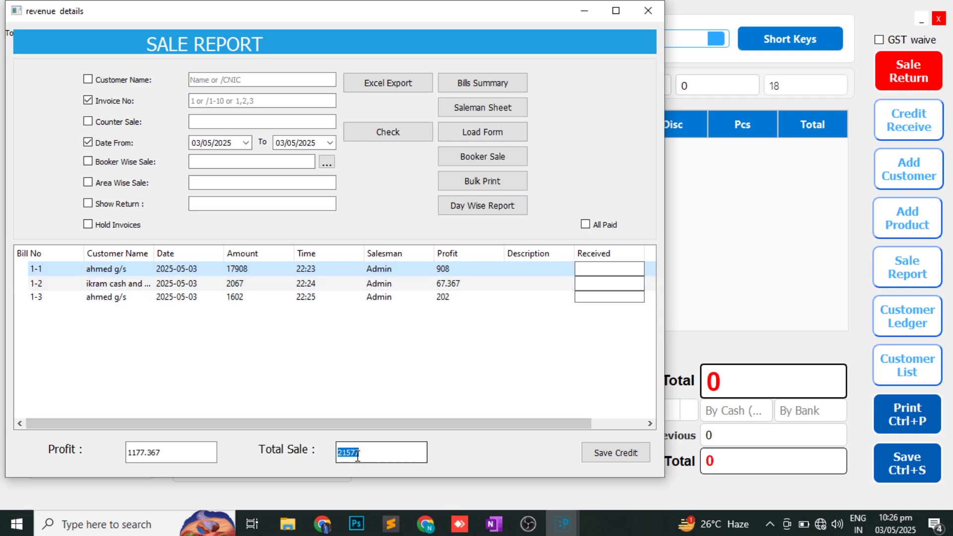
{"action": "double_click", "coordinate": [190, 454]}
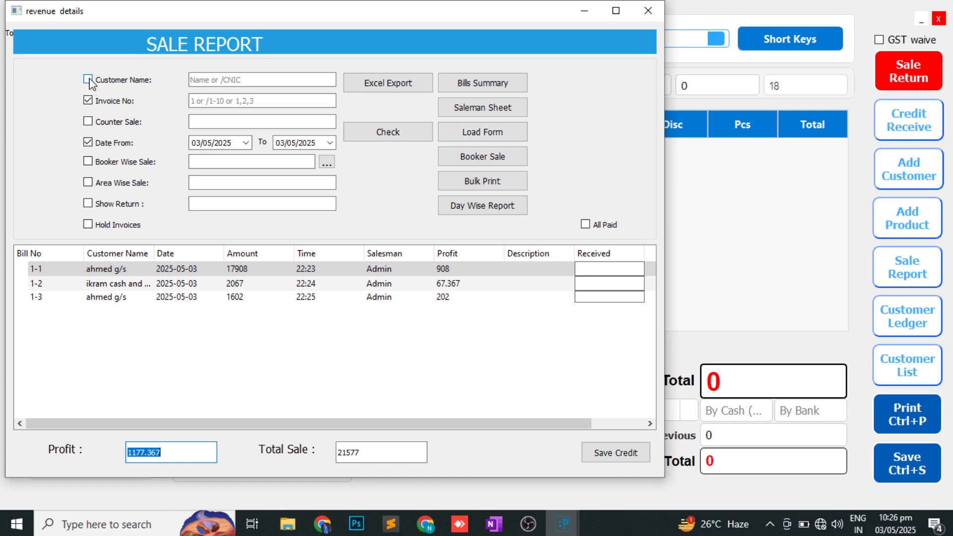
- Filter the report by invoice number and counter sale to list bills 1-1 to 1-3
{"action": "left_click", "coordinate": [88, 80]}
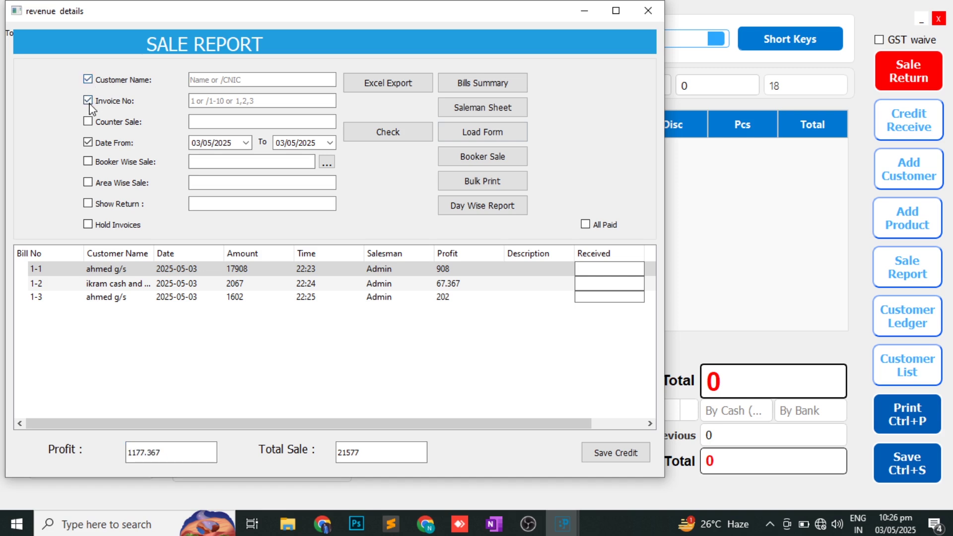
{"action": "left_click", "coordinate": [89, 103]}
{"action": "left_click", "coordinate": [89, 102]}
{"action": "left_click", "coordinate": [88, 80]}
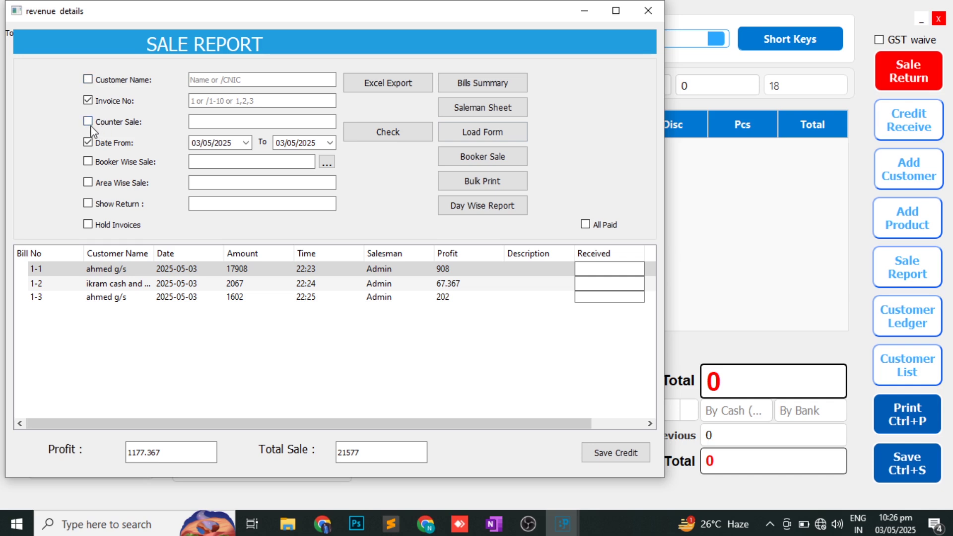
{"action": "left_click", "coordinate": [88, 121]}
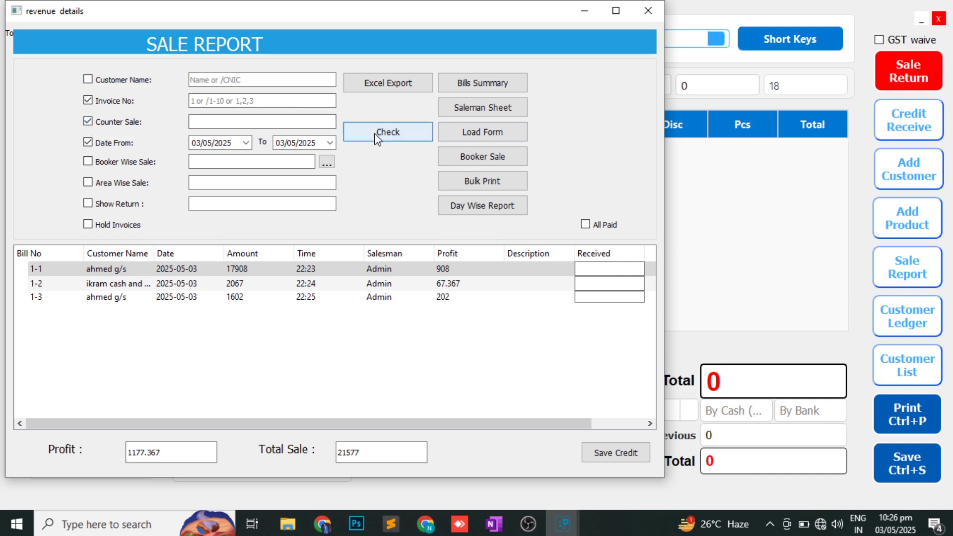
{"action": "left_click", "coordinate": [387, 132]}
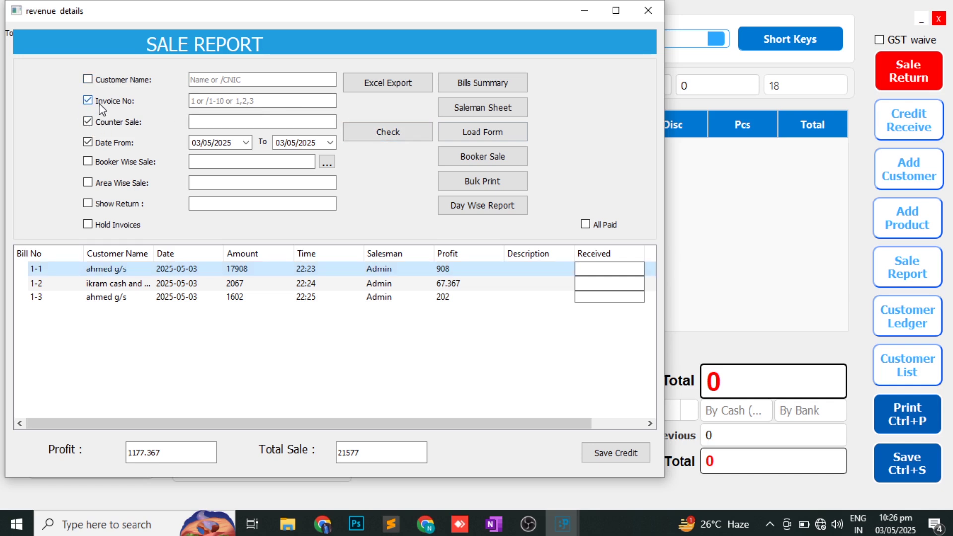
{"action": "left_click", "coordinate": [88, 100]}
{"action": "left_click", "coordinate": [370, 134]}
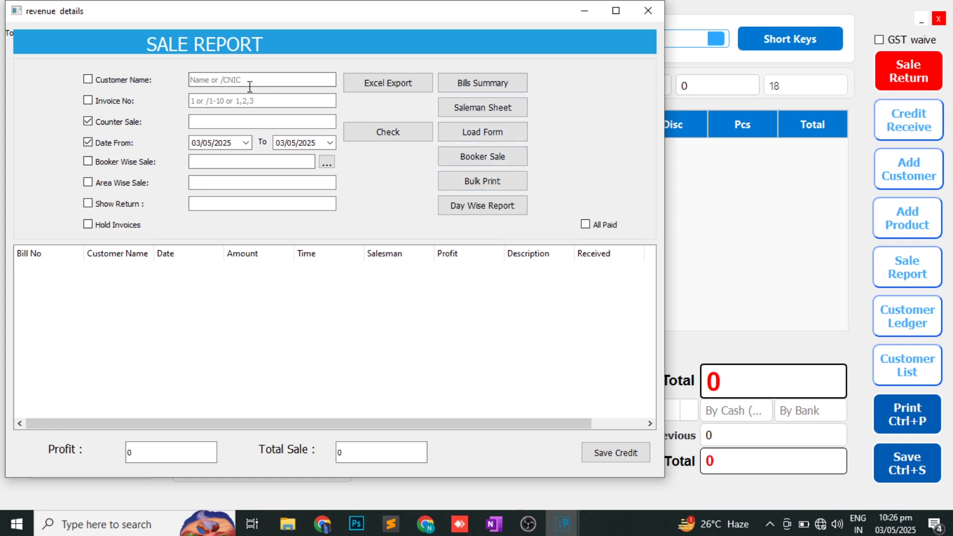
{"action": "left_click", "coordinate": [100, 100]}
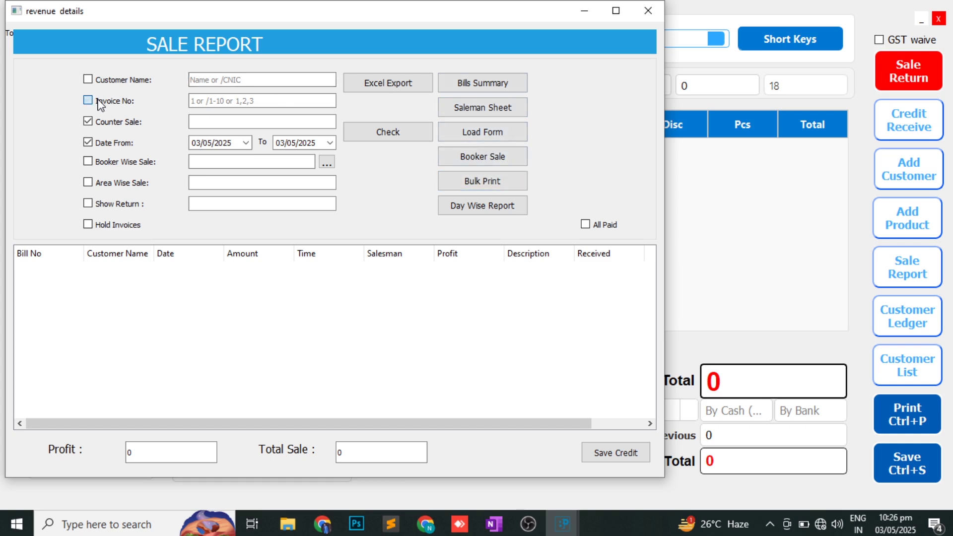
{"action": "left_click", "coordinate": [411, 131]}
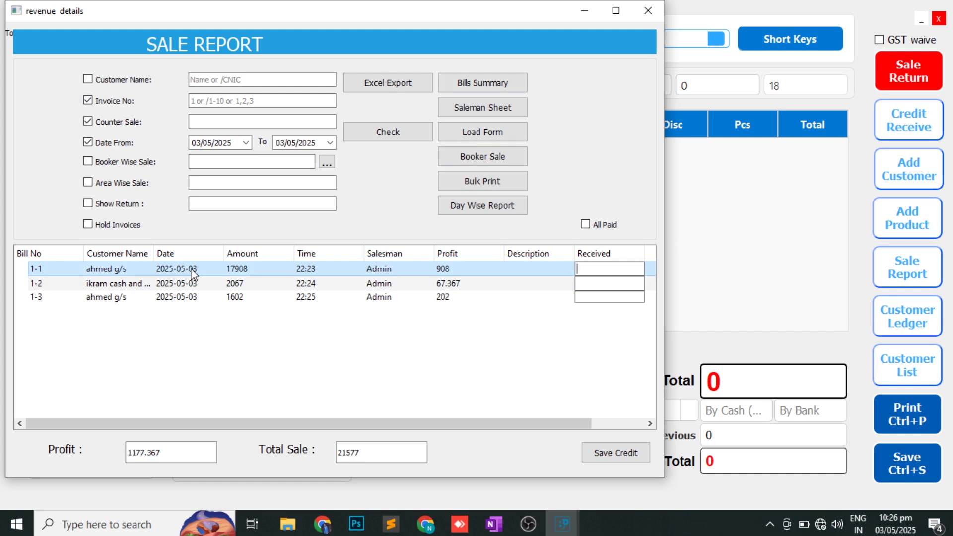
- Open bill 1-2's details, backing out of the print-layout and delete prompts
{"action": "double_click", "coordinate": [191, 283]}
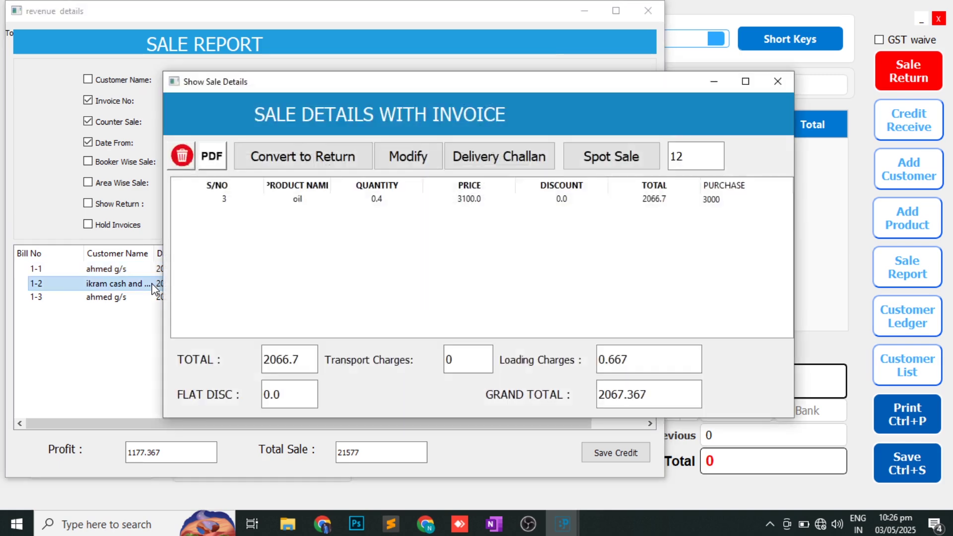
{"action": "left_click", "coordinate": [213, 164]}
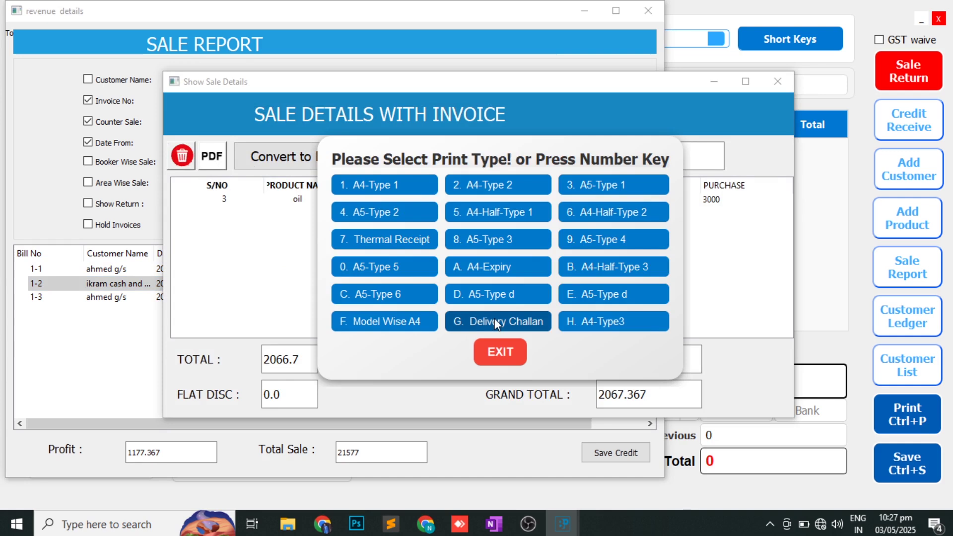
{"action": "left_click", "coordinate": [514, 362]}
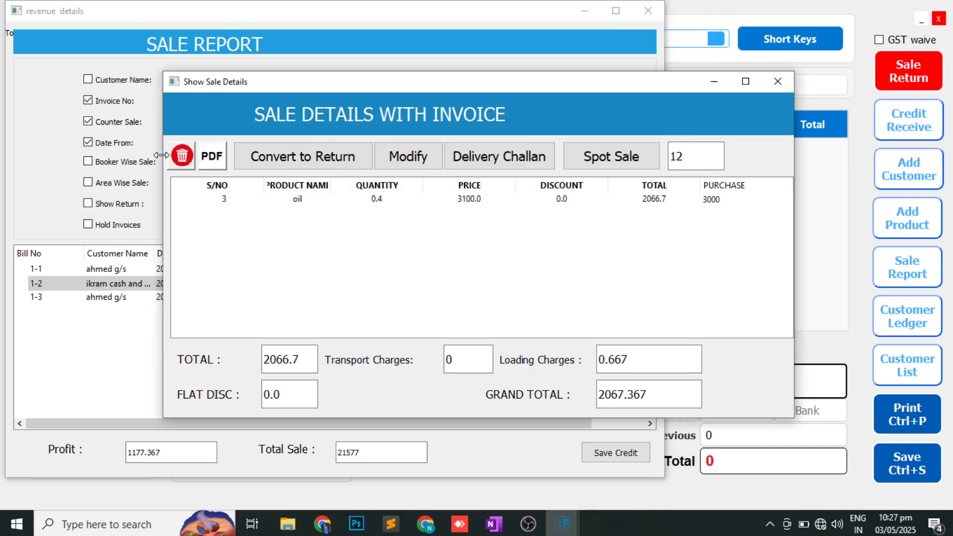
{"action": "left_click", "coordinate": [182, 155]}
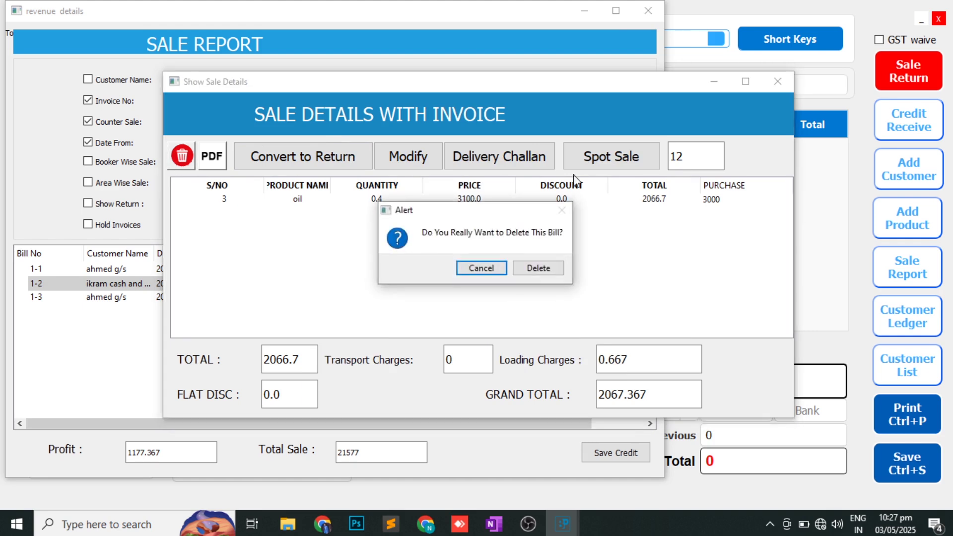
{"action": "left_click", "coordinate": [481, 271]}
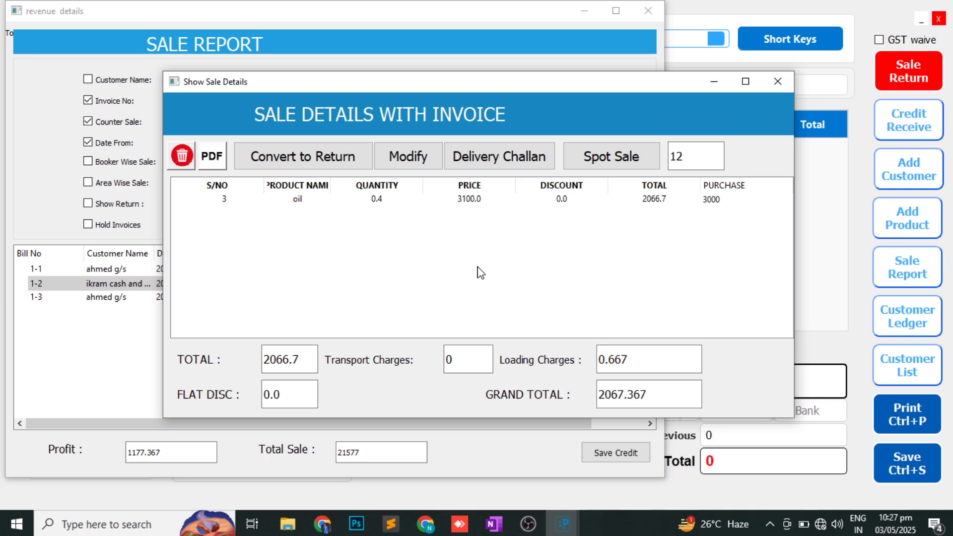
- Change bill 1-2's oil quantity to 1 and refresh the report to 22612 total sale
{"action": "left_click", "coordinate": [408, 158]}
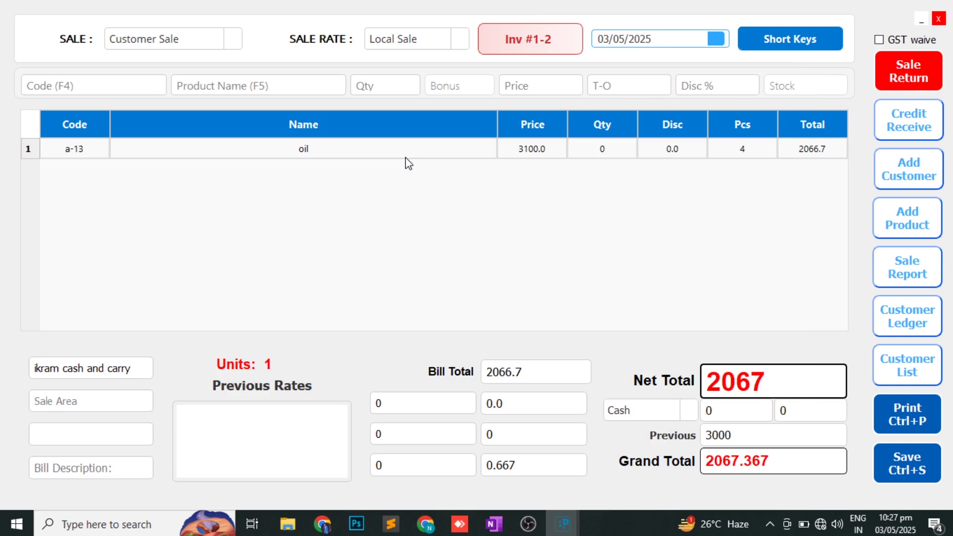
{"action": "double_click", "coordinate": [406, 157]}
{"action": "type", "text": "1"}
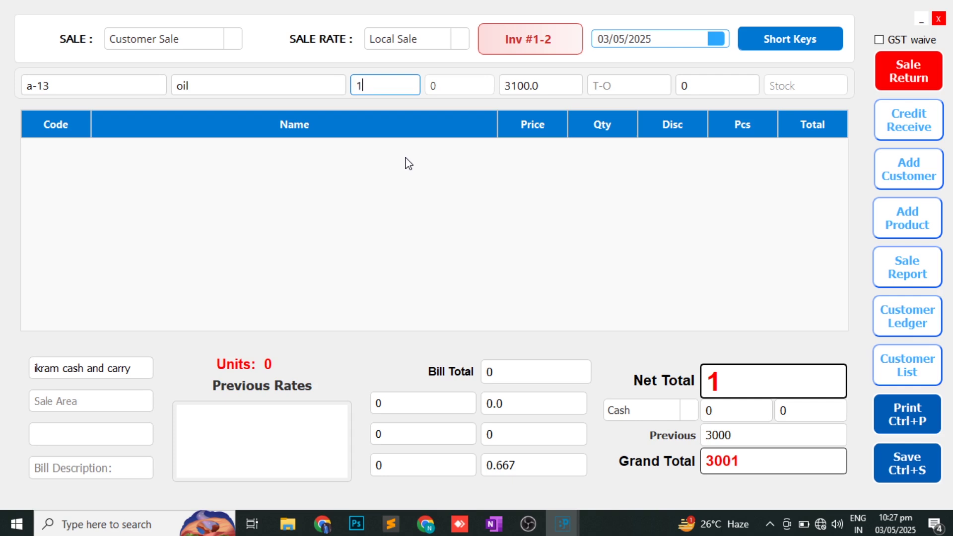
{"action": "key", "text": "Return"}
{"action": "key", "text": "Return"}
{"action": "key", "text": "Return"}
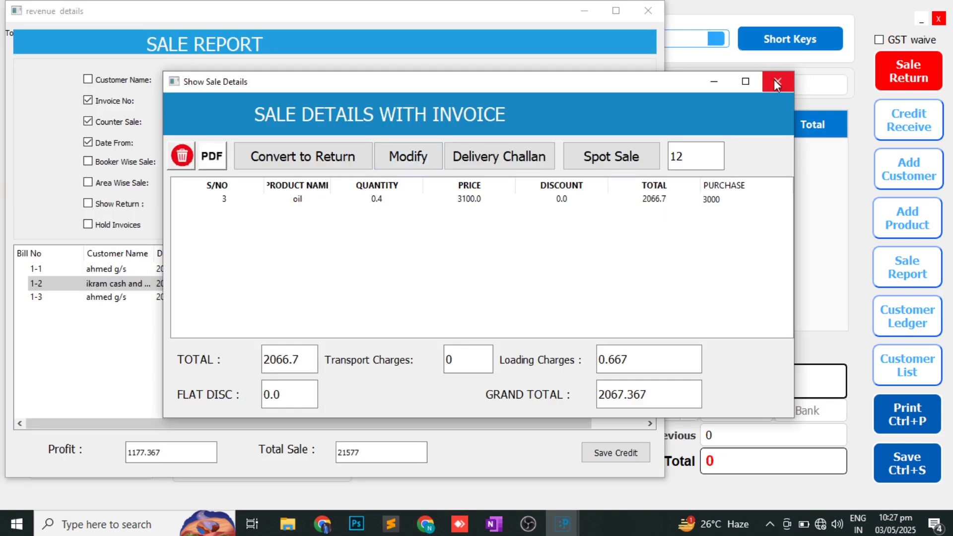
{"action": "left_click", "coordinate": [777, 83]}
{"action": "left_click", "coordinate": [411, 135]}
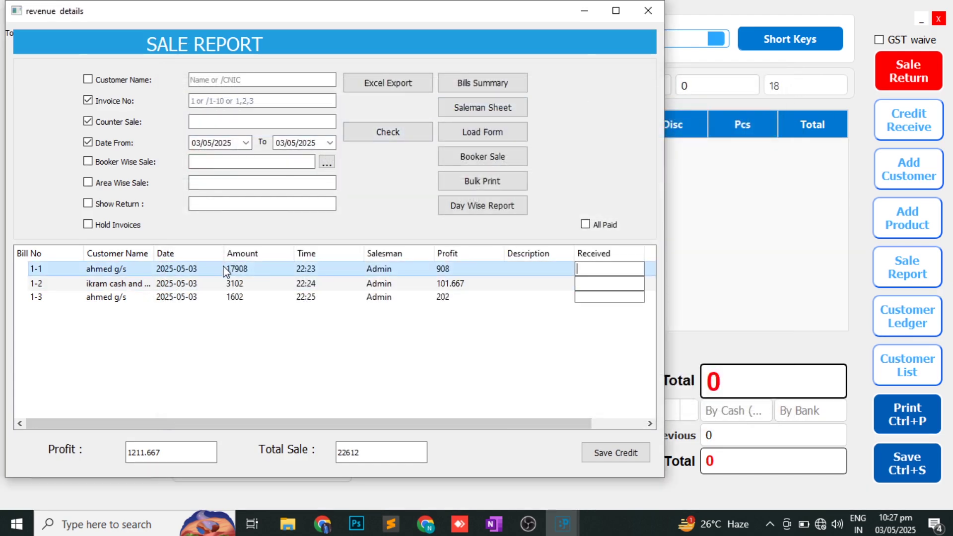
- Produce bill 1-2's delivery challan as an A4 PDF, review it, and close Foxit
{"action": "double_click", "coordinate": [214, 284]}
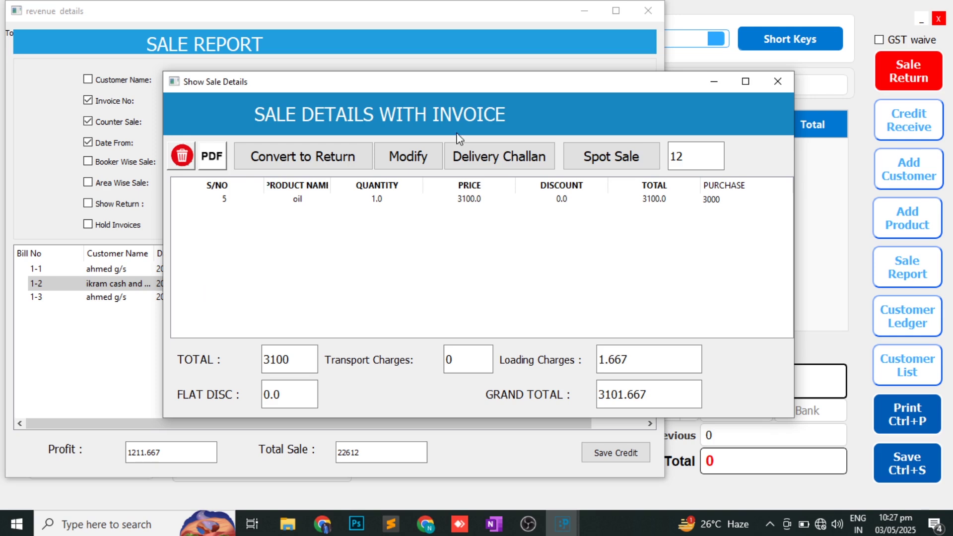
{"action": "left_click", "coordinate": [480, 157]}
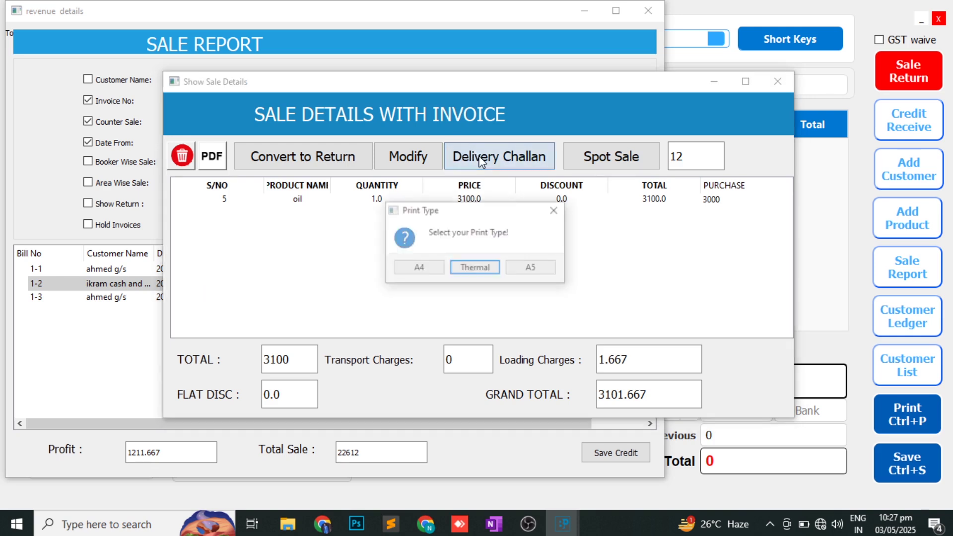
{"action": "left_click", "coordinate": [419, 269]}
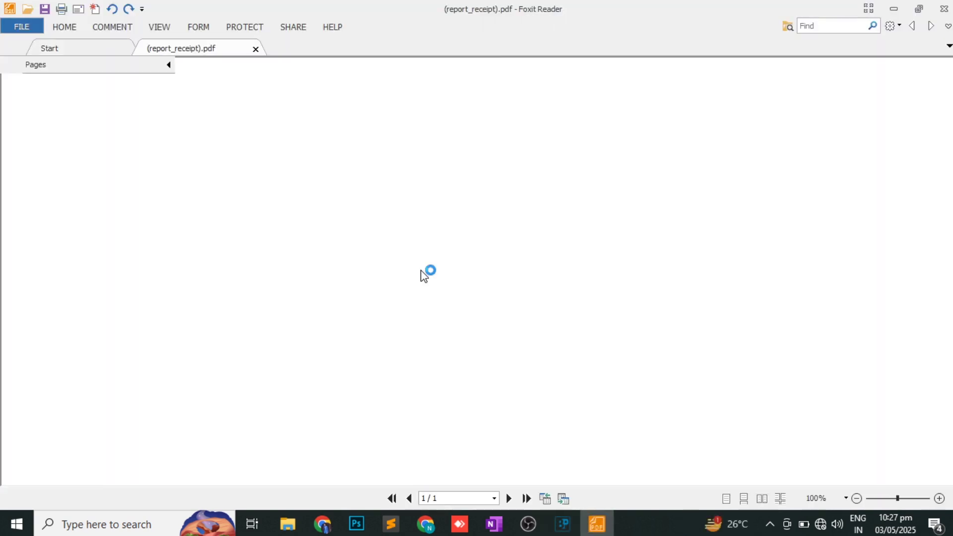
{"action": "scroll", "coordinate": [423, 277], "scroll_direction": "down", "scroll_amount": 7}
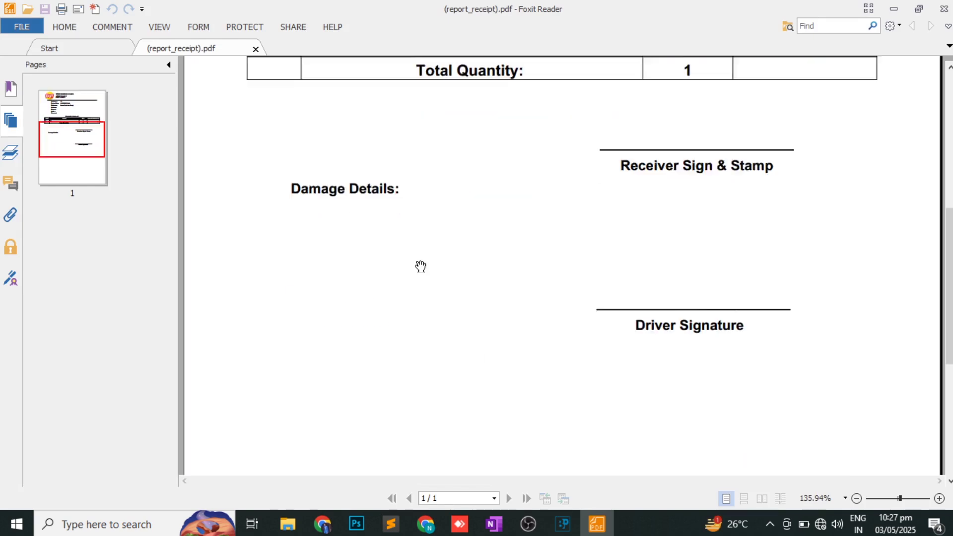
{"action": "scroll", "coordinate": [421, 266], "scroll_direction": "up", "scroll_amount": 3}
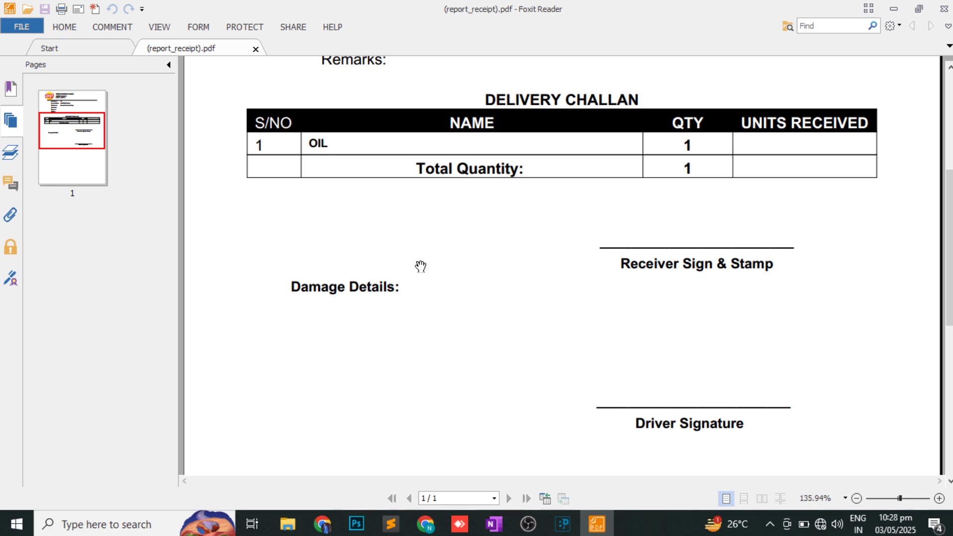
{"action": "key", "text": "alt+F4"}
{"action": "left_click", "coordinate": [647, 11]}
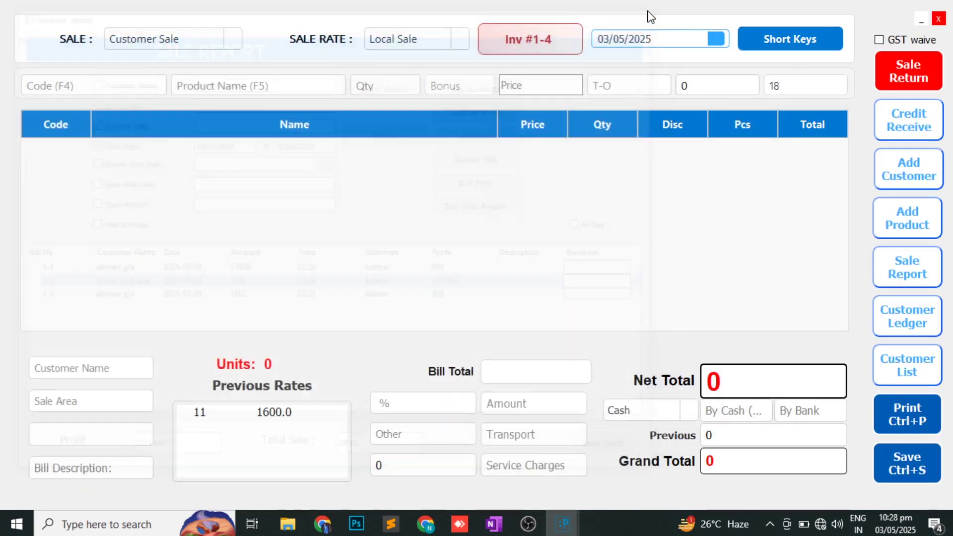
{"action": "key", "text": "alt+Tab"}
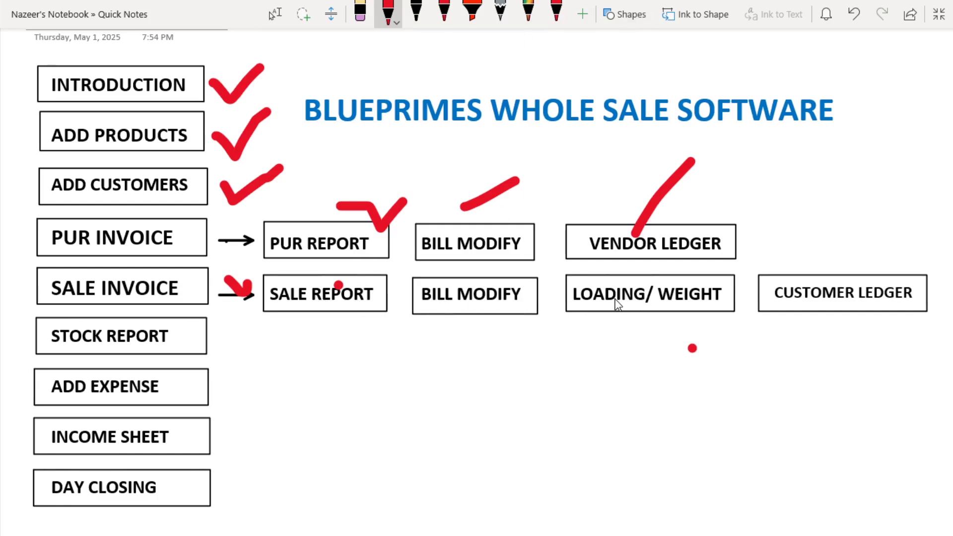
{"action": "key", "text": "alt+Tab"}
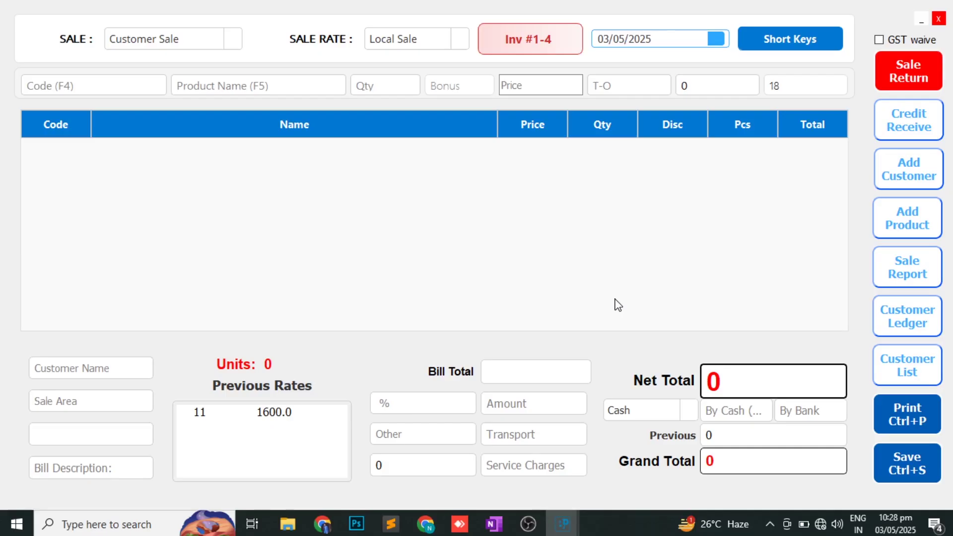
- Open the Configurations editor from the File menu and search the settings for 'we'
{"action": "left_click", "coordinate": [938, 19]}
{"action": "left_click", "coordinate": [11, 23]}
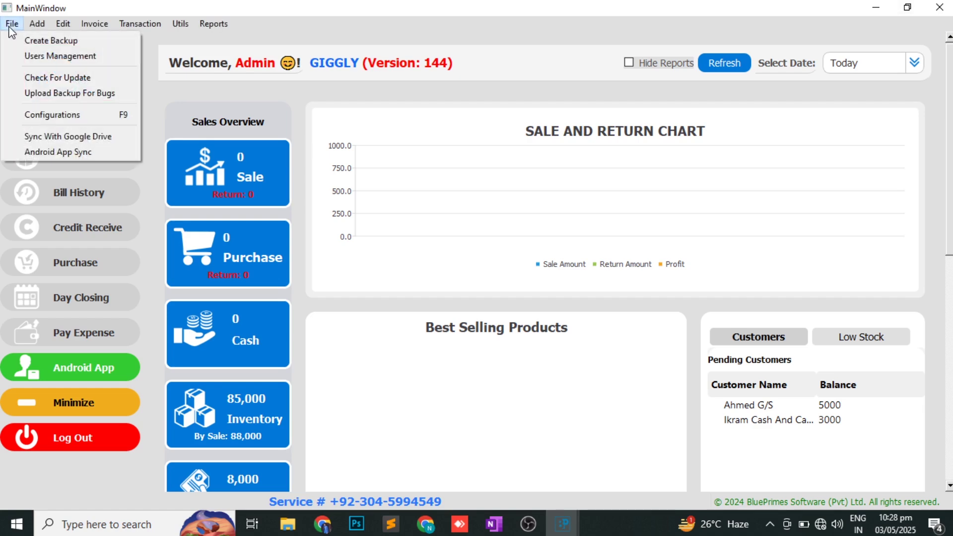
{"action": "left_click", "coordinate": [47, 114]}
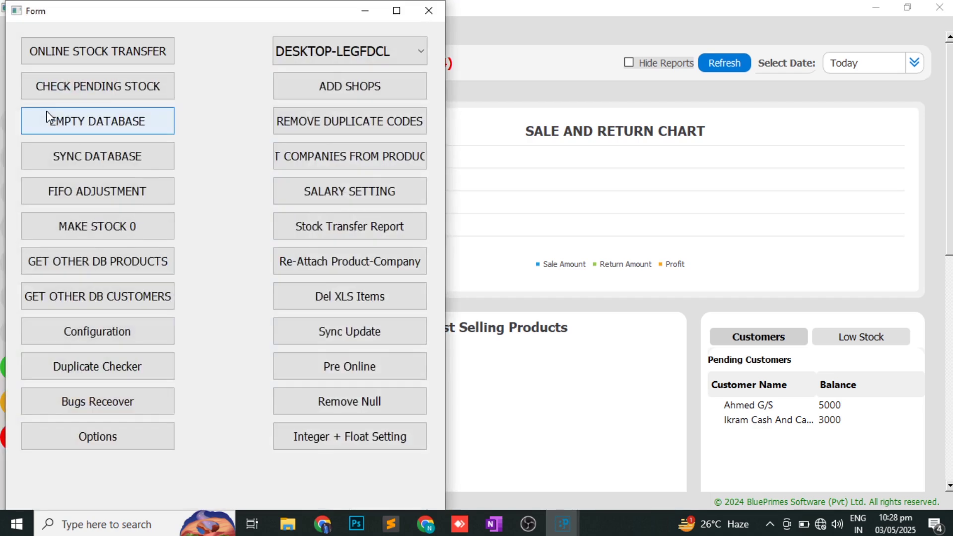
{"action": "left_click", "coordinate": [72, 335]}
{"action": "type", "text": "show"}
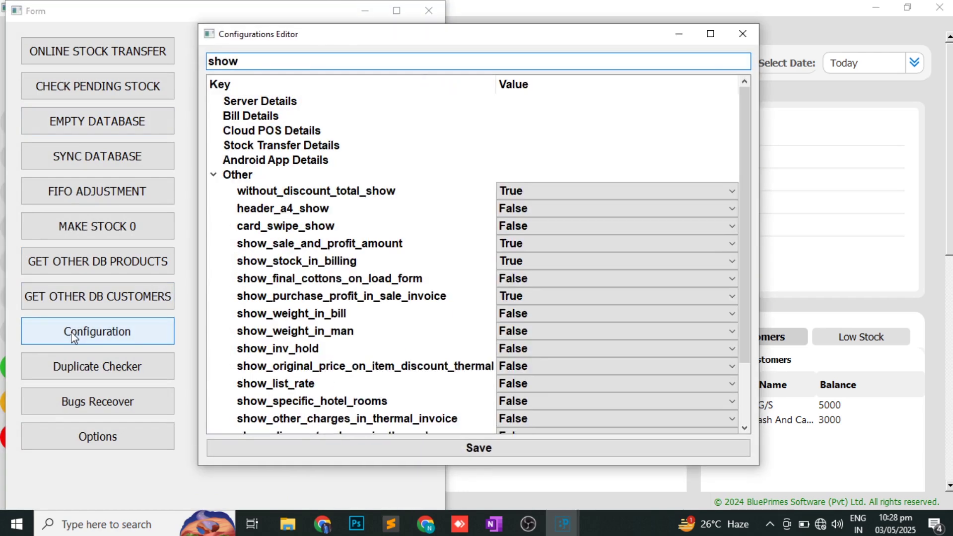
{"action": "key", "text": "BackSpace"}
{"action": "key", "text": "BackSpace"}
{"action": "key", "text": "BackSpace"}
{"action": "key", "text": "BackSpace"}
{"action": "type", "text": "we"}
- Set show_weight_in_bill and show_weight_in_man to True, save, and accept the restart
{"action": "left_click", "coordinate": [394, 194]}
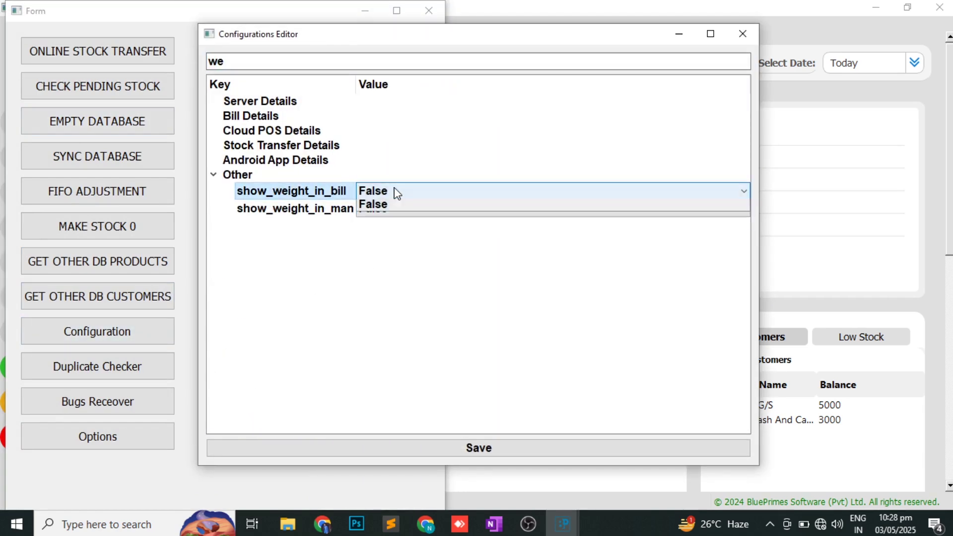
{"action": "left_click", "coordinate": [390, 211]}
{"action": "left_click", "coordinate": [390, 211]}
{"action": "left_click", "coordinate": [378, 223]}
{"action": "left_click", "coordinate": [445, 448]}
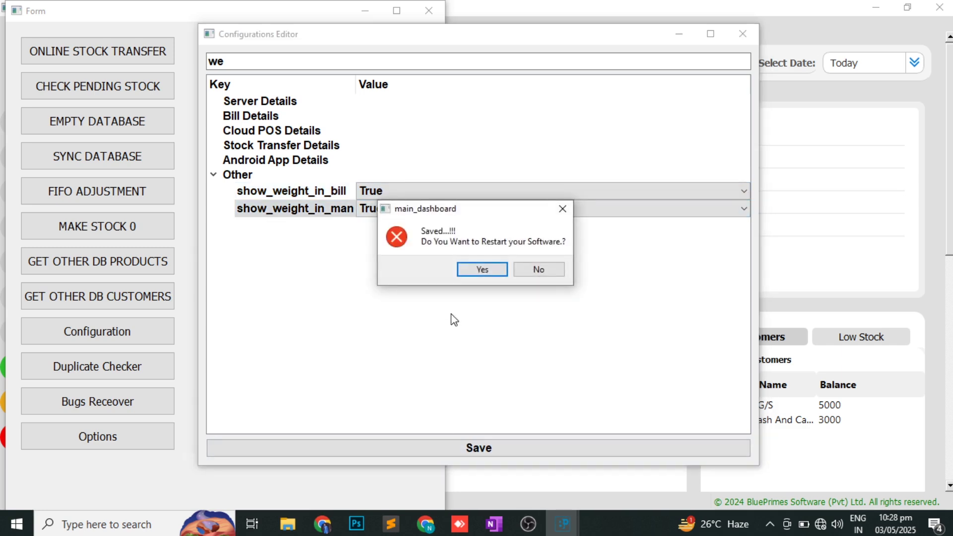
{"action": "left_click", "coordinate": [480, 276]}
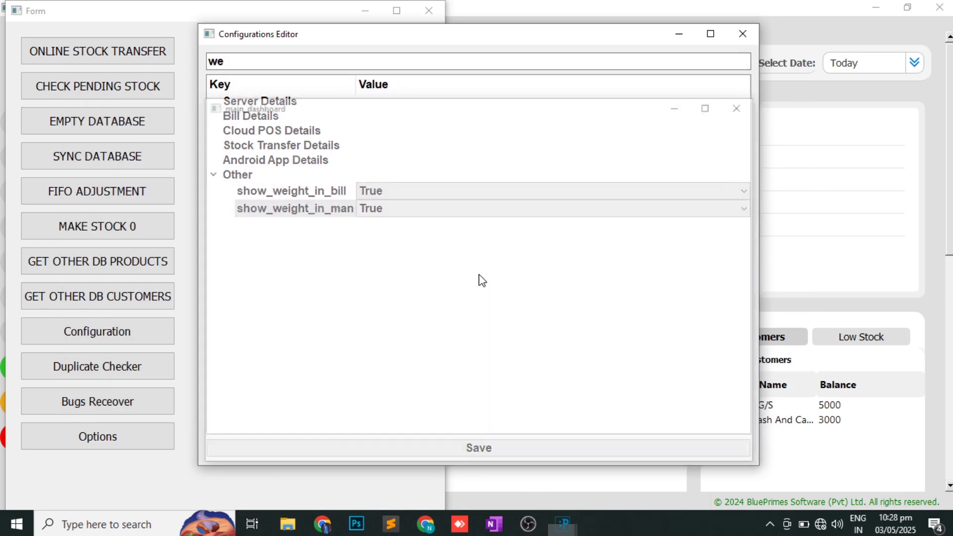
- Log back in as admin with the account password
{"action": "type", "text": "admin"}
{"action": "key", "text": "Tab"}
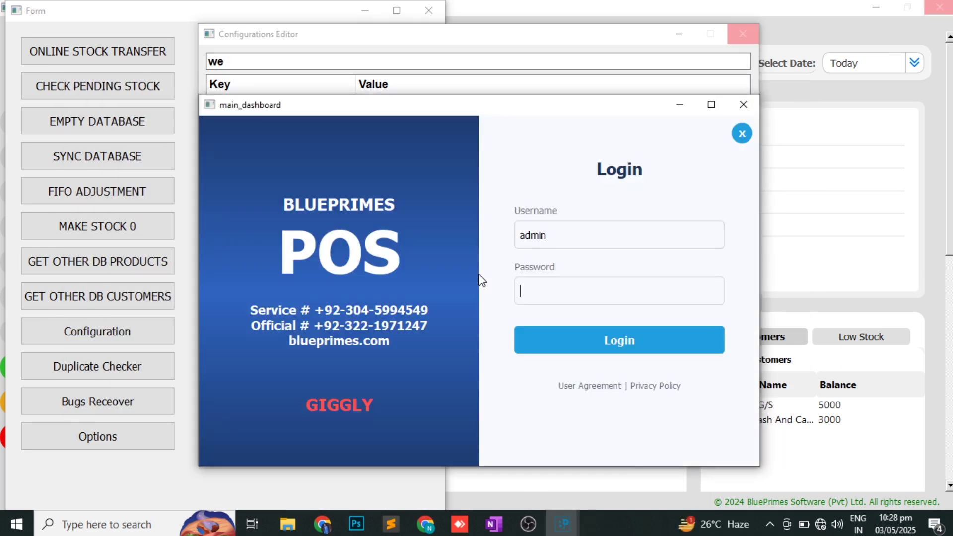
{"action": "type", "text": "adm"}
{"action": "key", "text": "Return"}
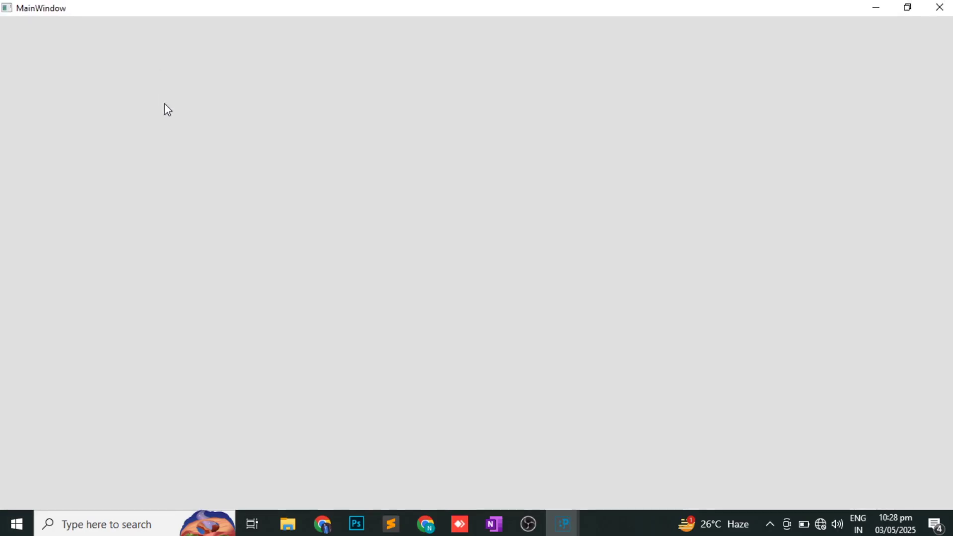
- Start a new sale invoice and select the first customer matching 'a'
{"action": "left_click", "coordinate": [72, 130]}
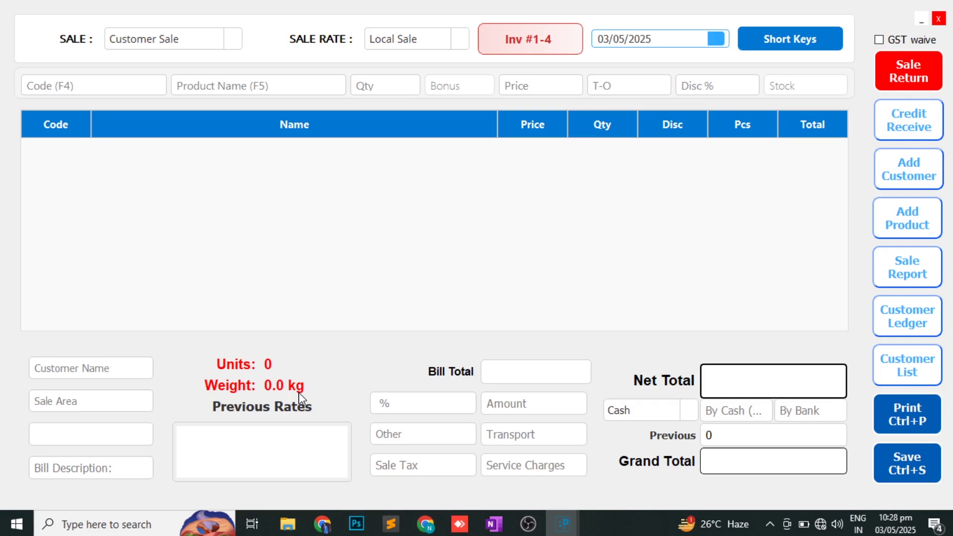
{"action": "left_click", "coordinate": [100, 375]}
{"action": "type", "text": "a"}
{"action": "key", "text": "Down"}
{"action": "key", "text": "Return"}
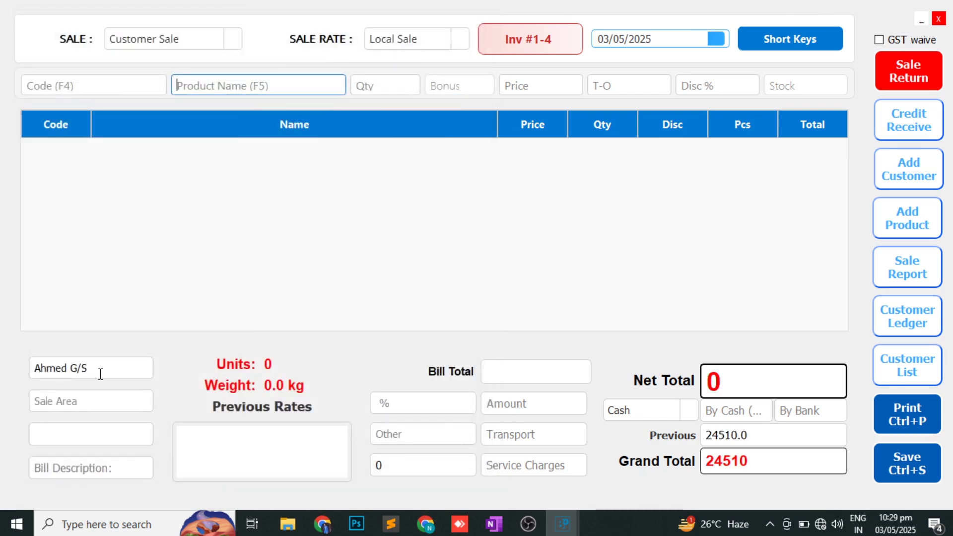
- Add 3 Atta 20Kg to the bill and save invoice 1-4
{"action": "type", "text": "a"}
{"action": "key", "text": "Down"}
{"action": "key", "text": "Return"}
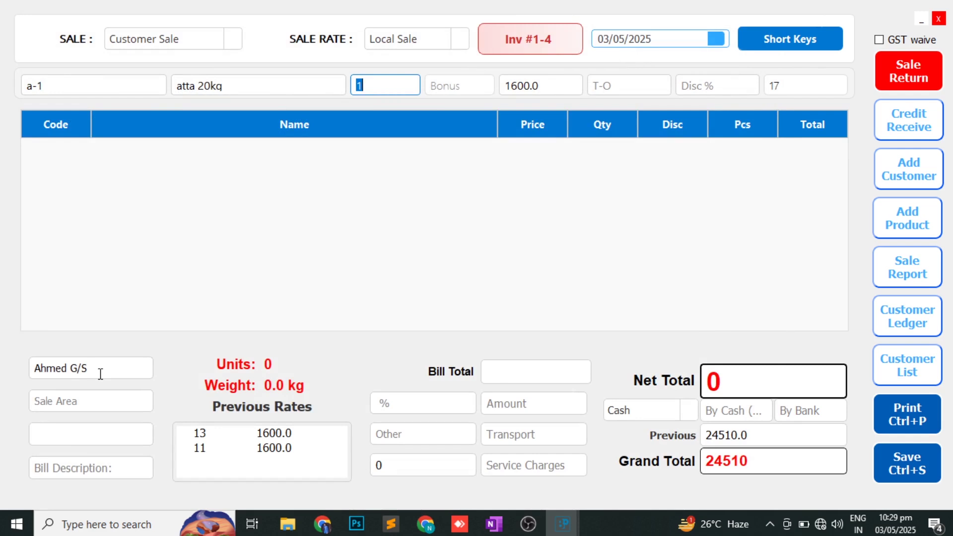
{"action": "type", "text": "3"}
{"action": "key", "text": "Return"}
{"action": "key", "text": "Return"}
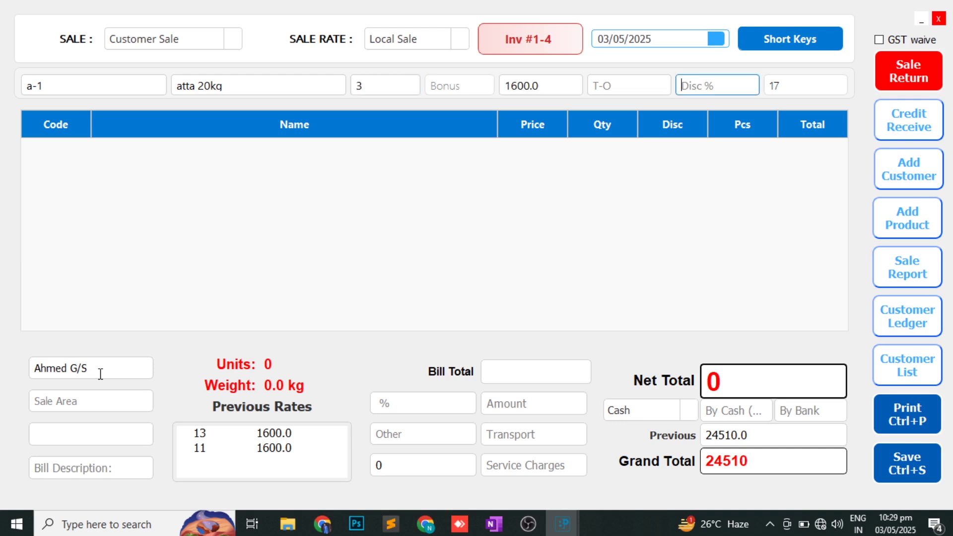
{"action": "key", "text": "Return"}
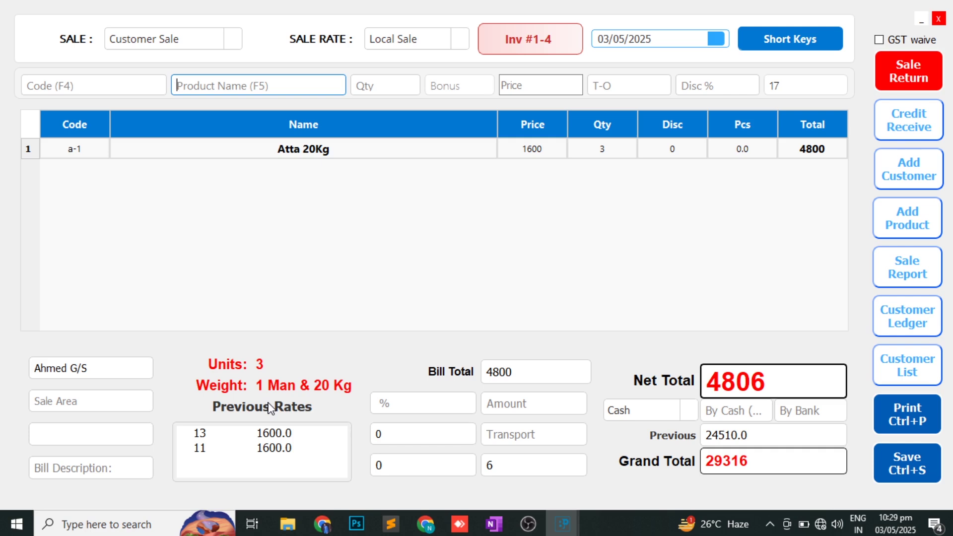
{"action": "key", "text": "ctrl+s"}
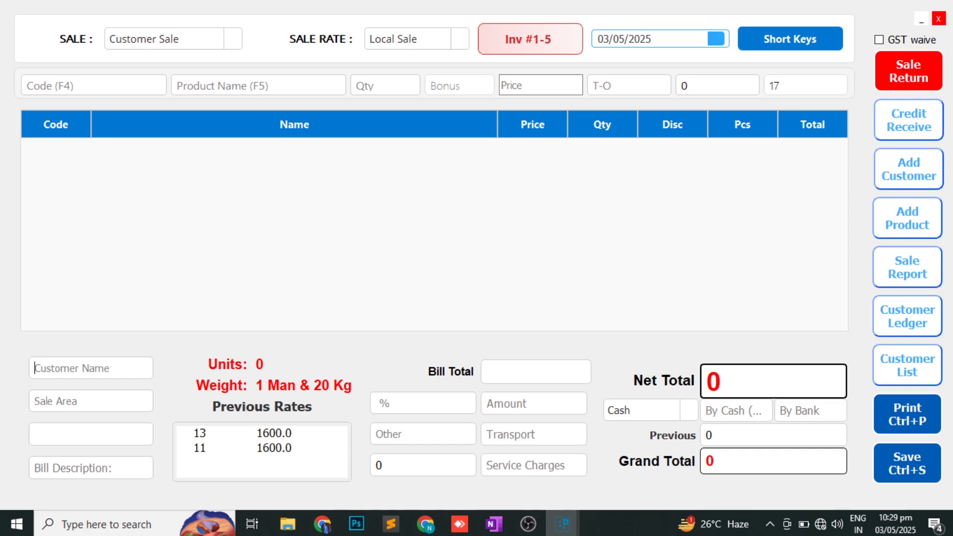
- Red-tick BILL MODIFY and LOADING/ WEIGHT on the OneNote outline, then return to BPOS
{"action": "key", "text": "alt+Tab"}
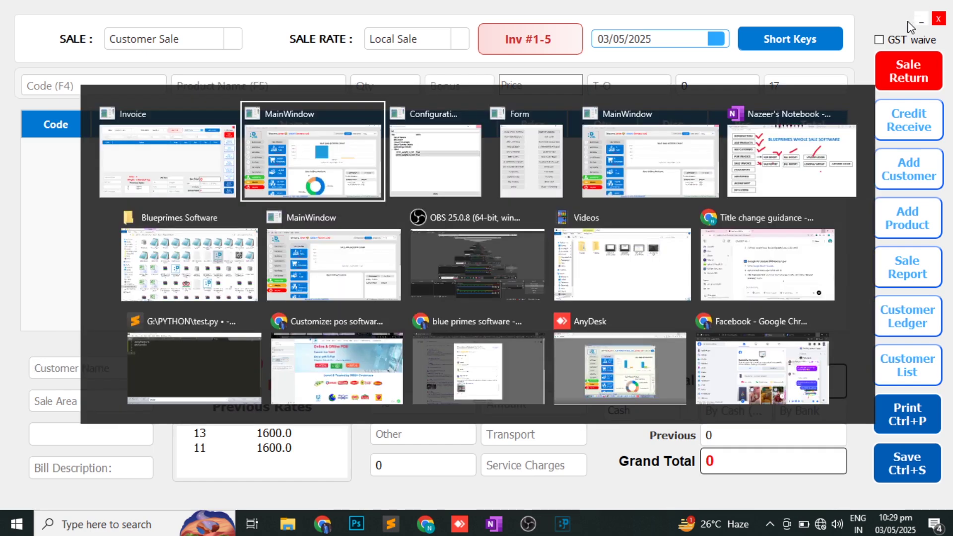
{"action": "key", "text": "alt+Tab"}
{"action": "key", "text": "alt+Tab"}
{"action": "key", "text": "alt+Tab"}
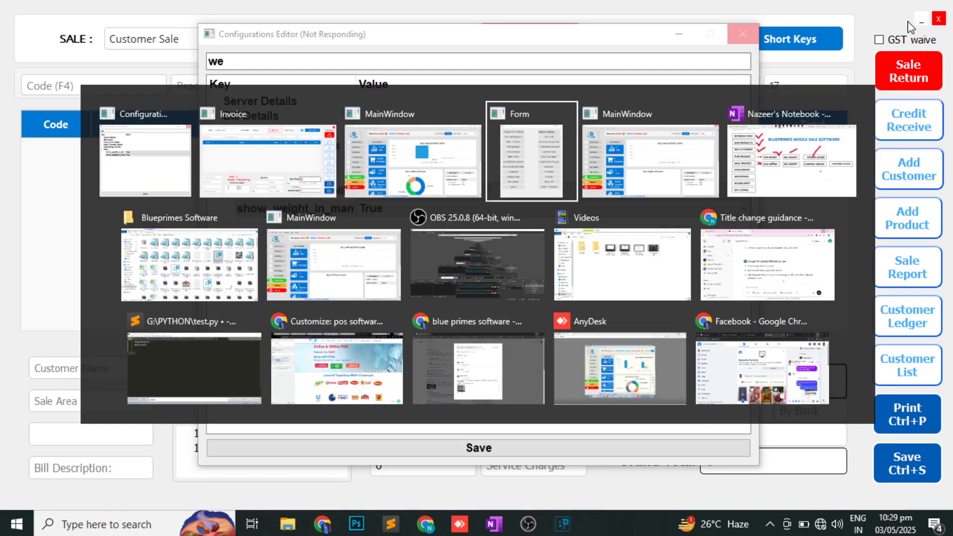
{"action": "key", "text": "alt+Tab"}
{"action": "key", "text": "alt+Tab"}
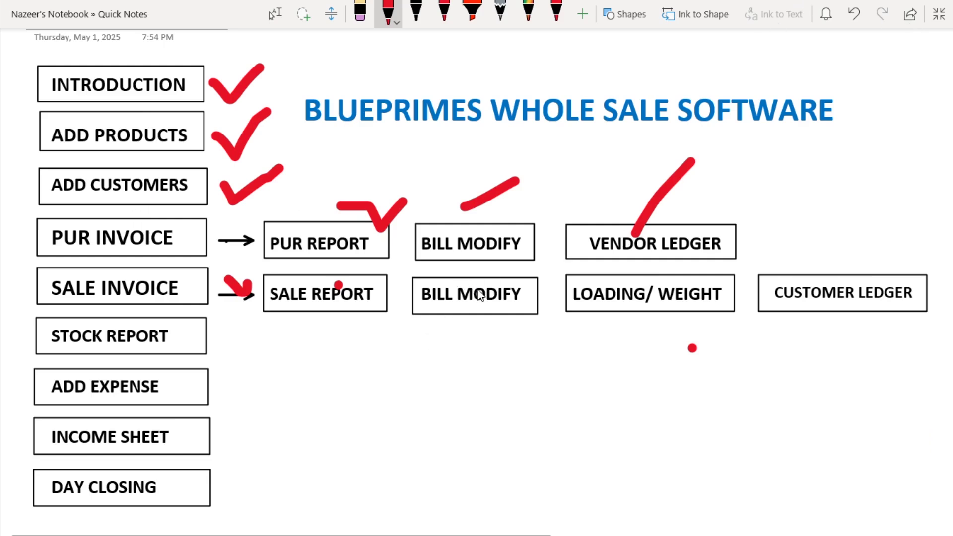
{"action": "left_click_drag", "start_coordinate": [475, 289], "coordinate": [519, 269]}
{"action": "mouse_move", "coordinate": [600, 277]}
{"action": "left_mouse_down"}
{"action": "mouse_move", "coordinate": [617, 297]}
{"action": "mouse_move", "coordinate": [647, 283]}
{"action": "left_mouse_up"}
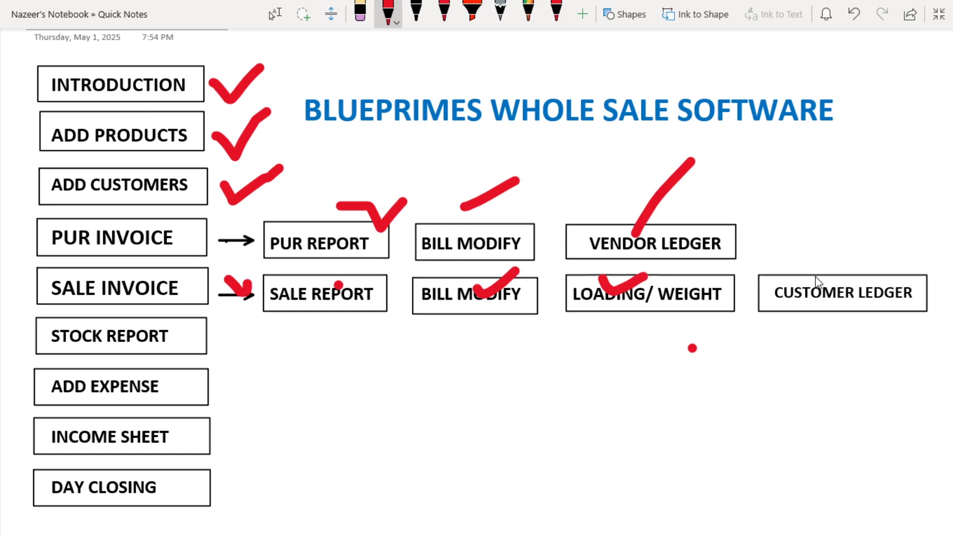
{"action": "left_click_drag", "start_coordinate": [812, 277], "coordinate": [866, 254]}
{"action": "key", "text": "alt+Tab"}
{"action": "key", "text": "alt+Tab"}
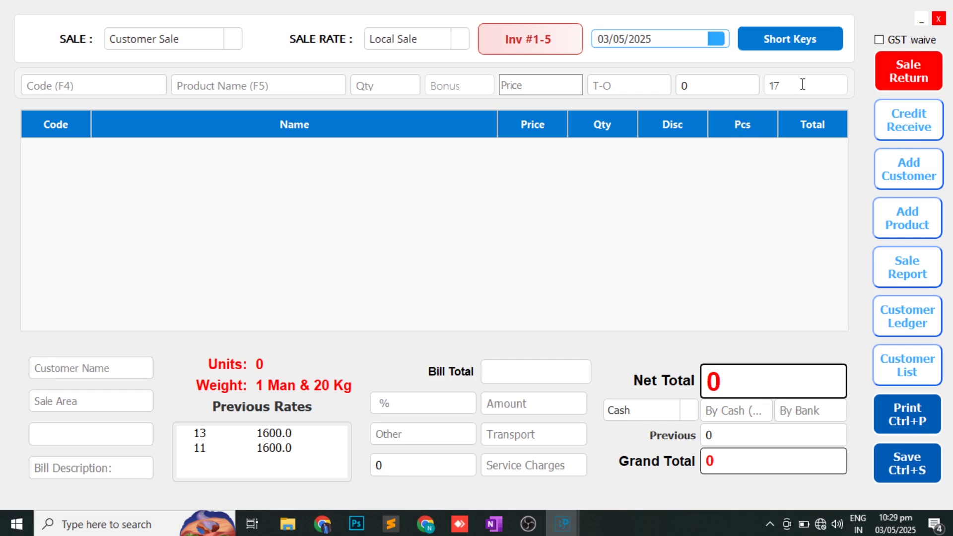
- Dismiss the Credit Receive permission warning, close the sale screen, and bring up the dashboard
{"action": "left_click", "coordinate": [912, 129]}
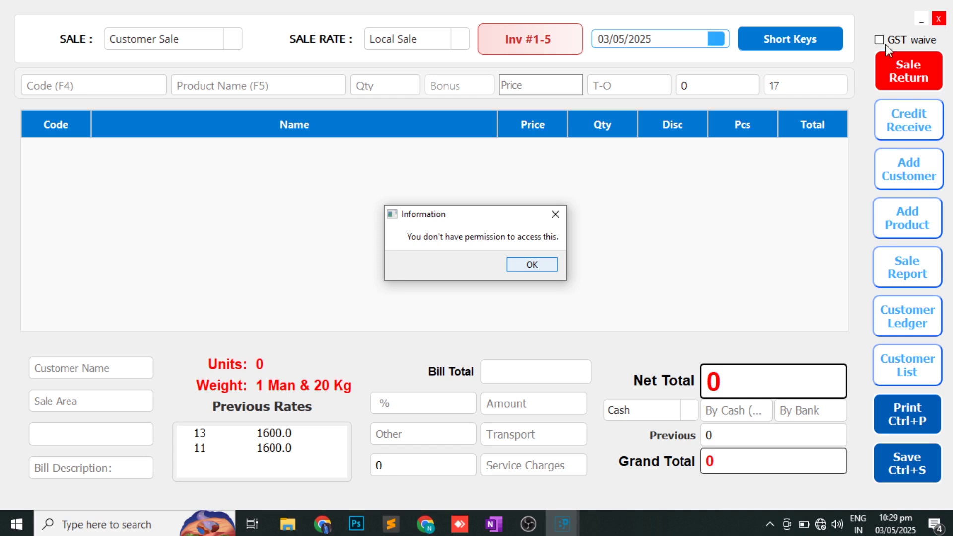
{"action": "left_click", "coordinate": [533, 267]}
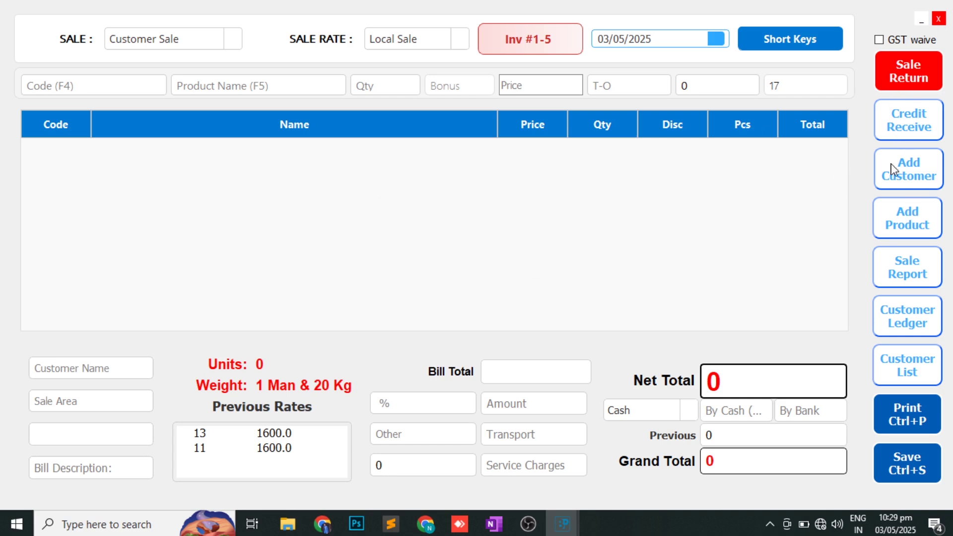
{"action": "left_click", "coordinate": [938, 20]}
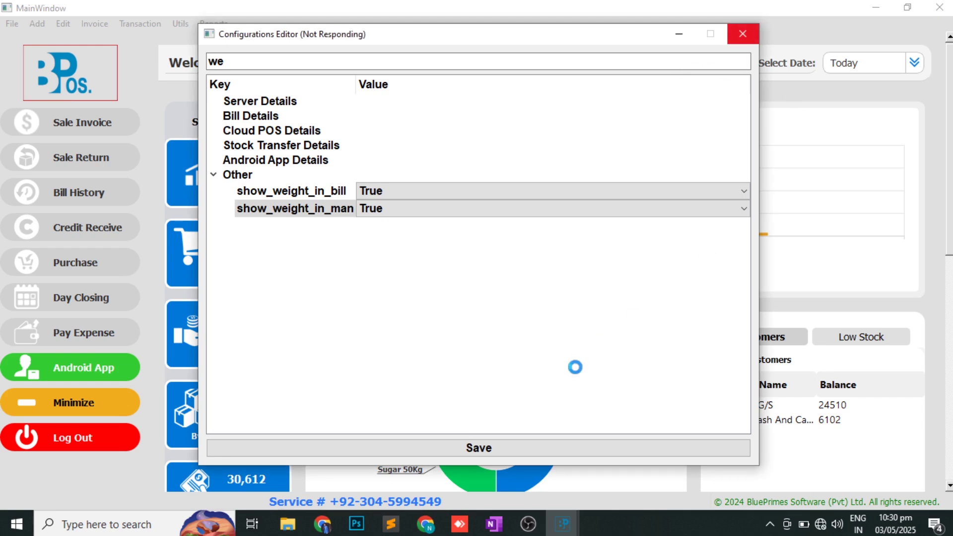
{"action": "key", "text": "alt+Tab"}
{"action": "key", "text": "alt+Tab"}
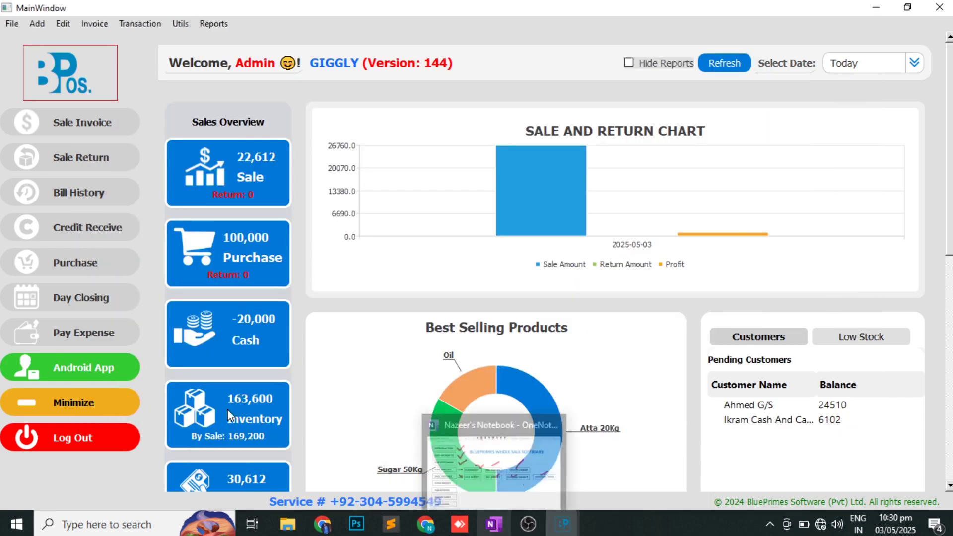
- Record a 5000 cash receipt from Ikram Cash and Carry
{"action": "left_click", "coordinate": [74, 242]}
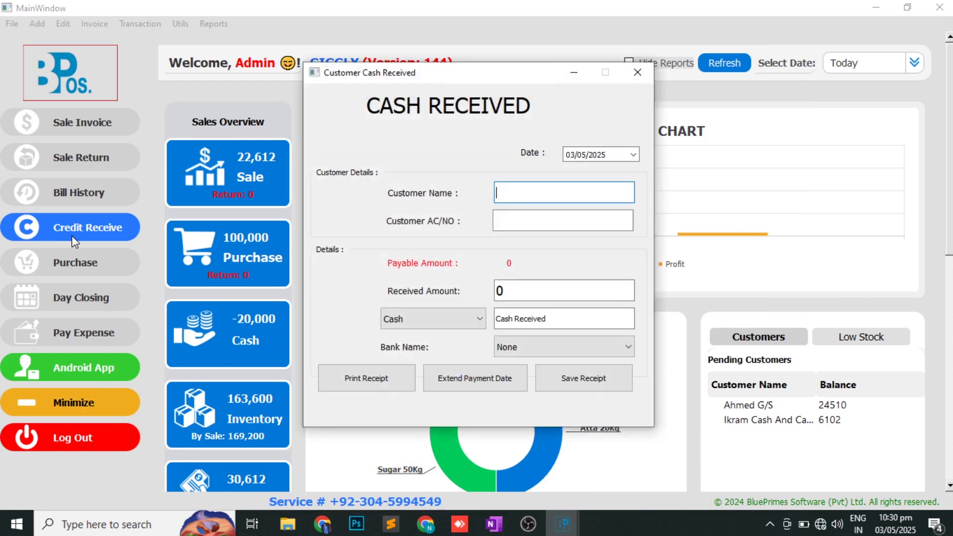
{"action": "type", "text": "ik"}
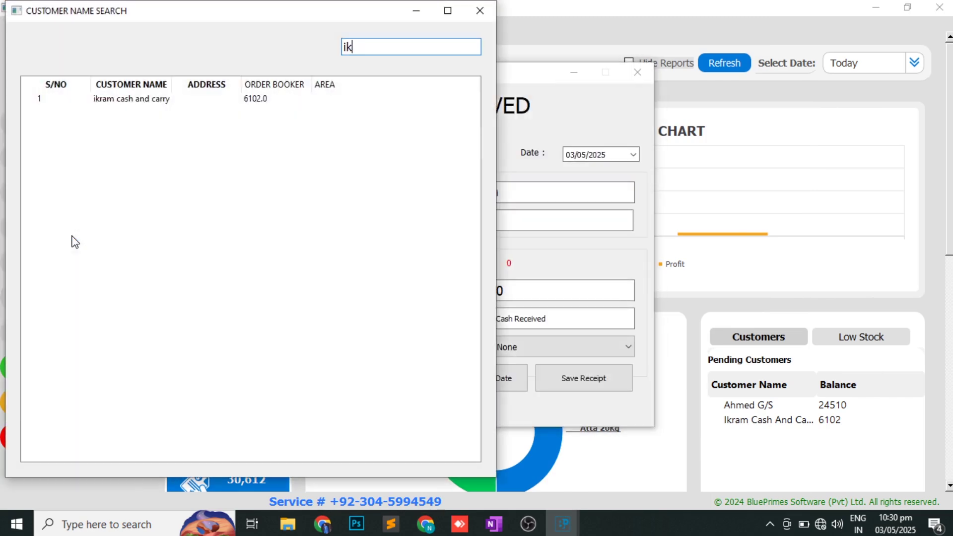
{"action": "key", "text": "Down"}
{"action": "key", "text": "Return"}
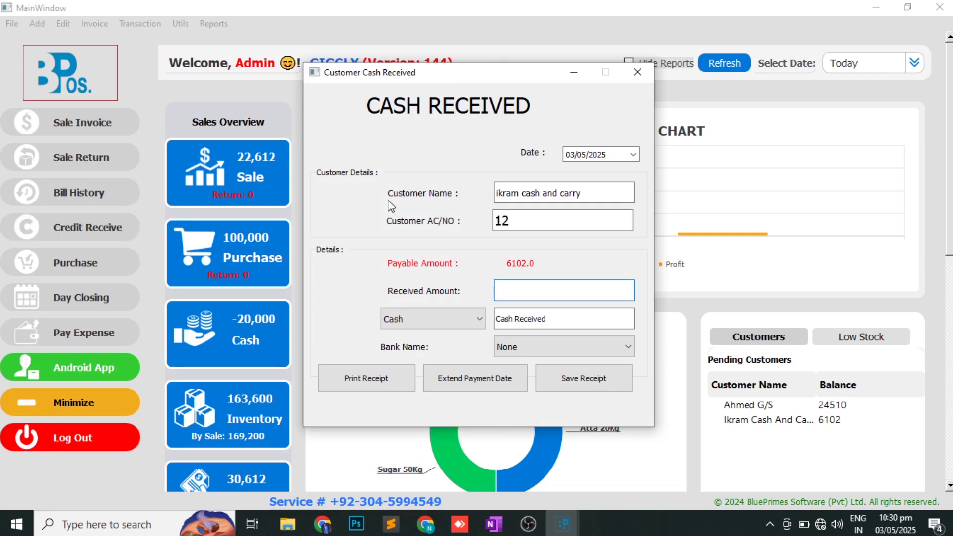
{"action": "left_click", "coordinate": [454, 318]}
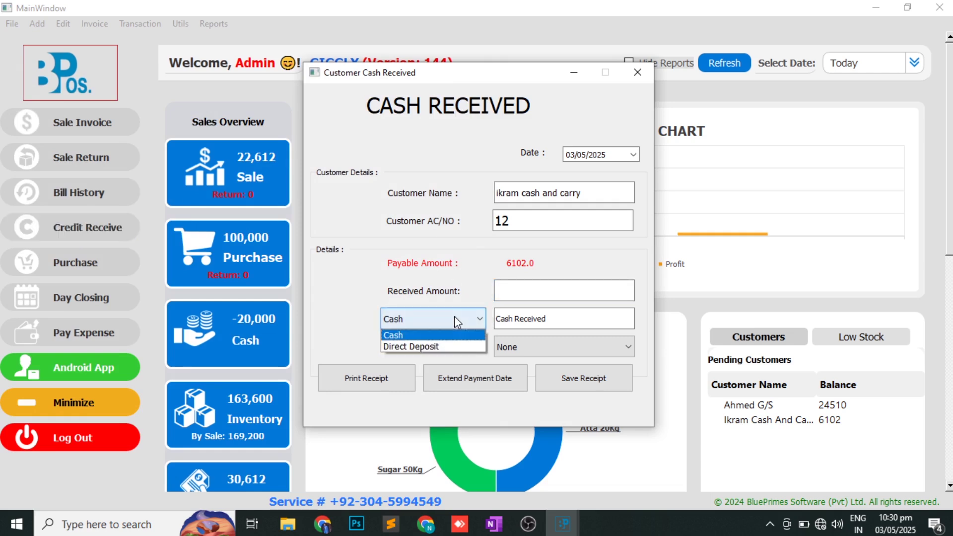
{"action": "left_click", "coordinate": [513, 287]}
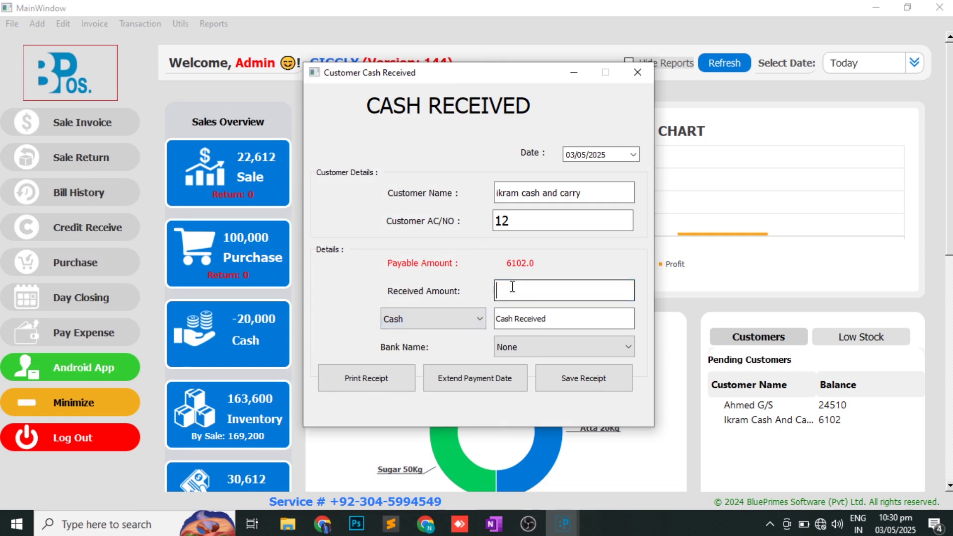
{"action": "type", "text": "5000"}
{"action": "left_click", "coordinate": [574, 385]}
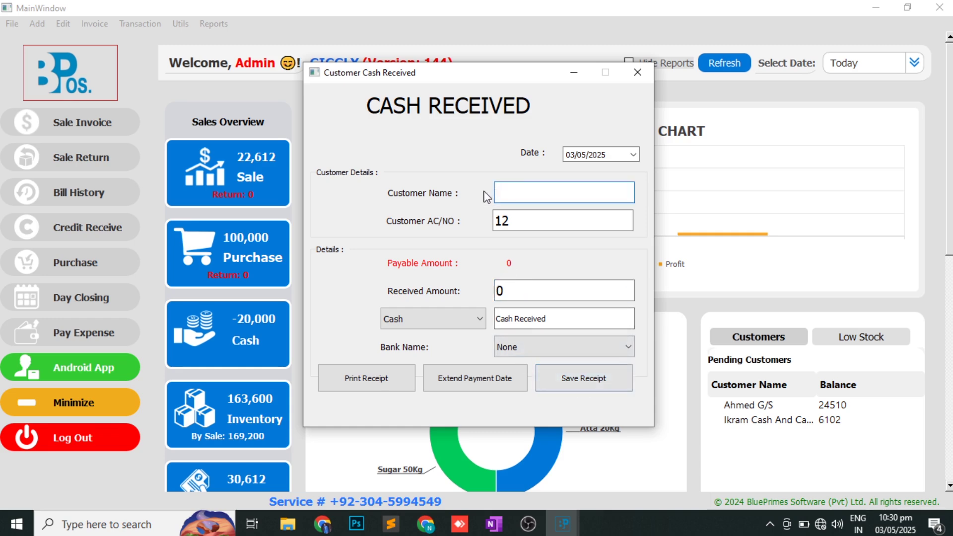
- Record a 10000 cash receipt from Ahmed G/S
{"action": "left_click", "coordinate": [529, 195]}
{"action": "type", "text": "i"}
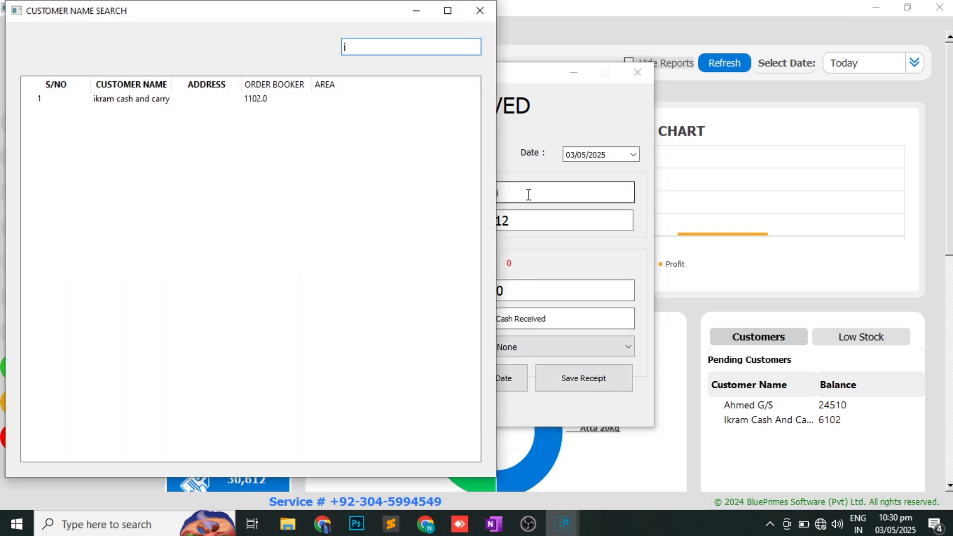
{"action": "key", "text": "Escape"}
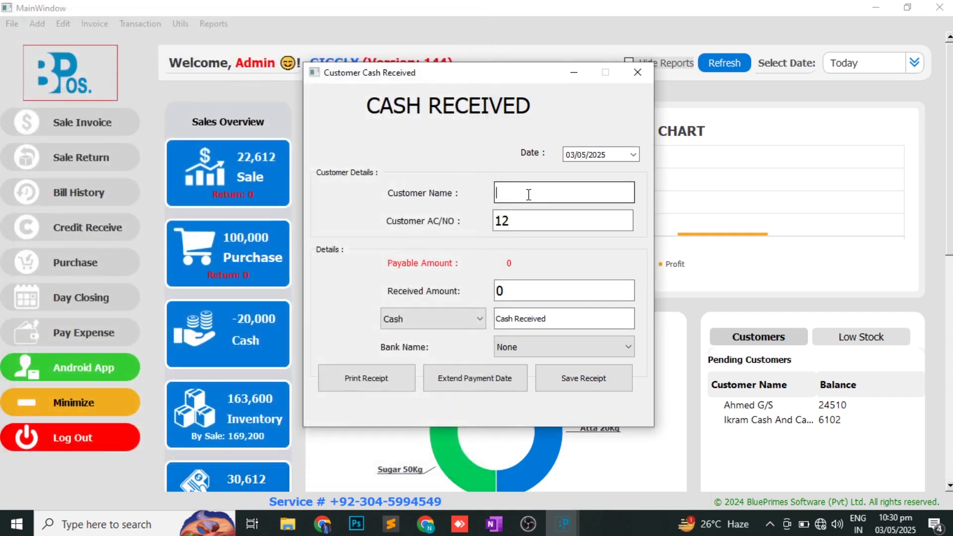
{"action": "type", "text": "g"}
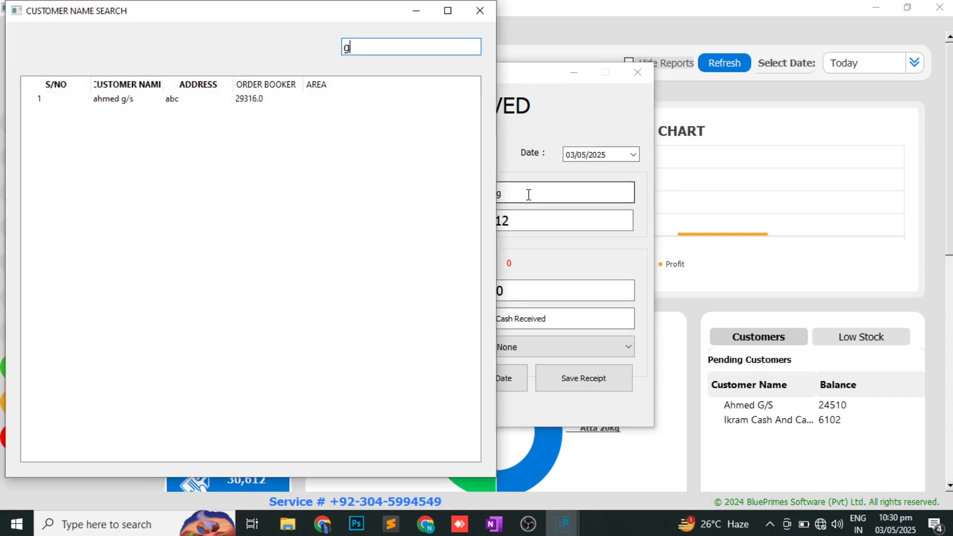
{"action": "key", "text": "Down"}
{"action": "key", "text": "Return"}
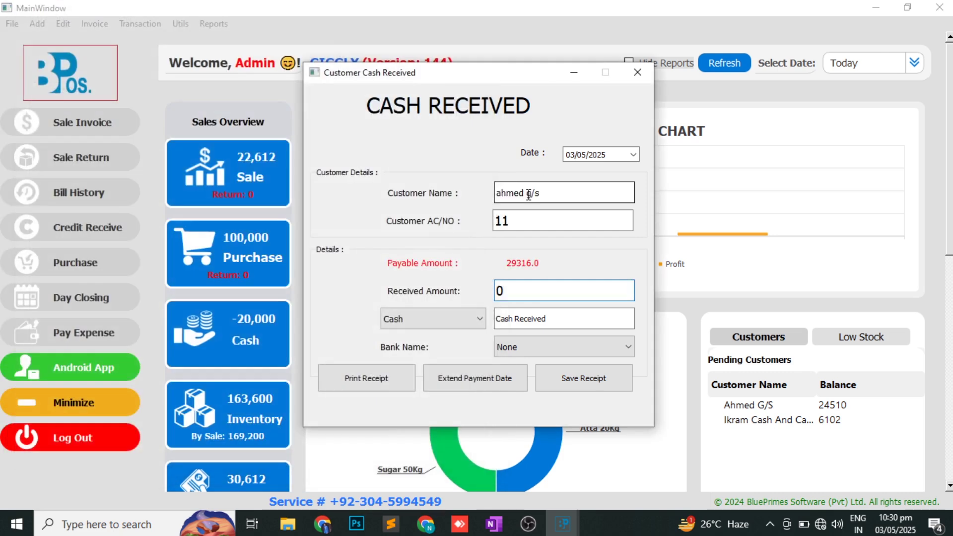
{"action": "type", "text": "10000"}
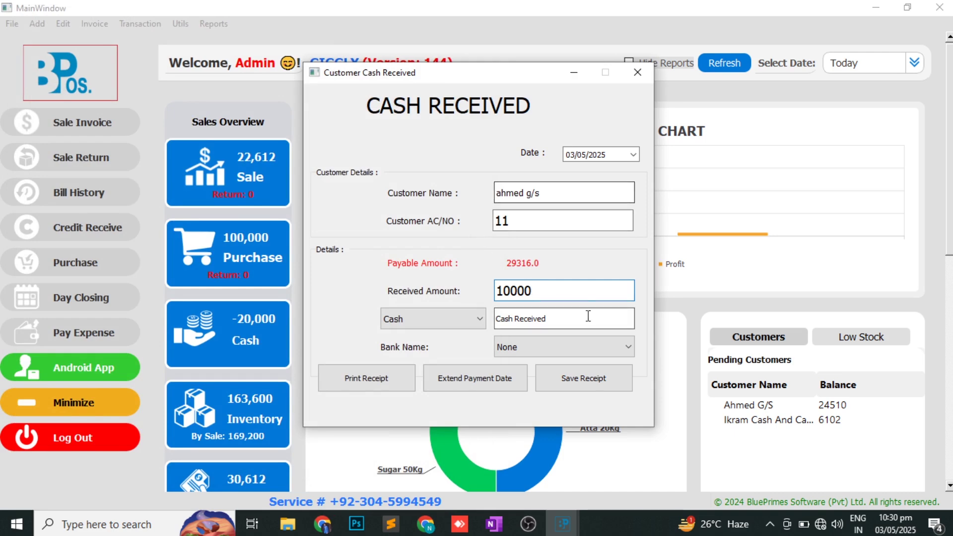
{"action": "left_click", "coordinate": [564, 390]}
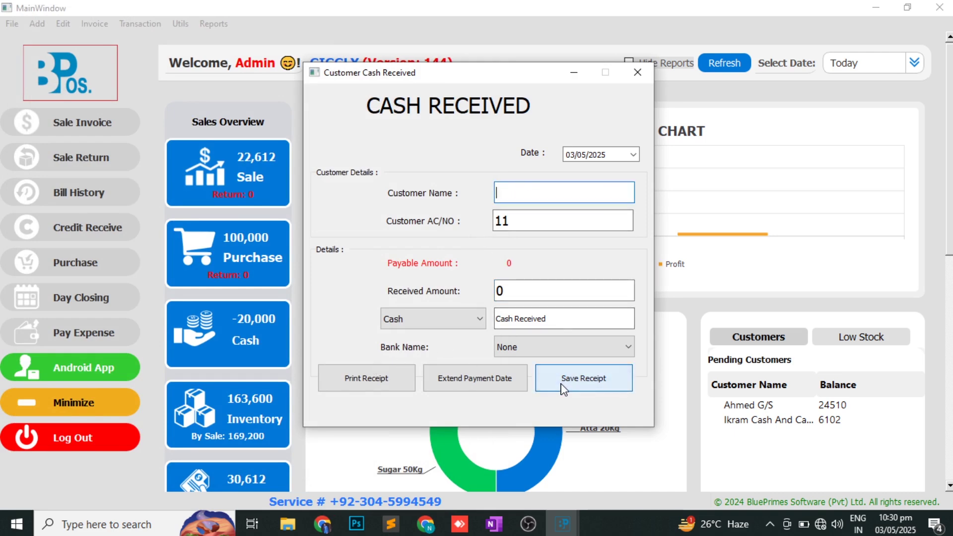
- Review Customer Details balances: Ahmed G/S 19316, Ikram Cash And Carry 1102, total 20418
{"action": "left_click", "coordinate": [644, 73]}
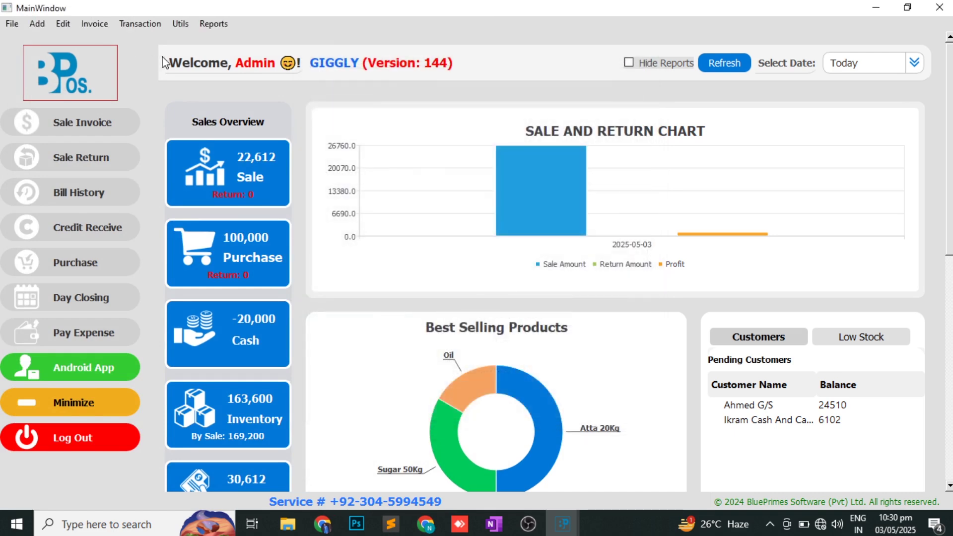
{"action": "left_click", "coordinate": [214, 23]}
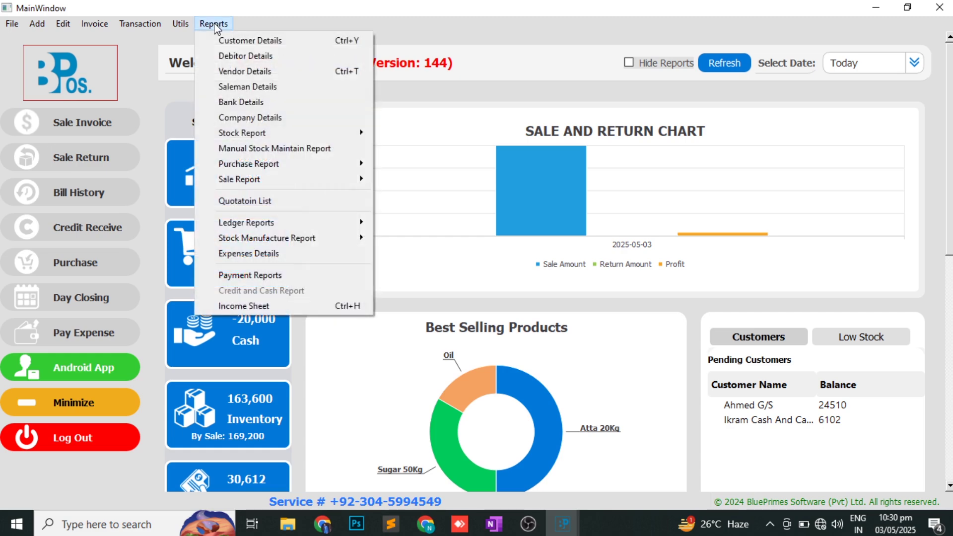
{"action": "left_click", "coordinate": [237, 40]}
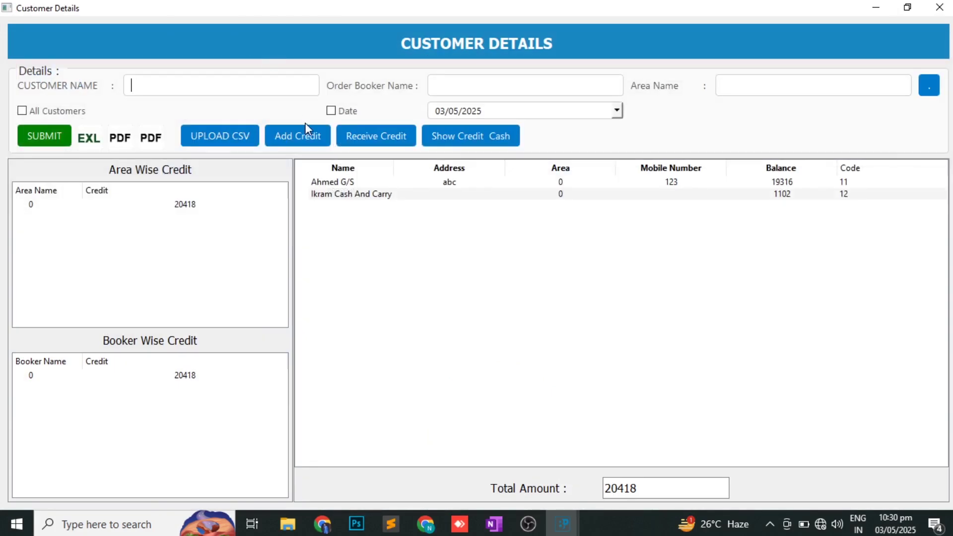
{"action": "left_click", "coordinate": [333, 182]}
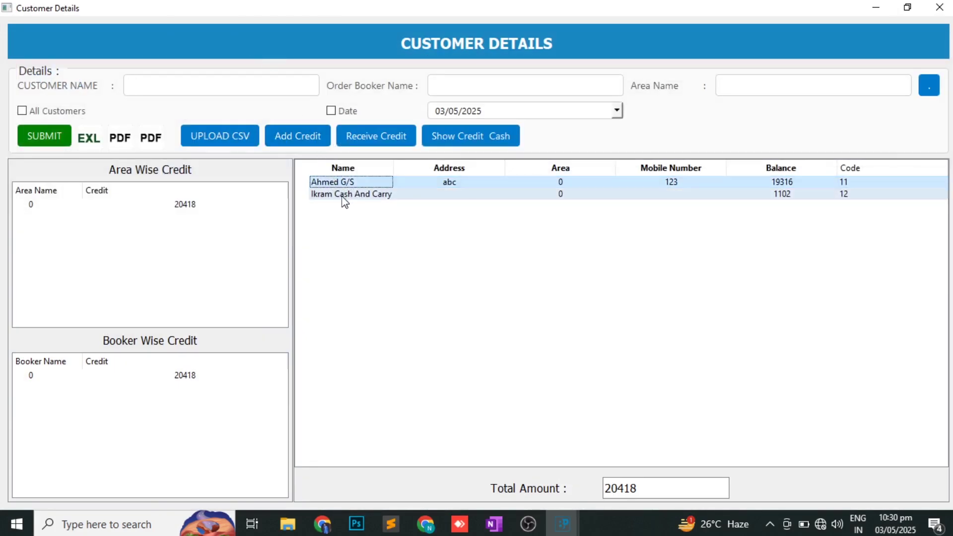
{"action": "left_click", "coordinate": [342, 195], "text": "shift"}
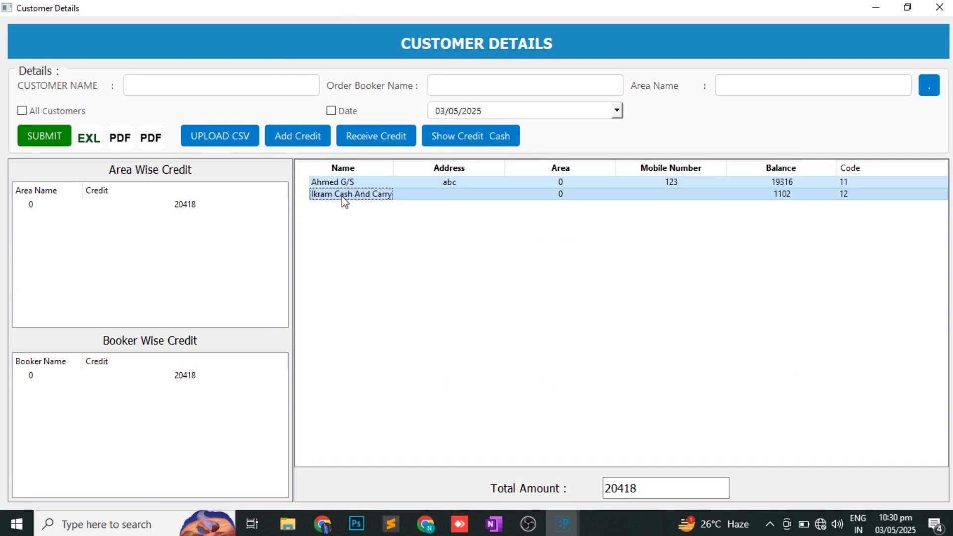
{"action": "left_click", "coordinate": [939, 6]}
{"action": "left_click", "coordinate": [214, 24]}
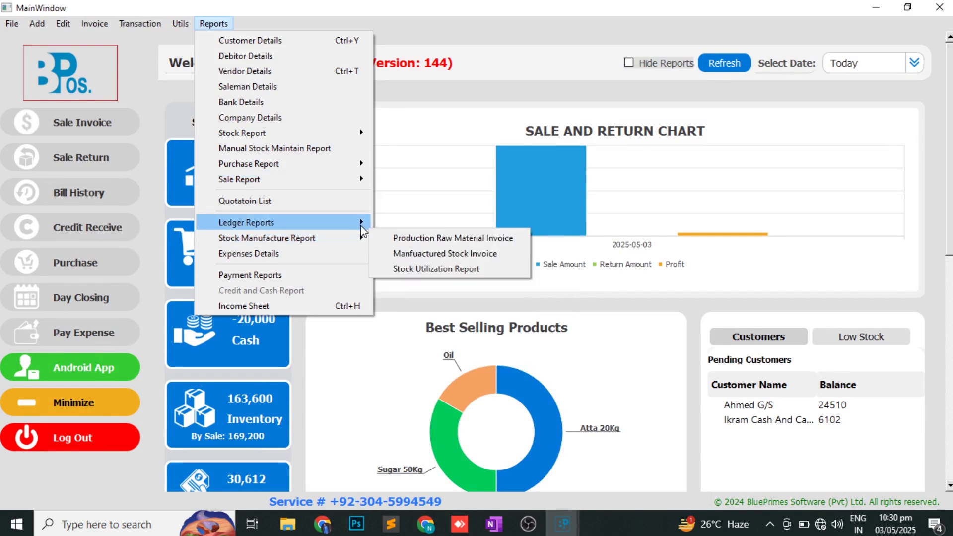
- Open the Customer Ledger and filter it to customer ahmed g/s
{"action": "mouse_move", "coordinate": [361, 226]}
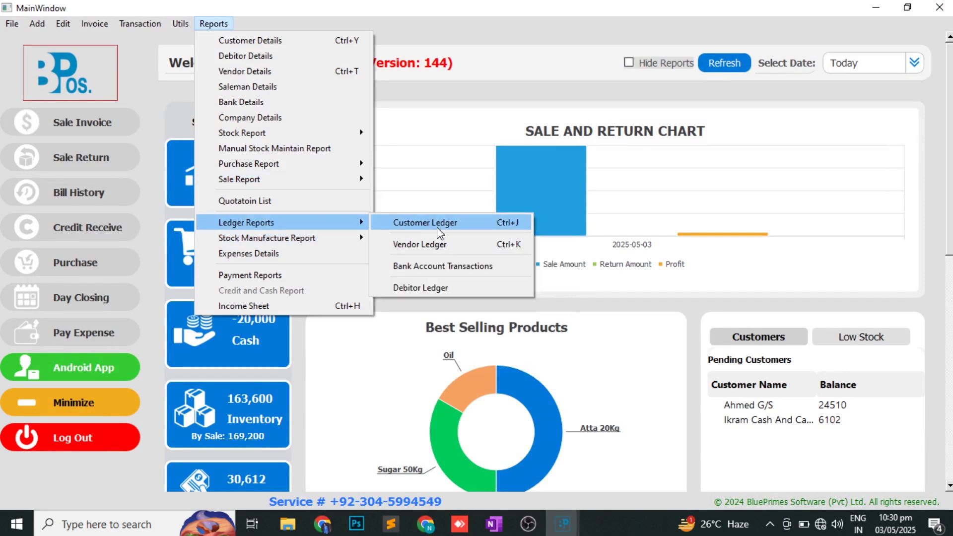
{"action": "left_click", "coordinate": [425, 223]}
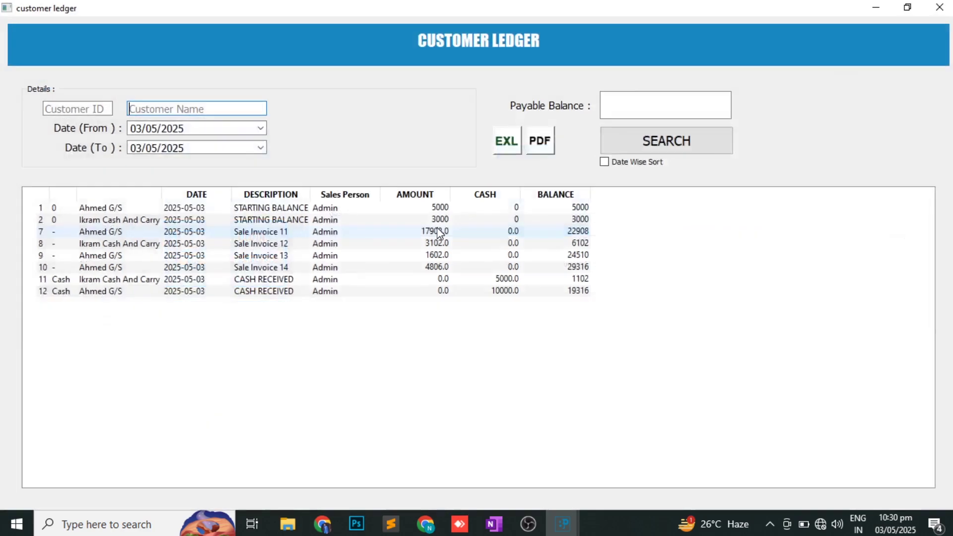
{"action": "left_click", "coordinate": [194, 110]}
{"action": "type", "text": "gs"}
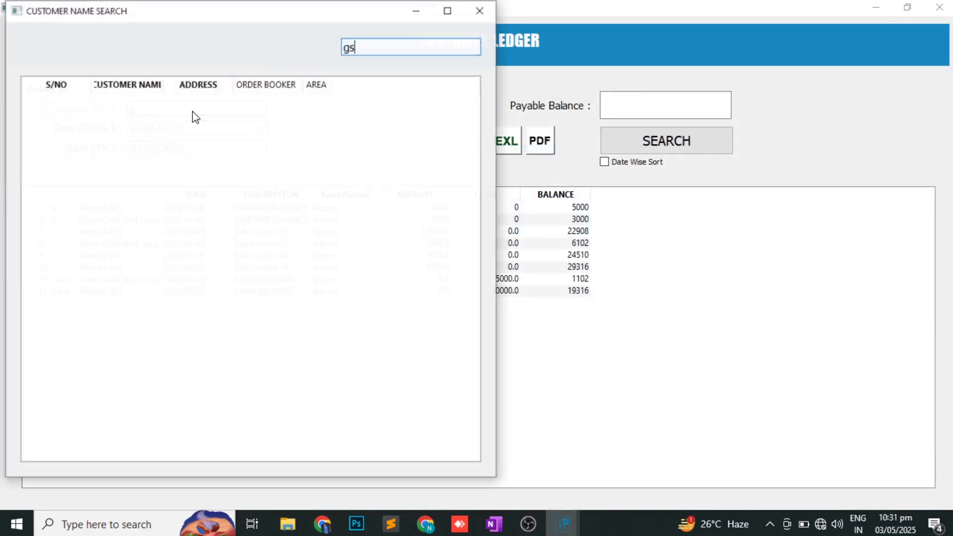
{"action": "key", "text": "Down"}
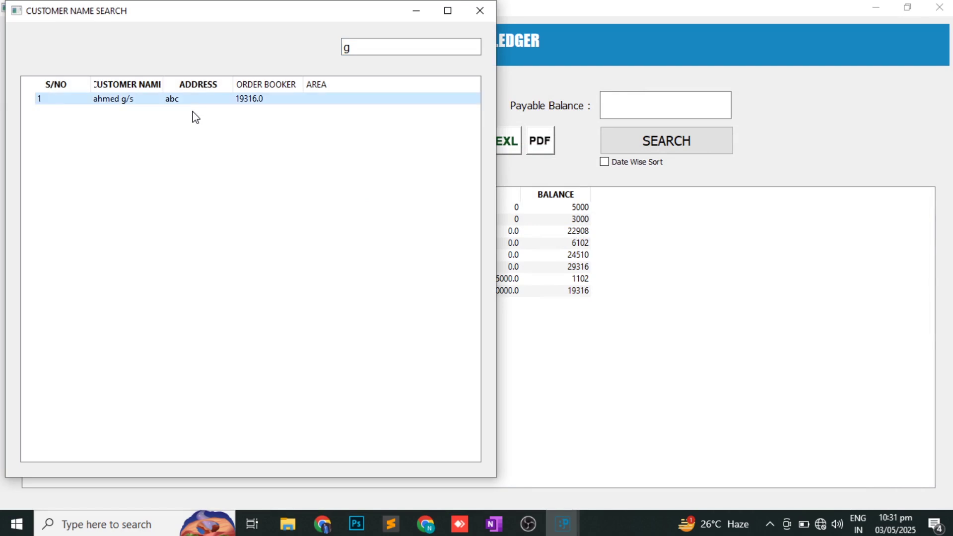
{"action": "key", "text": "Return"}
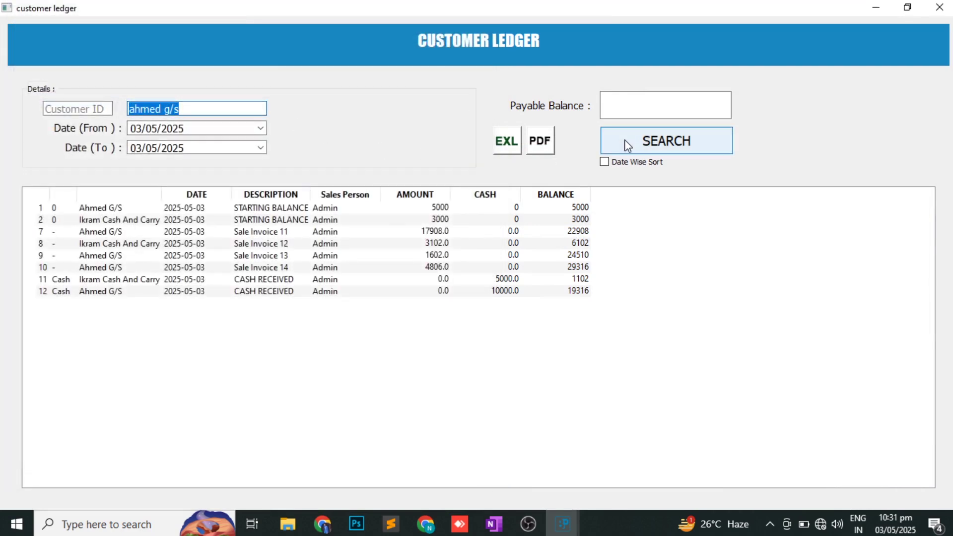
{"action": "left_click", "coordinate": [626, 144]}
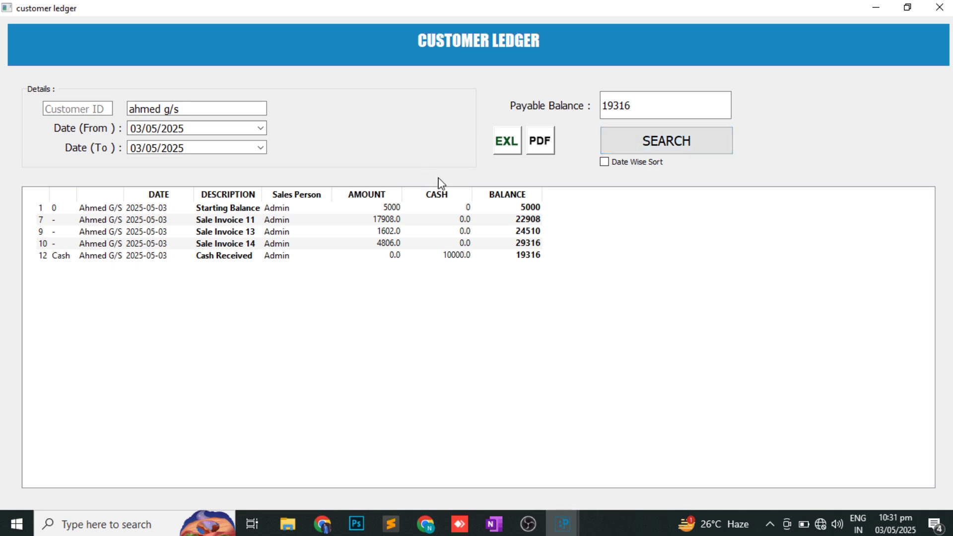
- Review the Starting Balance and Sale Invoice 11 rows, then print the ledger as an item-wise PDF
{"action": "left_click", "coordinate": [405, 211]}
{"action": "left_click", "coordinate": [399, 220]}
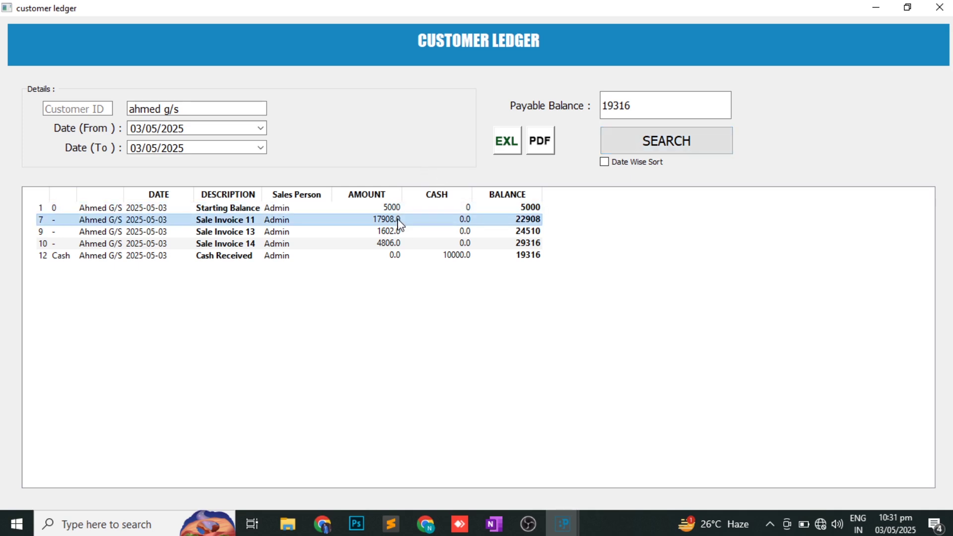
{"action": "left_click", "coordinate": [546, 143]}
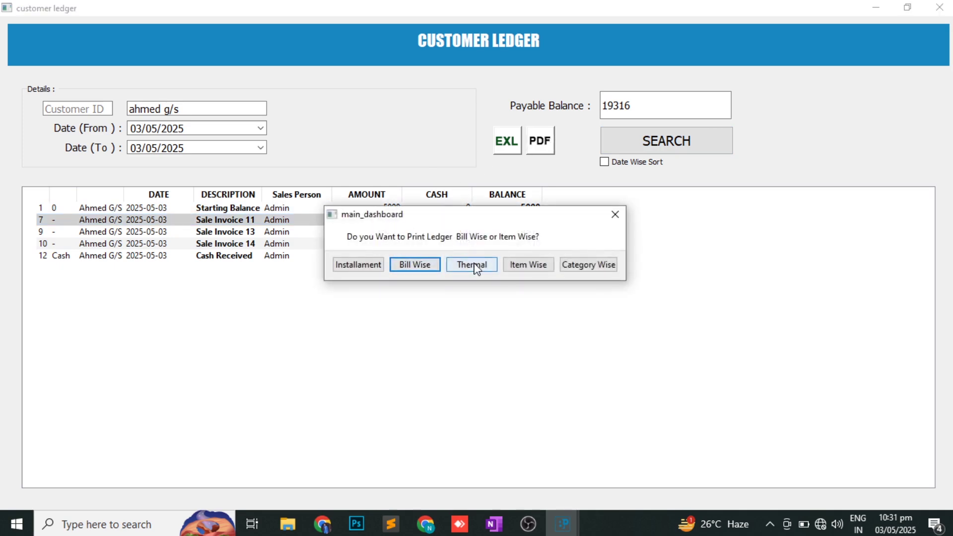
{"action": "left_click", "coordinate": [532, 268]}
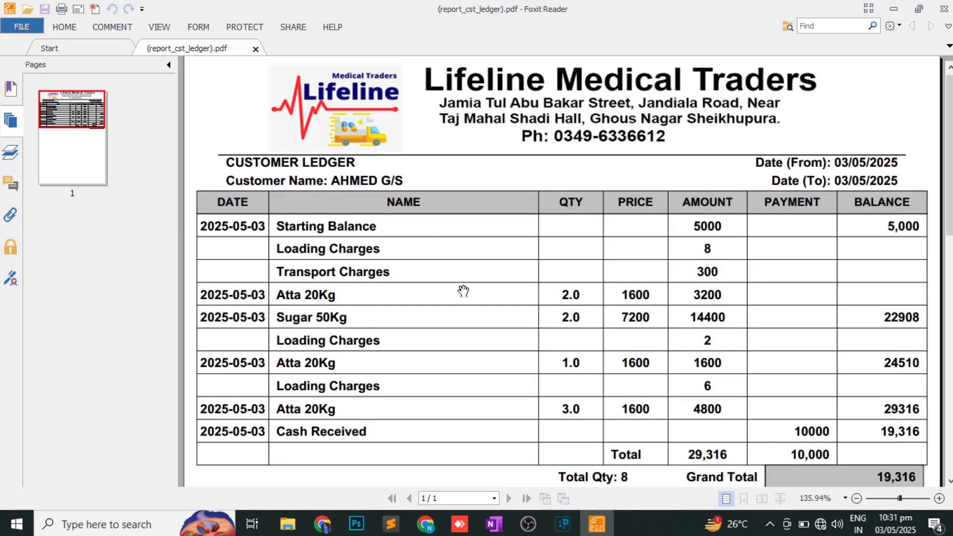
- Scroll down the ledger PDF to the 10000 cash receipt and 19,316 running balance
{"action": "scroll", "coordinate": [461, 291], "scroll_direction": "down", "scroll_amount": 3}
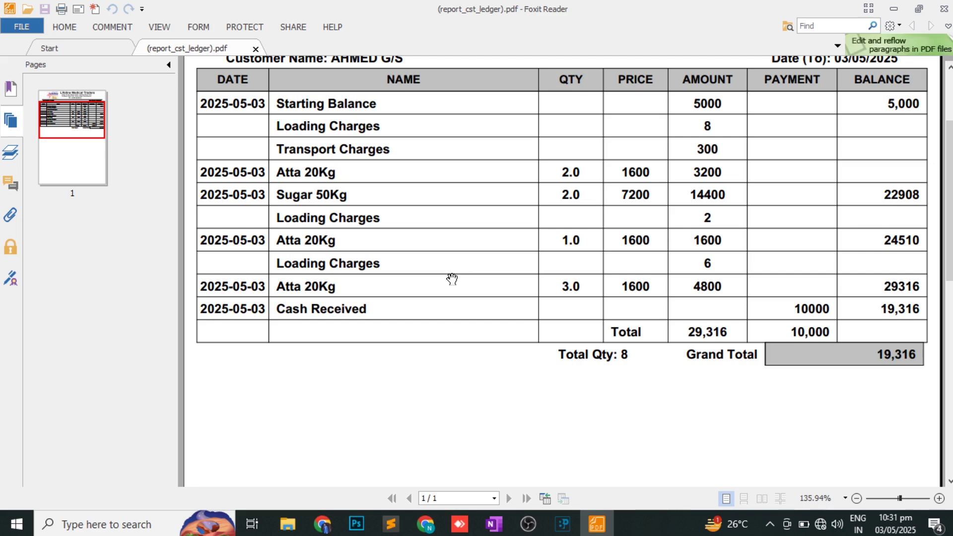
- Close the ledger PDF, then tick STOCK REPORT in OneNote and return to the POS
{"action": "left_click", "coordinate": [945, 7]}
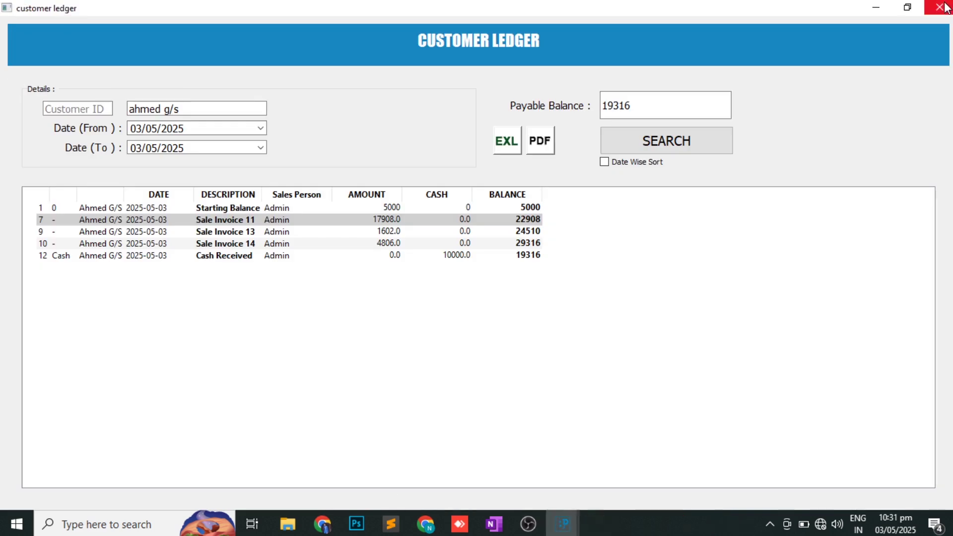
{"action": "key", "text": "alt+Tab"}
{"action": "key", "text": "alt+Tab"}
{"action": "key", "text": "alt+Tab"}
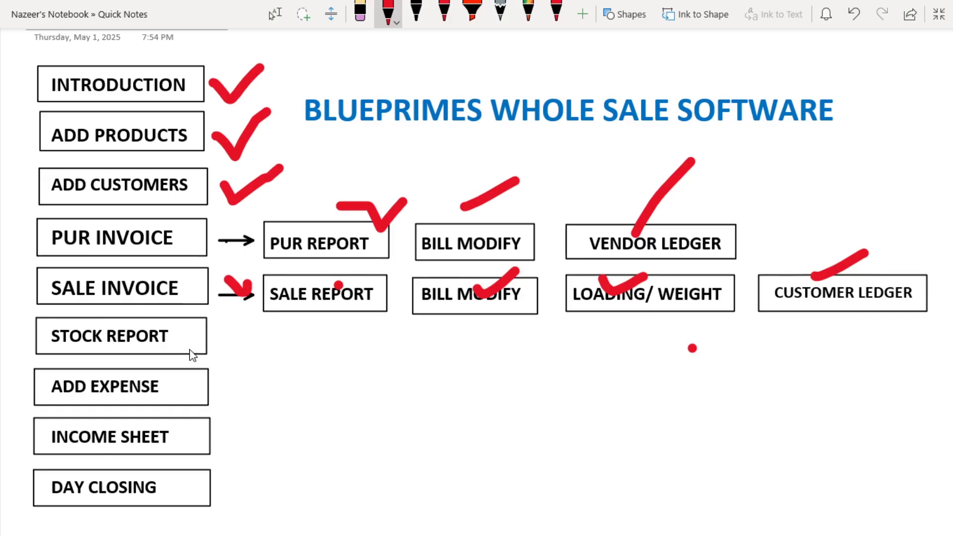
{"action": "left_click_drag", "start_coordinate": [216, 340], "coordinate": [267, 336]}
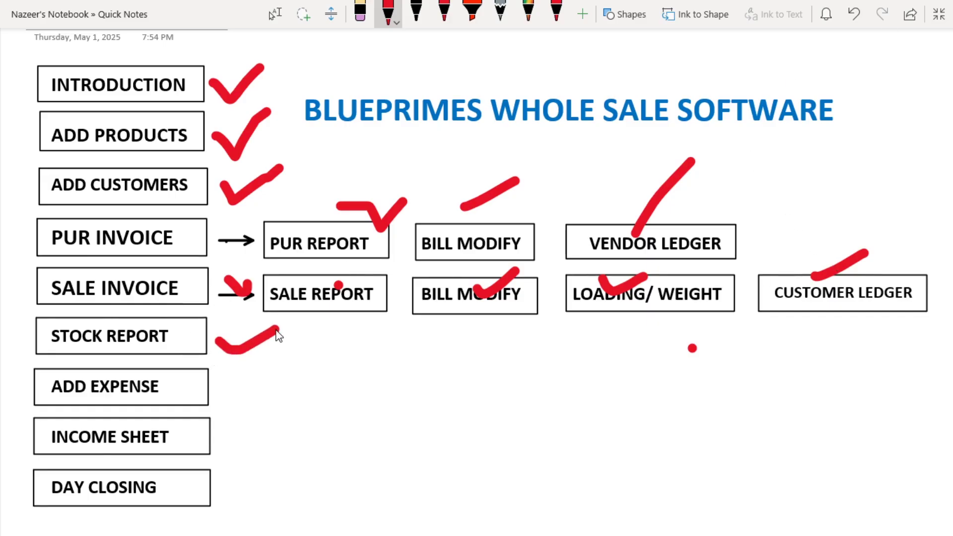
{"action": "key", "text": "alt+Tab"}
- Open the Inventory Report and check the atta 20kg row and total investment figure
{"action": "key", "text": "Tab"}
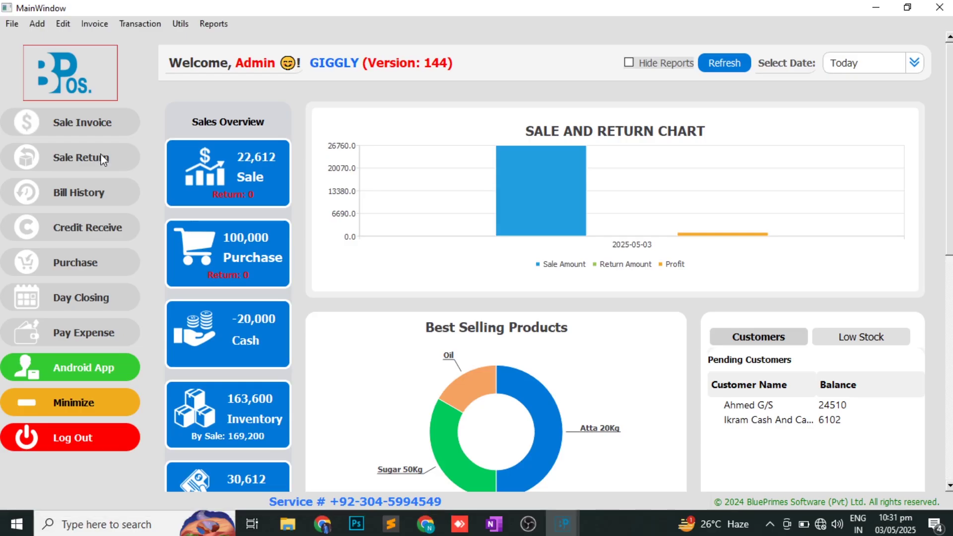
{"action": "left_click", "coordinate": [213, 25]}
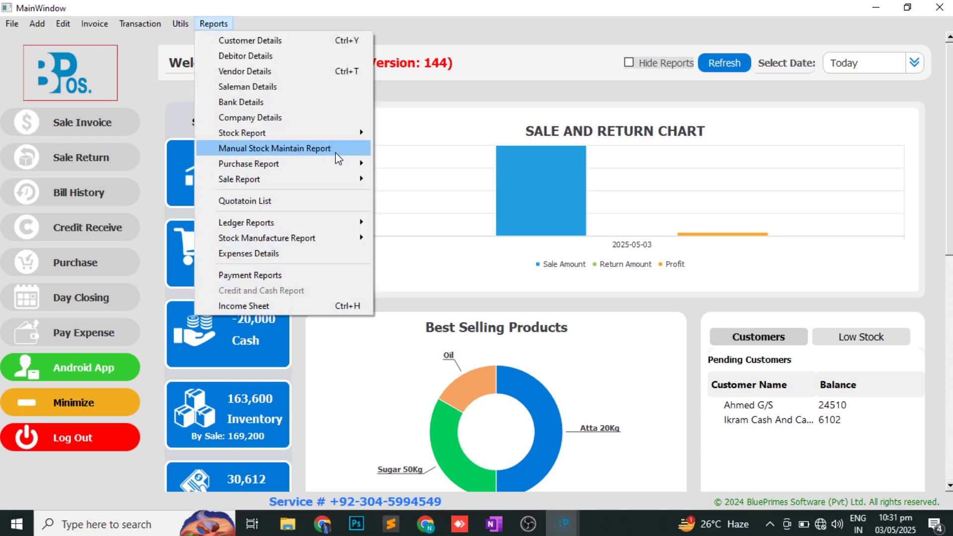
{"action": "mouse_move", "coordinate": [329, 174]}
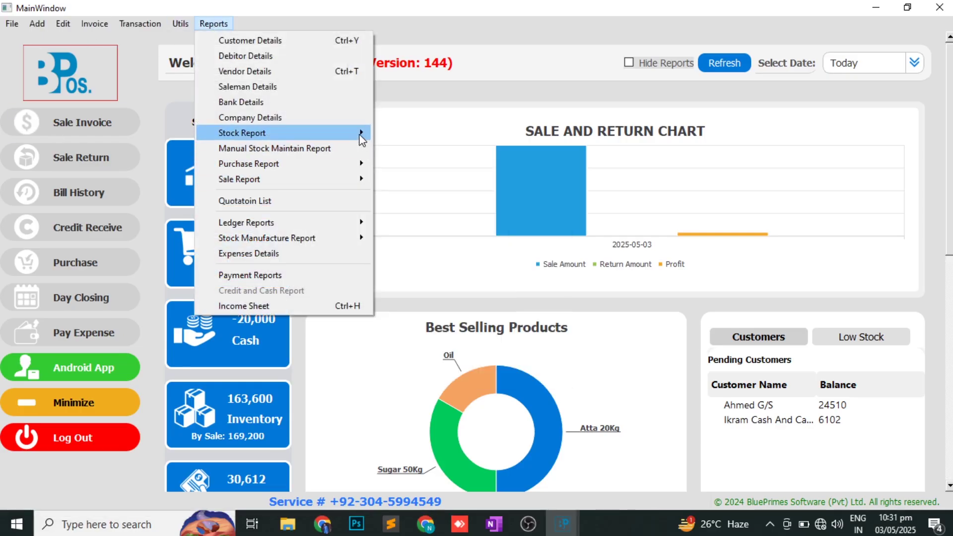
{"action": "mouse_move", "coordinate": [355, 132]}
{"action": "left_click", "coordinate": [416, 138]}
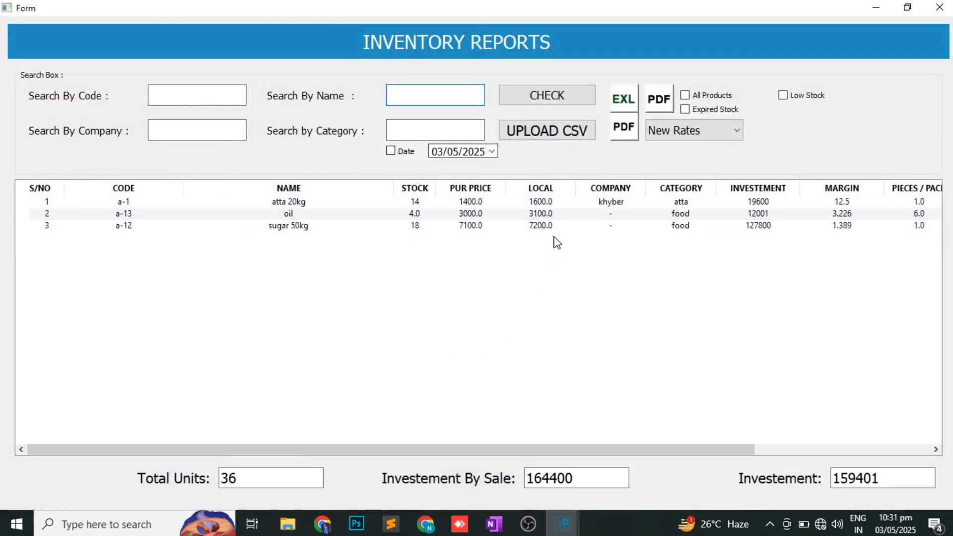
{"action": "left_click", "coordinate": [753, 205]}
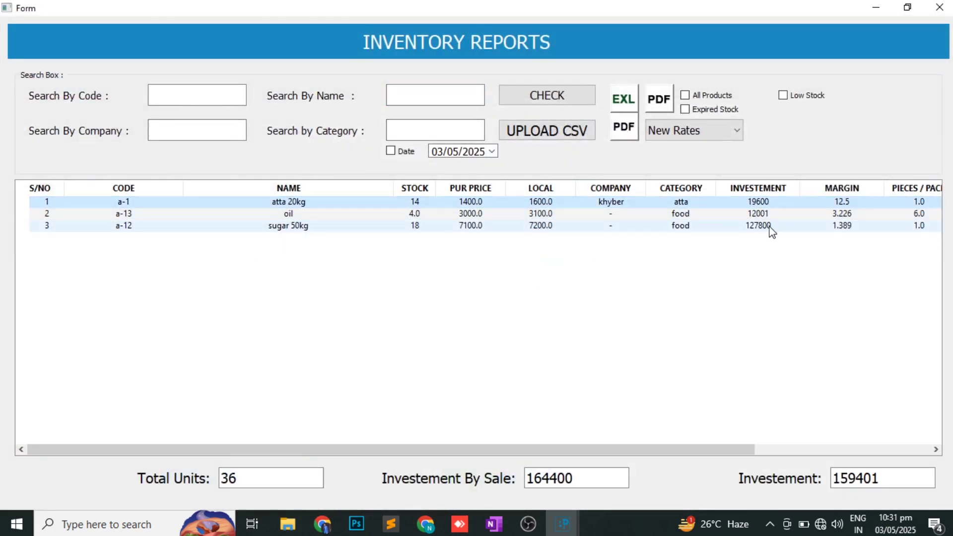
{"action": "left_click", "coordinate": [868, 479]}
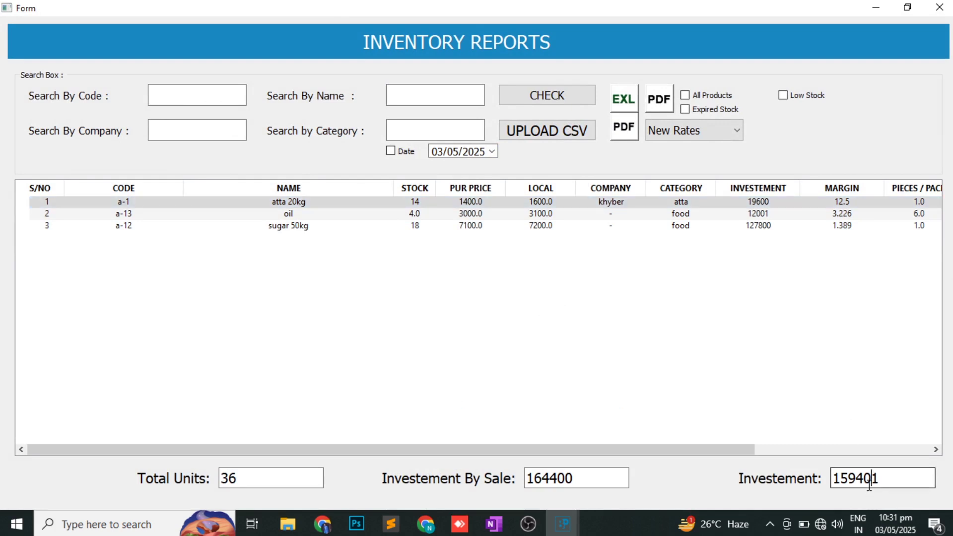
{"action": "double_click", "coordinate": [868, 480]}
{"action": "left_click", "coordinate": [572, 277]}
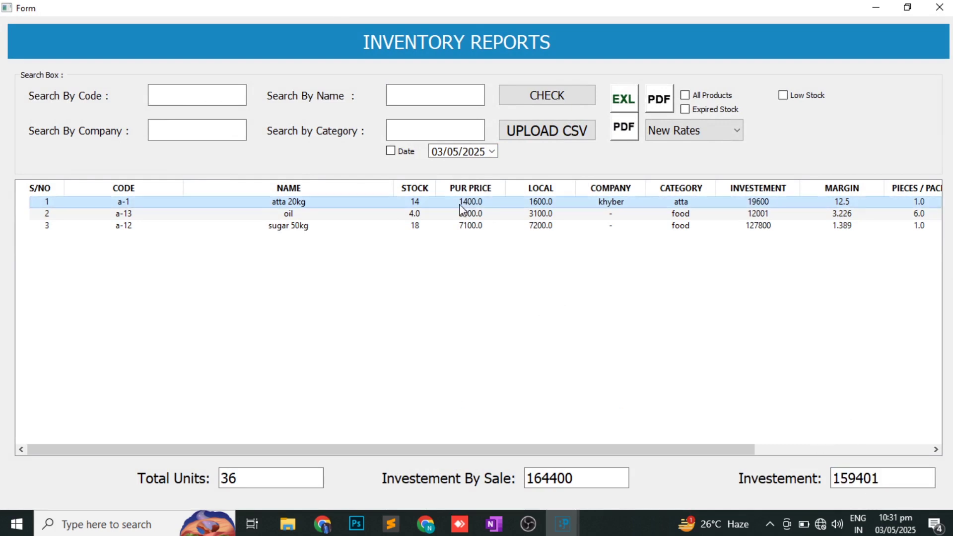
- View atta 20kg's full product history, then close both report windows
{"action": "double_click", "coordinate": [444, 206]}
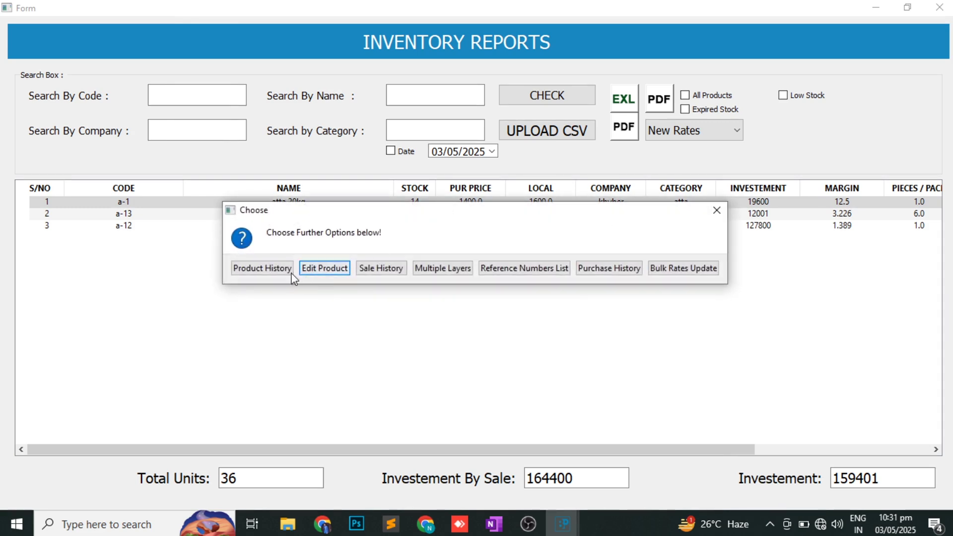
{"action": "left_click", "coordinate": [277, 276]}
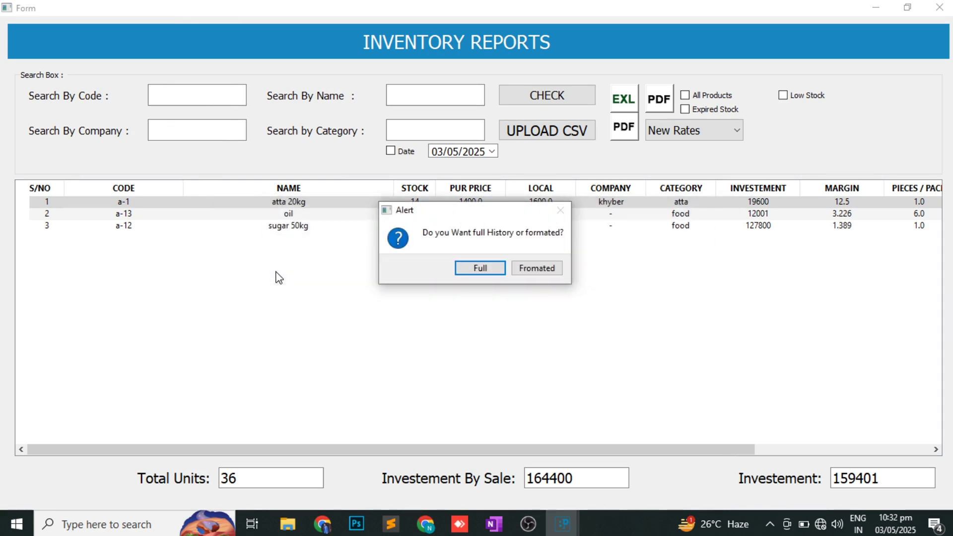
{"action": "left_click", "coordinate": [483, 270]}
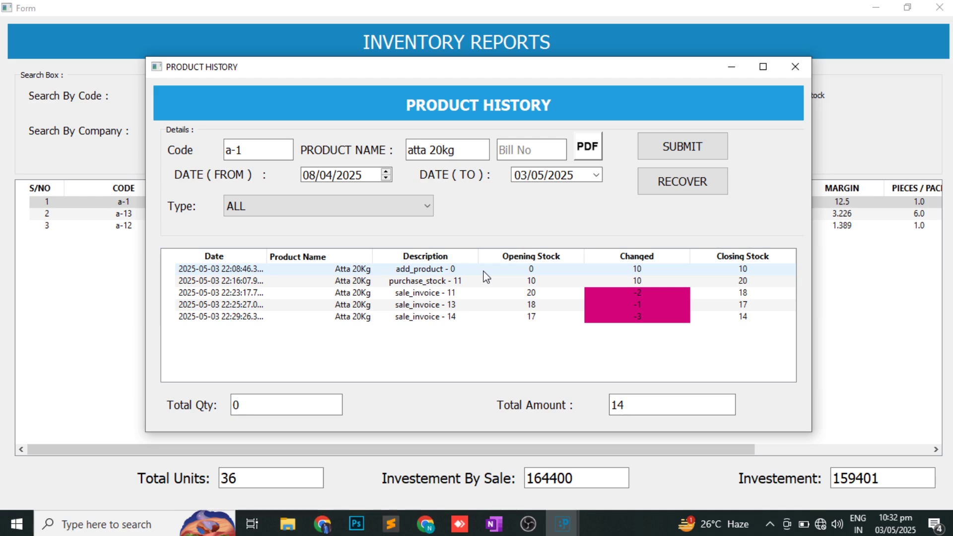
{"action": "left_click", "coordinate": [796, 67]}
{"action": "left_click", "coordinate": [940, 7]}
{"action": "key", "text": "alt+Tab"}
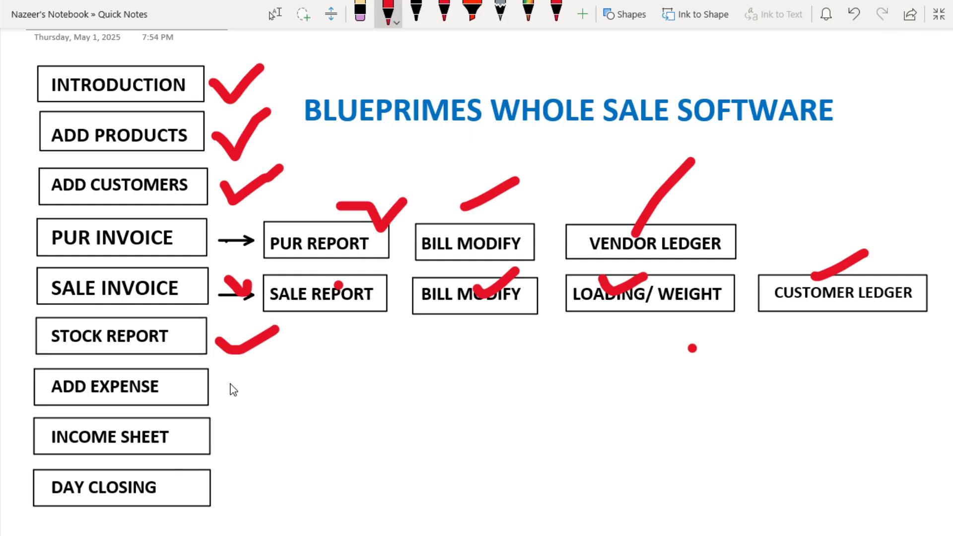
- Draw a red tick beside ADD EXPENSE and switch back to the BPOS dashboard
{"action": "left_click_drag", "start_coordinate": [228, 379], "coordinate": [292, 354]}
{"action": "key", "text": "alt+Tab"}
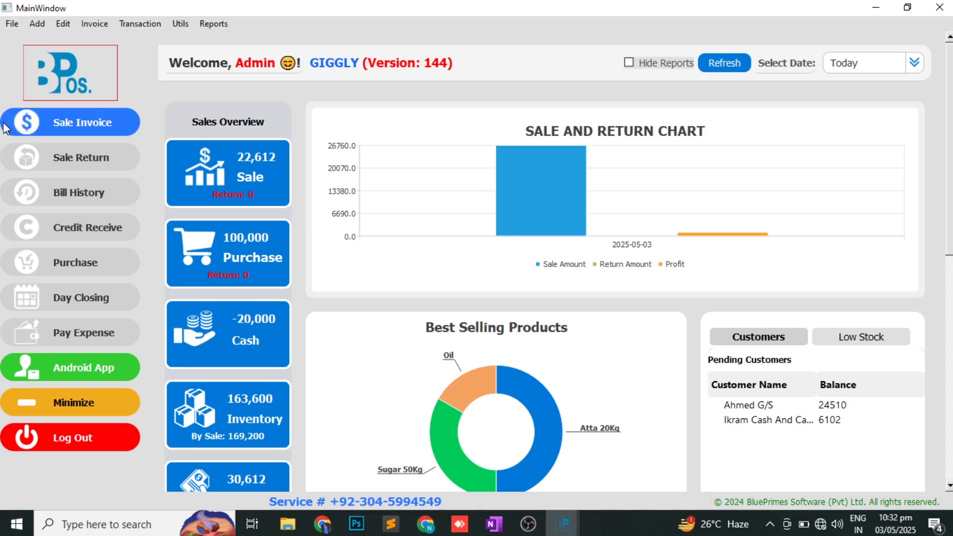
{"action": "left_click", "coordinate": [37, 25]}
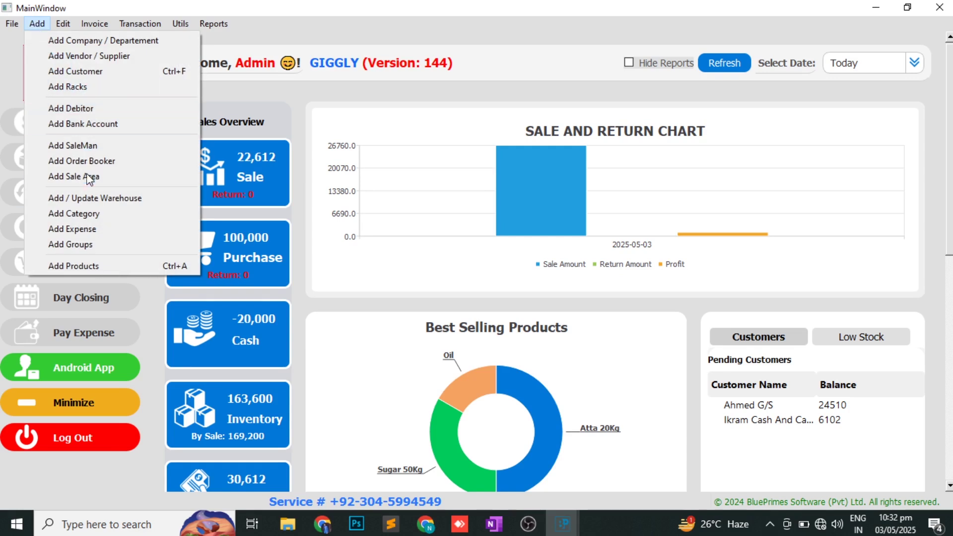
{"action": "left_click", "coordinate": [89, 230]}
{"action": "type", "text": "foo"}
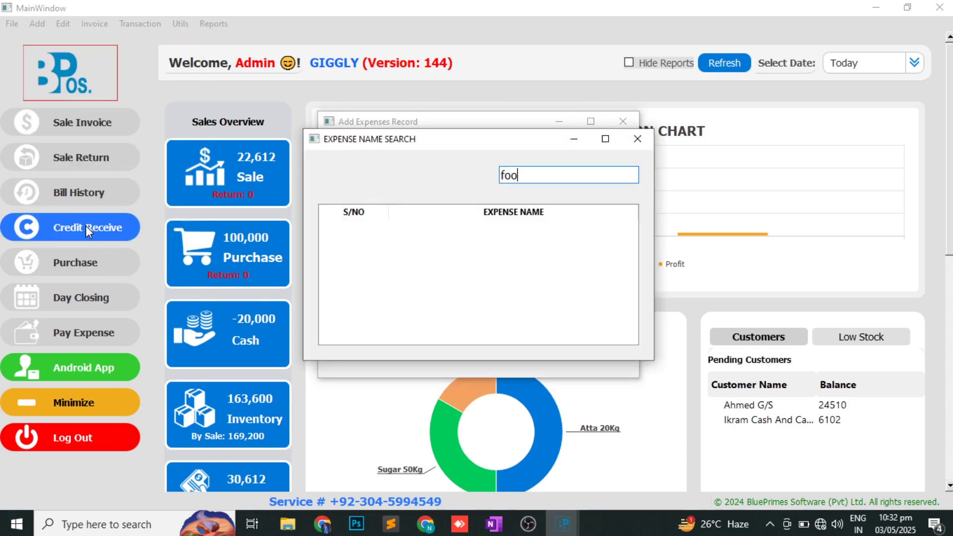
{"action": "type", "text": "d"}
{"action": "key", "text": "Return"}
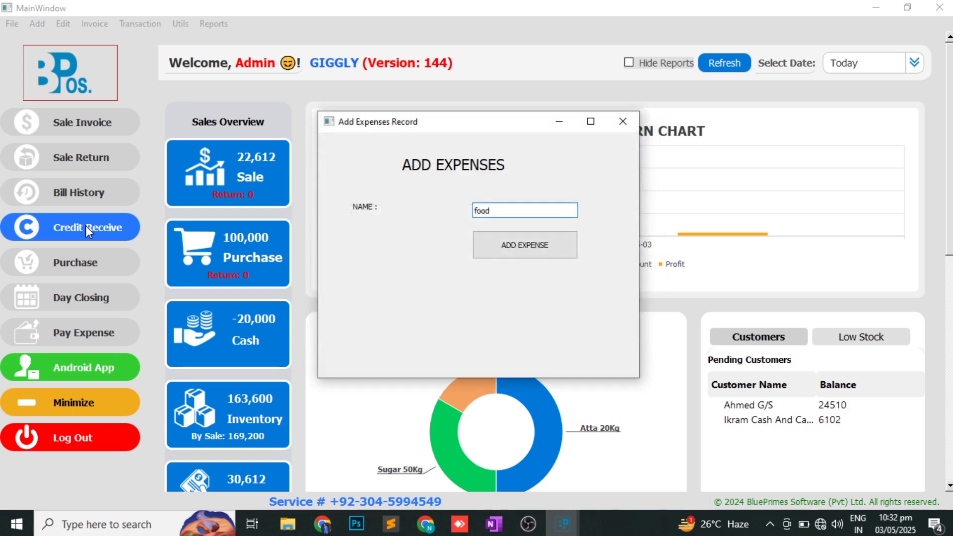
{"action": "key", "text": "BackSpace"}
{"action": "key", "text": "BackSpace"}
{"action": "key", "text": "BackSpace"}
{"action": "key", "text": "BackSpace"}
{"action": "left_click", "coordinate": [622, 121]}
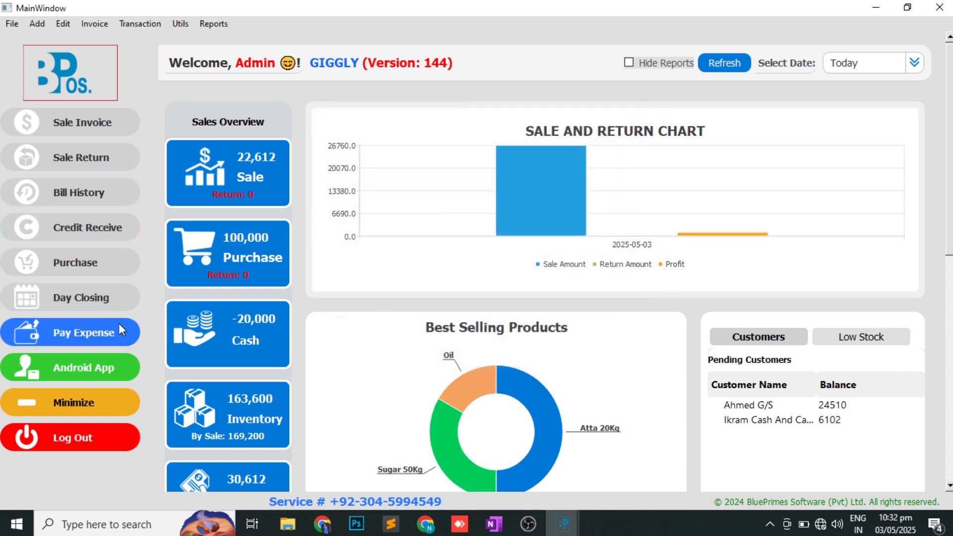
- Add and save a 500 Food expense with description 'abc', paid from Cash
{"action": "left_click", "coordinate": [103, 329]}
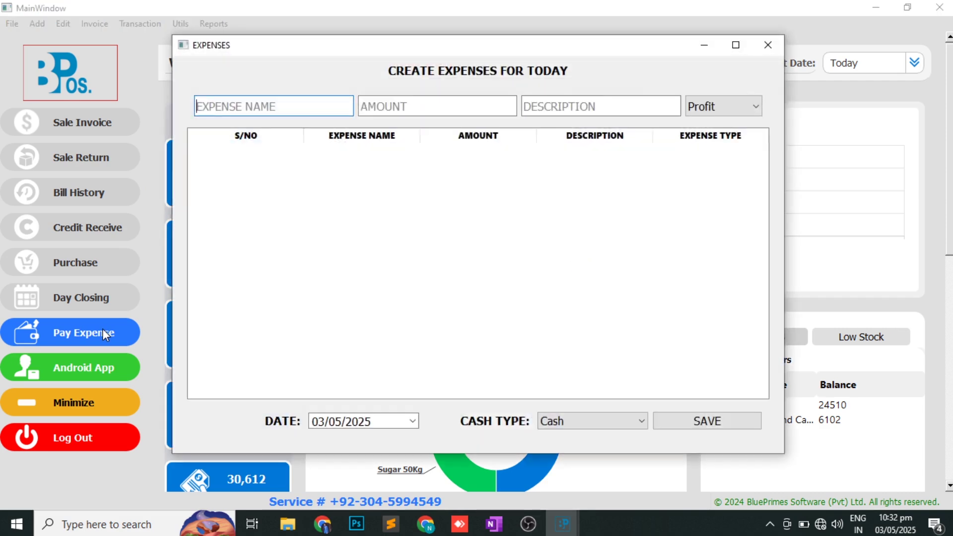
{"action": "type", "text": "f"}
{"action": "key", "text": "Return"}
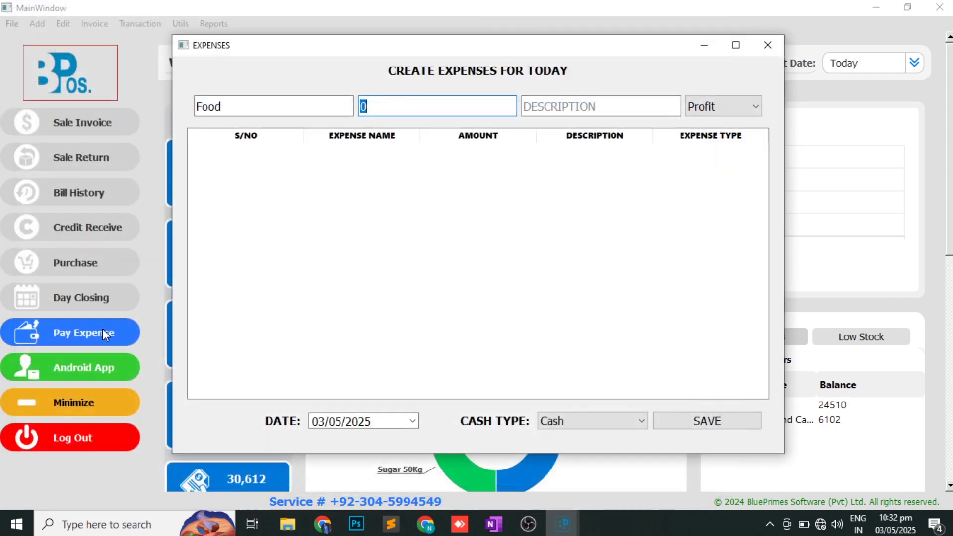
{"action": "type", "text": "500"}
{"action": "key", "text": "Return"}
{"action": "type", "text": "abc"}
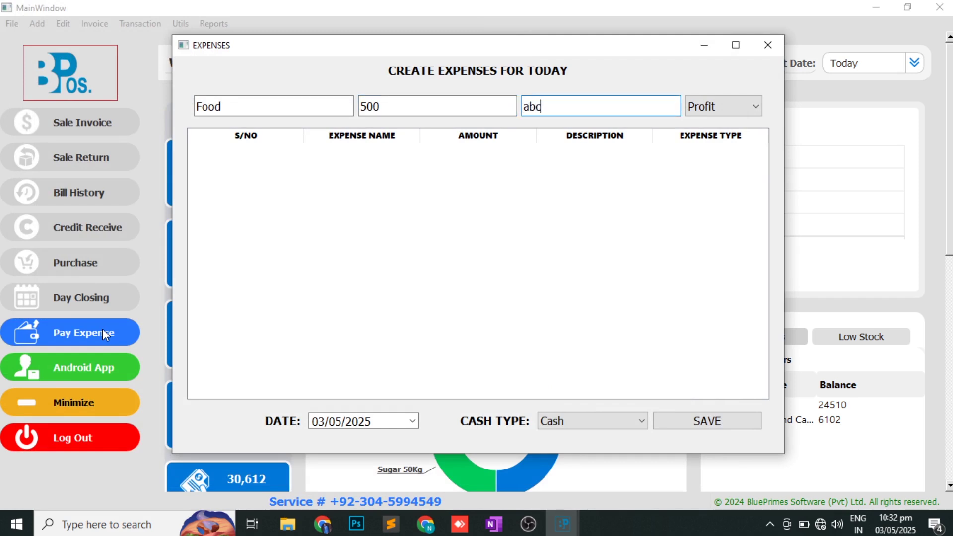
{"action": "key", "text": "Return"}
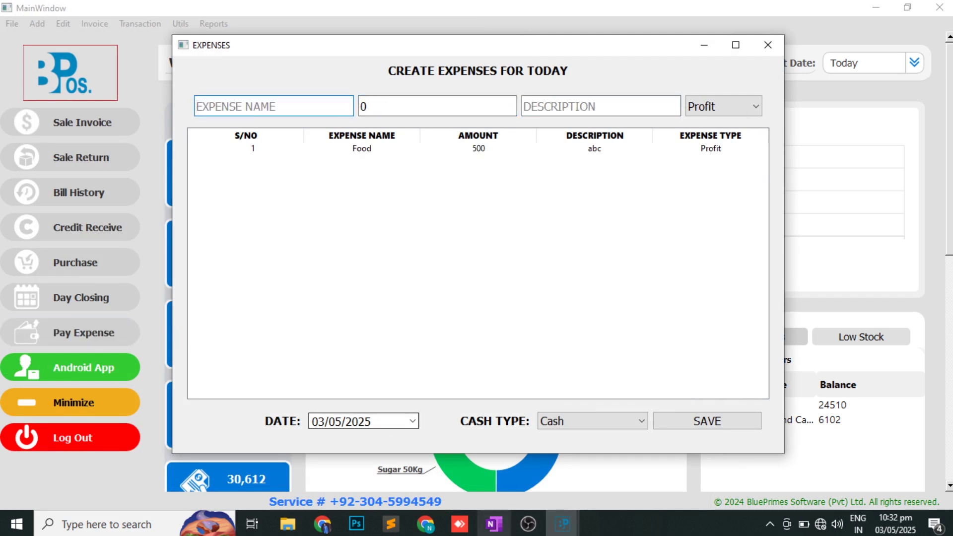
{"action": "left_click", "coordinate": [598, 425]}
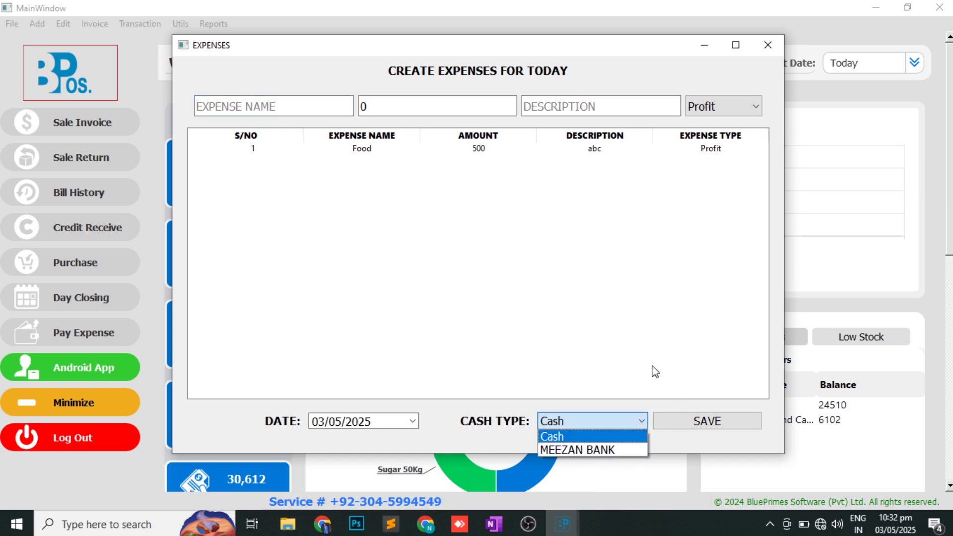
{"action": "left_click", "coordinate": [645, 351]}
{"action": "left_click", "coordinate": [696, 410]}
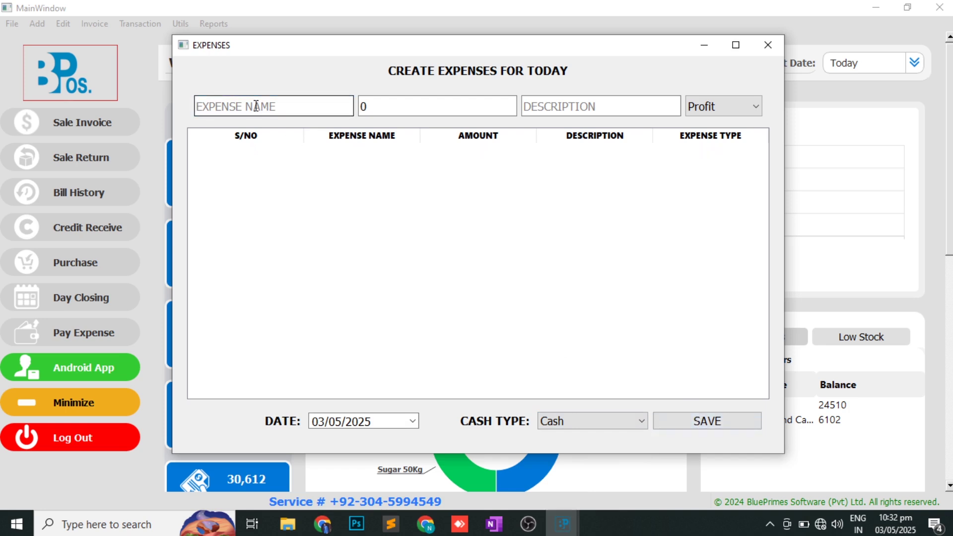
- Add a 300 calculator expense, save the entries, and close the Expenses window
{"action": "type", "text": "ca"}
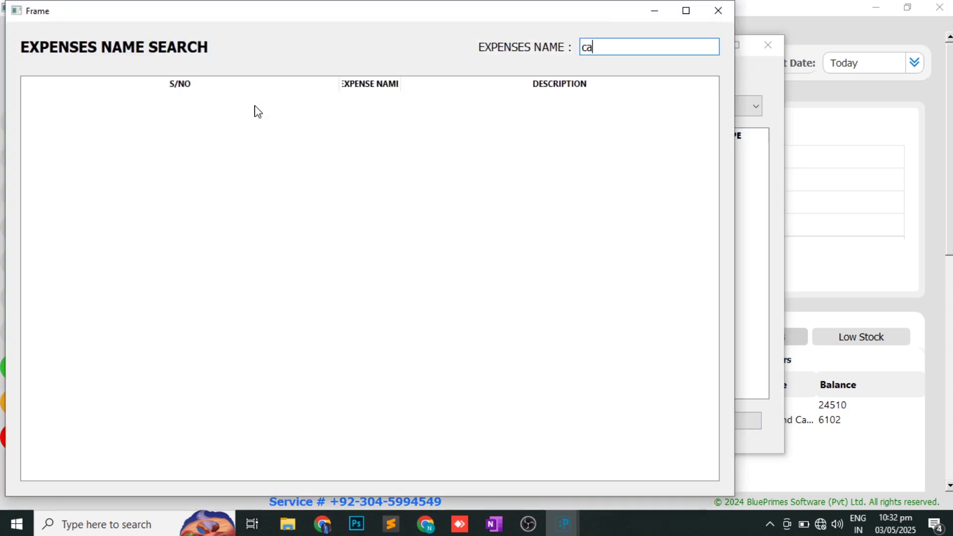
{"action": "type", "text": "lculator"}
{"action": "key", "text": "Return"}
{"action": "key", "text": "BackSpace"}
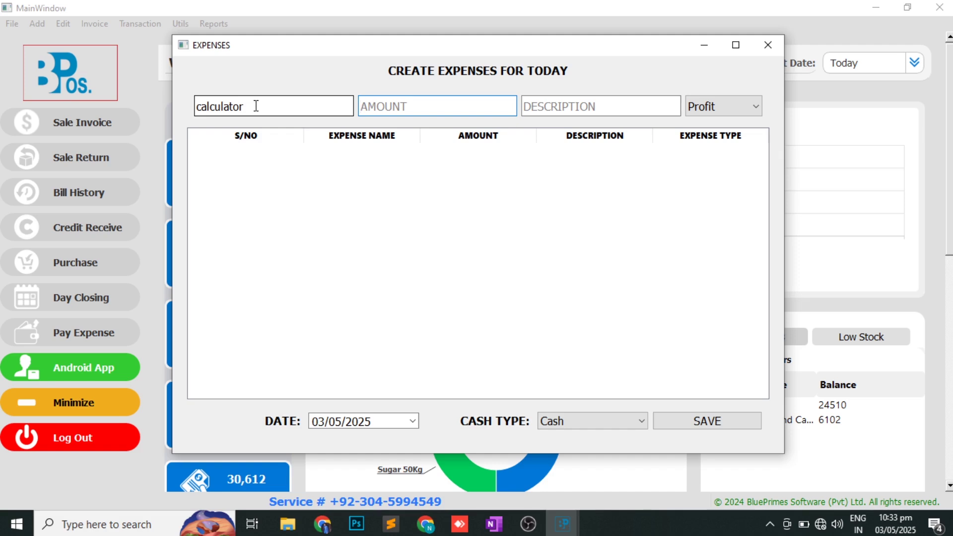
{"action": "type", "text": "3000"}
{"action": "key", "text": "BackSpace"}
{"action": "left_click", "coordinate": [564, 106]}
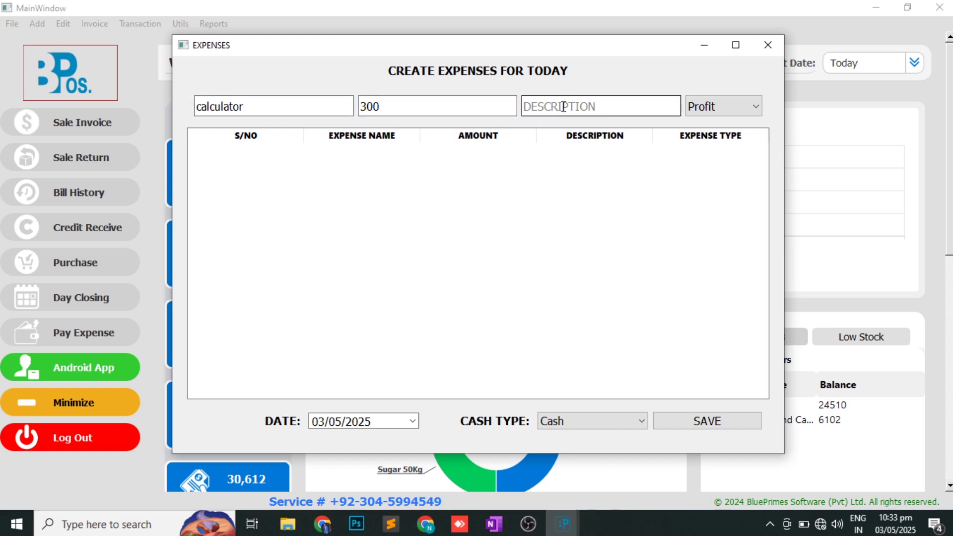
{"action": "key", "text": "Return"}
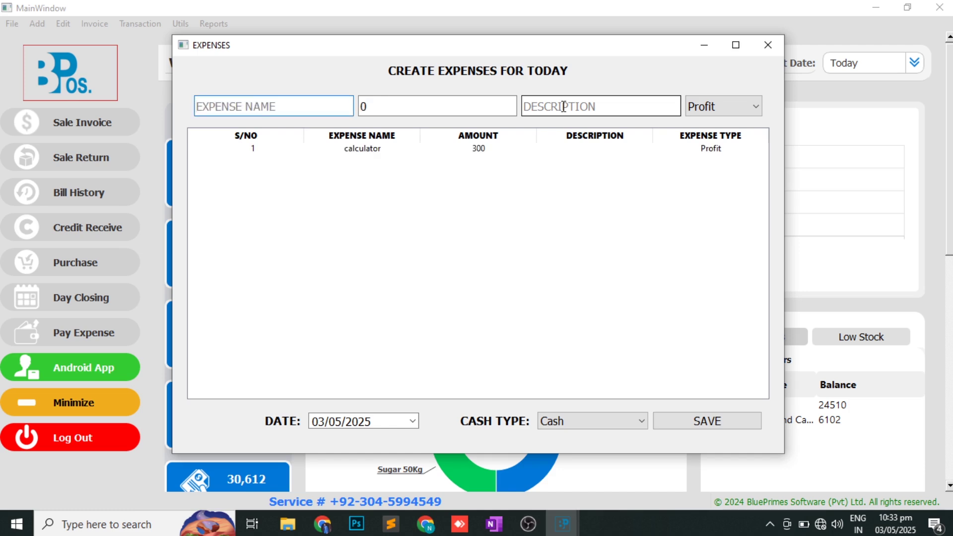
{"action": "left_click", "coordinate": [699, 425]}
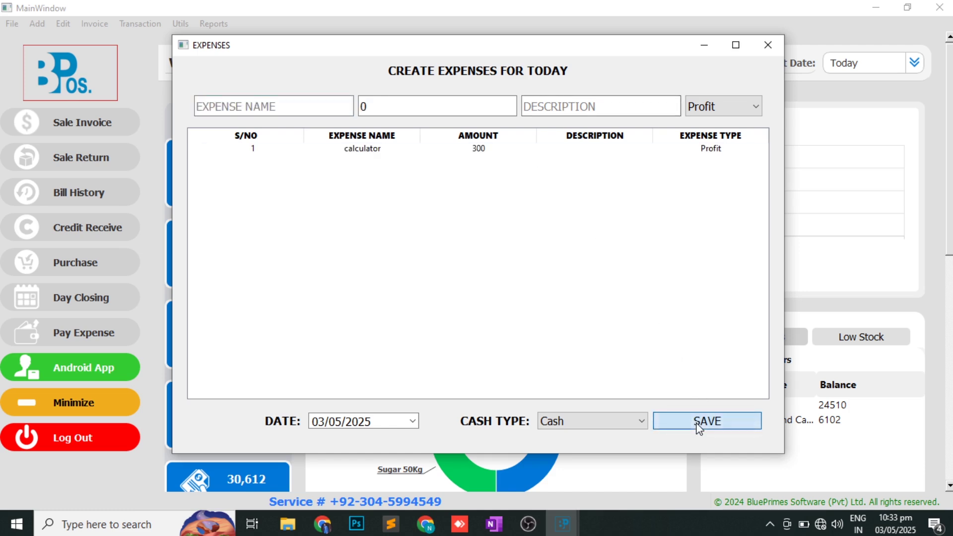
{"action": "left_click", "coordinate": [778, 42]}
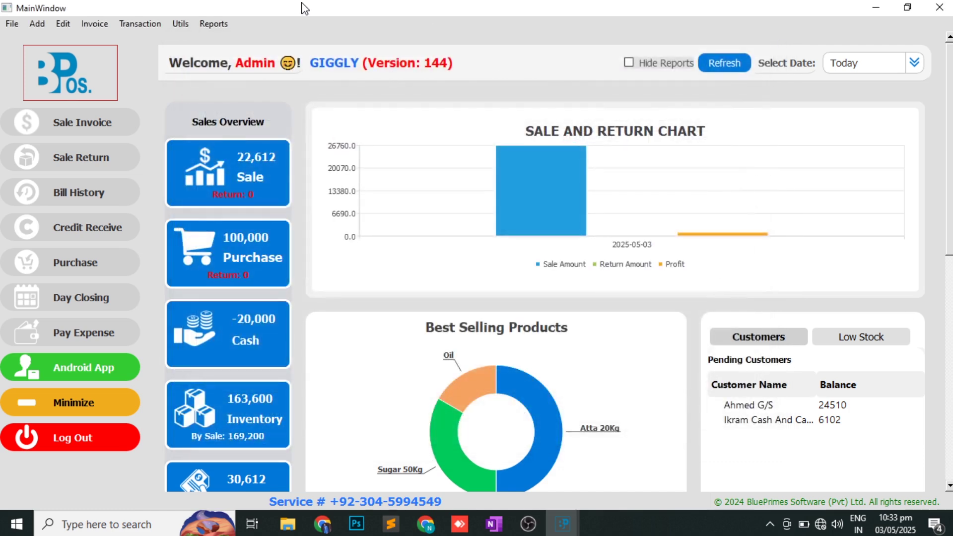
- Filter the Expenses Details report by expense name 'food' to show its single 500 entry
{"action": "left_click", "coordinate": [219, 24]}
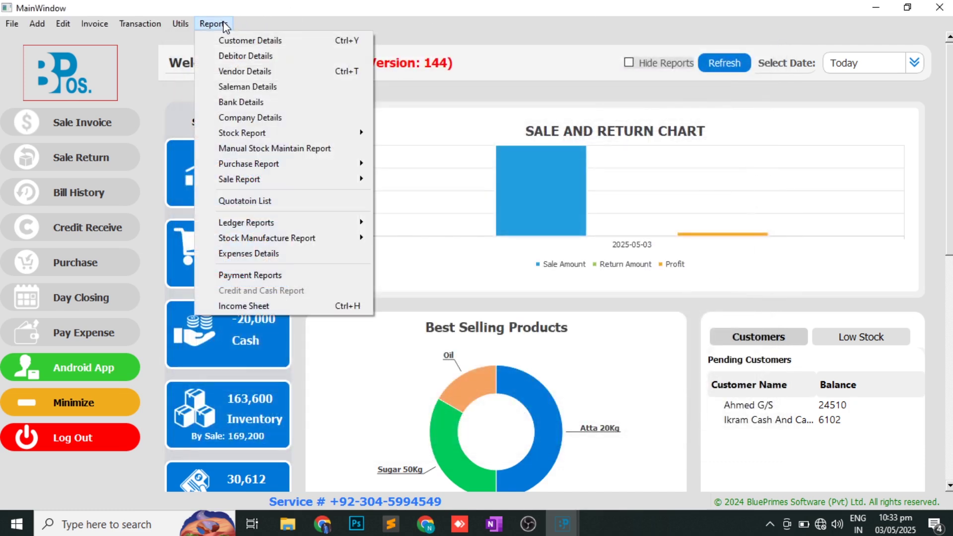
{"action": "left_click", "coordinate": [265, 254]}
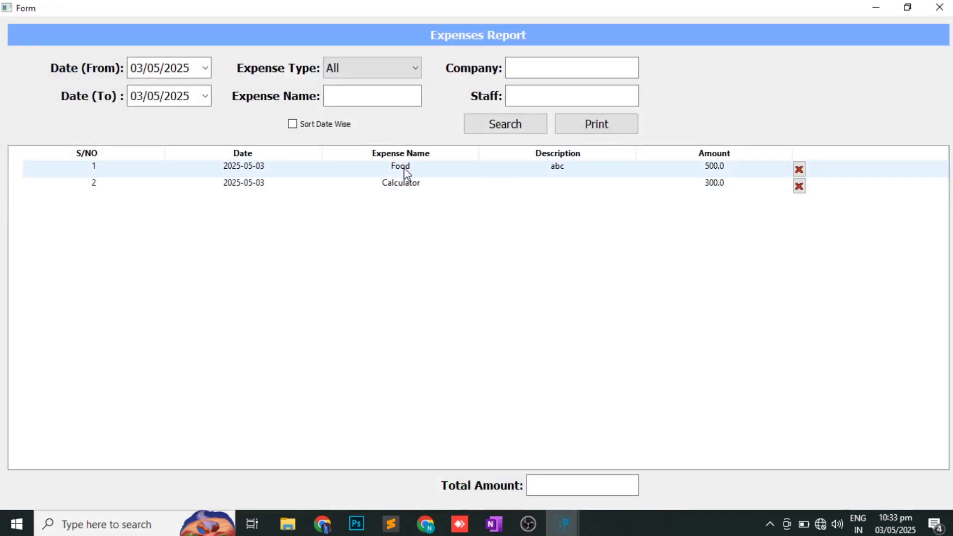
{"action": "left_click", "coordinate": [346, 99]}
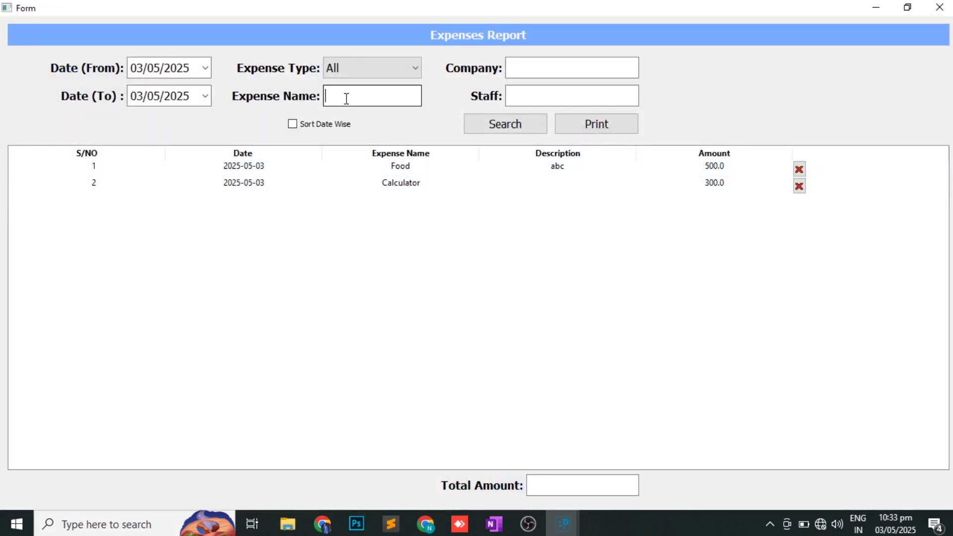
{"action": "type", "text": "food"}
{"action": "left_click", "coordinate": [134, 64]}
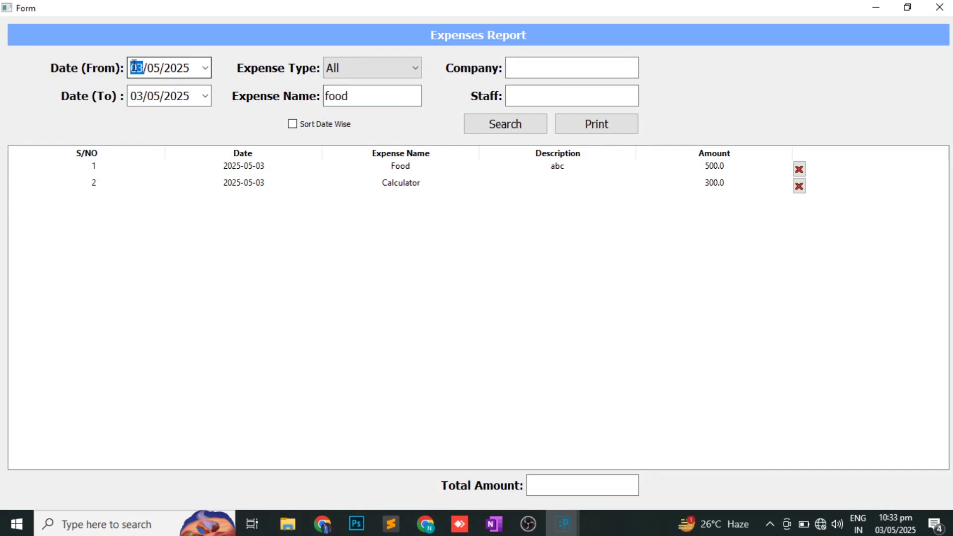
{"action": "left_click", "coordinate": [499, 125]}
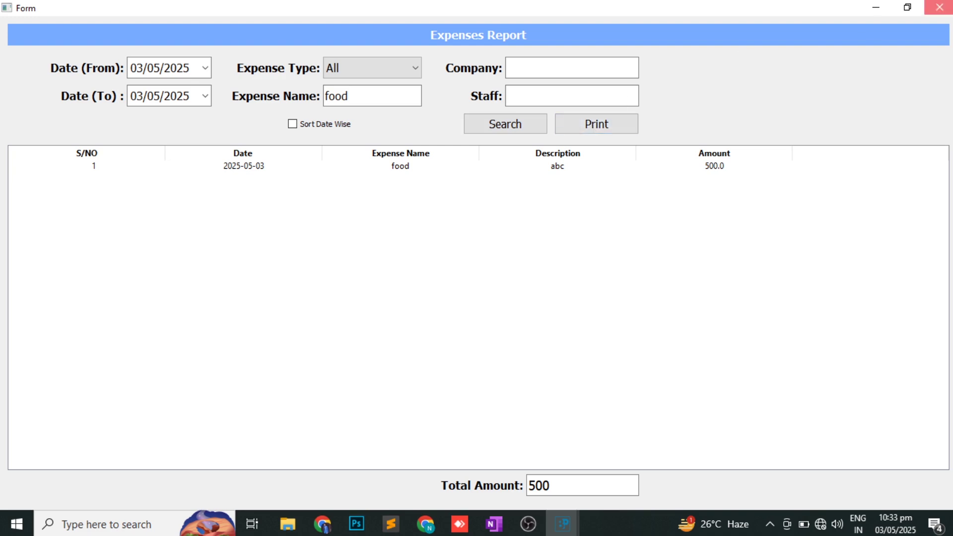
{"action": "left_click", "coordinate": [940, 7]}
{"action": "key", "text": "alt+Tab"}
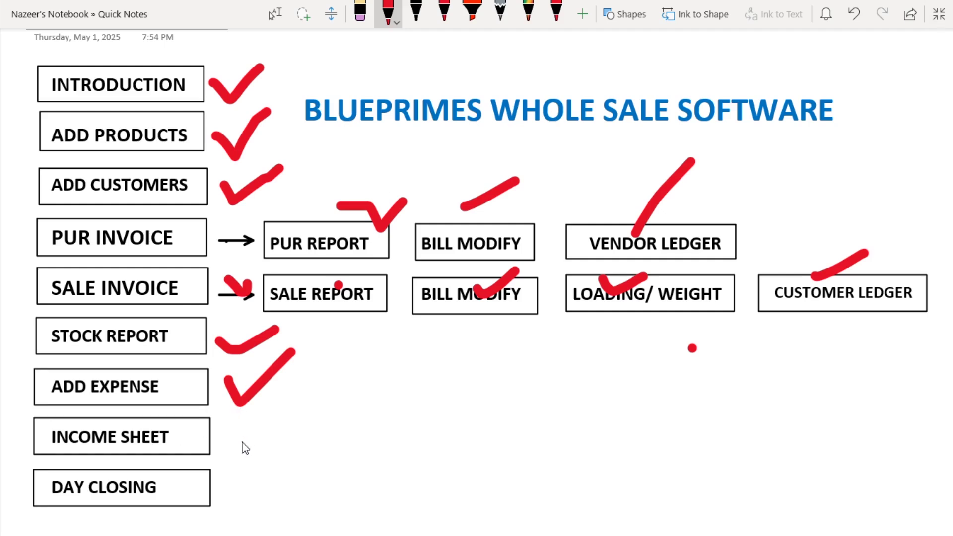
{"action": "key", "text": "alt+Tab"}
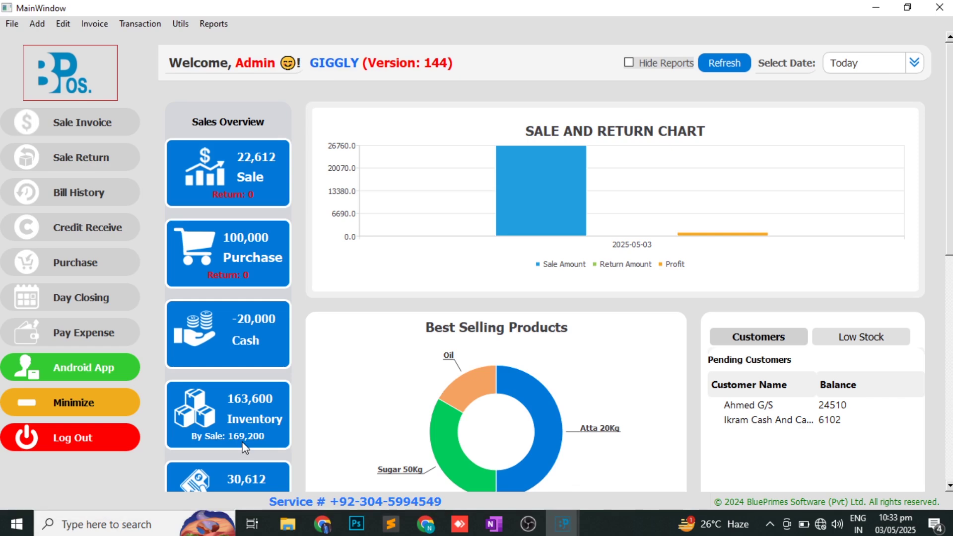
- Calculate today's Income Sheet and browse its customer sales, sale returns and cash sales
{"action": "left_click", "coordinate": [218, 25]}
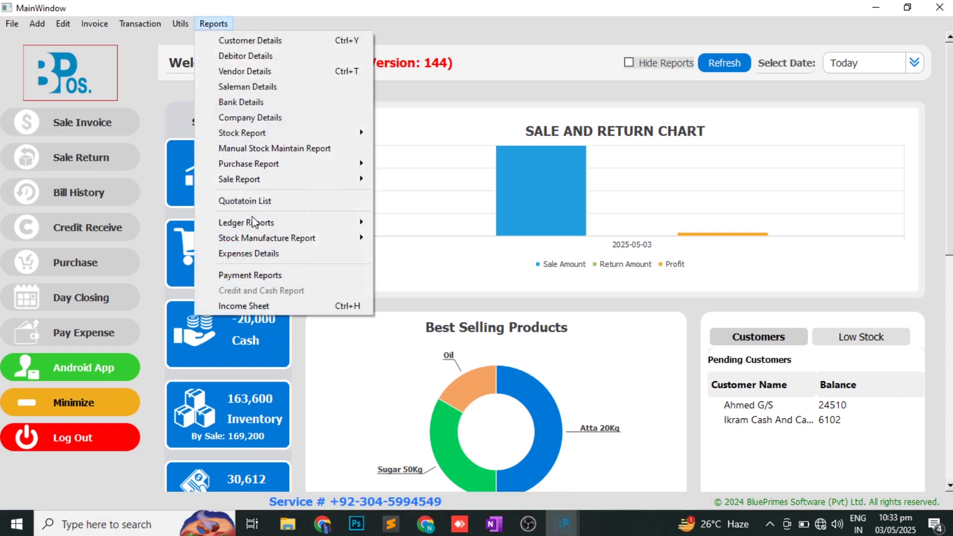
{"action": "left_click", "coordinate": [273, 306]}
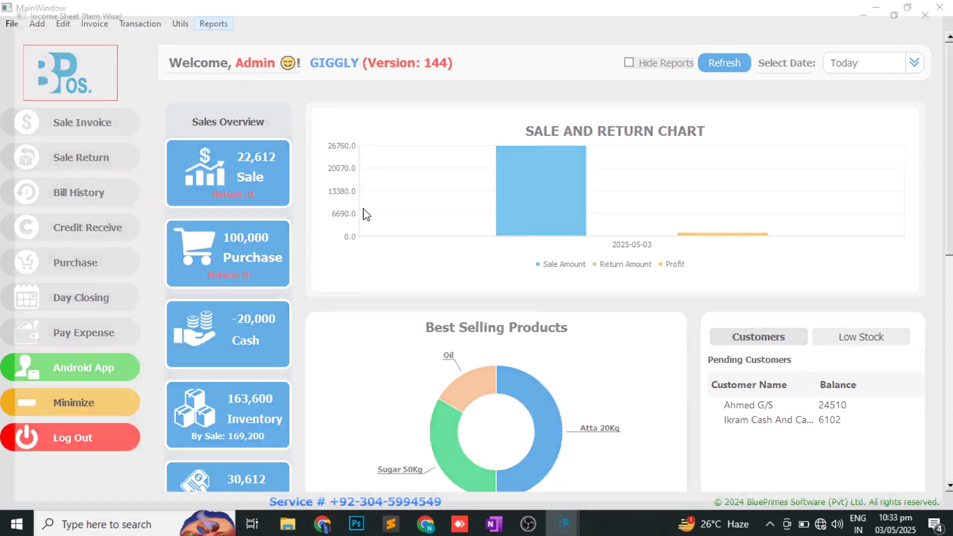
{"action": "left_click", "coordinate": [526, 84]}
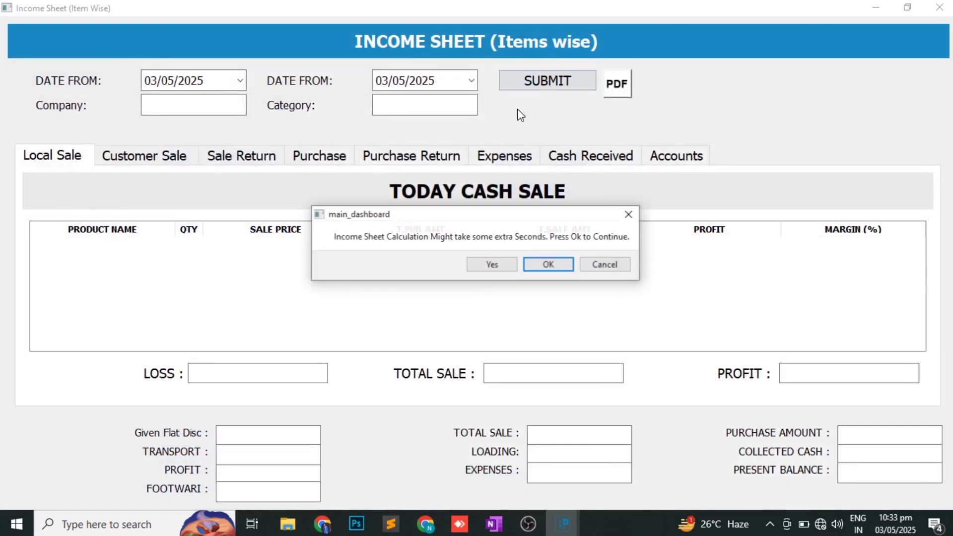
{"action": "left_click", "coordinate": [489, 264]}
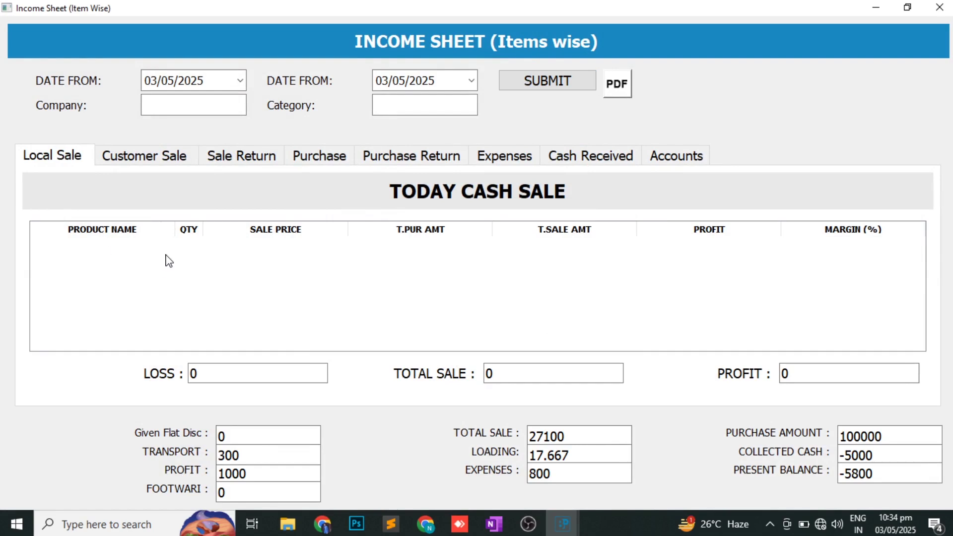
{"action": "left_click", "coordinate": [148, 155]}
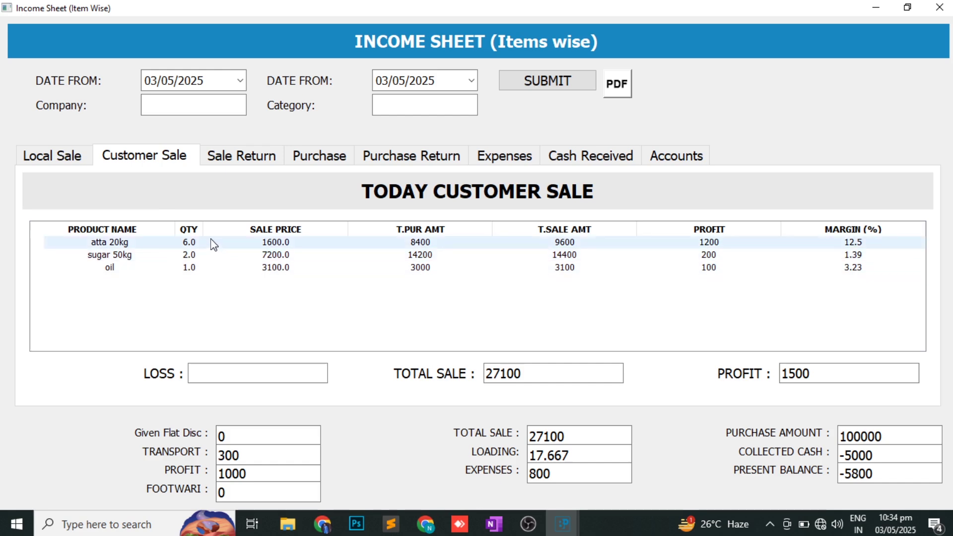
{"action": "left_click", "coordinate": [697, 242]}
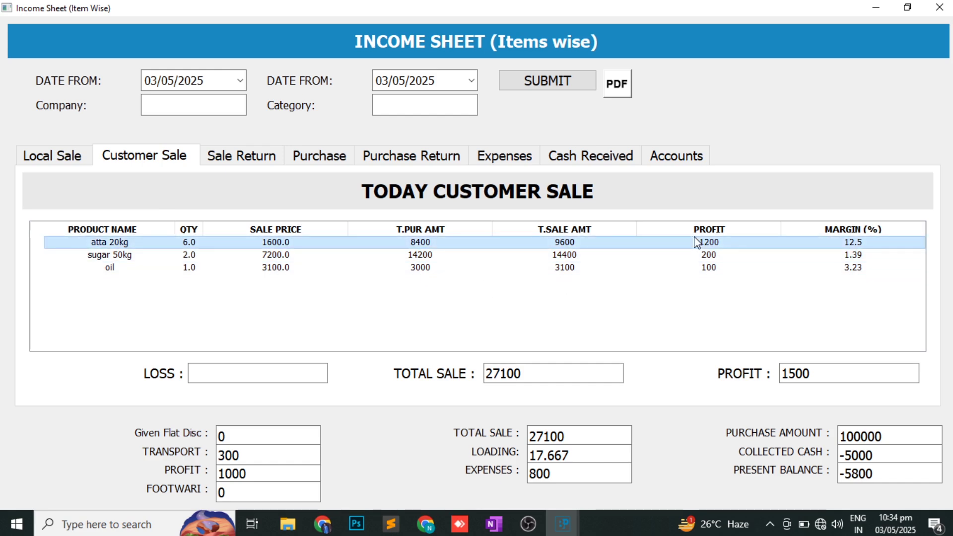
{"action": "left_click", "coordinate": [821, 376]}
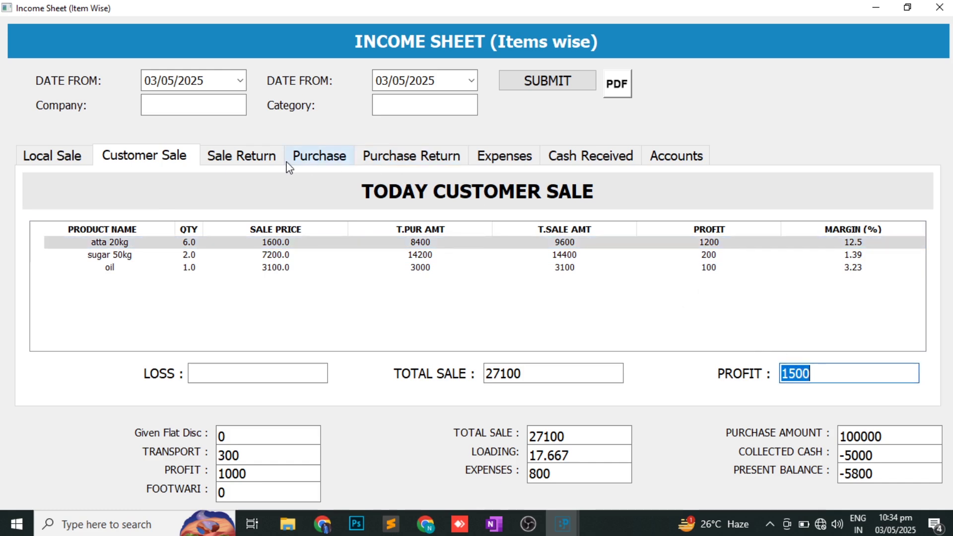
{"action": "left_click", "coordinate": [269, 164]}
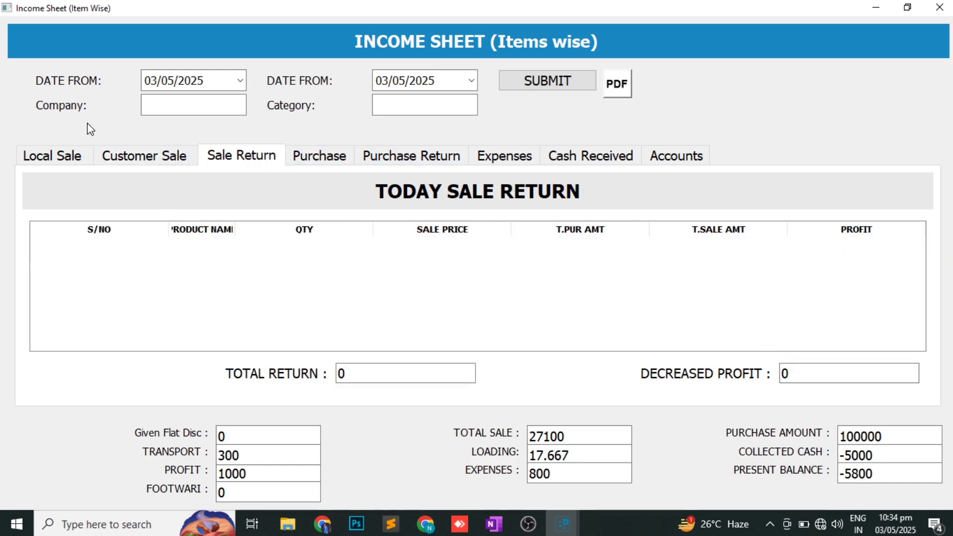
{"action": "left_click", "coordinate": [68, 157]}
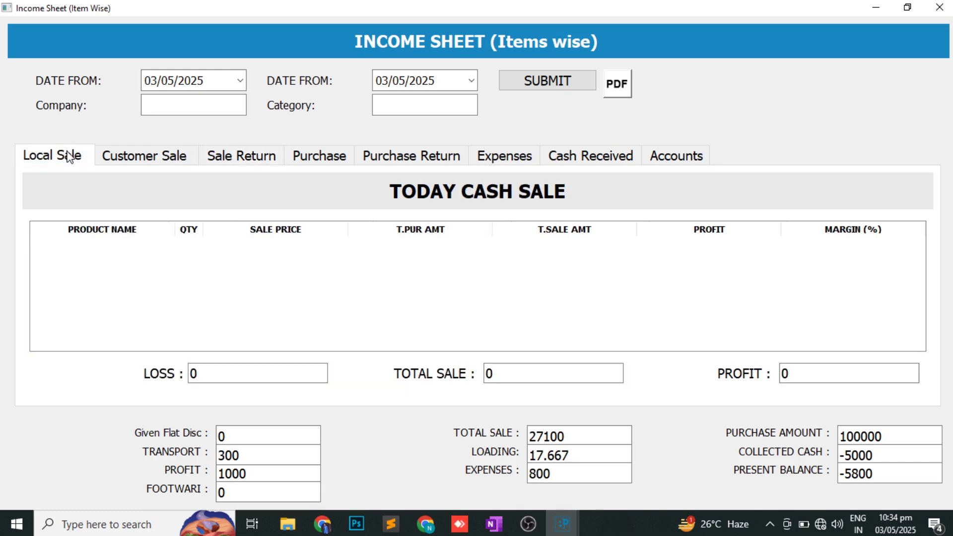
{"action": "left_click", "coordinate": [165, 157]}
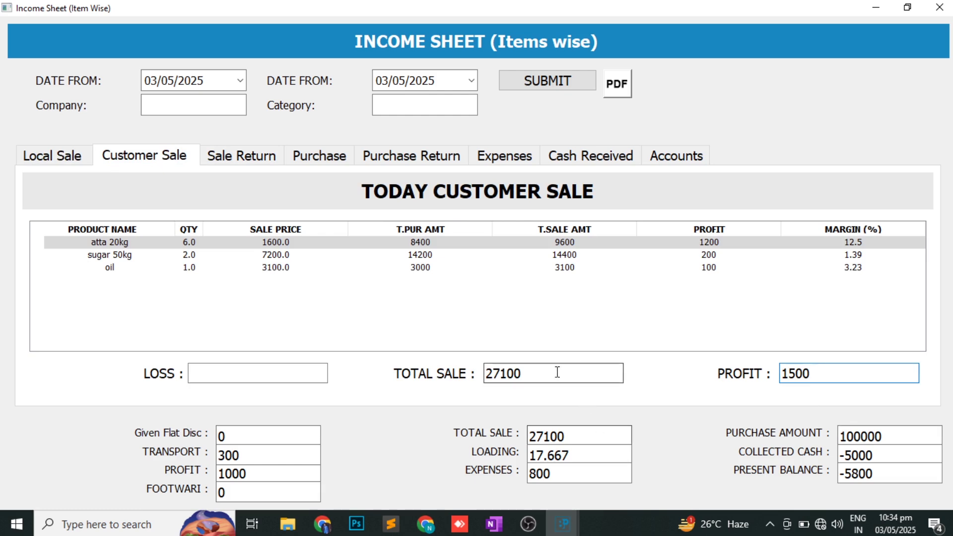
- Check the 1500 profit, 300 transport and 800 expenses, then generate today's day closing report
{"action": "double_click", "coordinate": [816, 374]}
{"action": "key", "text": "Tab"}
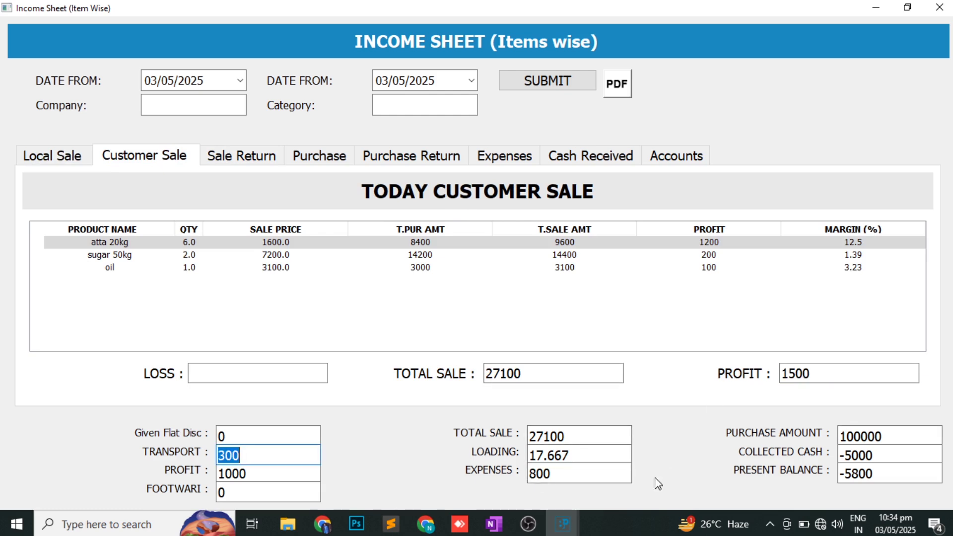
{"action": "left_click", "coordinate": [583, 473]}
{"action": "double_click", "coordinate": [582, 473]}
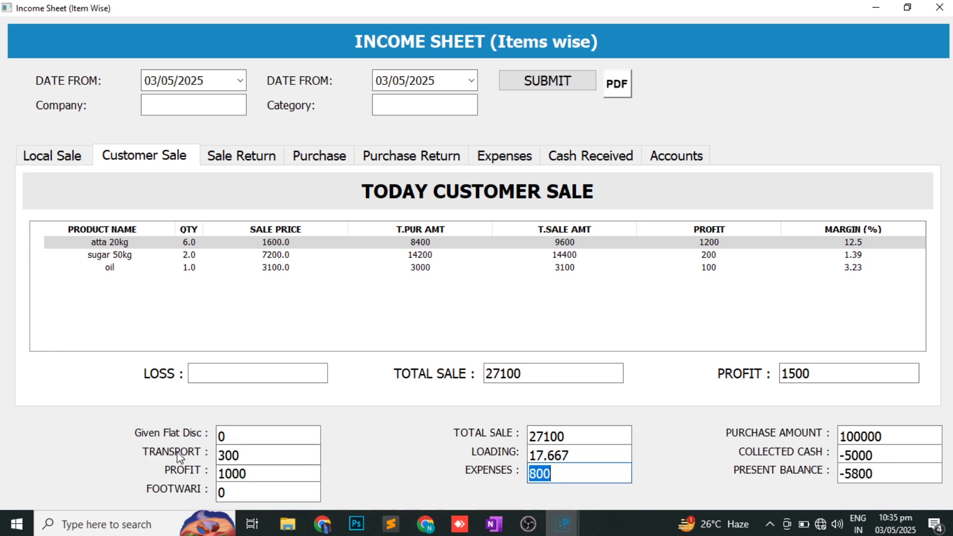
{"action": "double_click", "coordinate": [260, 474]}
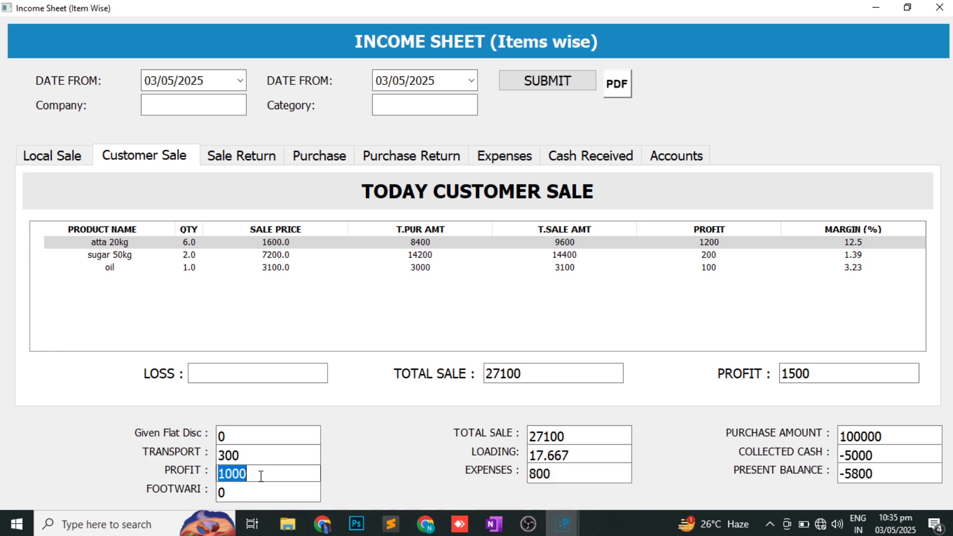
{"action": "left_click", "coordinate": [940, 9]}
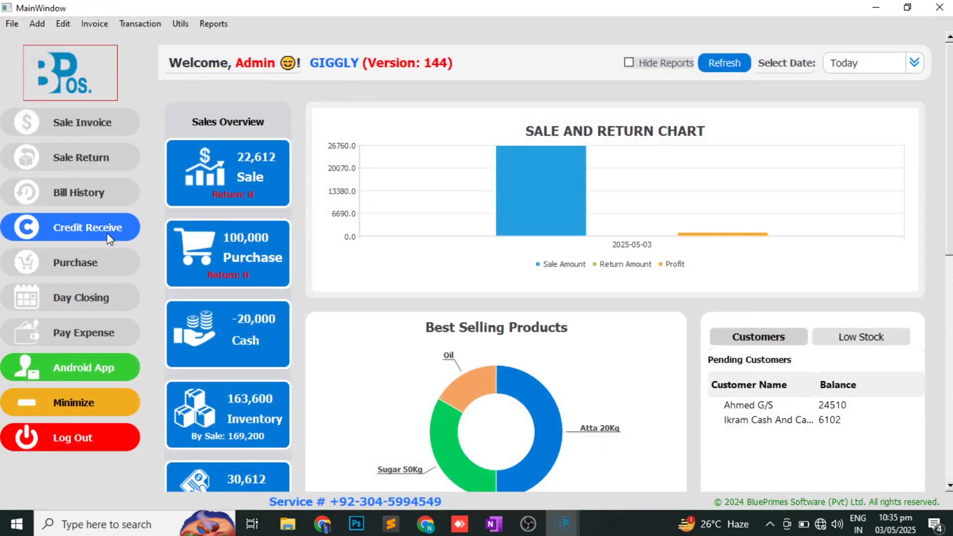
{"action": "left_click", "coordinate": [97, 313]}
{"action": "left_click", "coordinate": [509, 323]}
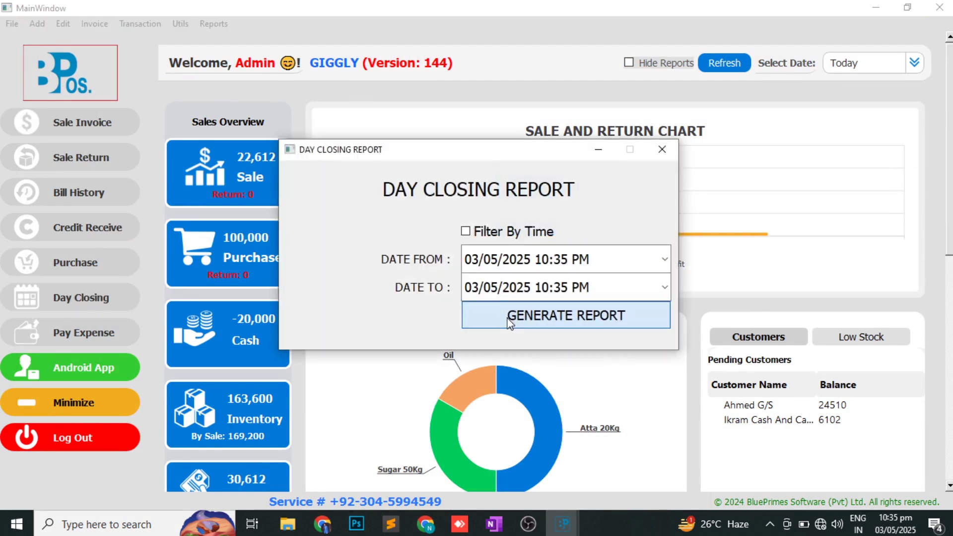